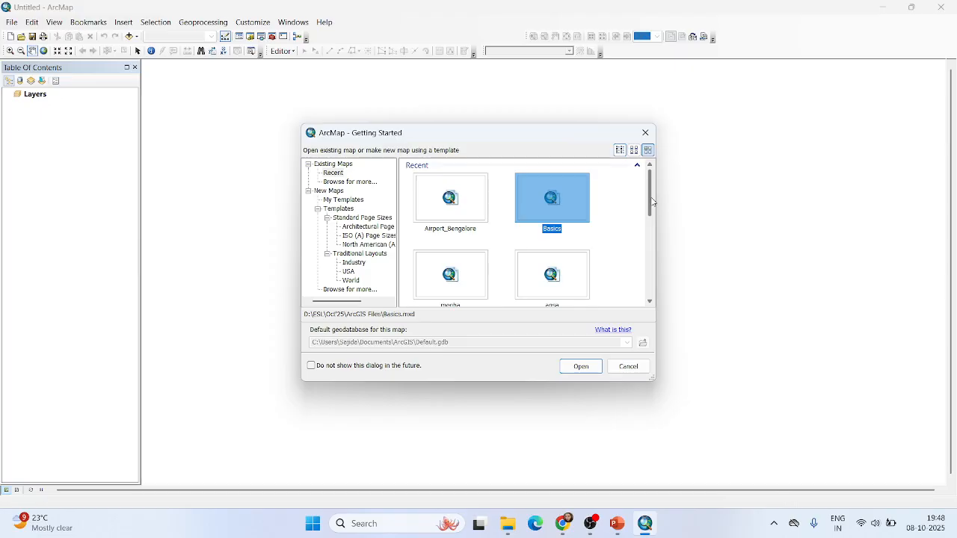
- Open the recent map document Basics
mouse_move(652, 200)
left_mouse_down()
mouse_move(652, 287)
mouse_move(651, 197)
left_mouse_up()
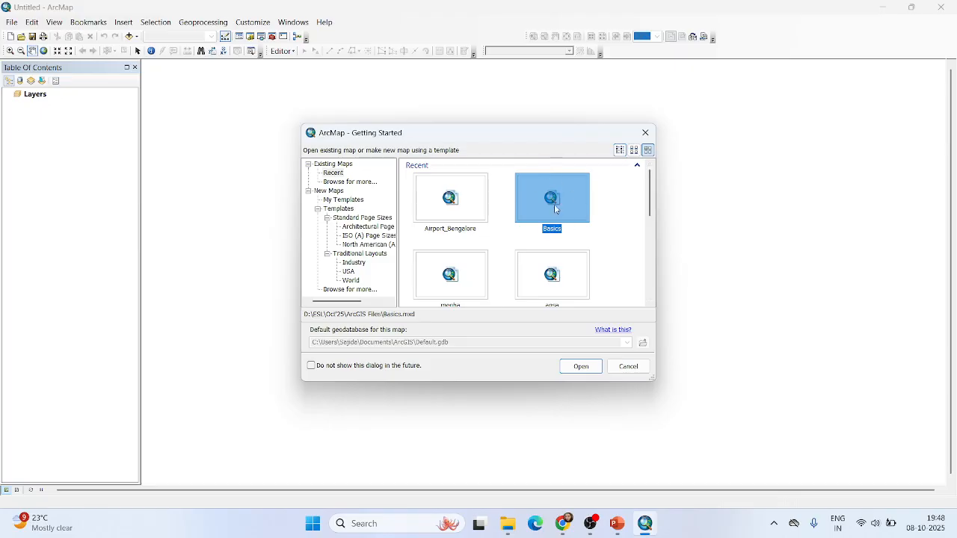
left_click(579, 368)
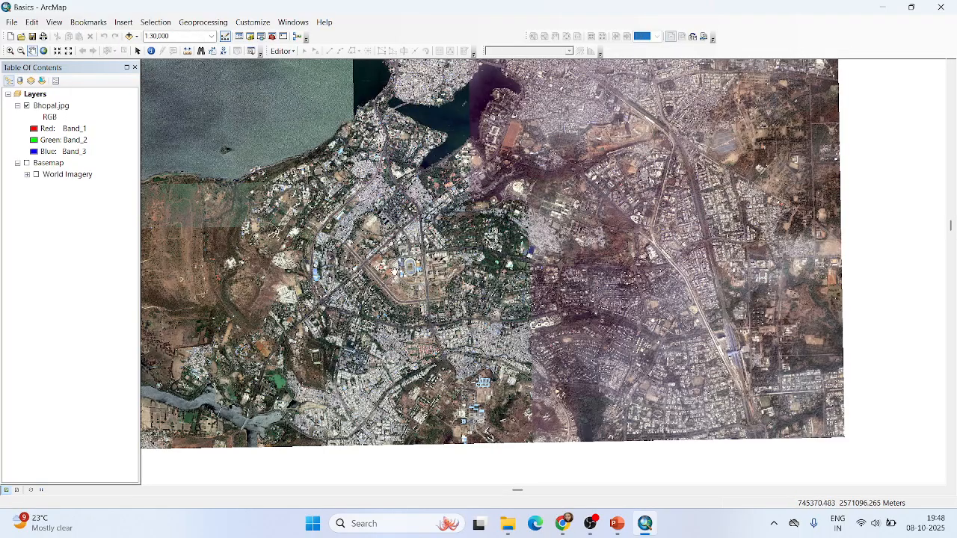
scroll(558, 288, "down", 2)
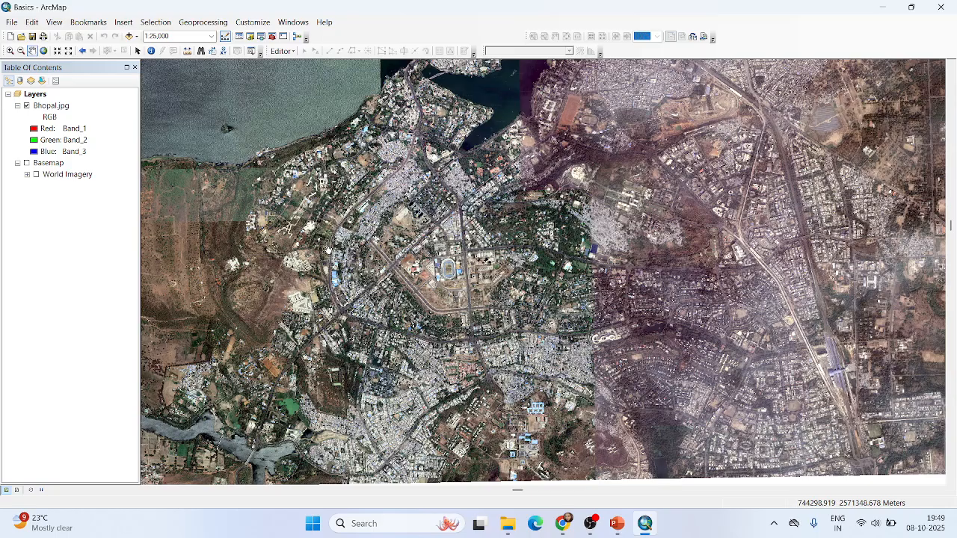
- Switch to the Day02_BASICS presentation in PowerPoint, review the slides on creating and editing shapefiles, and return to ArcMap
left_click(617, 524)
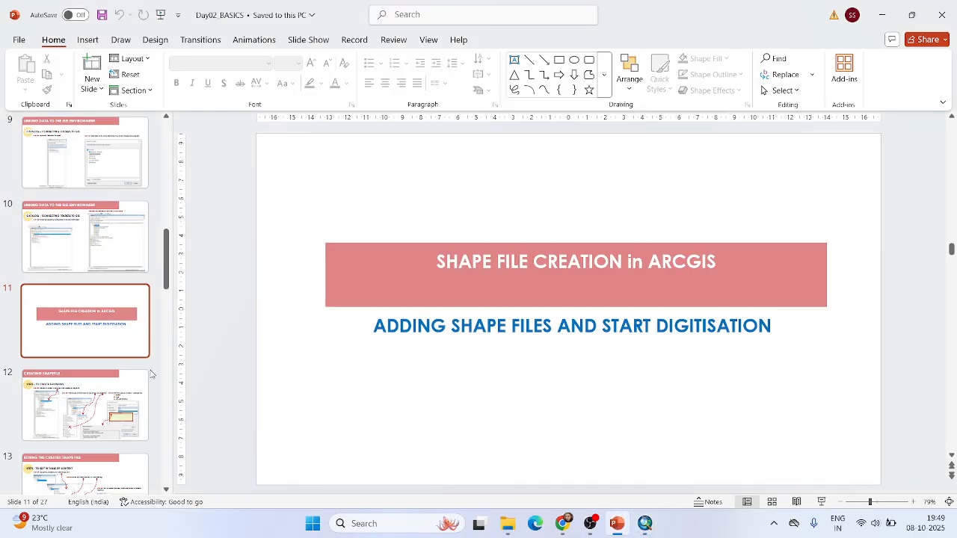
scroll(113, 359, "down", 1)
left_click(101, 325)
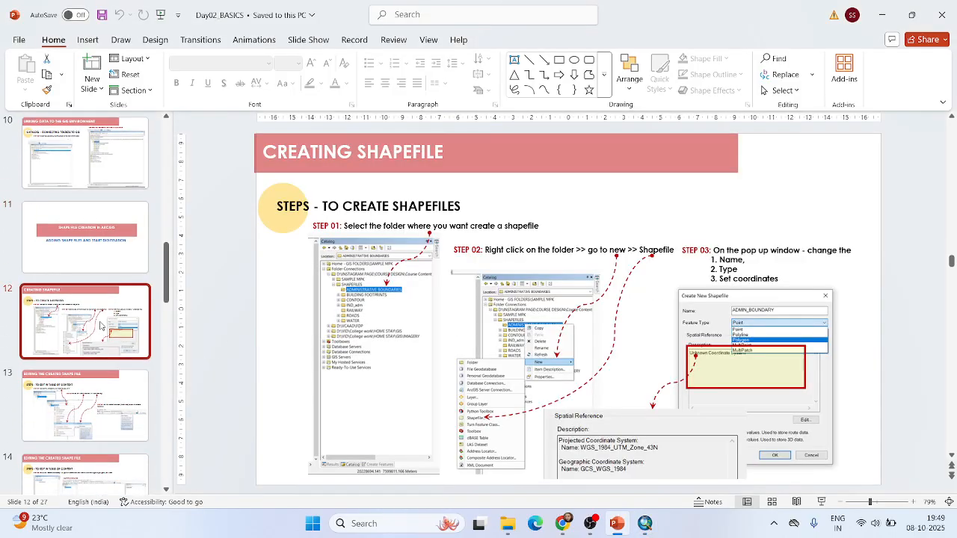
key("Up")
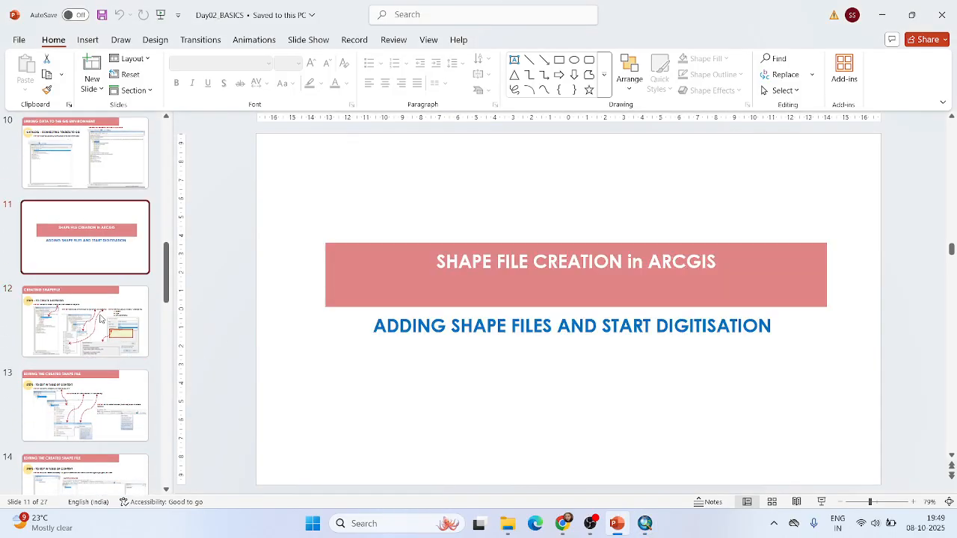
left_click(85, 336)
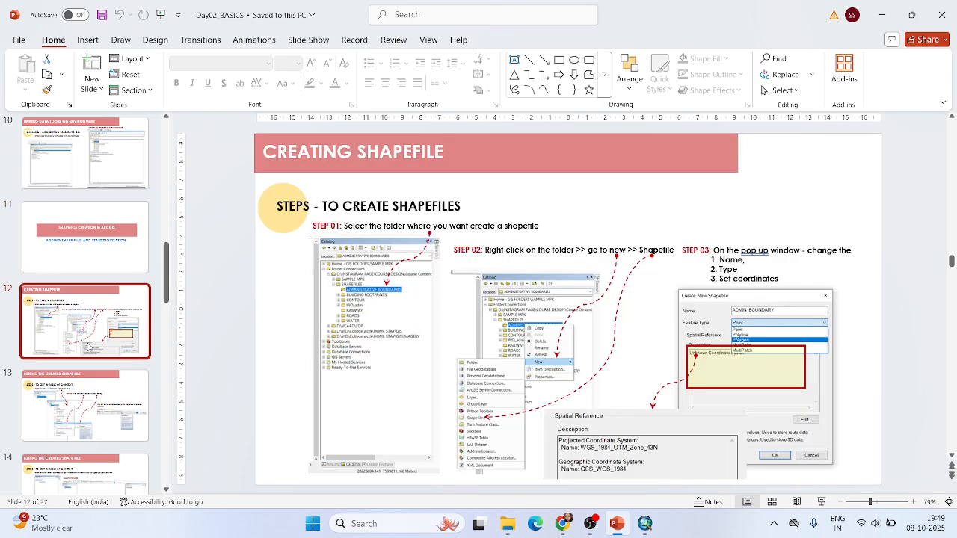
key("Down")
key("Down")
key("Down")
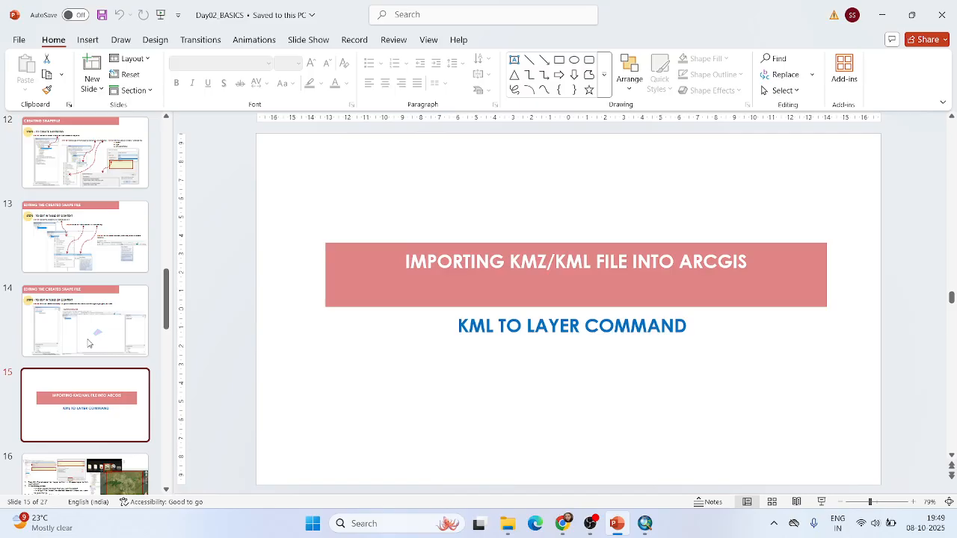
key("Up")
key("Up")
key("Up")
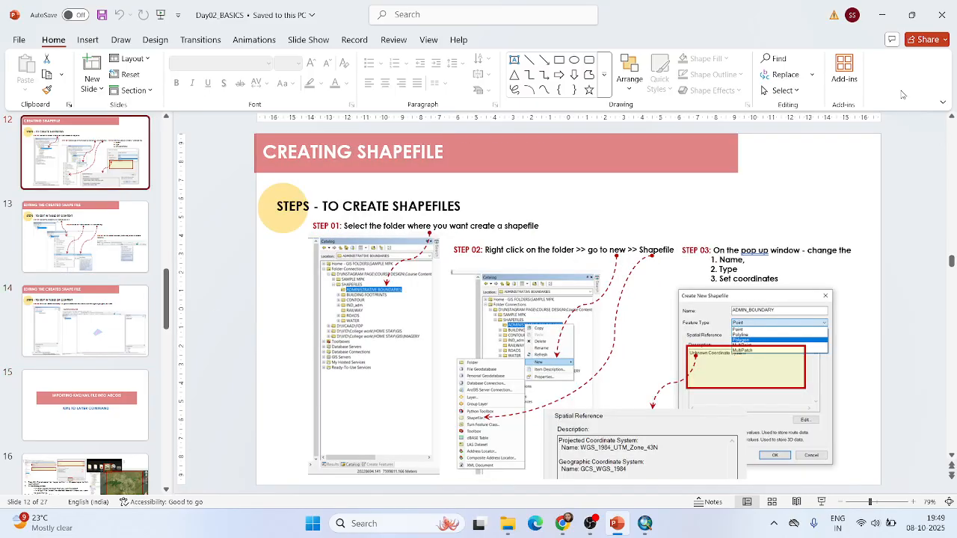
left_click(883, 15)
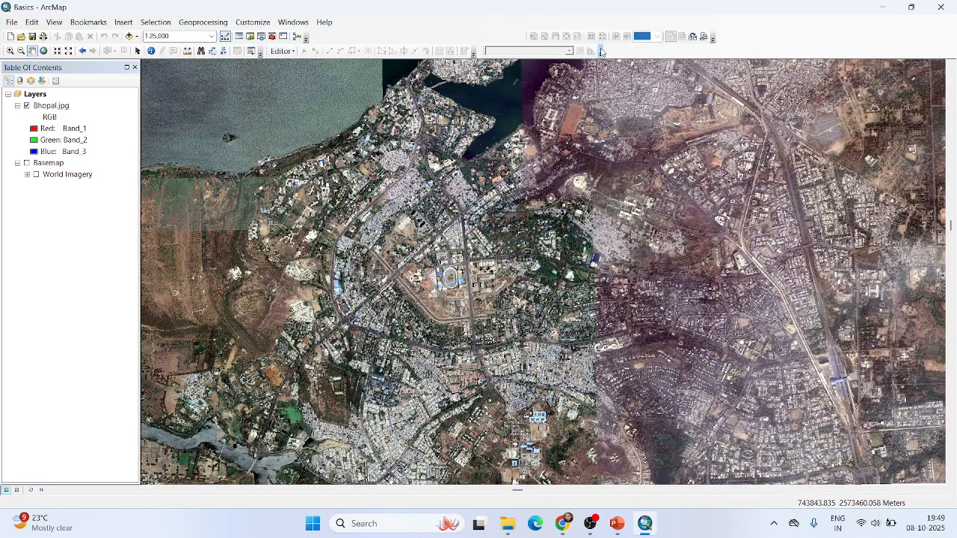
- Turn the Editor toolbar off and on again, and float it over the map before docking it back in place
right_click(643, 54)
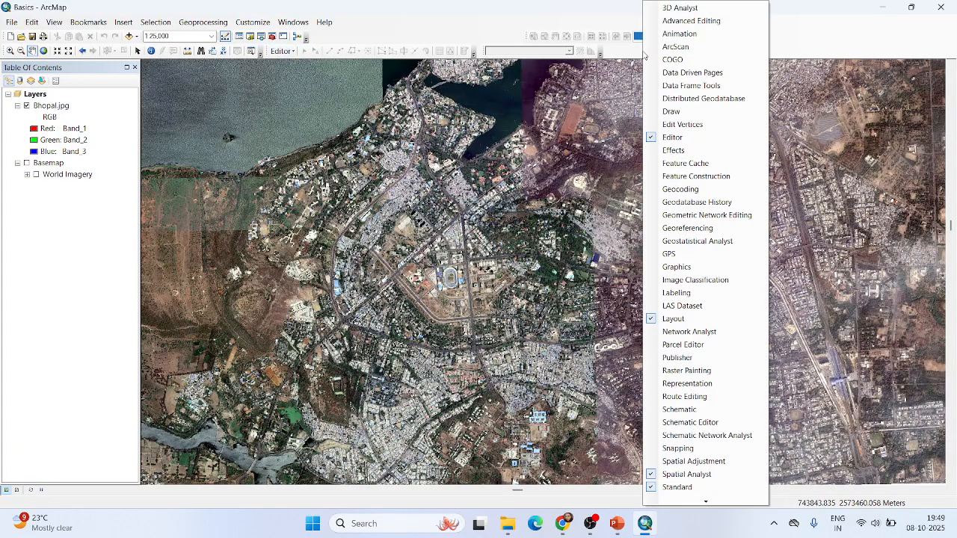
right_click(813, 42)
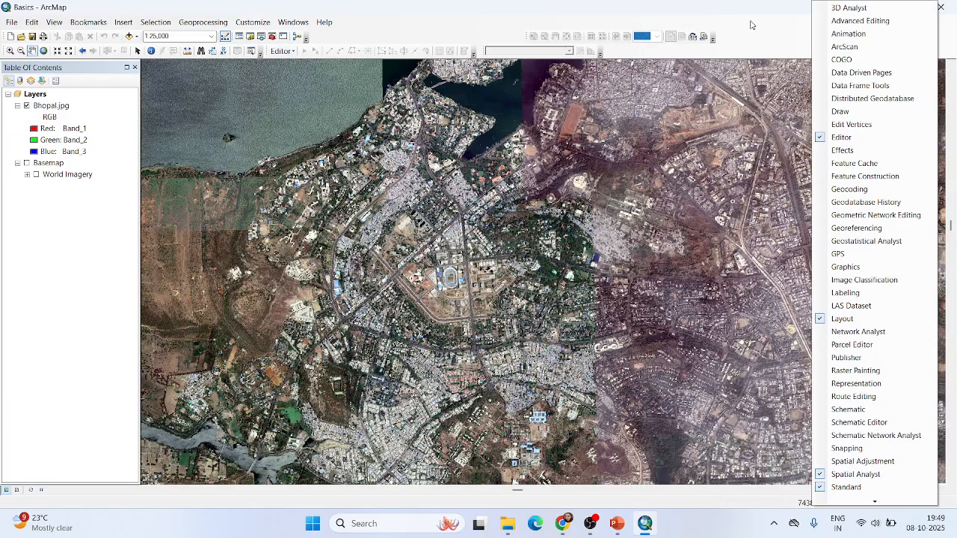
left_click(819, 139)
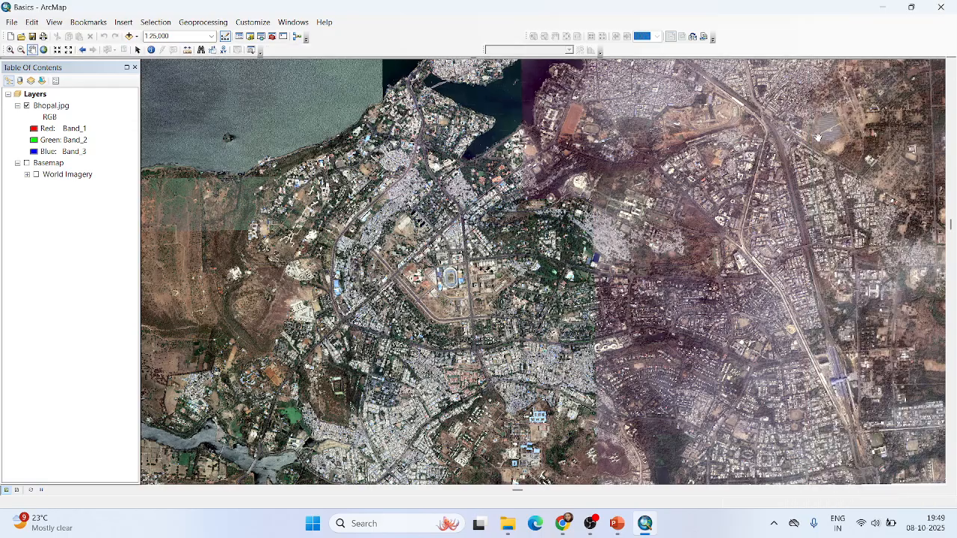
right_click(775, 47)
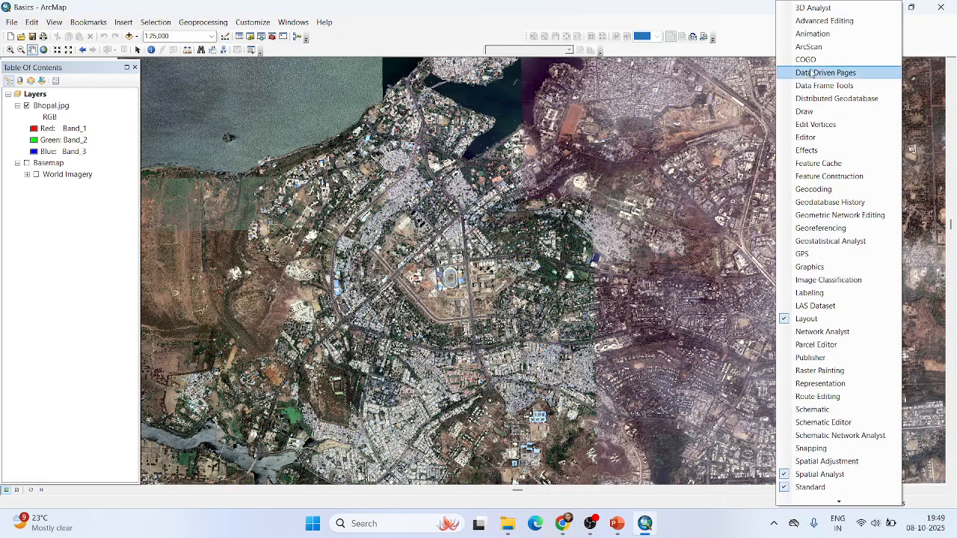
left_click(790, 141)
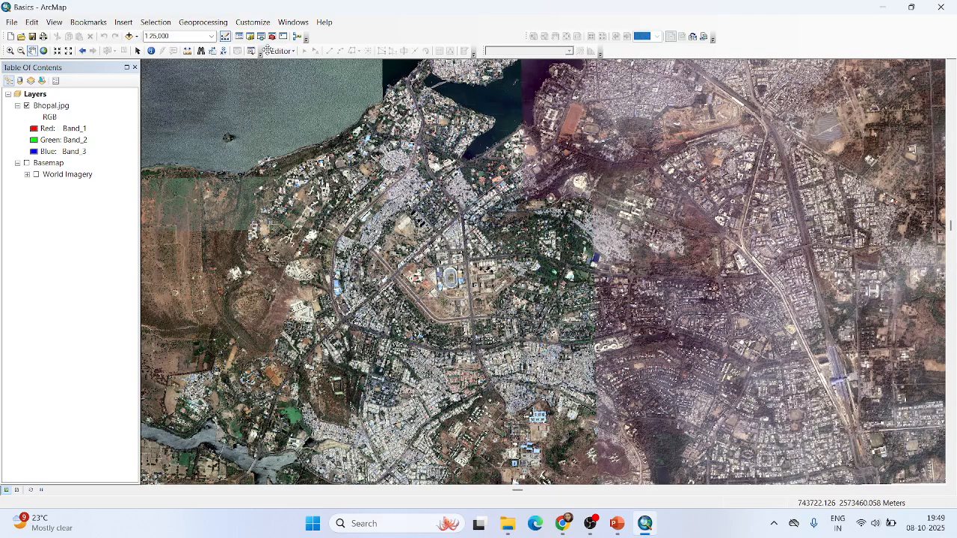
left_click_drag(266, 50, 237, 81)
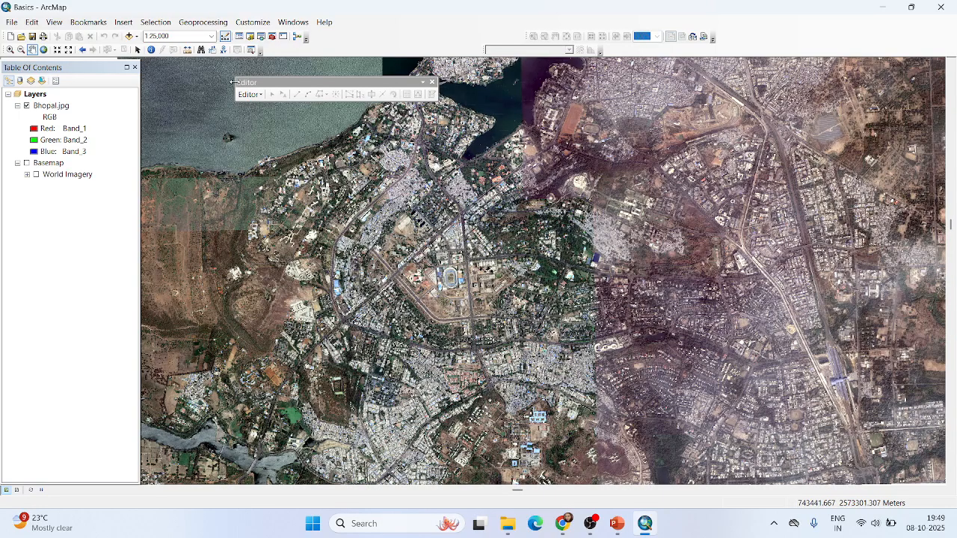
left_click_drag(271, 87, 296, 52)
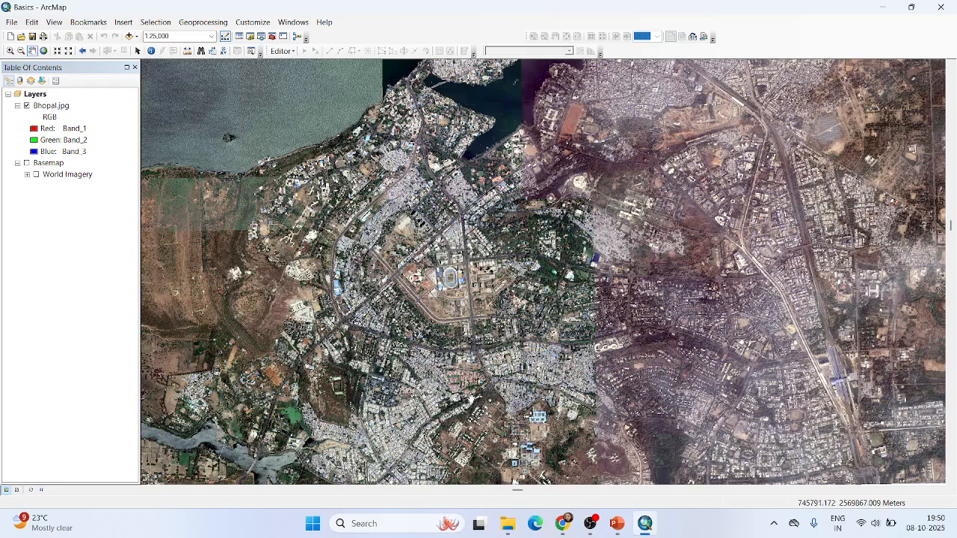
- Open the Catalog window and narrow it so that more of the map stays uncovered
left_click(251, 36)
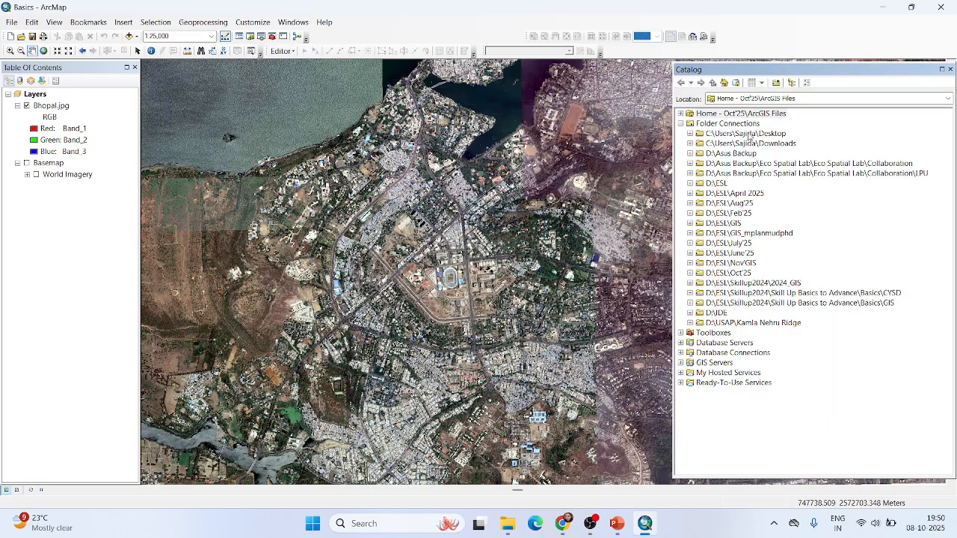
left_click_drag(673, 82, 744, 80)
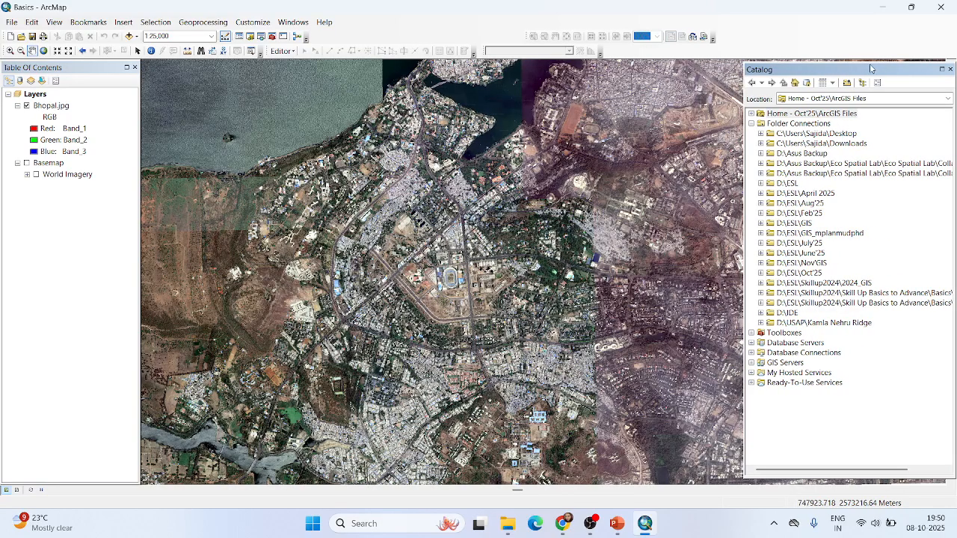
left_click_drag(870, 69, 872, 67)
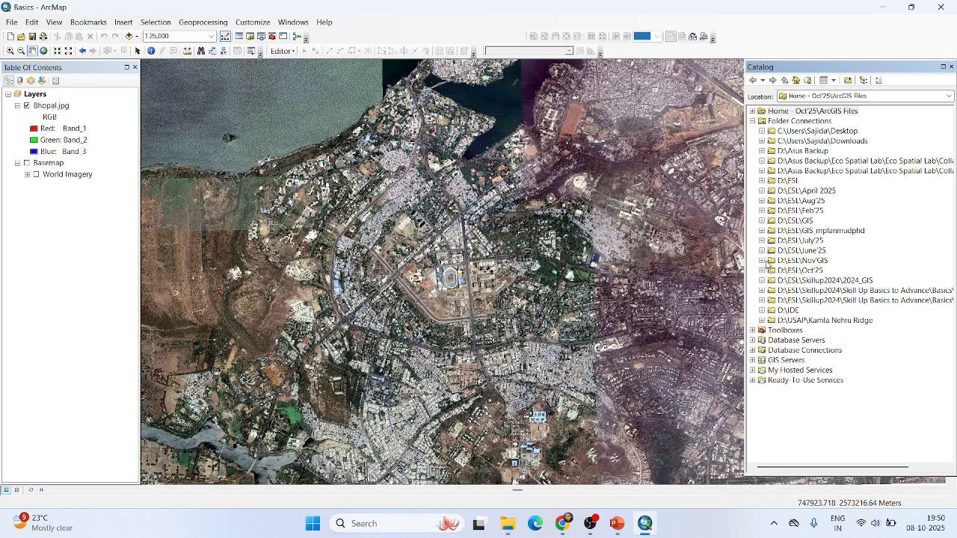
- Create a new folder named Shapefiles inside the D:\ESL\Oct'25 folder connection
left_click(762, 270)
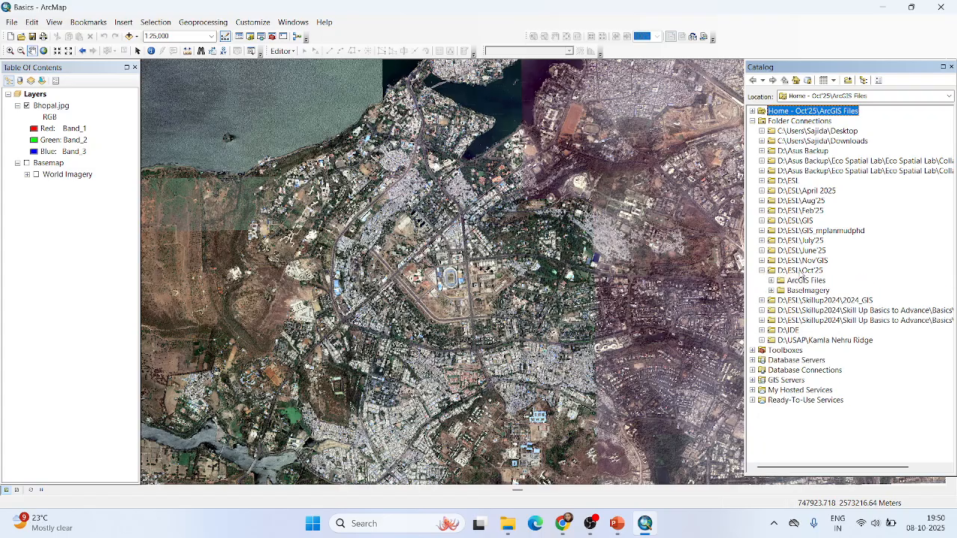
right_click(800, 272)
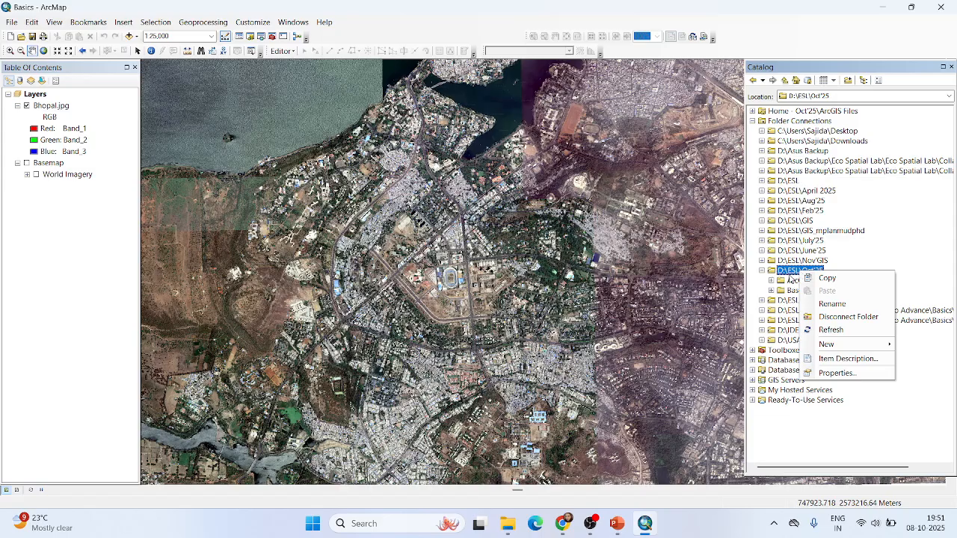
left_click(811, 269)
right_click(812, 272)
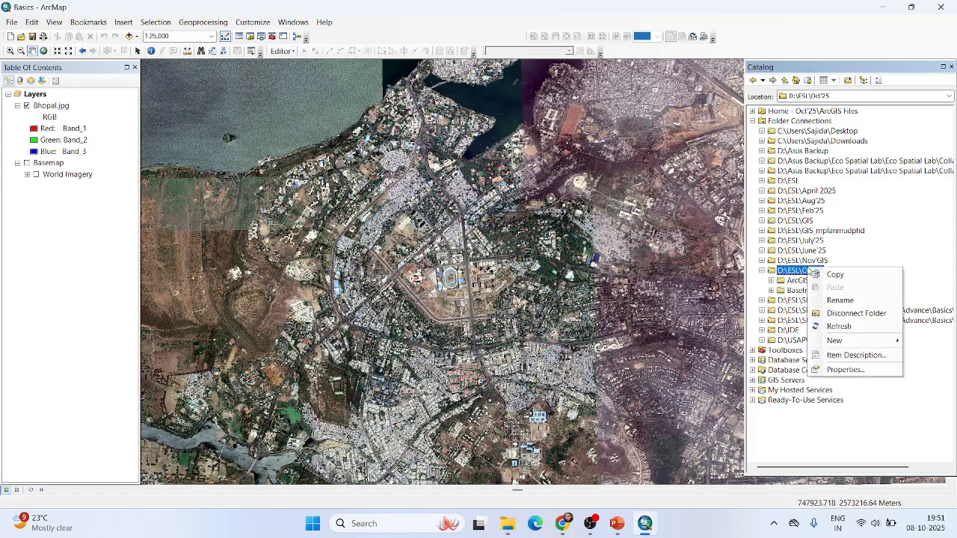
mouse_move(833, 340)
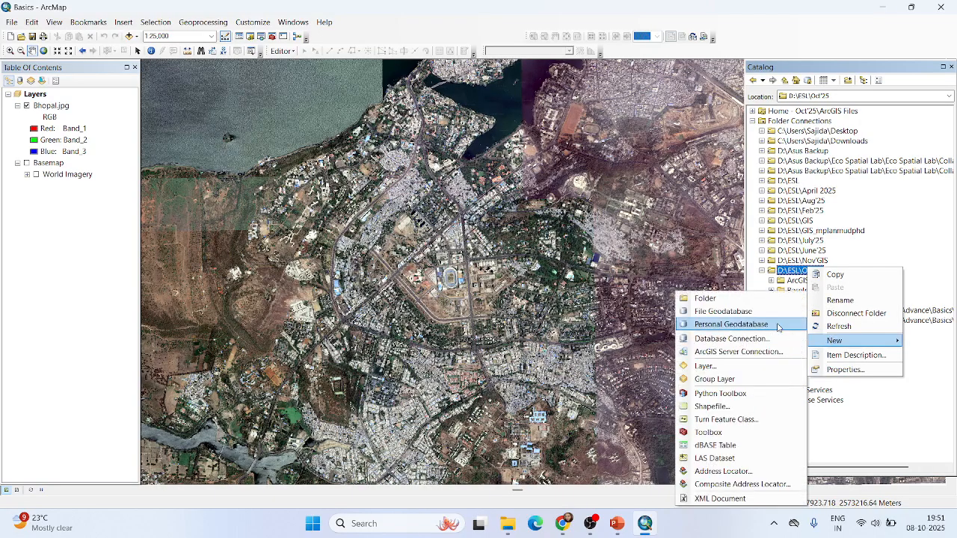
left_click(737, 300)
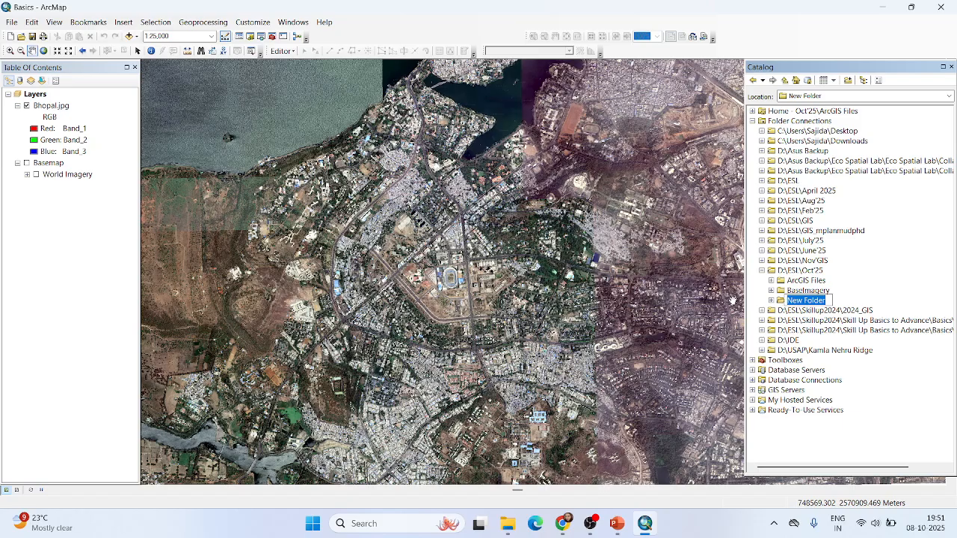
type("Shapefiles")
left_click(867, 290)
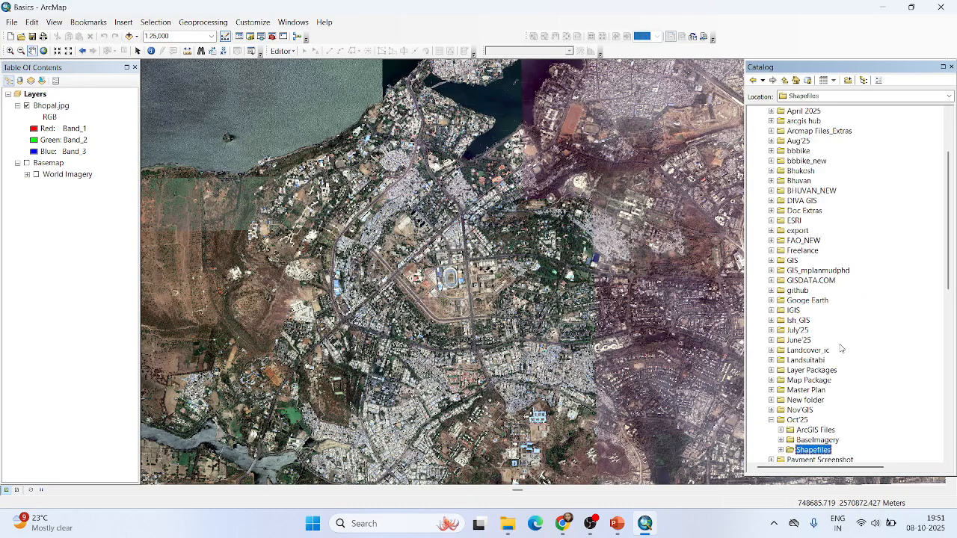
scroll(843, 349, "down", 1)
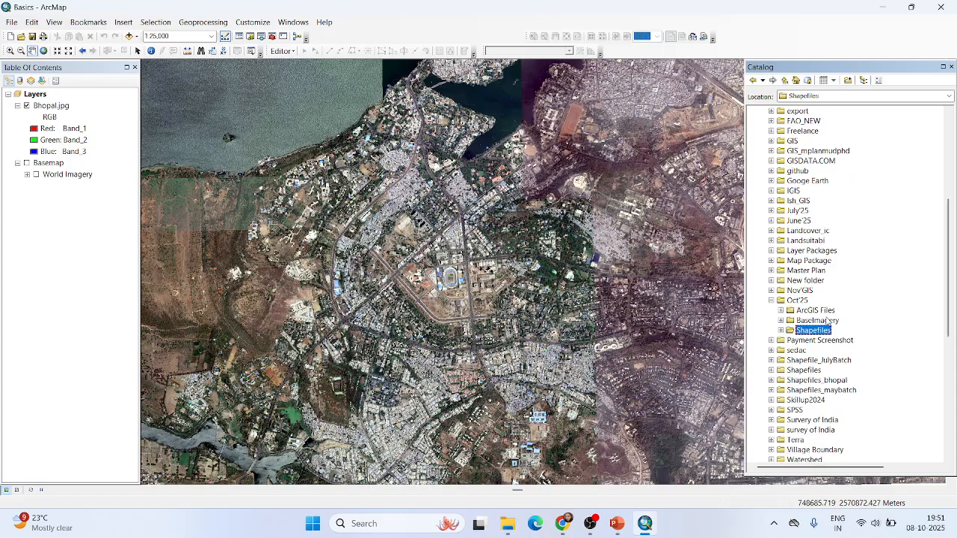
scroll(828, 322, "down", 1)
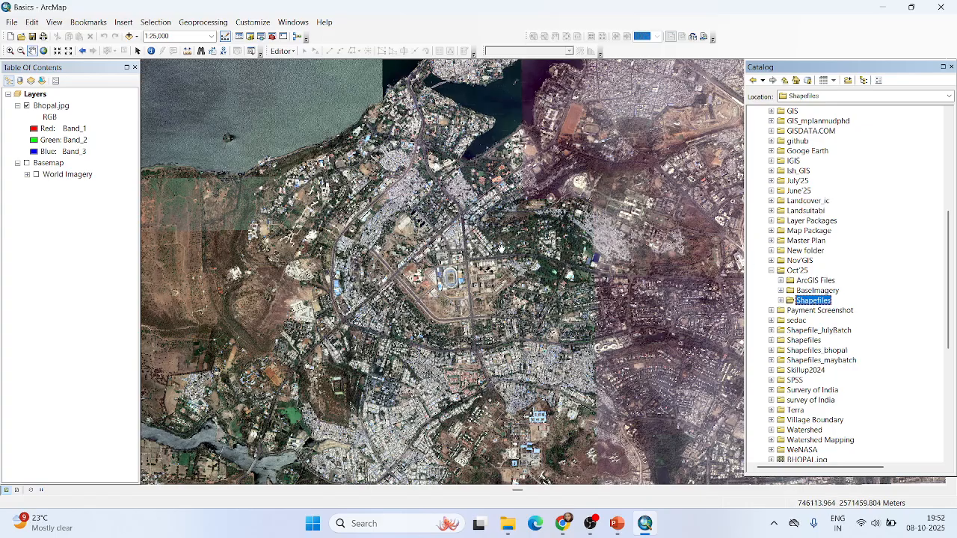
- Start a new shapefile in the Oct'25 Shapefiles folder, naming it Waterbody and setting its feature type to Polygon
scroll(501, 248, "down", 1)
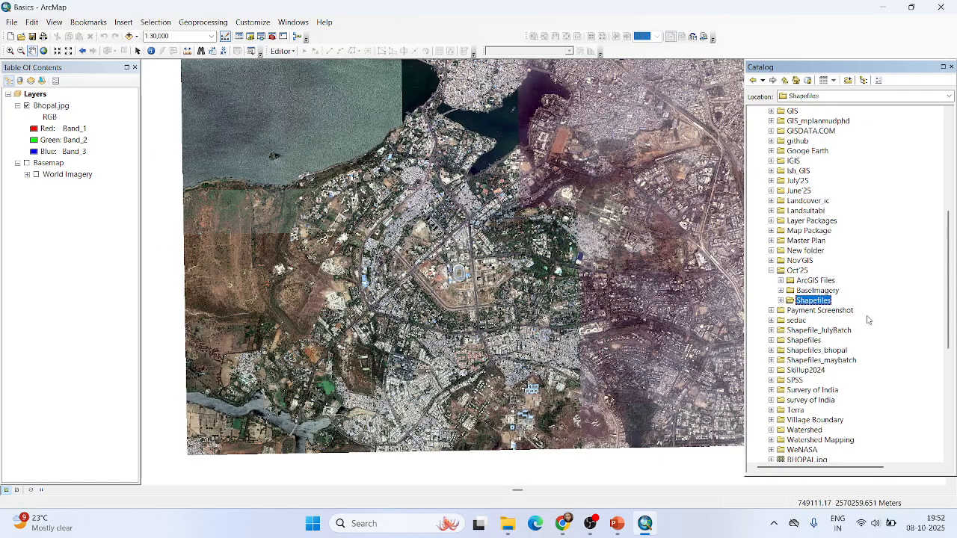
right_click(815, 302)
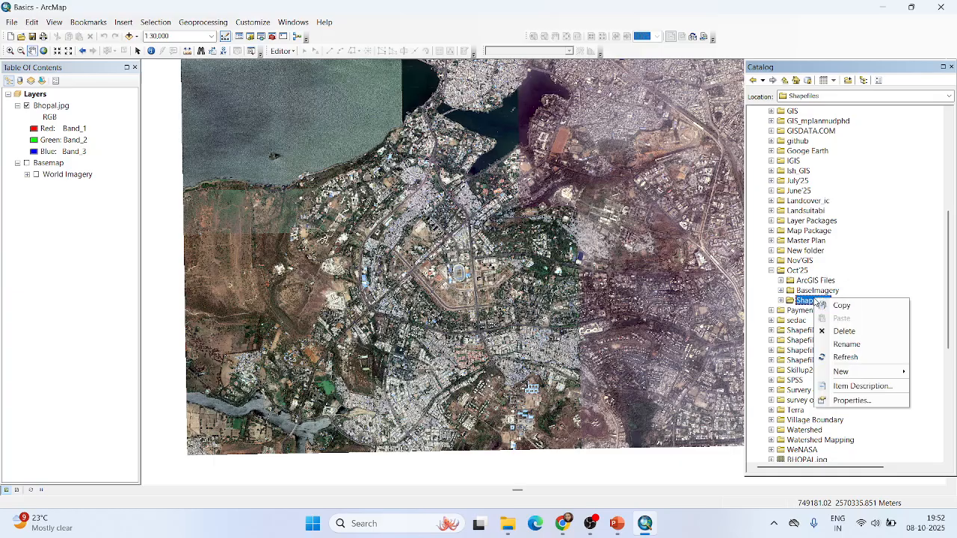
mouse_move(841, 372)
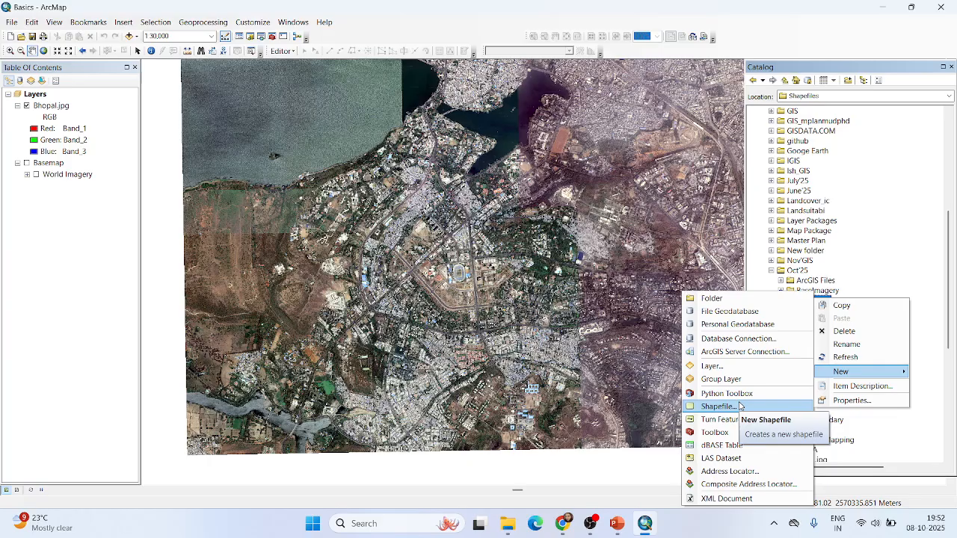
left_click(903, 199)
right_click(820, 304)
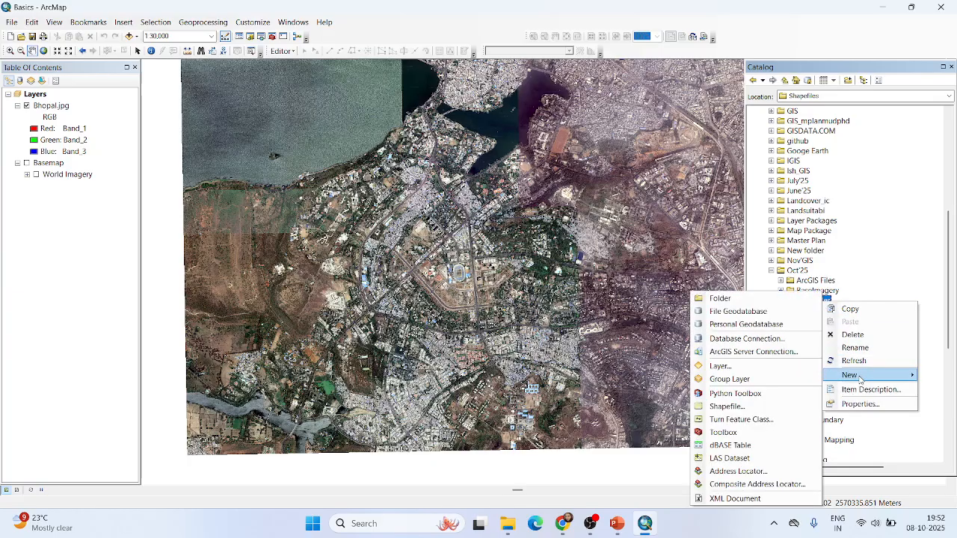
left_click(752, 407)
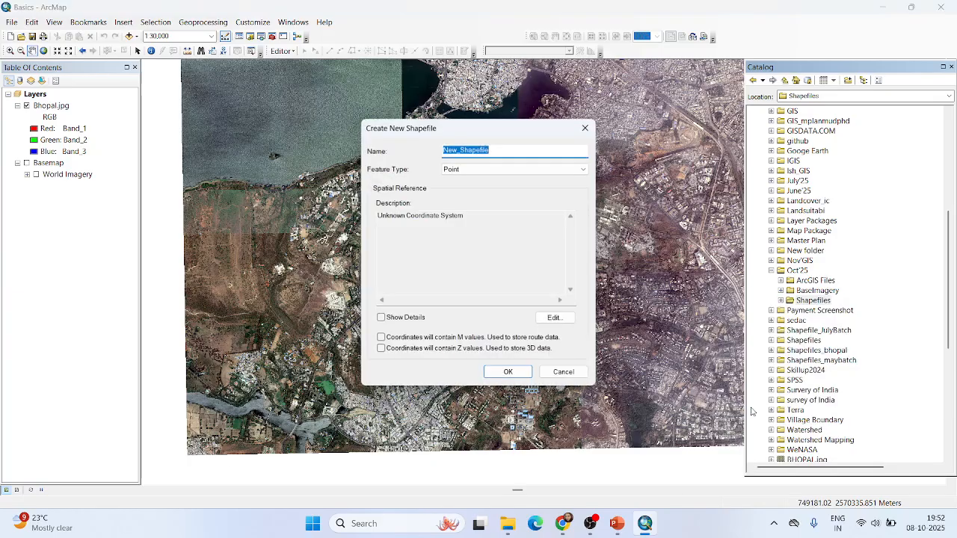
left_click_drag(490, 127, 544, 90)
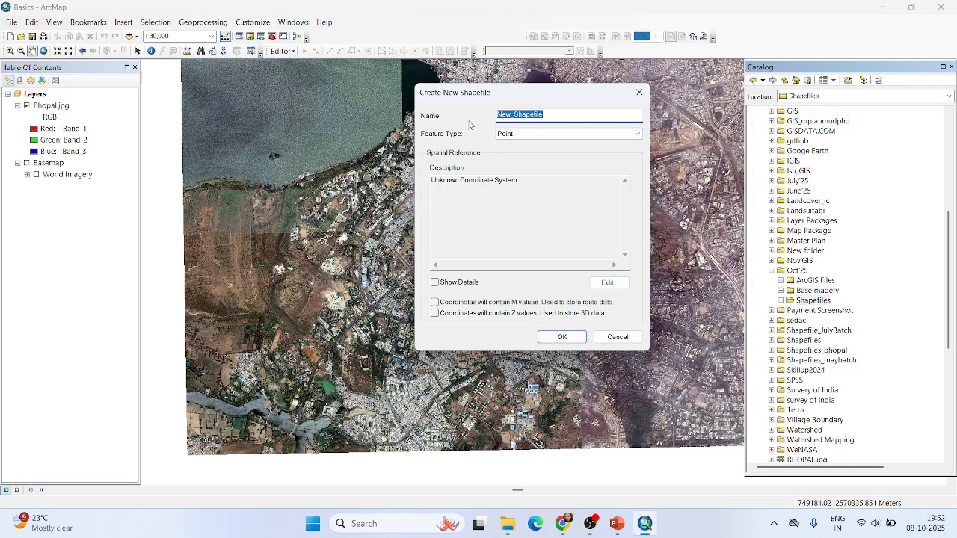
type("Waterbody")
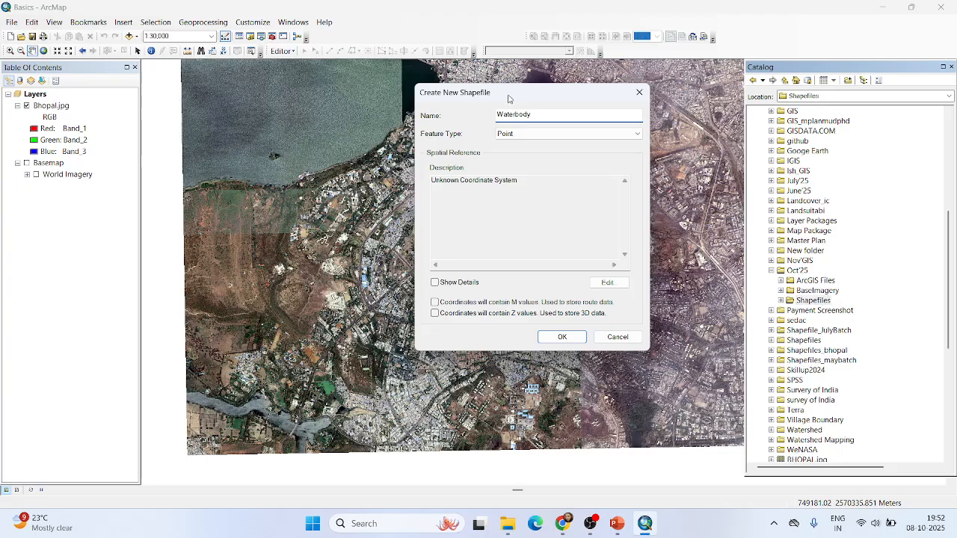
left_click_drag(531, 114, 483, 116)
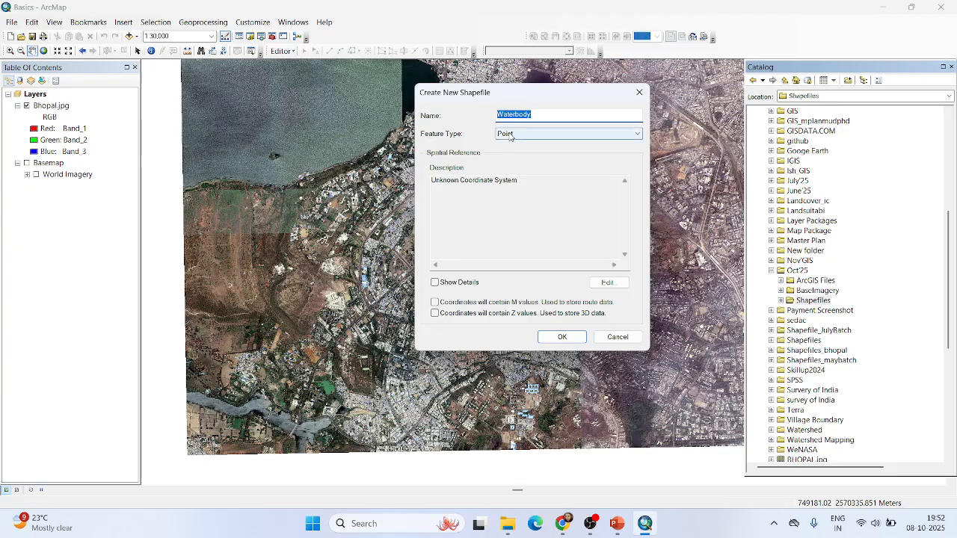
left_click(510, 135)
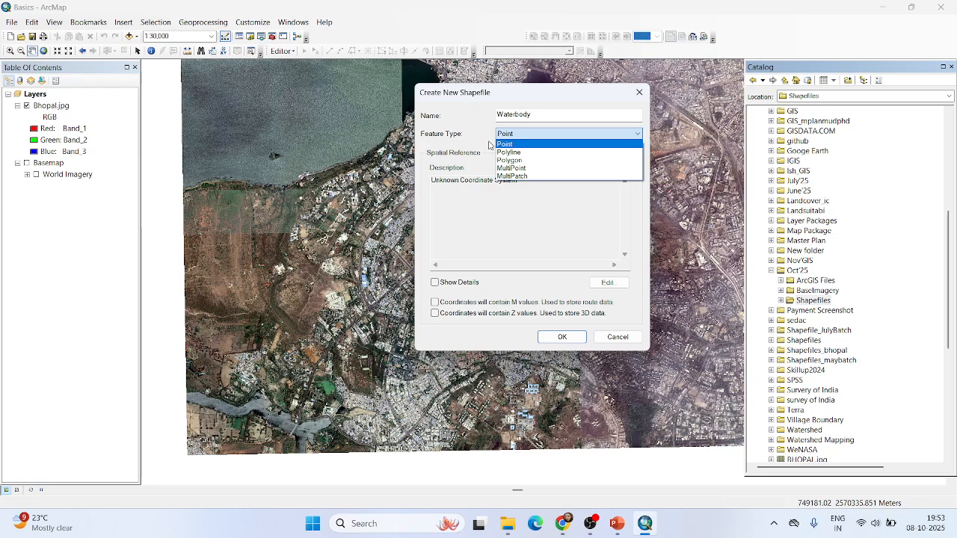
left_click(521, 160)
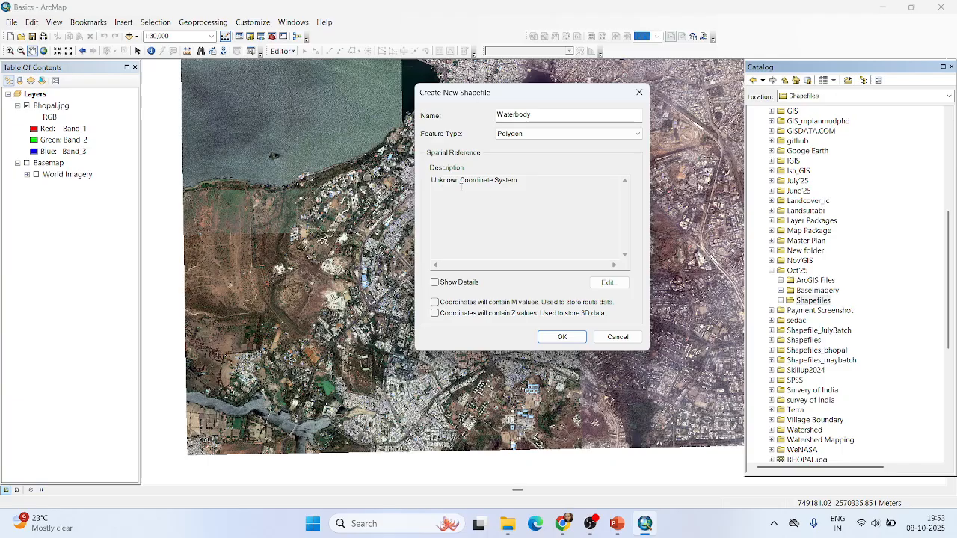
- Assign the WGS 1984 UTM Zone 43N coordinate system to the Waterbody shapefile and create it
left_click_drag(431, 184, 524, 188)
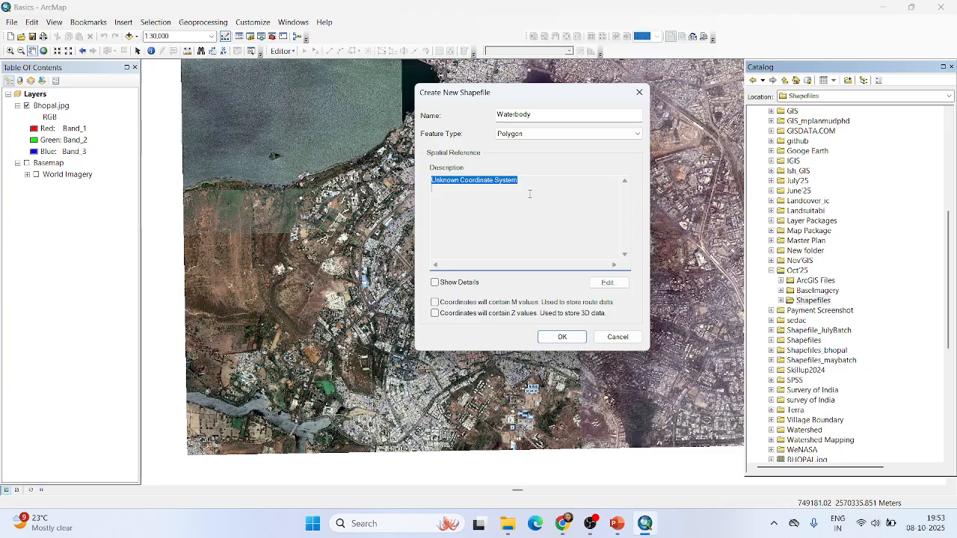
left_click_drag(530, 185, 424, 185)
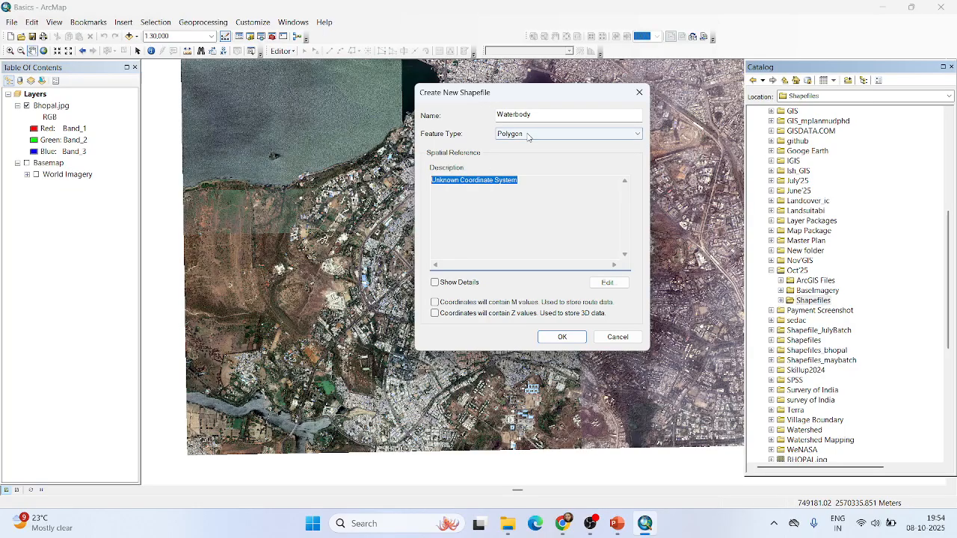
left_click(605, 283)
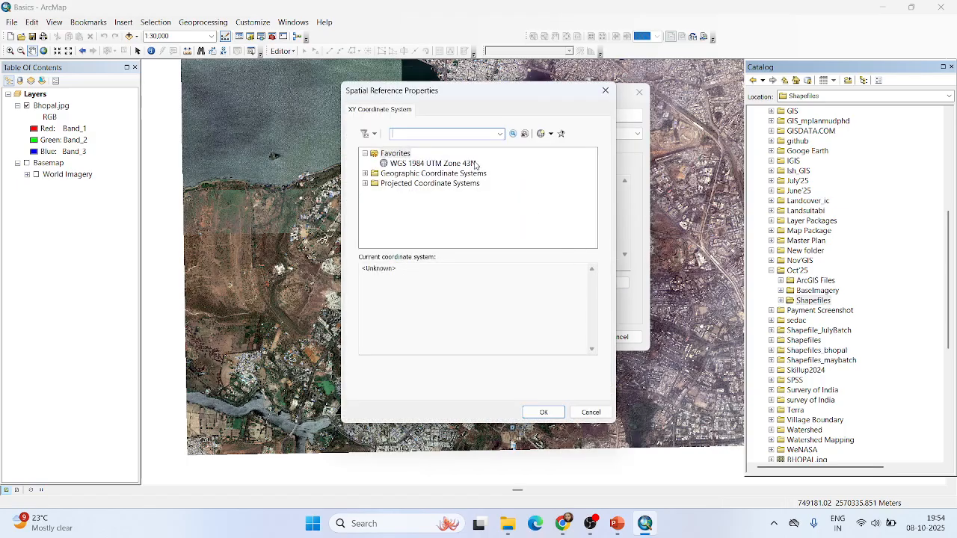
left_click(469, 164)
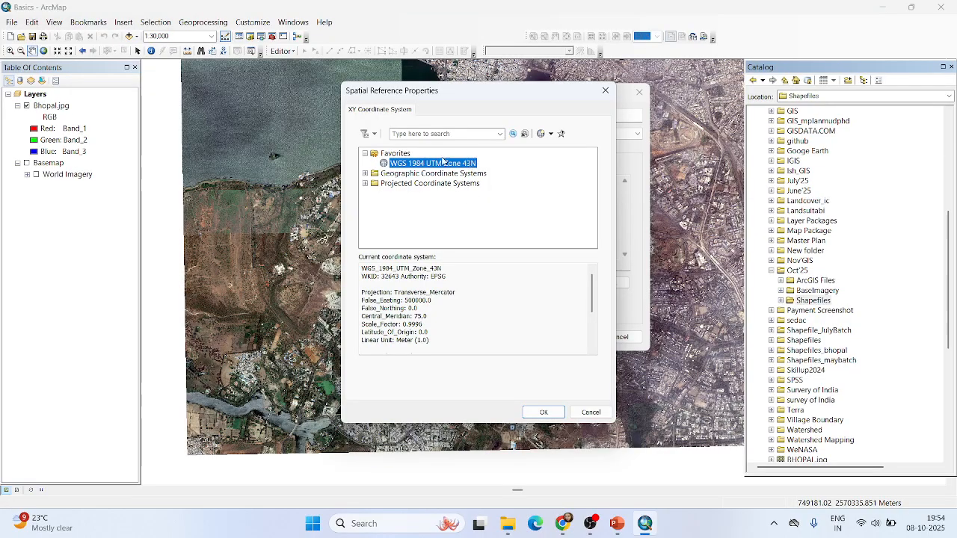
left_click(544, 412)
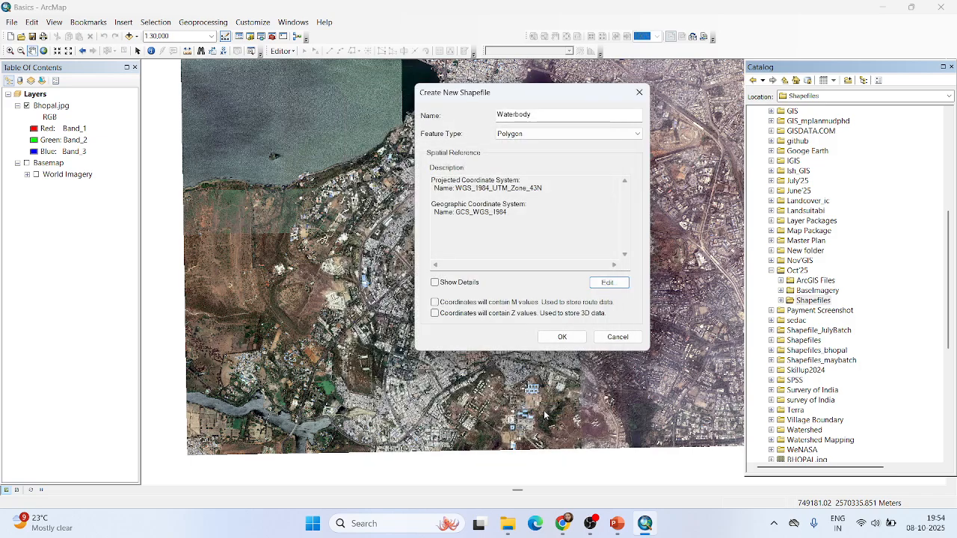
left_click(553, 337)
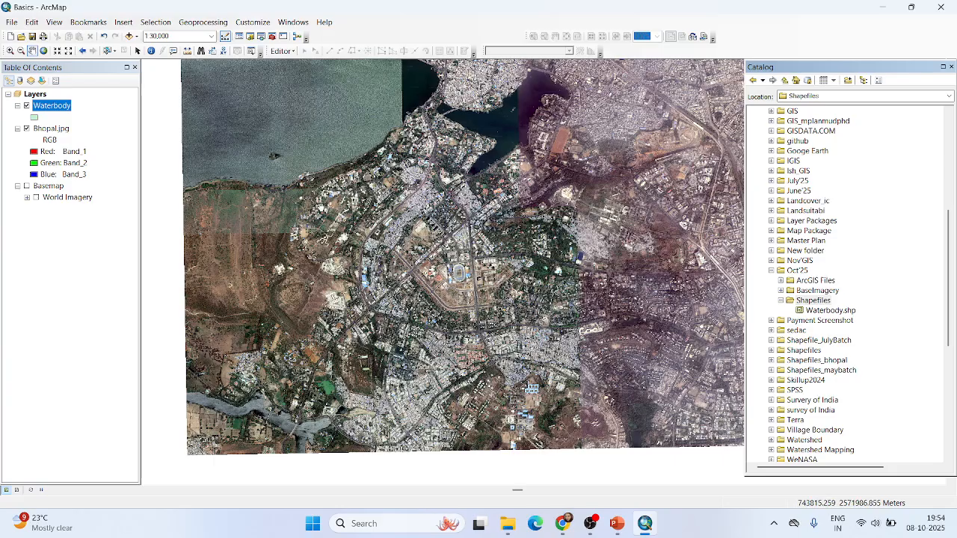
- Start another new shapefile in the same Shapefiles folder, named Building Footprints with the Polygon feature type
left_click_drag(322, 209, 274, 215)
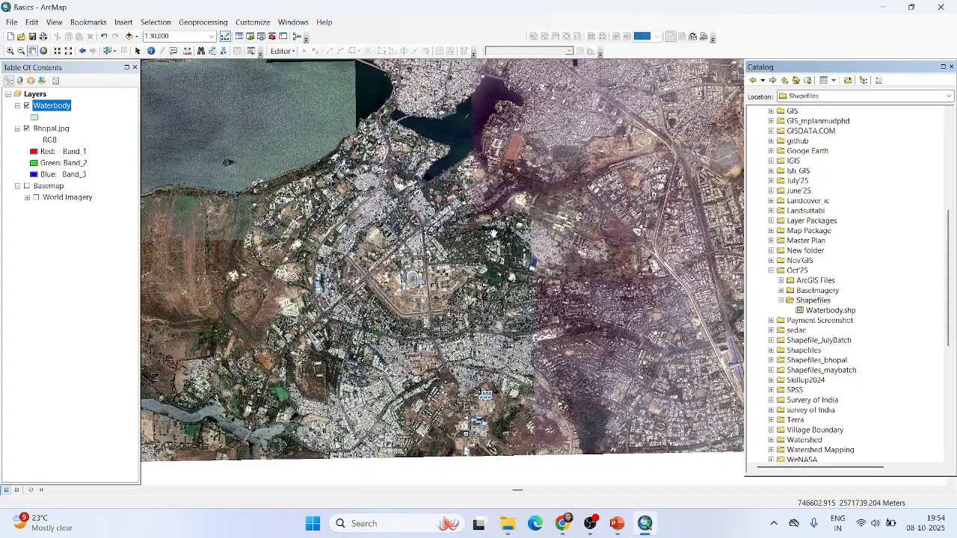
right_click(813, 300)
mouse_move(837, 374)
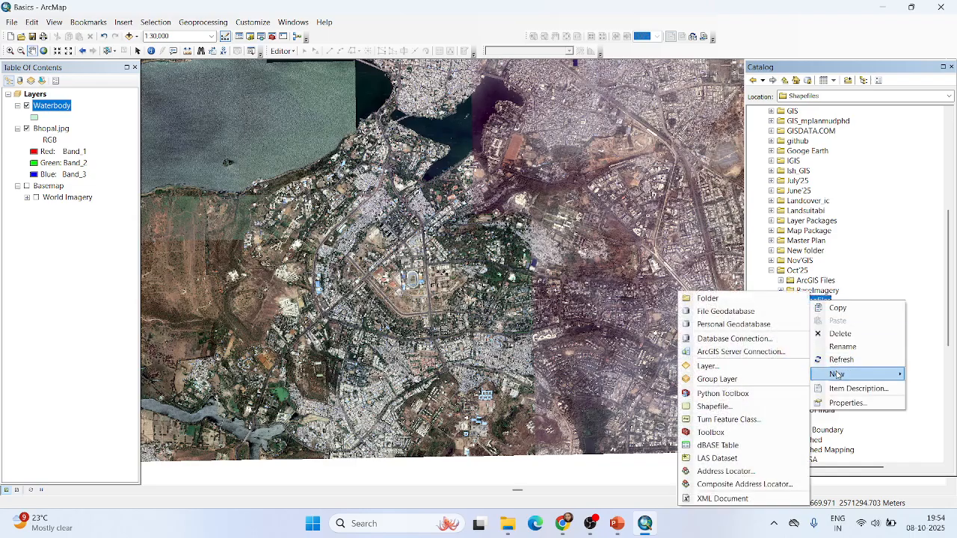
left_click(759, 407)
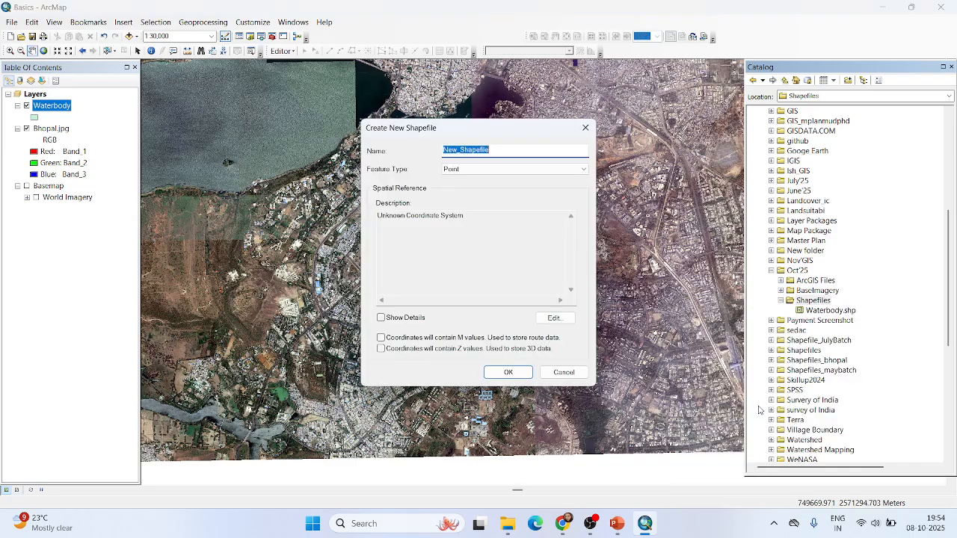
type("Building Fo")
key("BackSpace")
key("BackSpace")
type("Footprints")
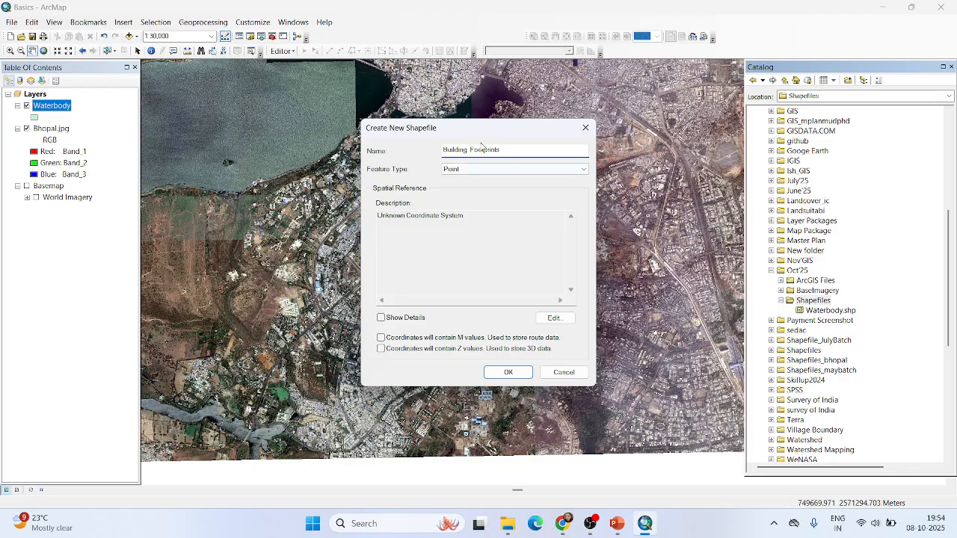
left_click(470, 170)
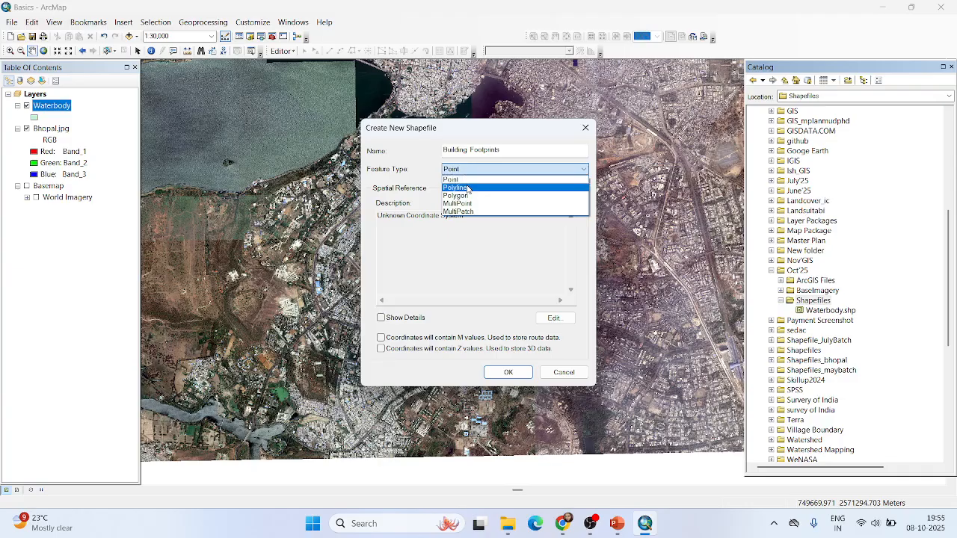
left_click(453, 195)
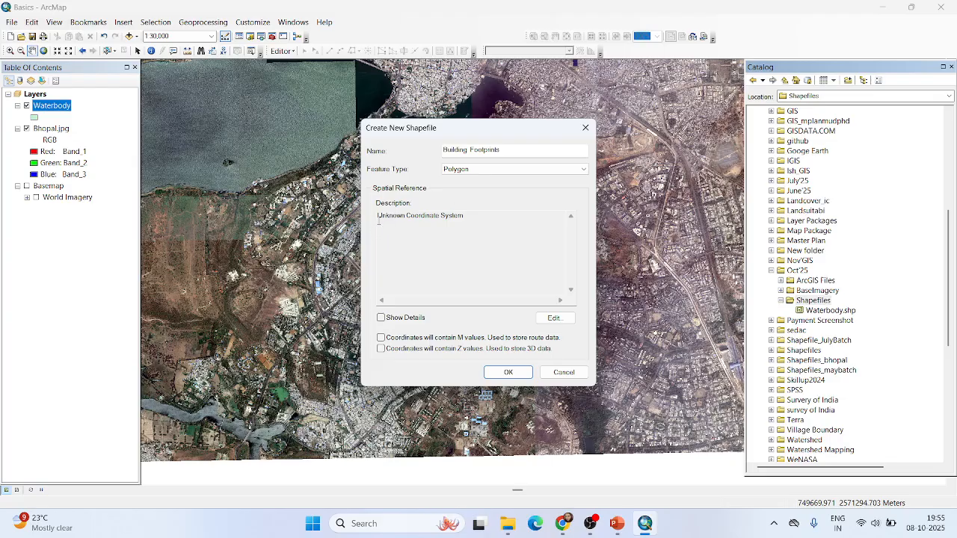
- Assign the WGS 1984 UTM Zone 43N coordinate system to the Building Footprints shapefile and create it
left_click(379, 222)
left_click(553, 318)
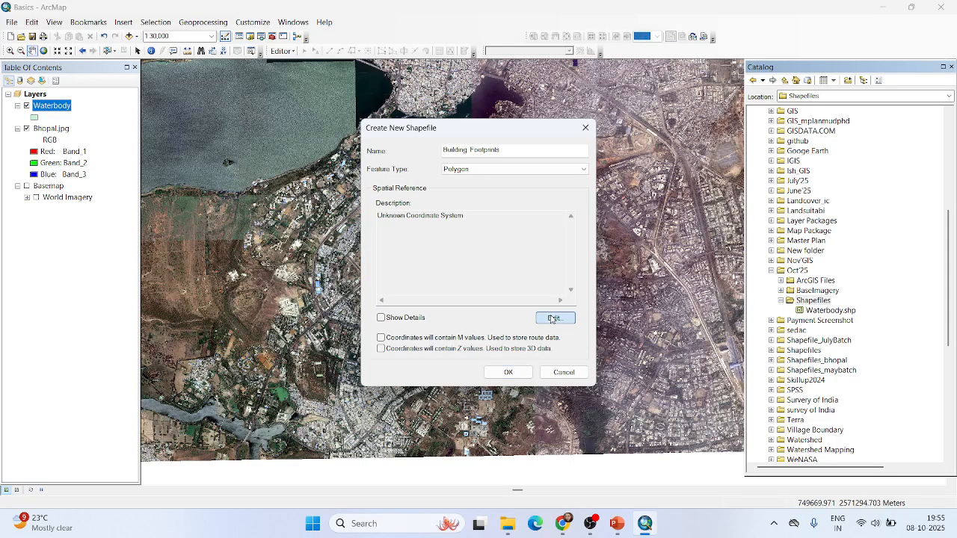
left_click(471, 164)
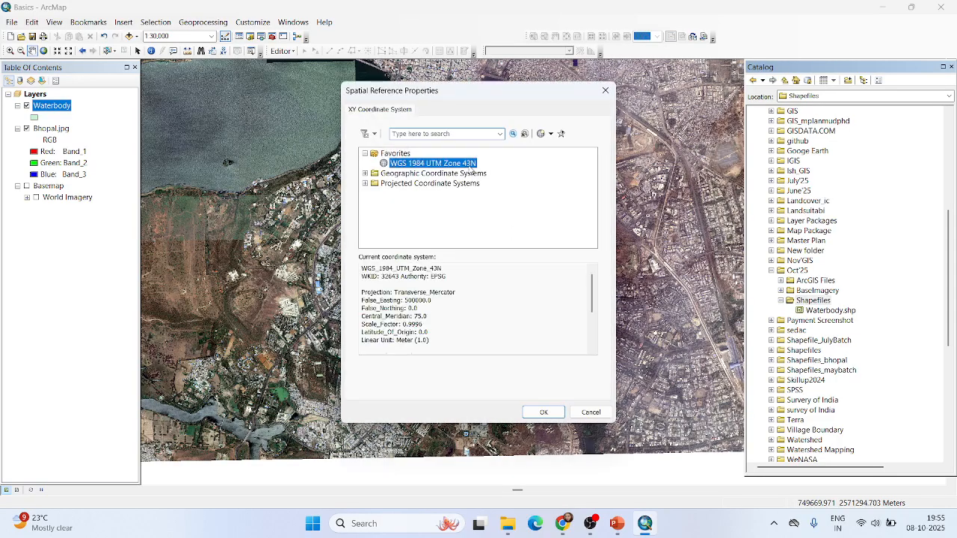
left_click(538, 414)
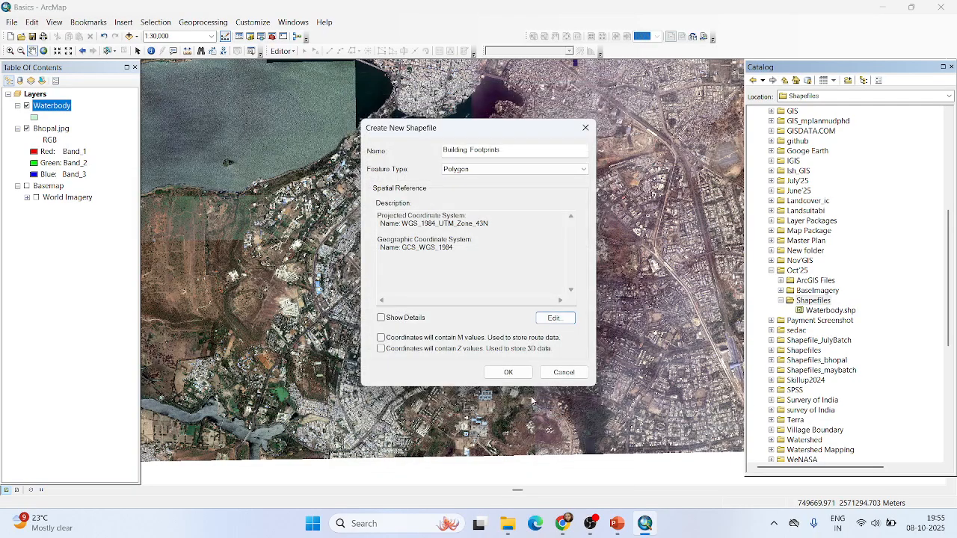
left_click(507, 375)
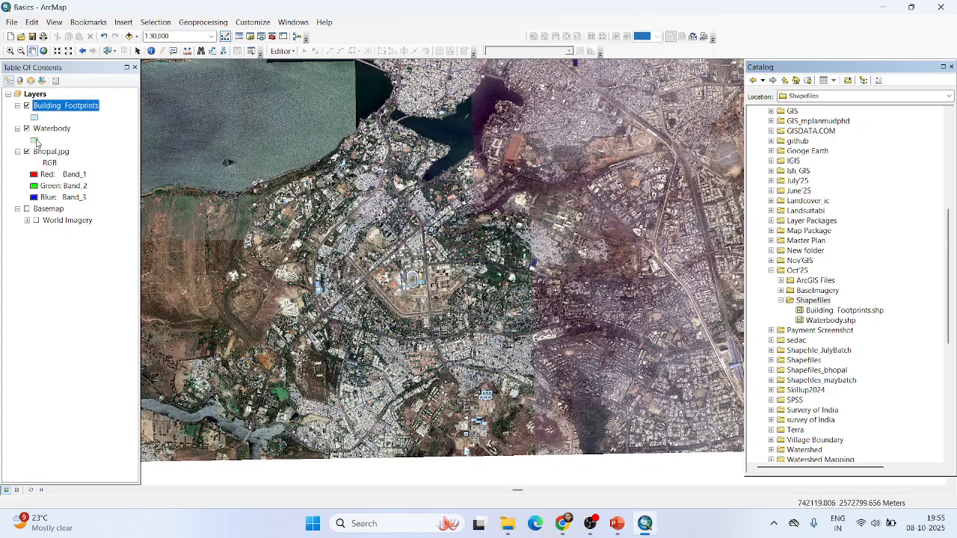
- Change the Waterbody layer's symbol to a strong blue fill with an Arctic White outline
left_click(34, 141)
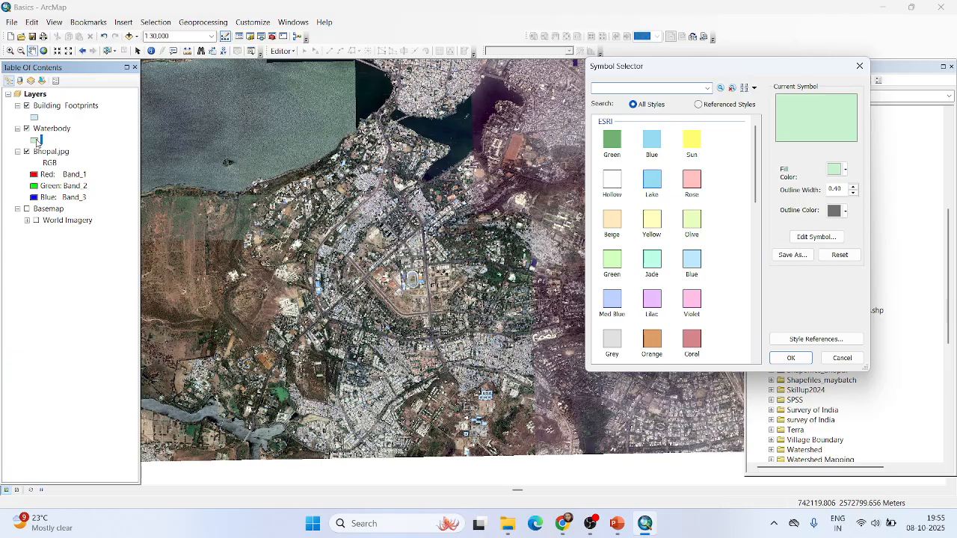
left_click(846, 170)
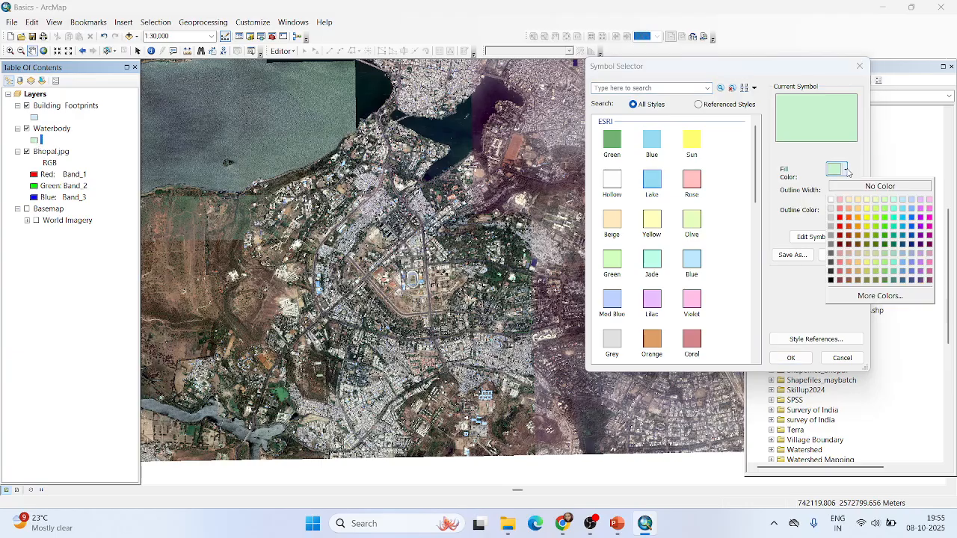
left_click(911, 227)
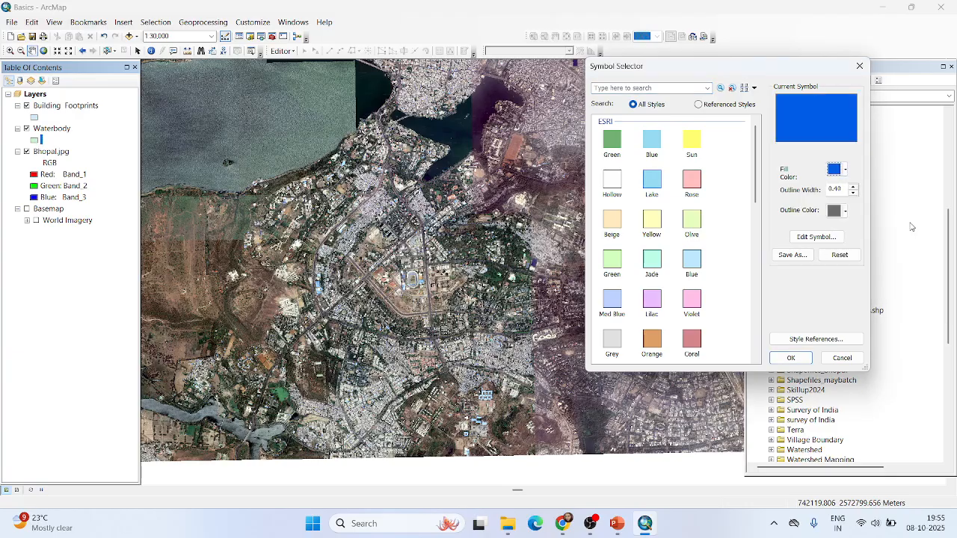
left_click(846, 217)
left_click(846, 217)
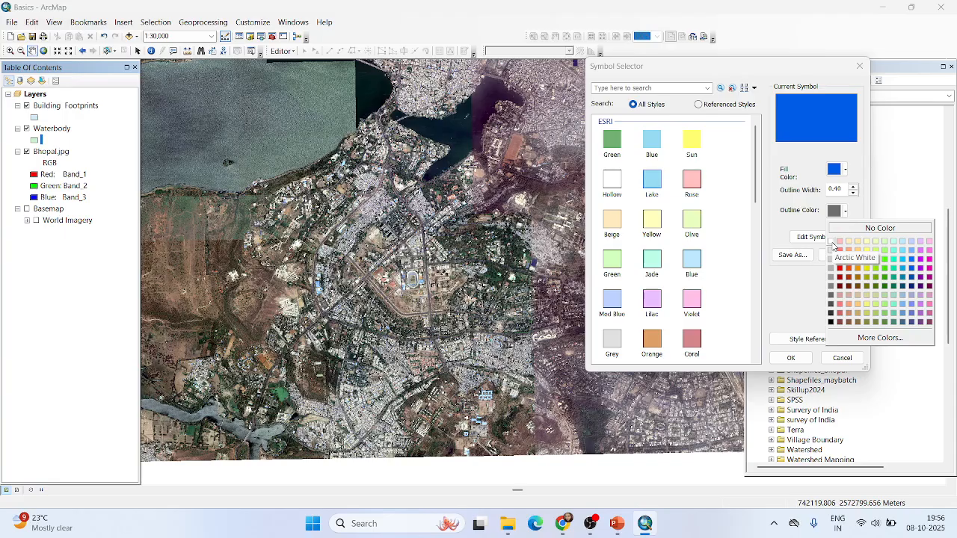
left_click(833, 244)
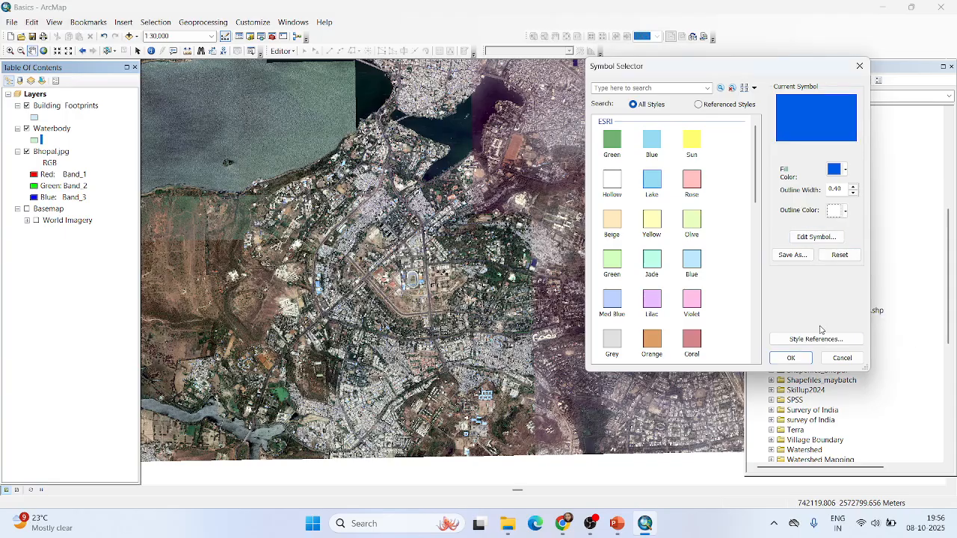
left_click(792, 358)
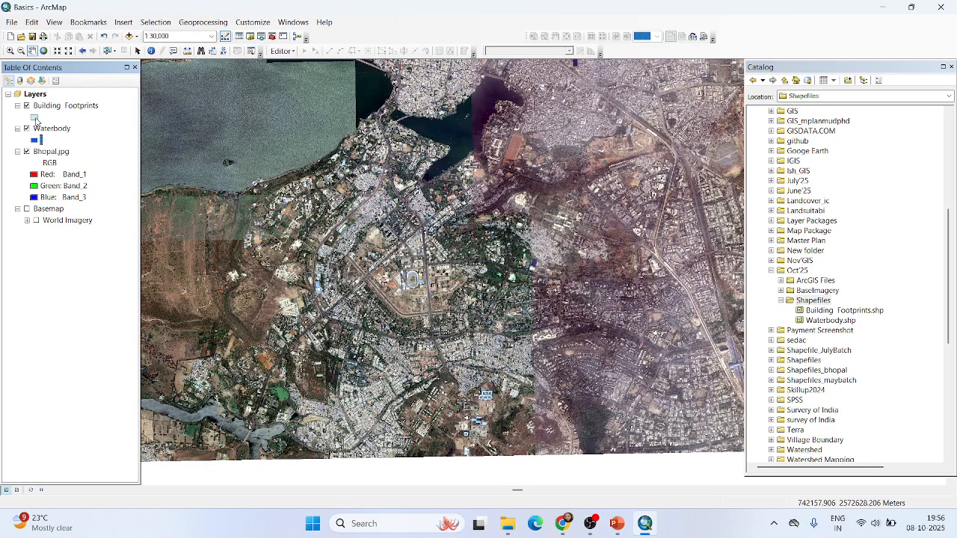
- Change the Building Footprints layer's symbol to a red fill with a light yellow outline
left_click(34, 118)
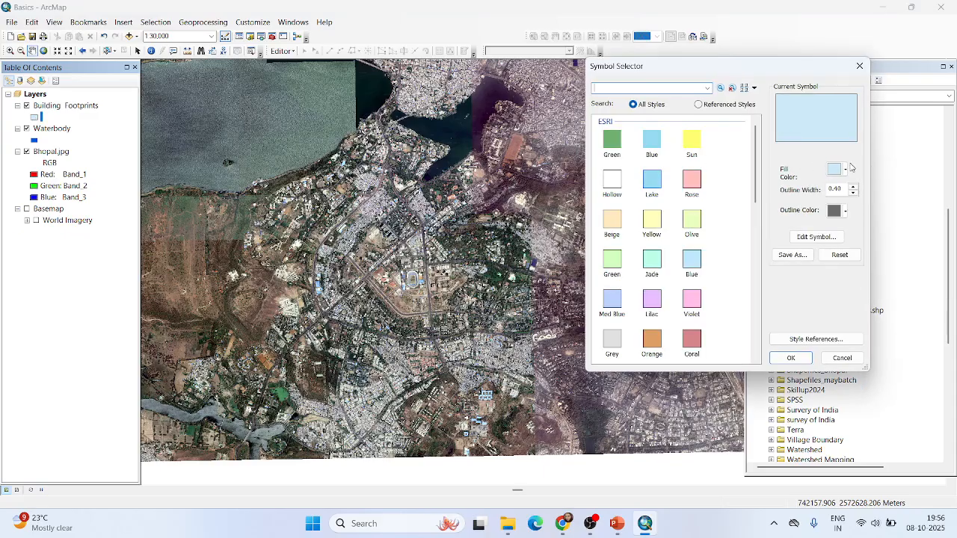
left_click(837, 169)
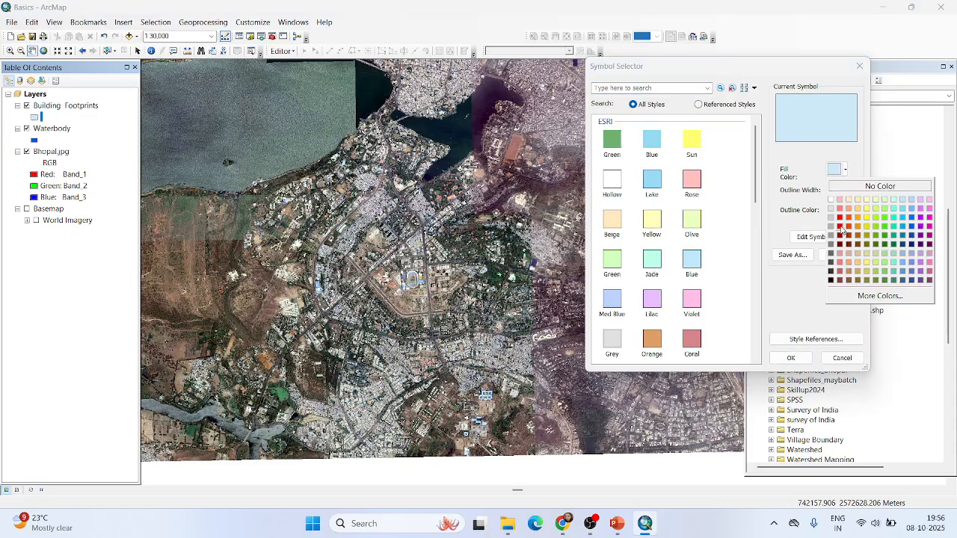
left_click(841, 226)
left_click(843, 212)
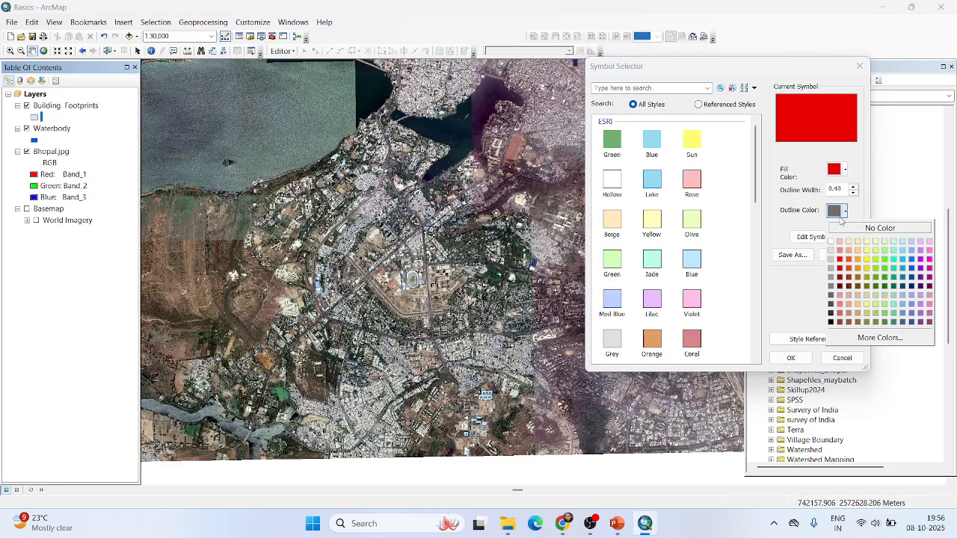
left_click(867, 251)
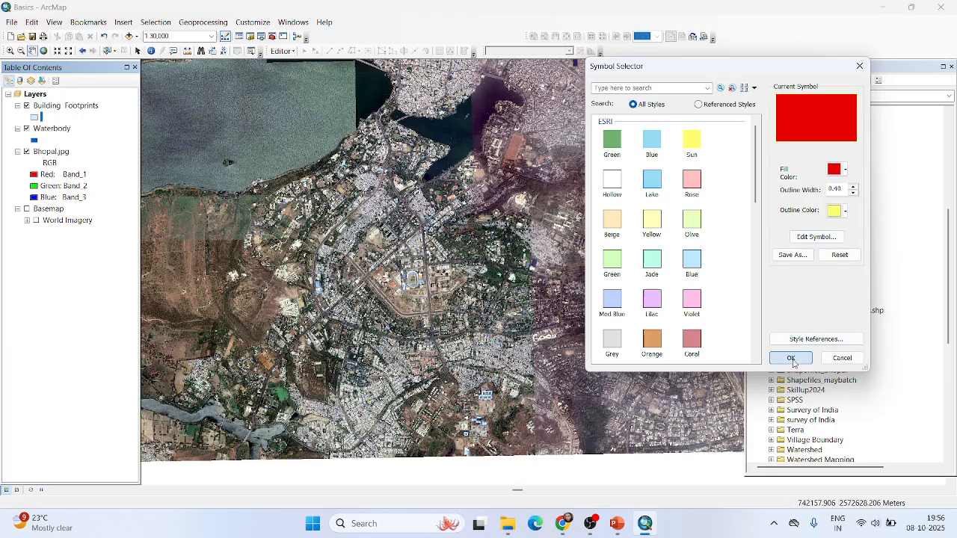
left_click(791, 359)
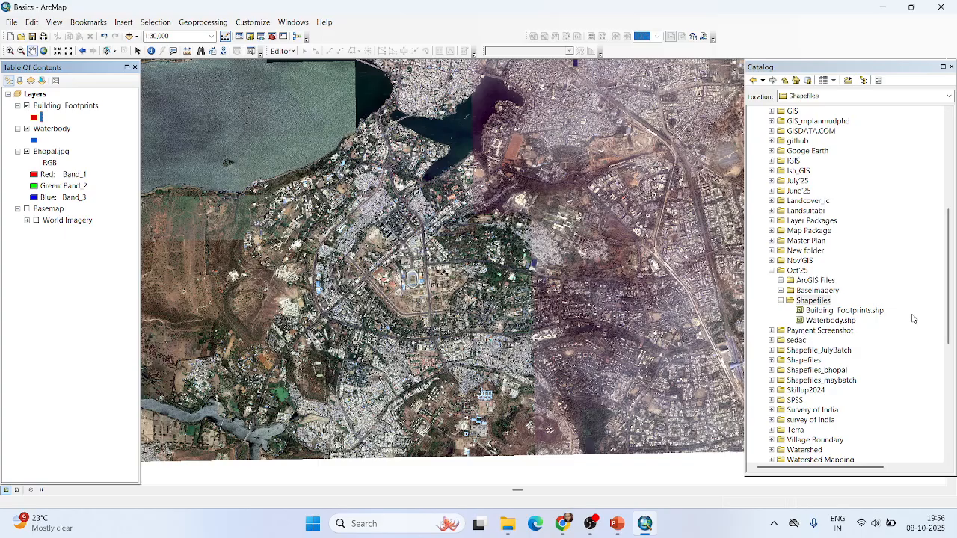
right_click(824, 301)
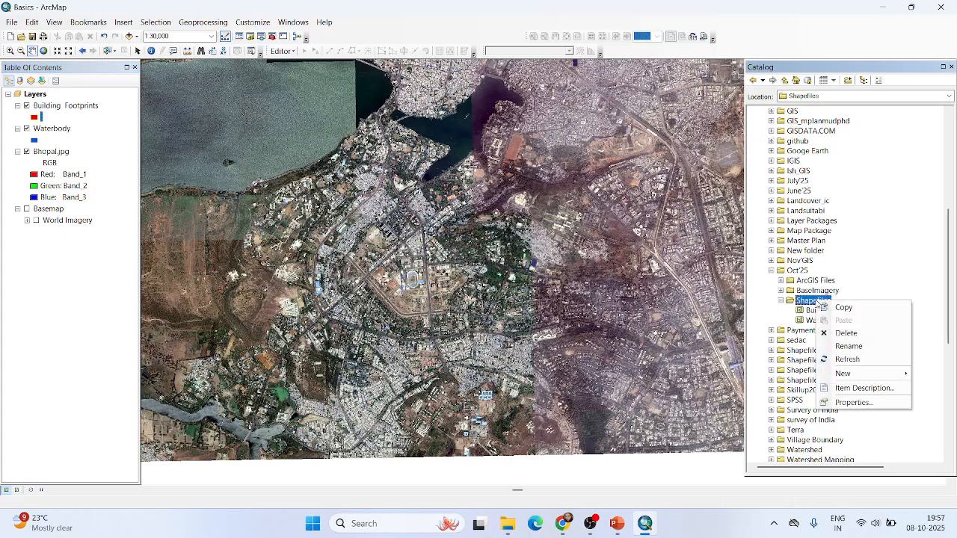
mouse_move(839, 374)
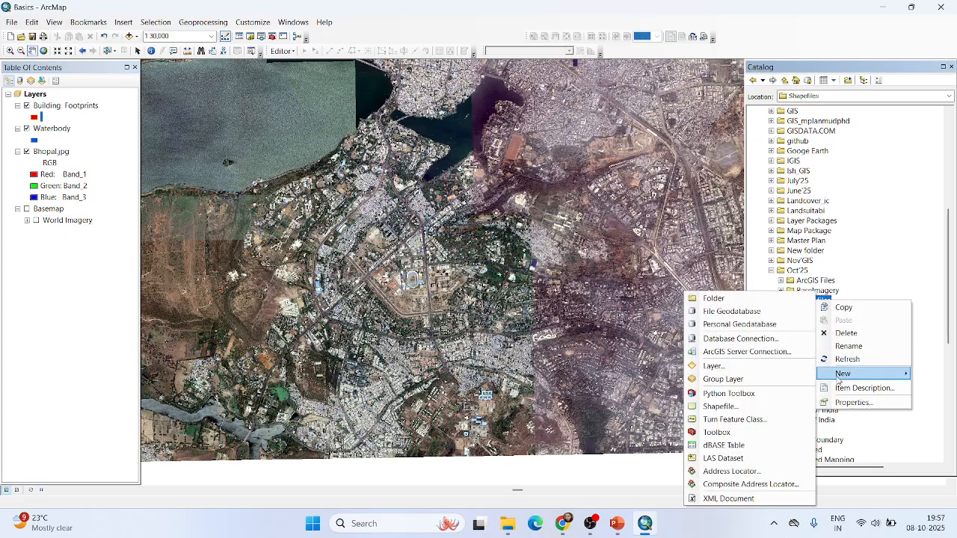
left_click(843, 307)
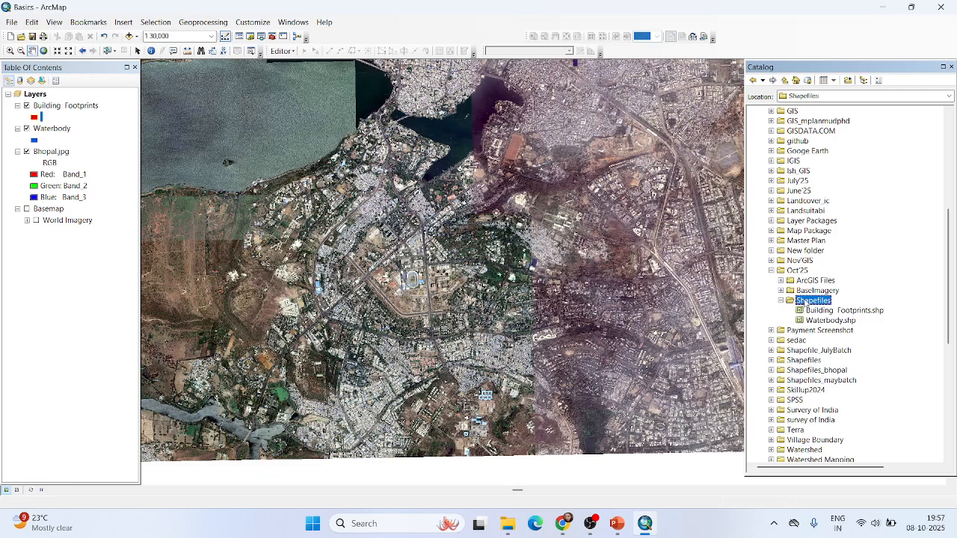
- Start a new shapefile in the Shapefiles folder under Oct'25, named Trees with the Point feature type
right_click(806, 302)
mouse_move(842, 372)
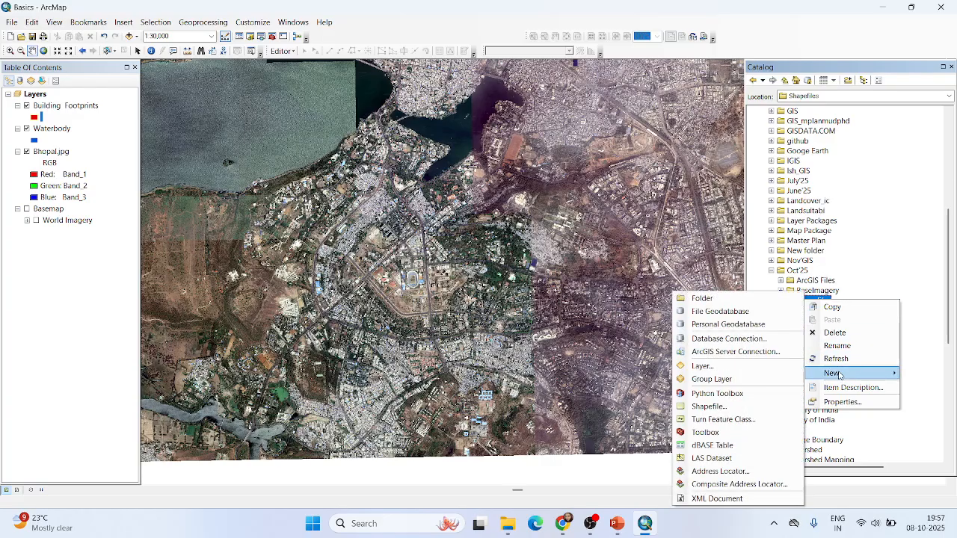
left_click(739, 406)
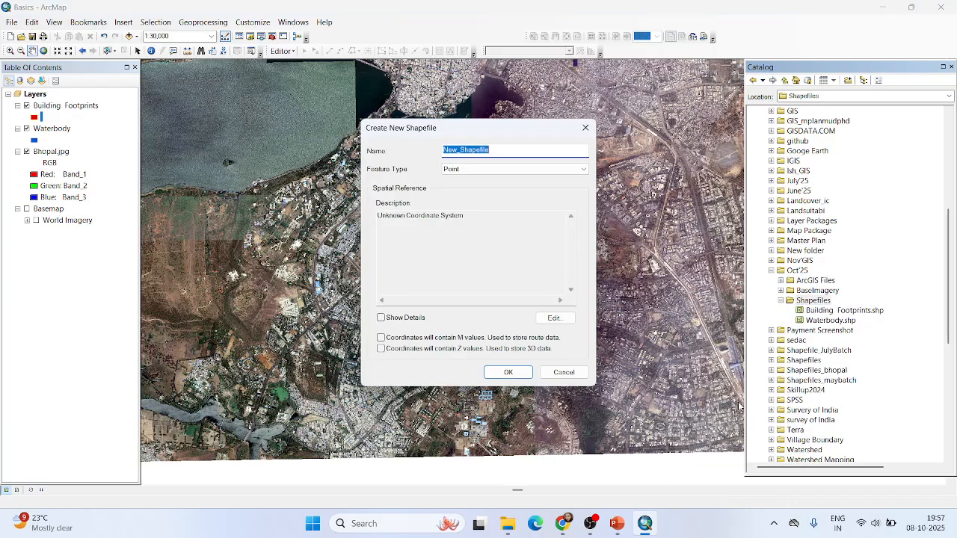
type("Trees")
left_click(465, 170)
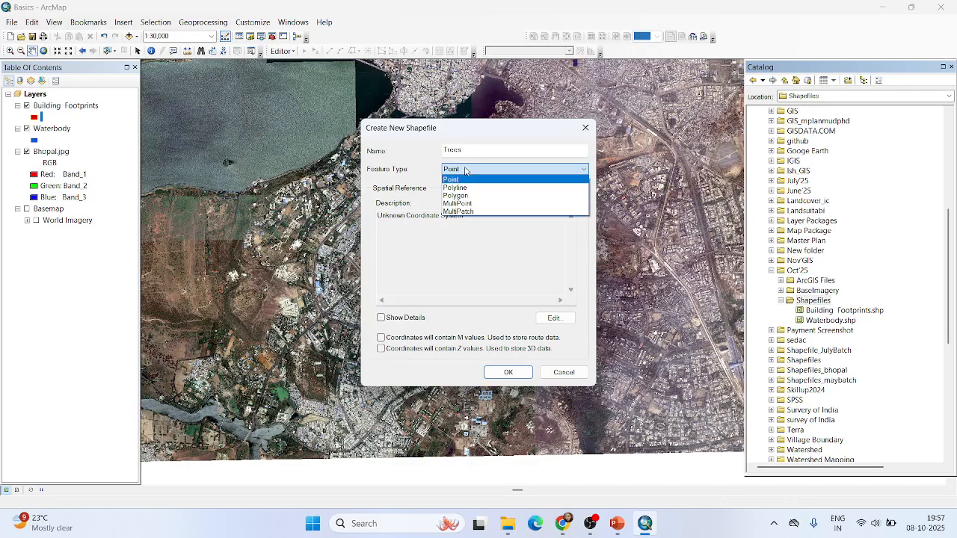
left_click(458, 181)
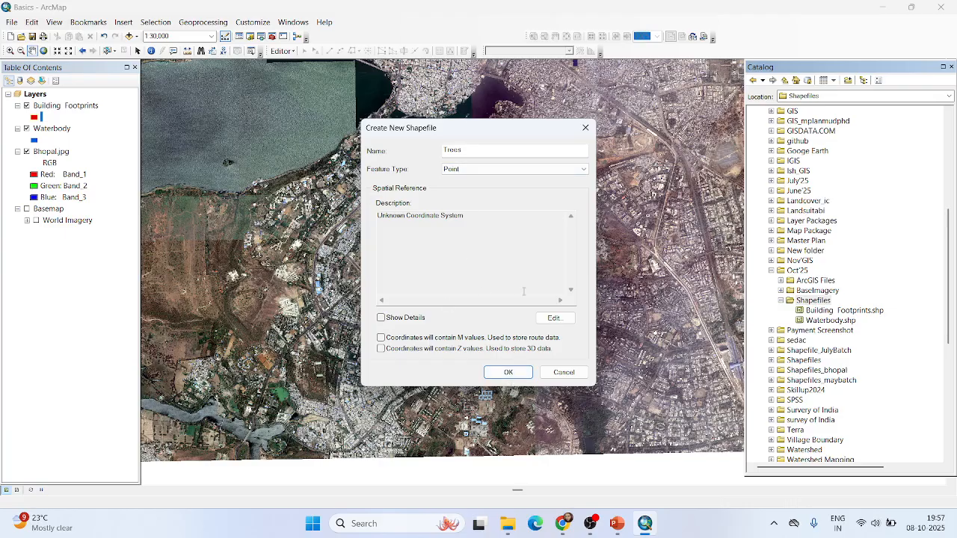
- Assign the WGS 1984 UTM Zone 43N coordinate system to the Trees shapefile and create it
left_click(556, 319)
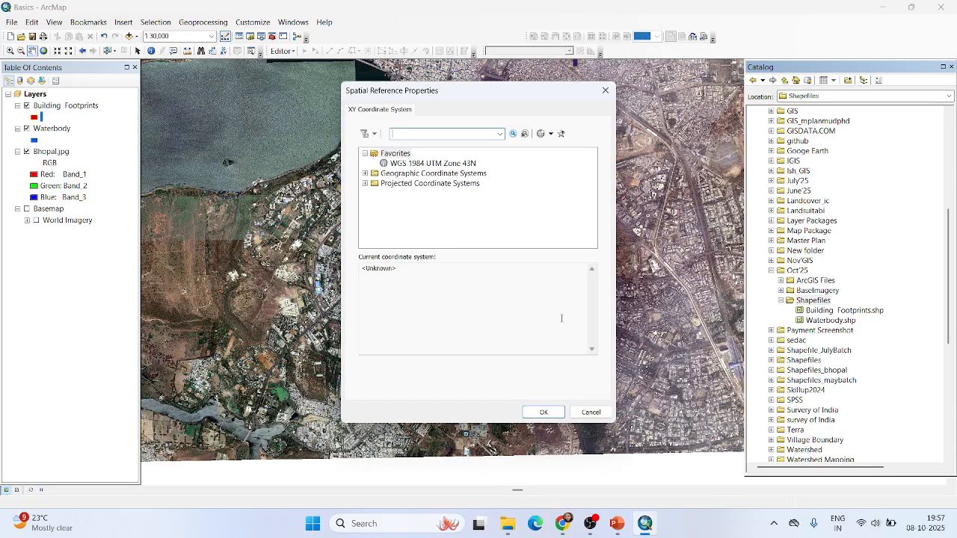
left_click(469, 163)
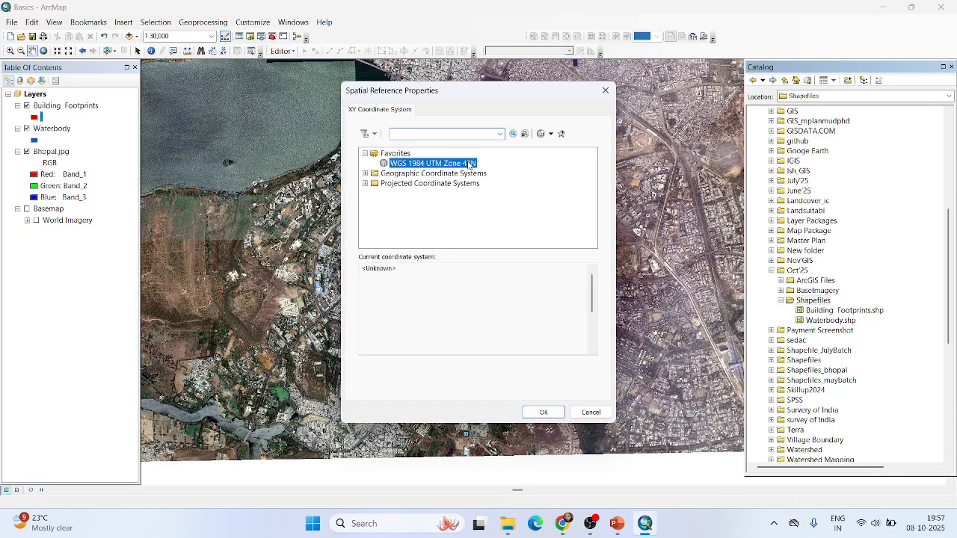
left_click(539, 412)
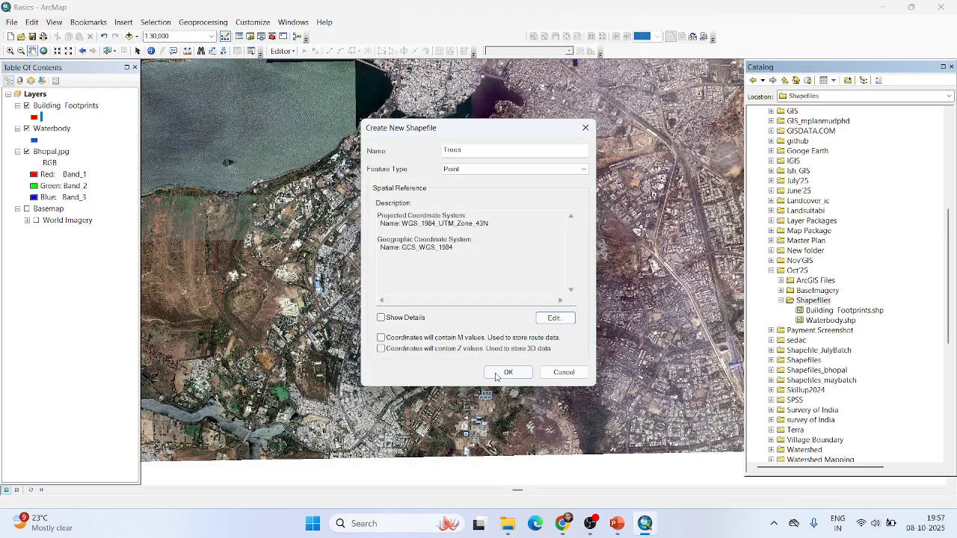
left_click(508, 372)
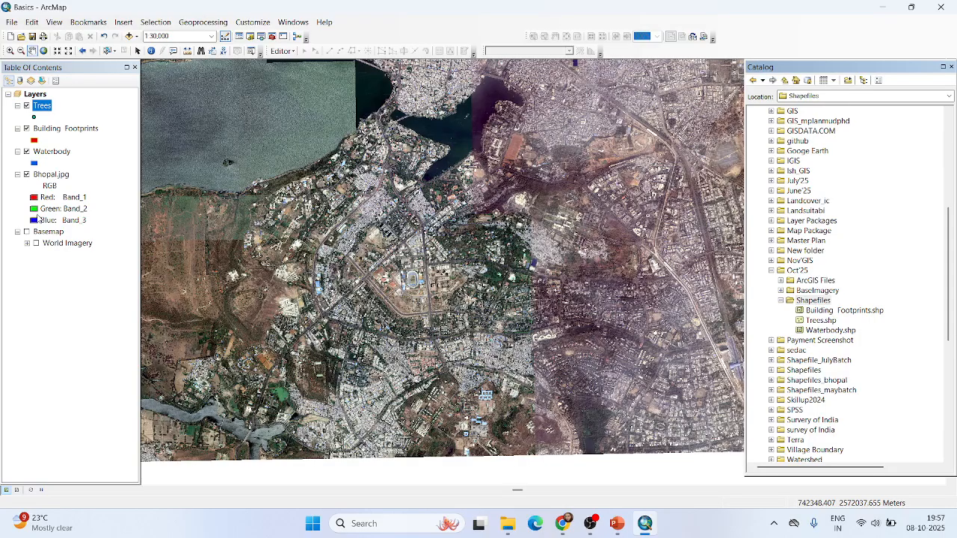
- Choose the Circle 1 marker for the Trees layer's symbol and colour it bright green
left_click(34, 117)
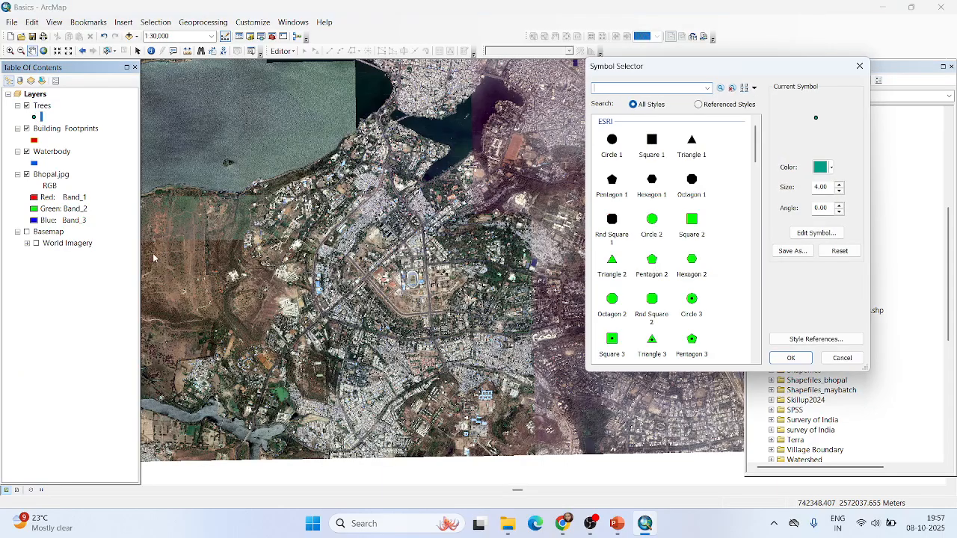
left_click(859, 66)
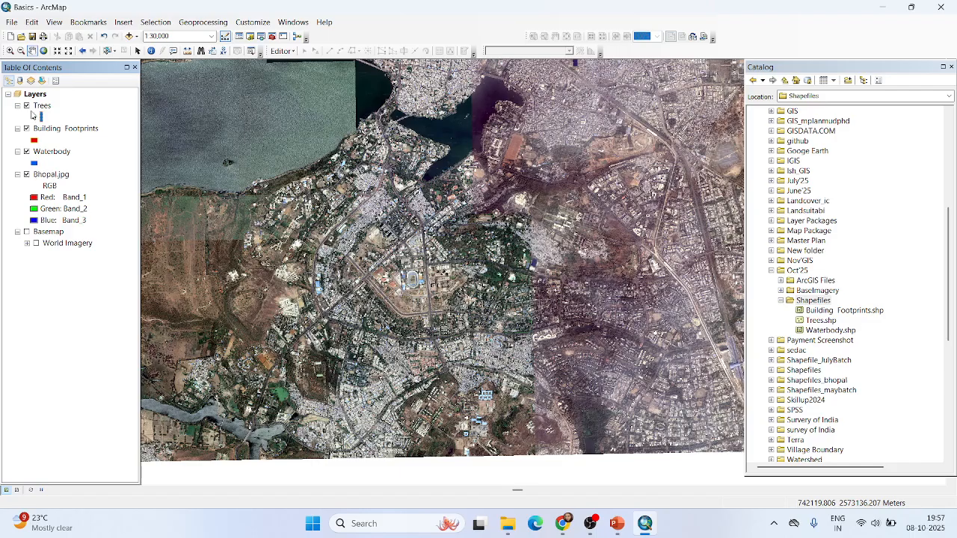
left_click(33, 117)
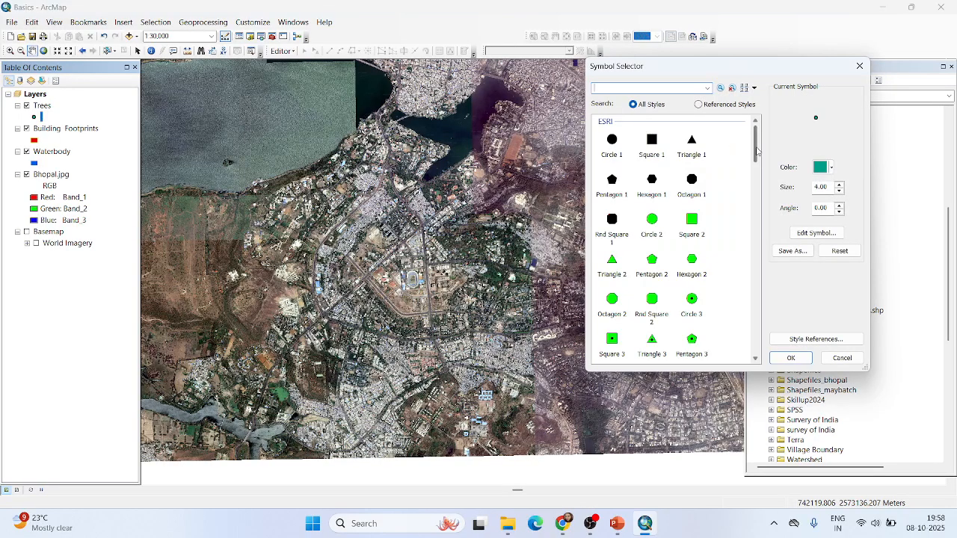
left_click_drag(759, 151, 742, 140)
left_click(832, 170)
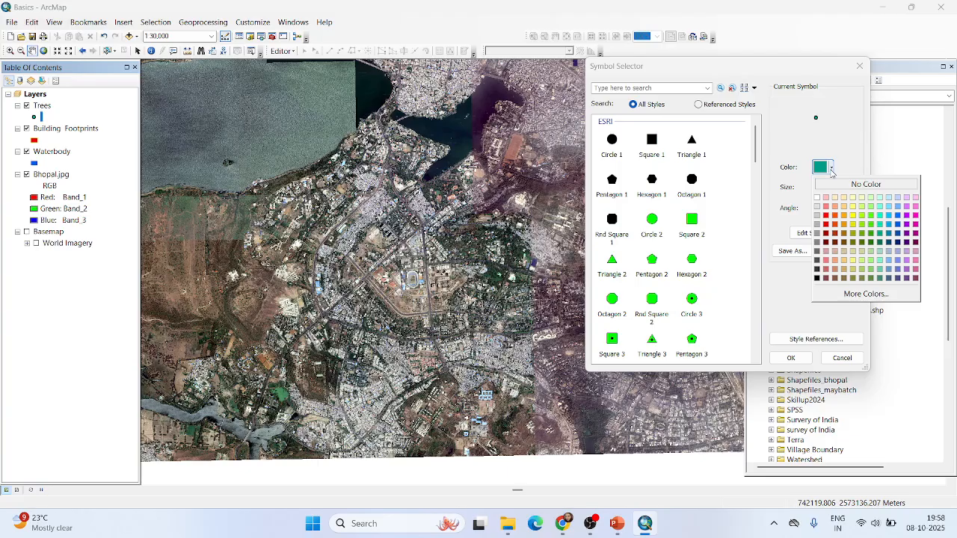
left_click(666, 223)
left_click(612, 142)
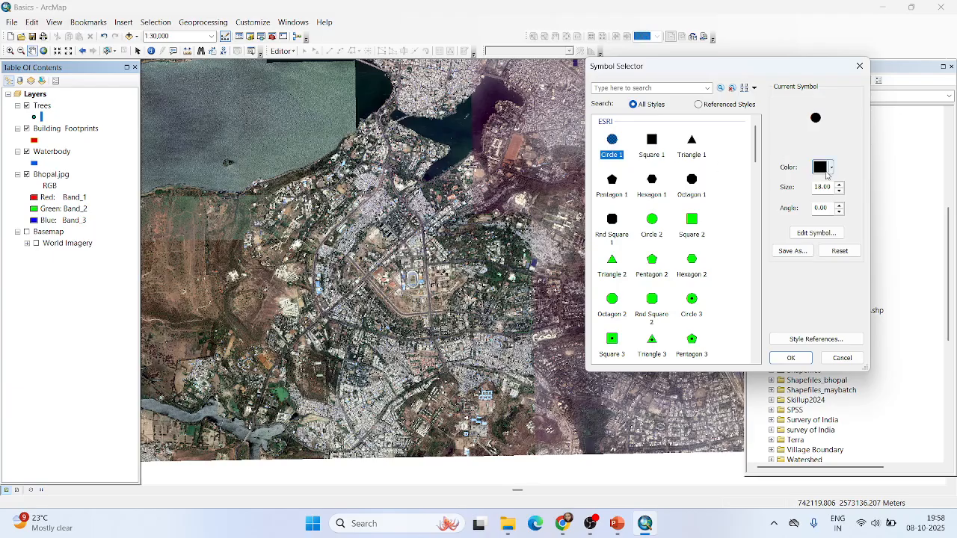
left_click(831, 169)
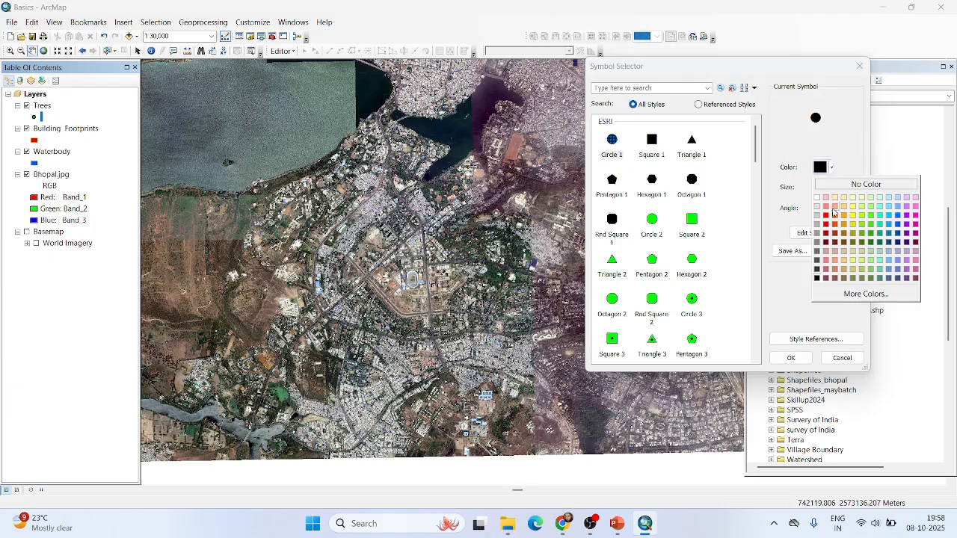
left_click(872, 223)
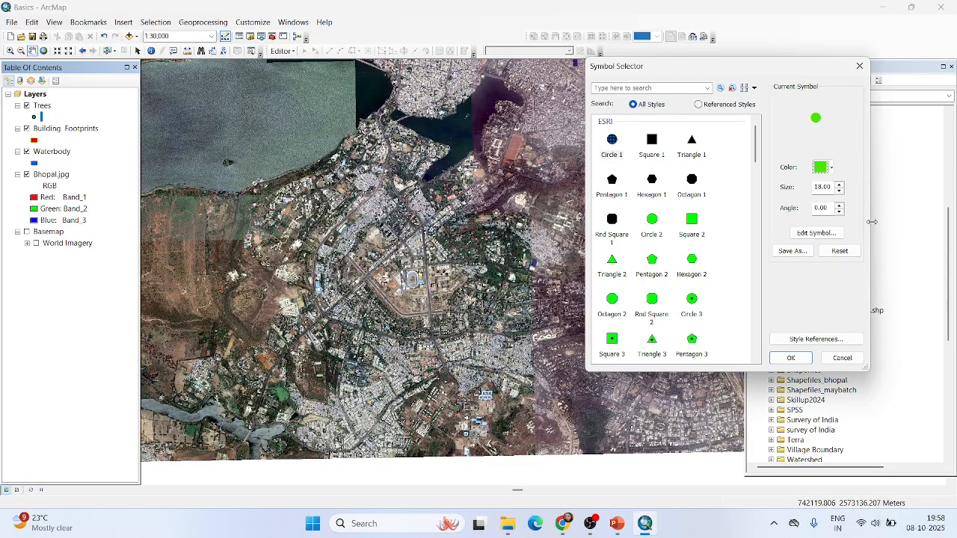
- Set the Trees marker size to 14 and apply the symbol to the layer
left_click(839, 191)
left_click(841, 193)
left_click(841, 193)
left_click(841, 193)
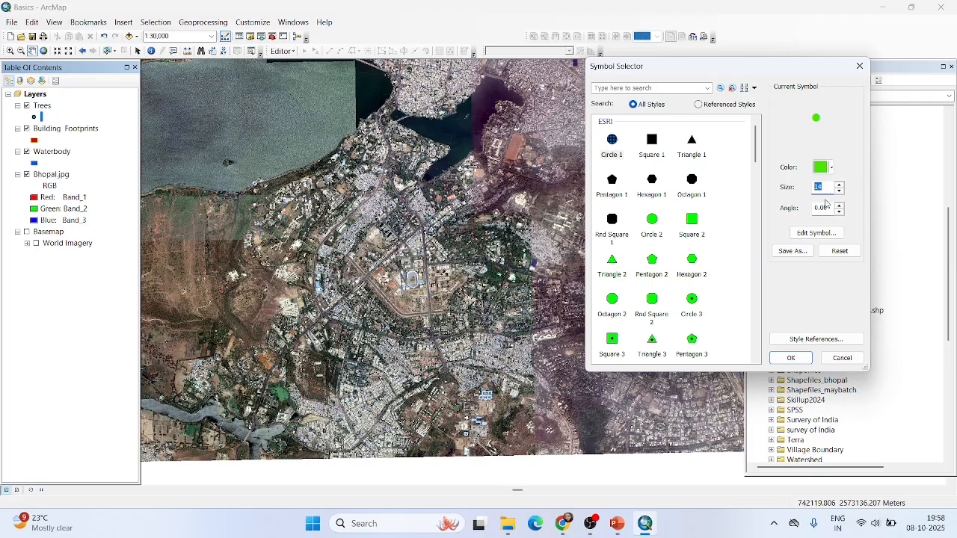
left_click(791, 357)
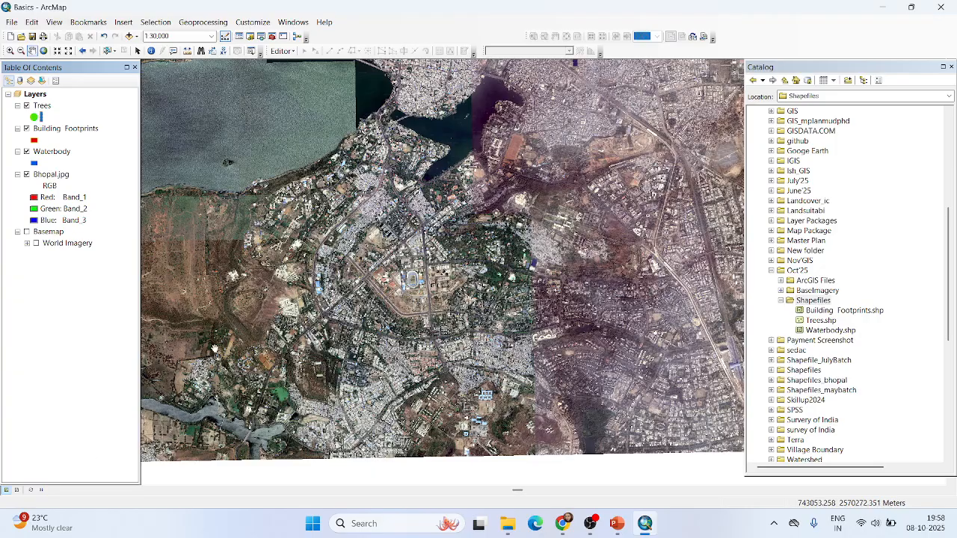
- Start another new shapefile in the Shapefiles folder, named Roads with the Polyline feature type
right_click(811, 301)
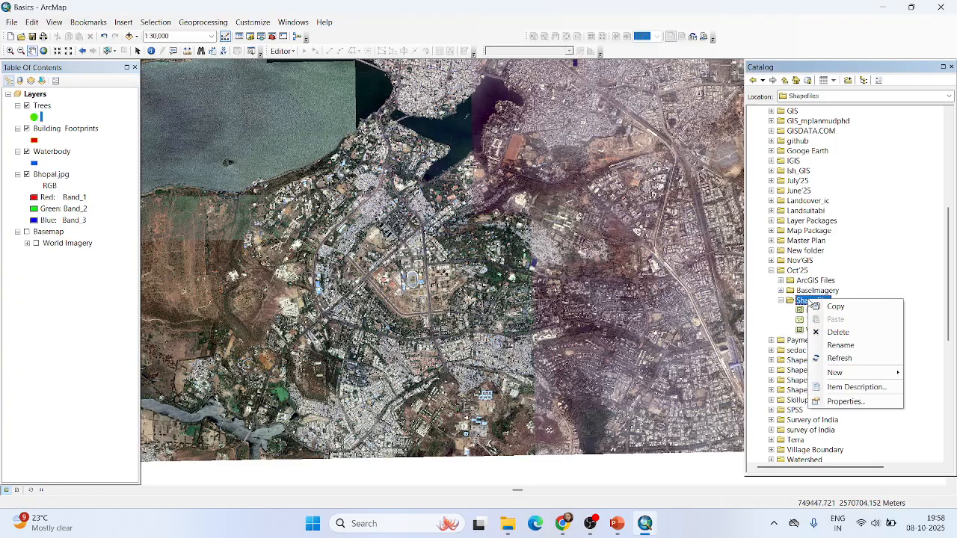
mouse_move(833, 378)
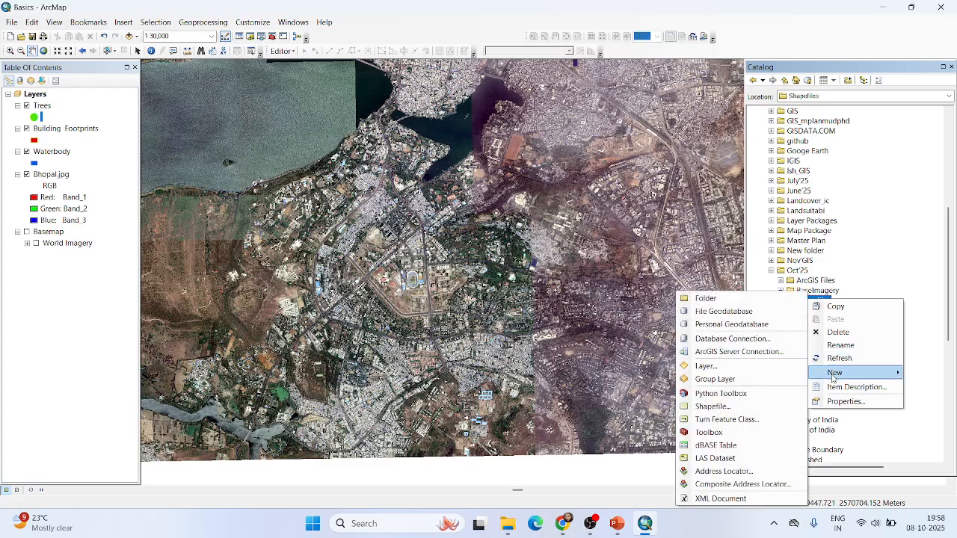
left_click(763, 406)
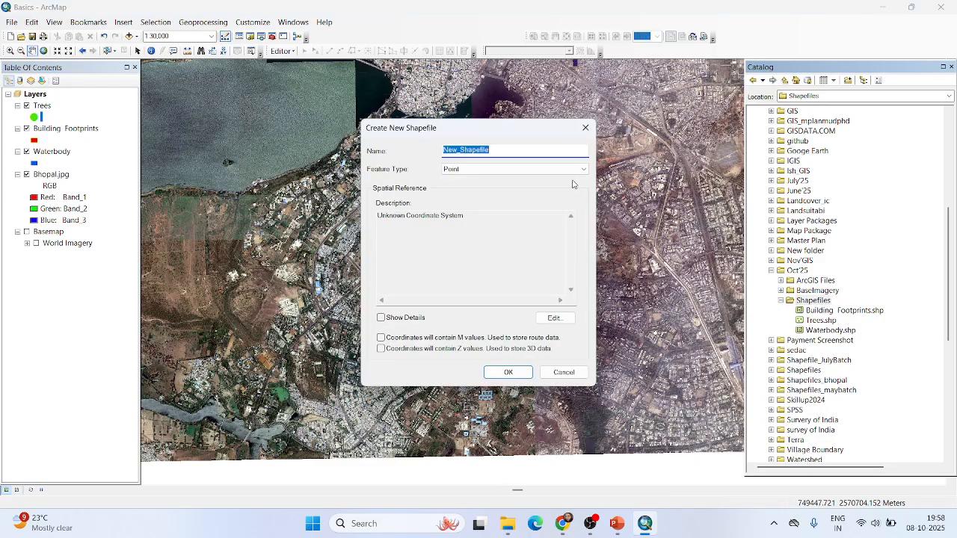
type("Roads")
left_click(472, 170)
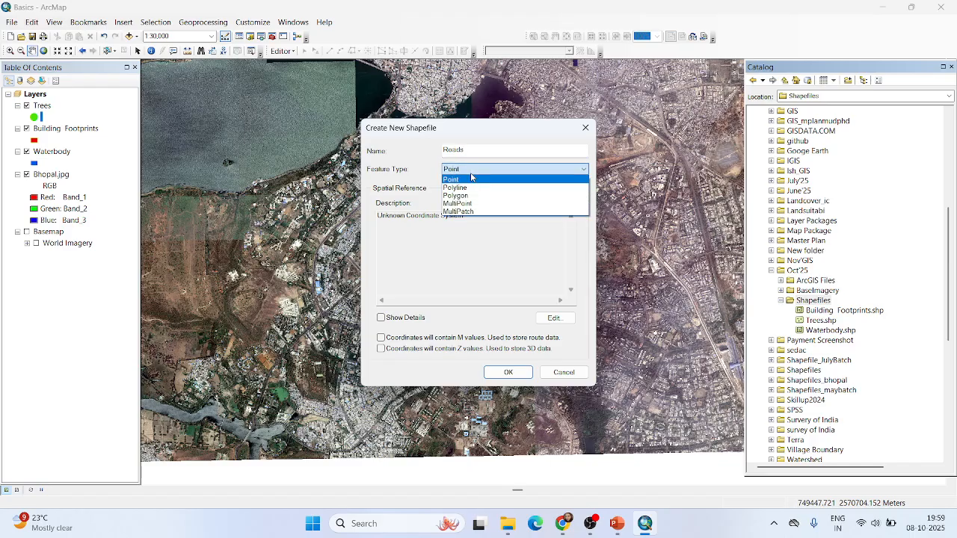
left_click(469, 188)
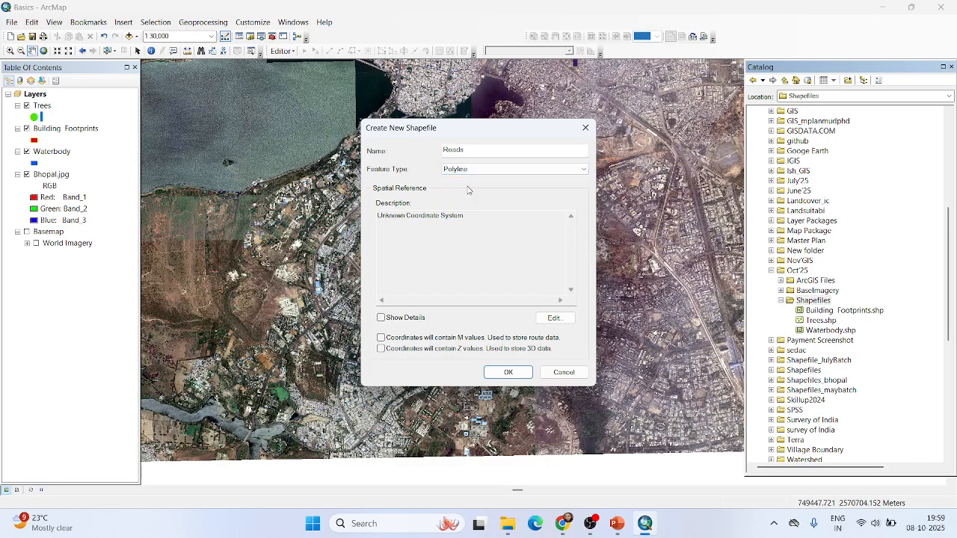
- Assign the WGS 1984 UTM Zone 43N coordinate system to the Roads shapefile and create it
left_click(555, 319)
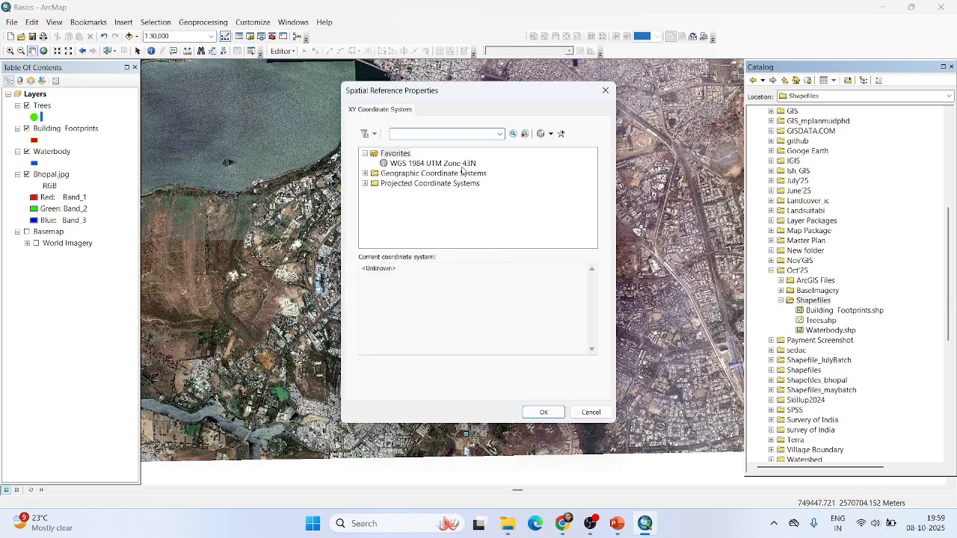
left_click(461, 163)
left_click(554, 414)
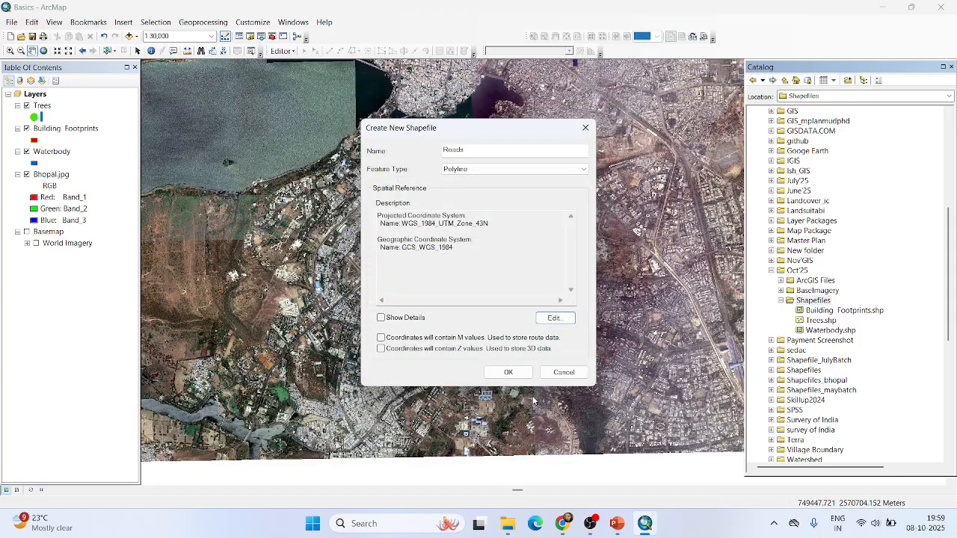
left_click(511, 372)
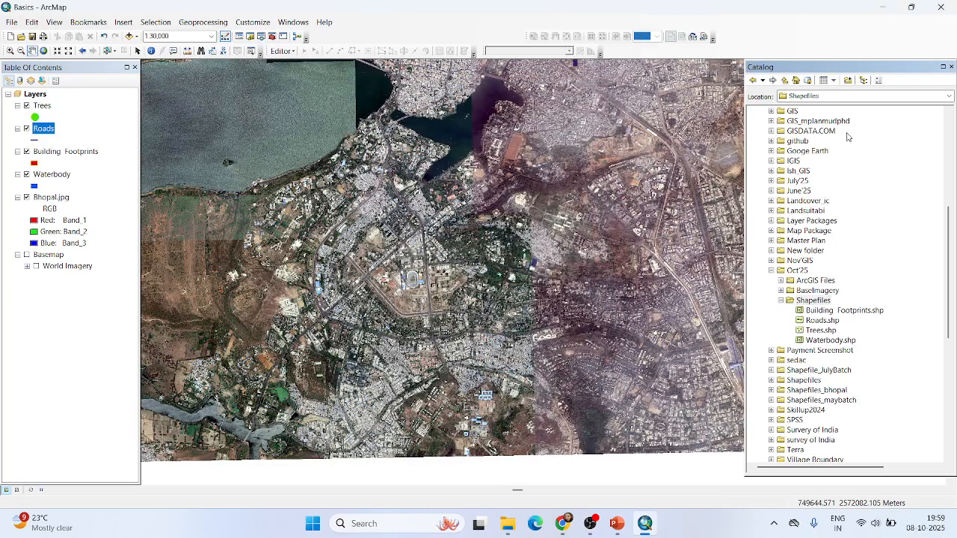
- Close the Catalog so the map of the Bhopal imagery gets the full width
left_click(952, 67)
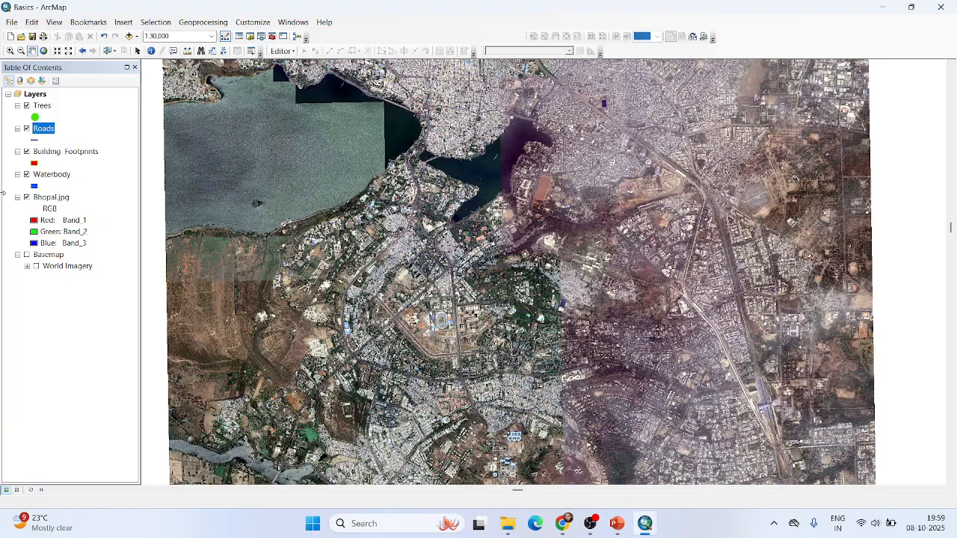
scroll(315, 271, "down", 2)
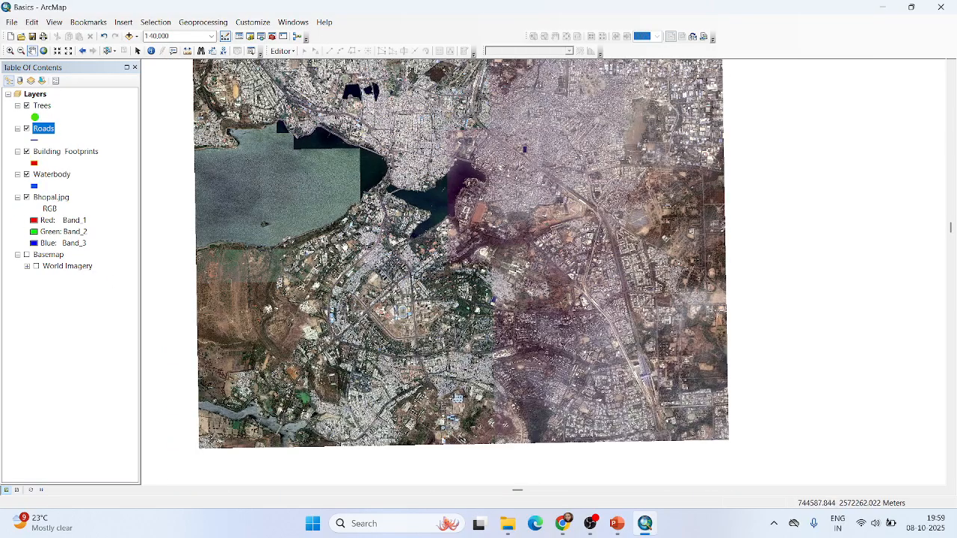
scroll(405, 182, "up", 1)
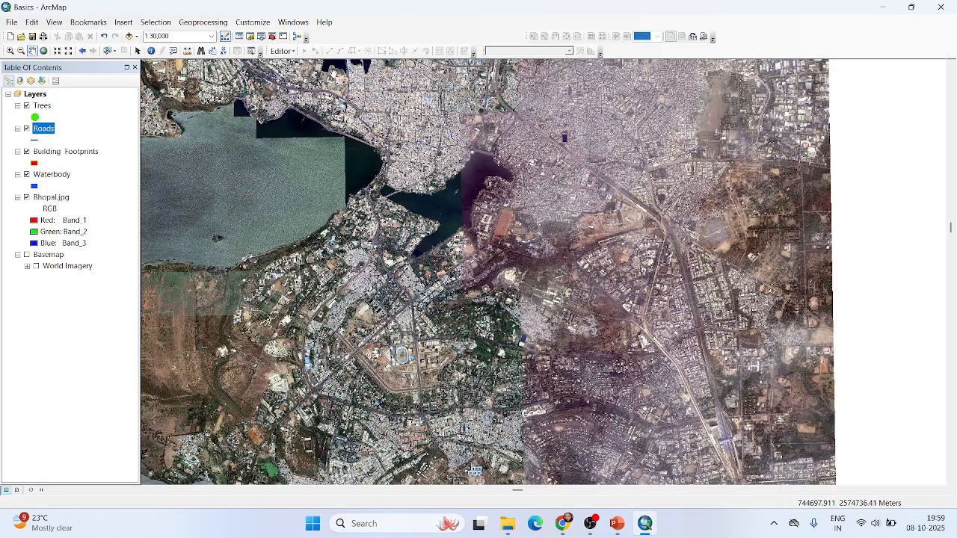
left_click(45, 130)
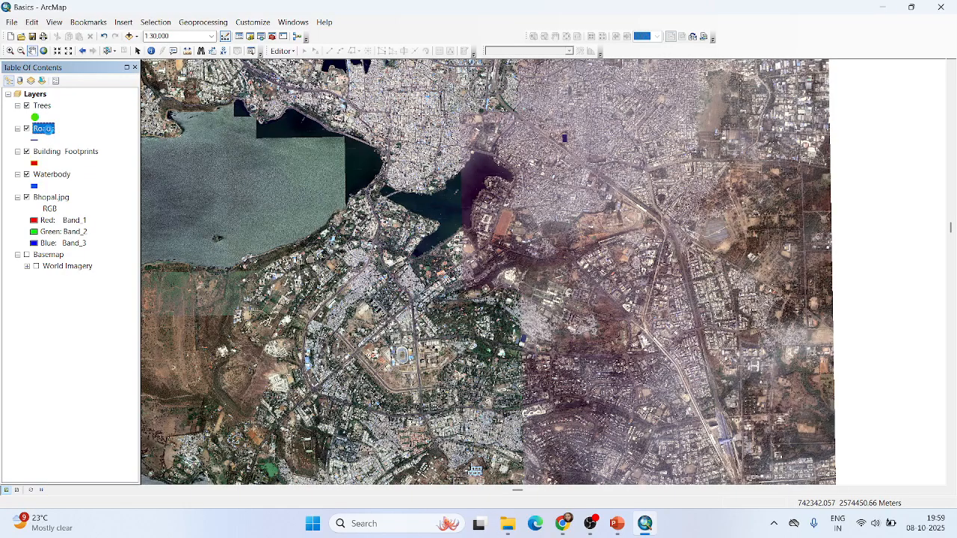
right_click(49, 130)
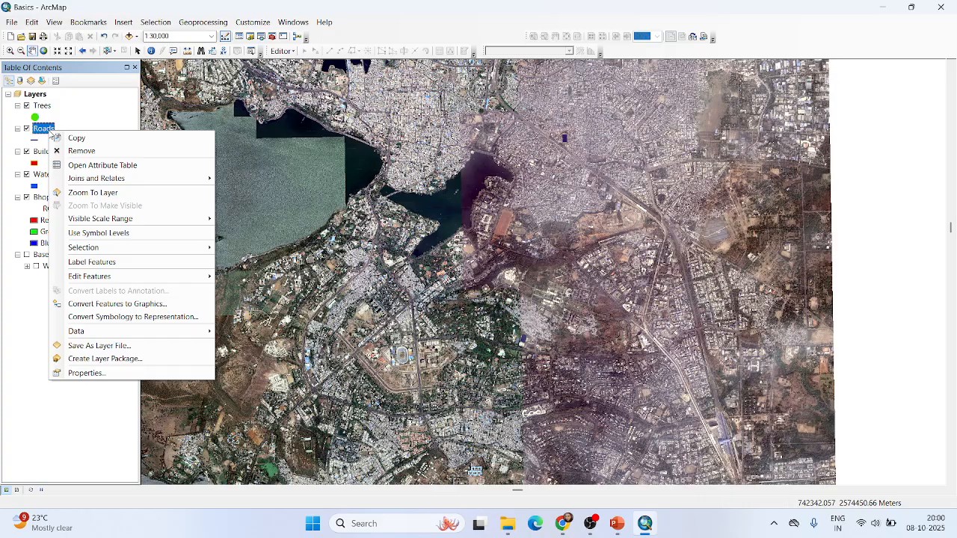
left_click(15, 350)
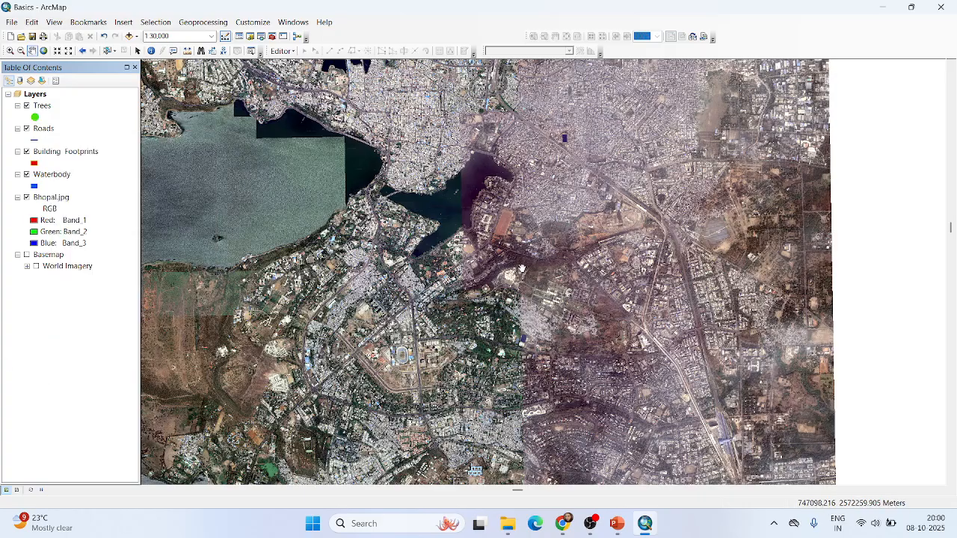
scroll(522, 269, "down", 1)
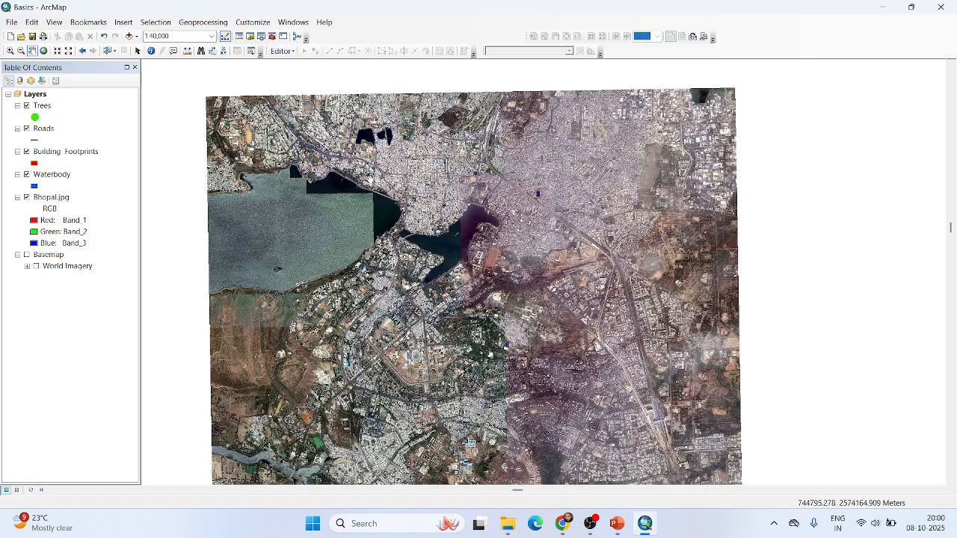
left_click_drag(468, 222, 462, 193)
scroll(462, 193, "down", 1)
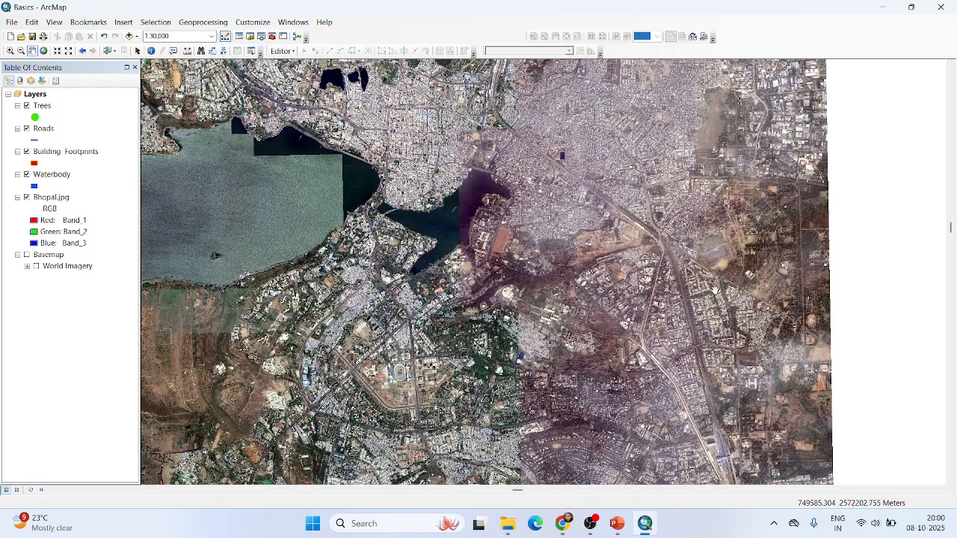
- Start an edit session on the Waterbody layer
left_click(53, 178)
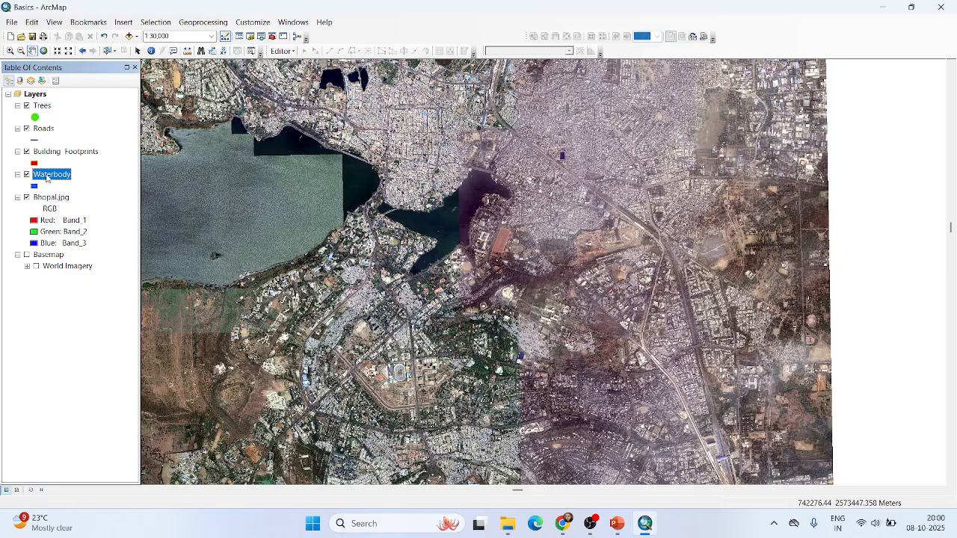
right_click(49, 179)
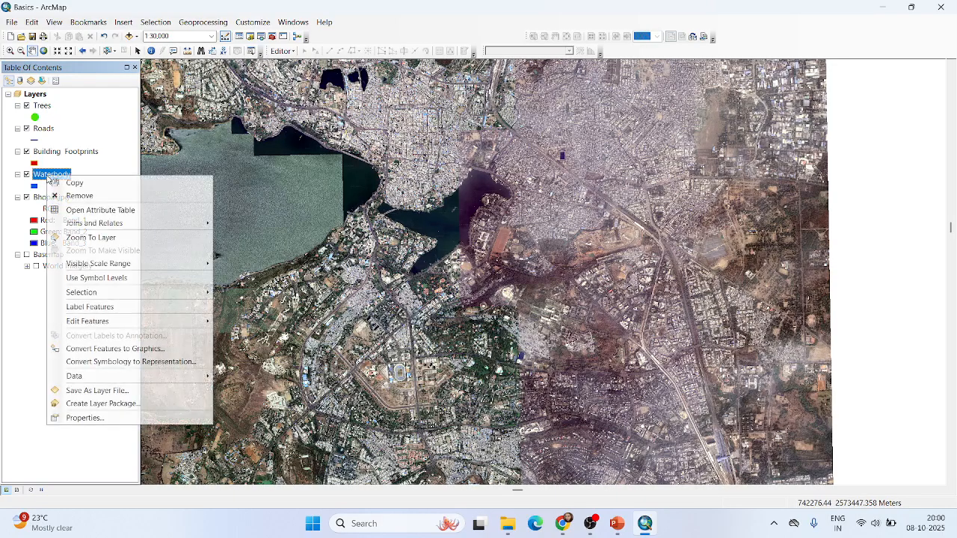
mouse_move(92, 322)
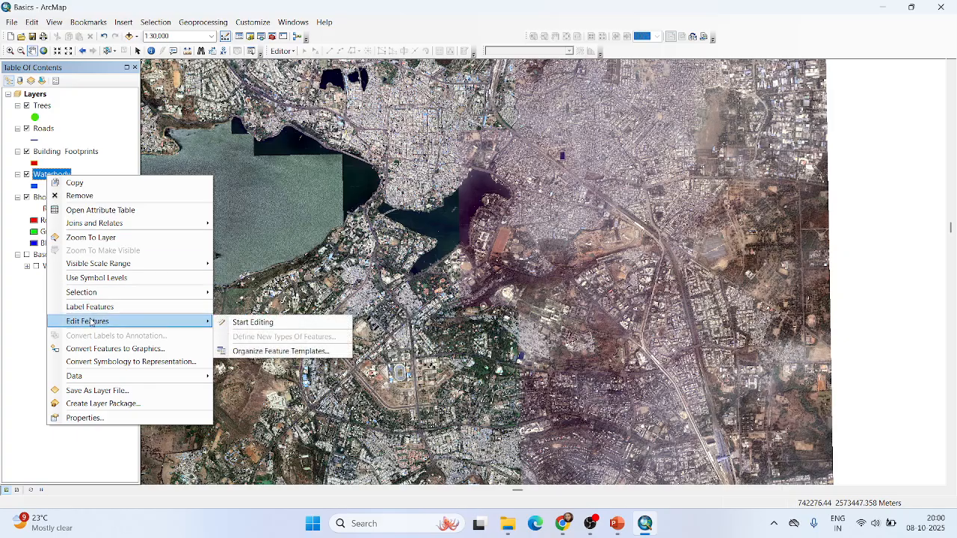
left_click(275, 326)
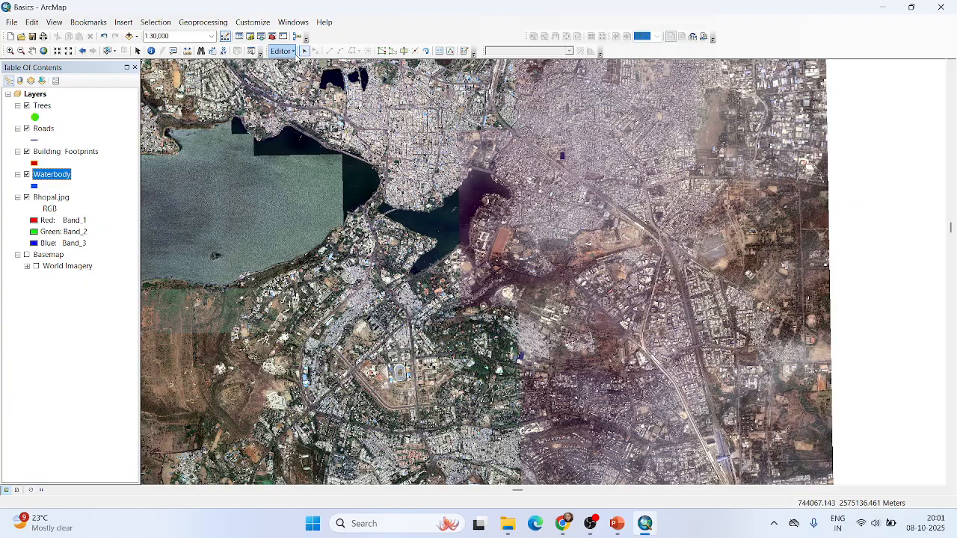
left_click(294, 53)
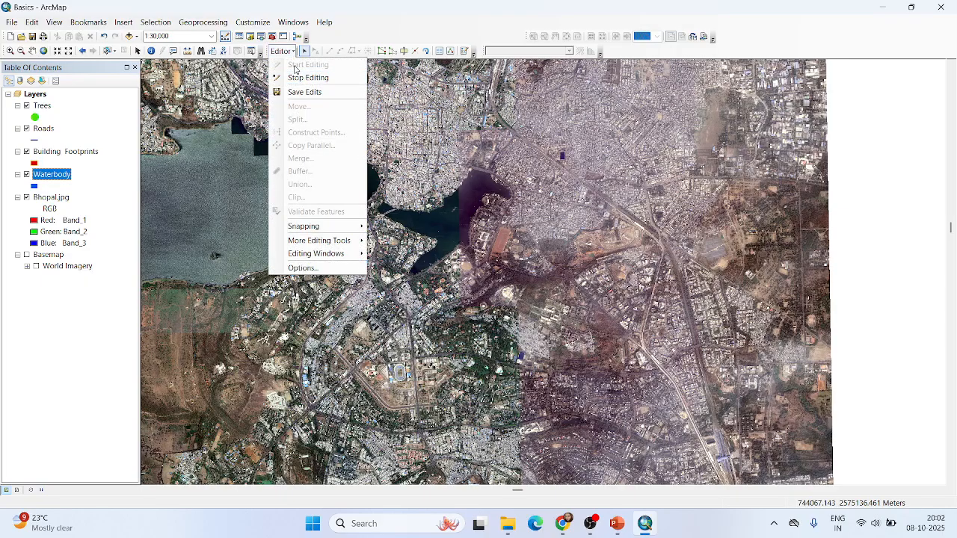
left_click(364, 40)
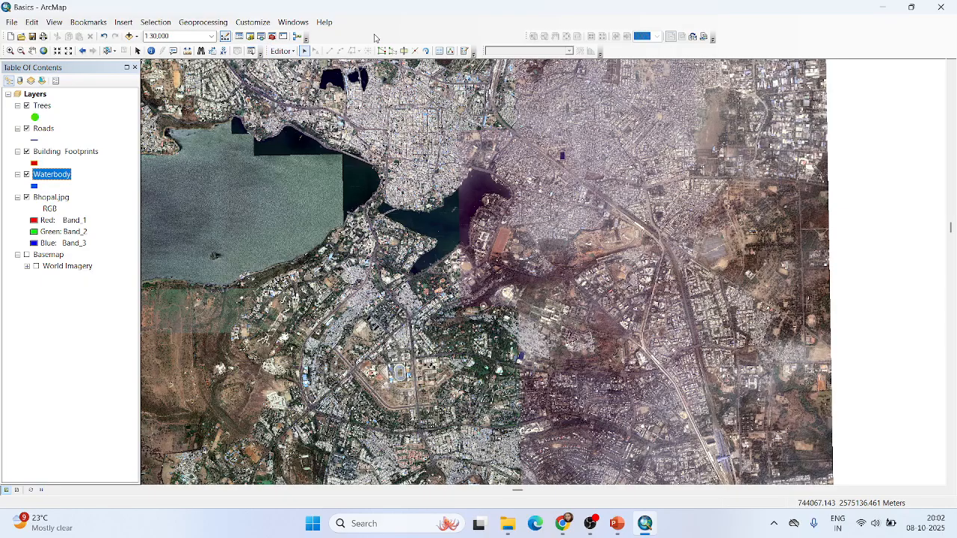
left_click(282, 51)
left_click(421, 28)
left_click(283, 51)
left_click(283, 51)
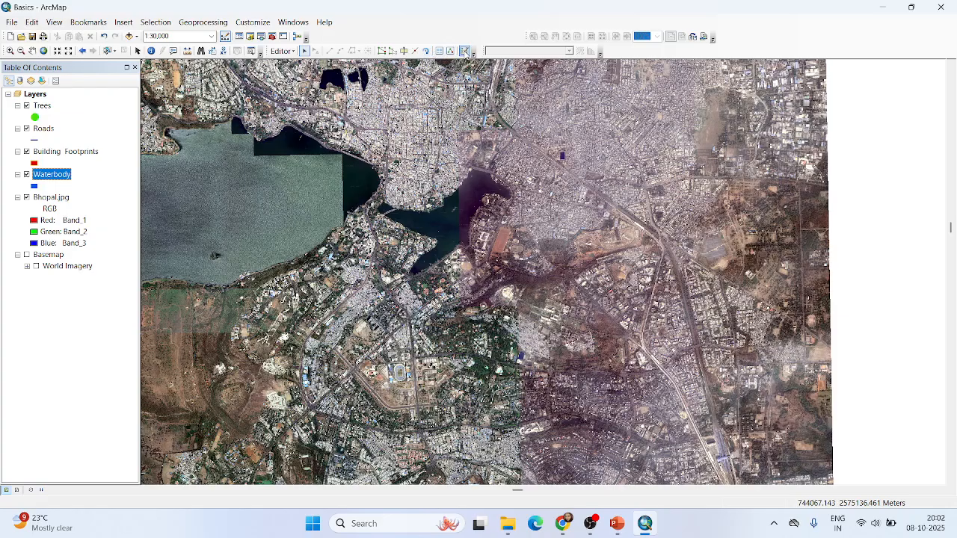
- Show the Create Features templates and choose the Waterbody template with the Polygon construction tool
left_click(464, 51)
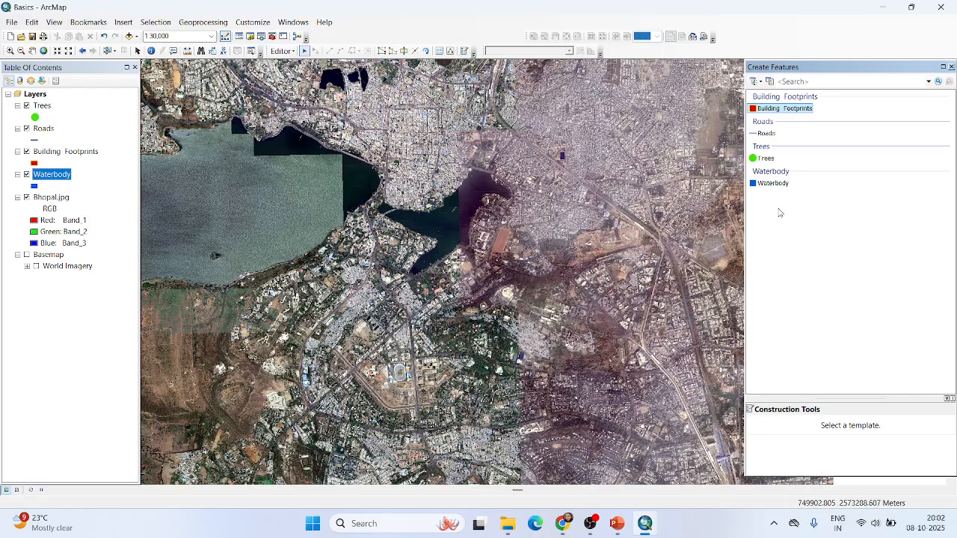
left_click(777, 184)
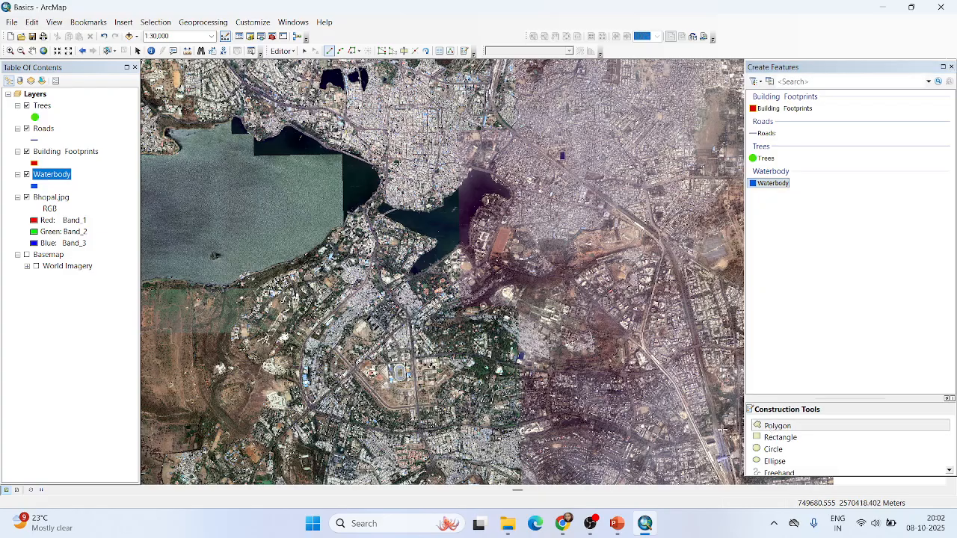
left_click(769, 430)
- Start a Waterbody polygon at the western end of the smaller lake and trace its north shore east past the bridge to the wooded point
scroll(410, 209, "up", 1)
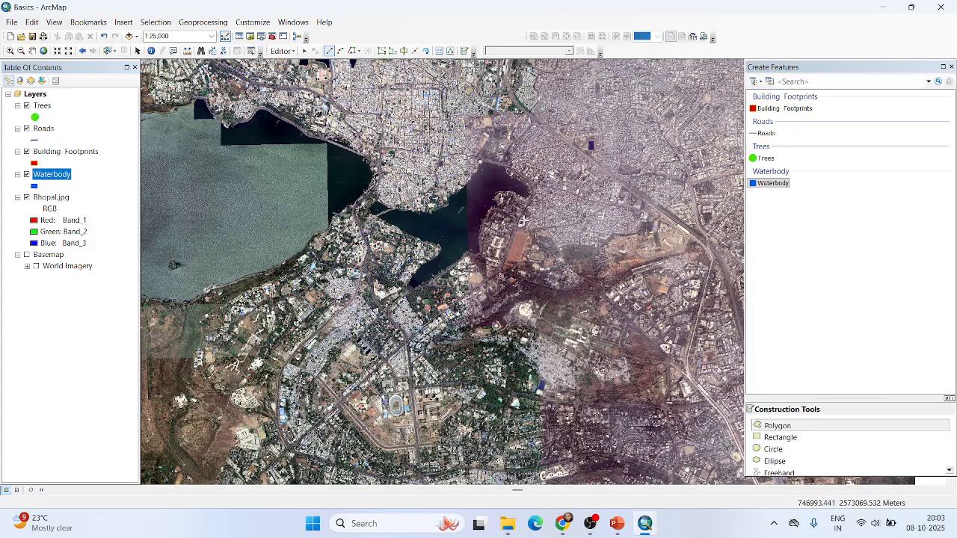
scroll(449, 194, "up", 1)
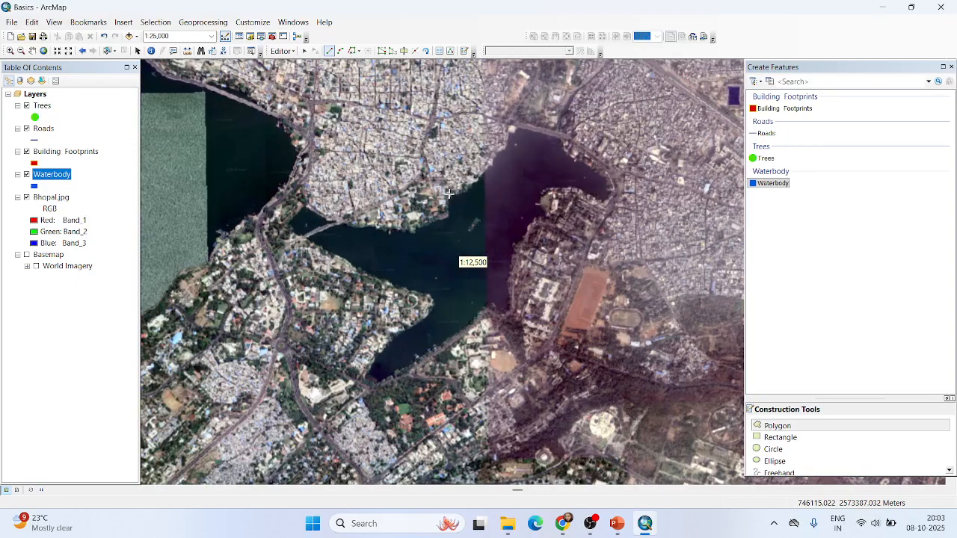
scroll(476, 197, "up", 1)
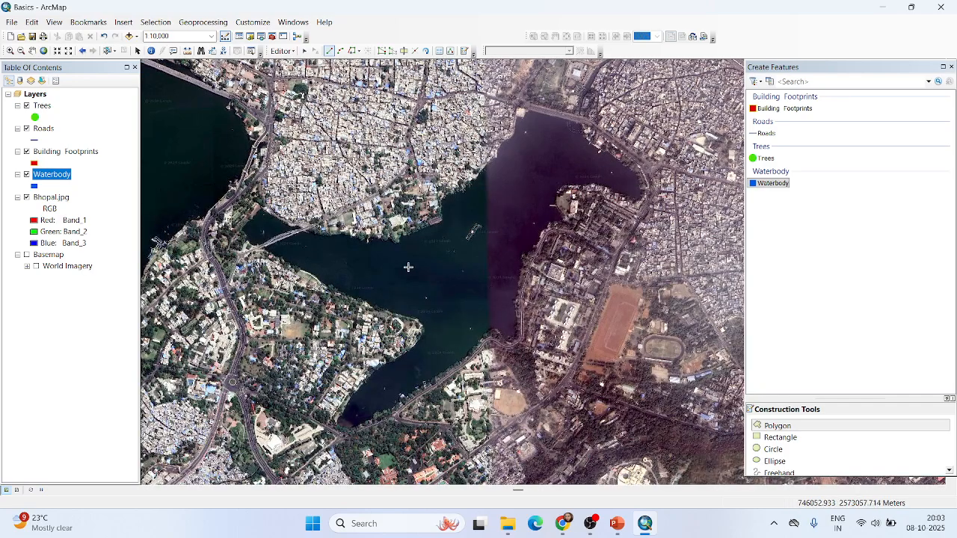
scroll(408, 267, "up", 1)
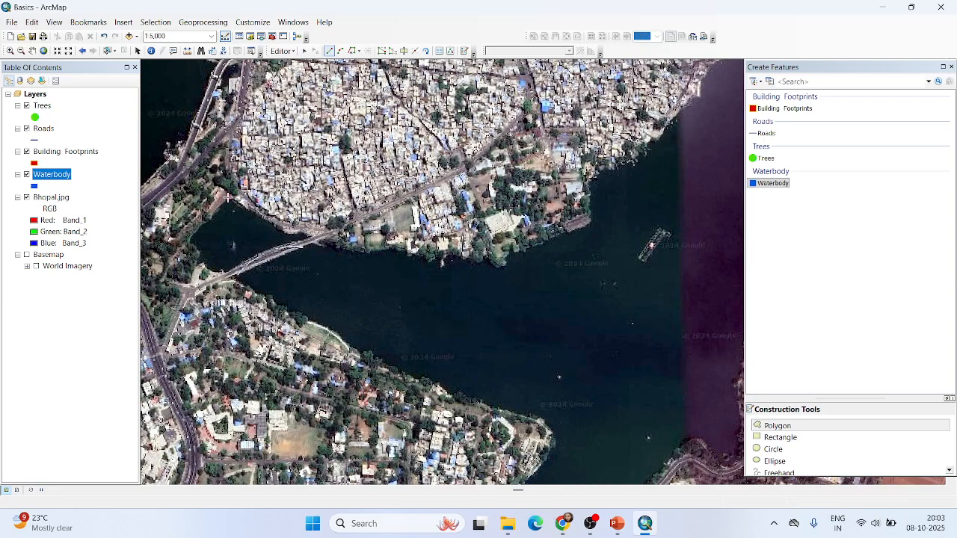
left_click(228, 197)
left_click(273, 222)
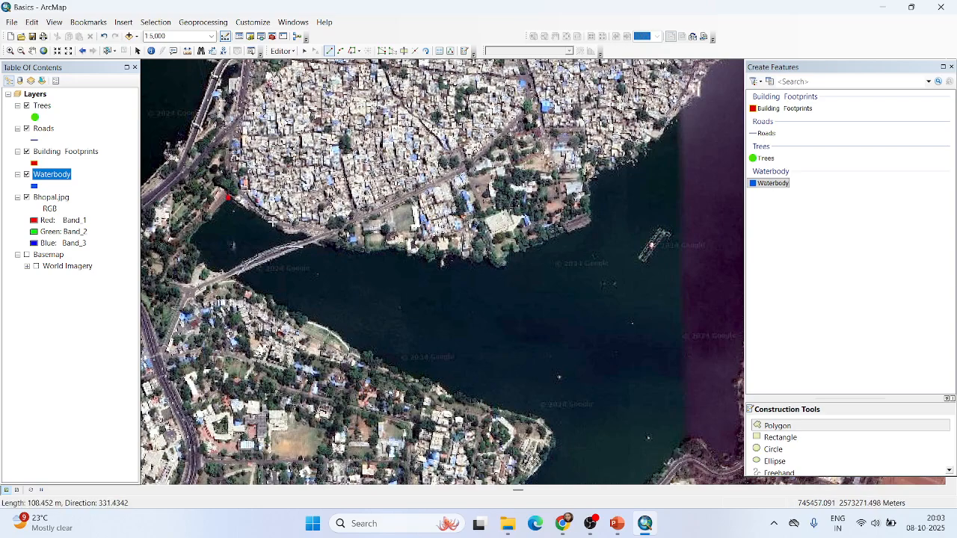
left_click(331, 241)
left_click(374, 252)
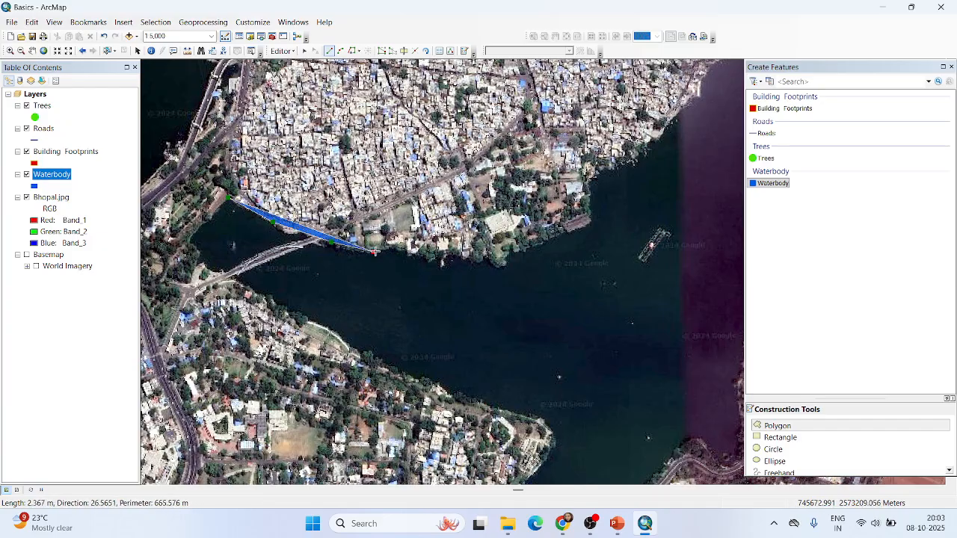
left_click(392, 249)
left_click(414, 254)
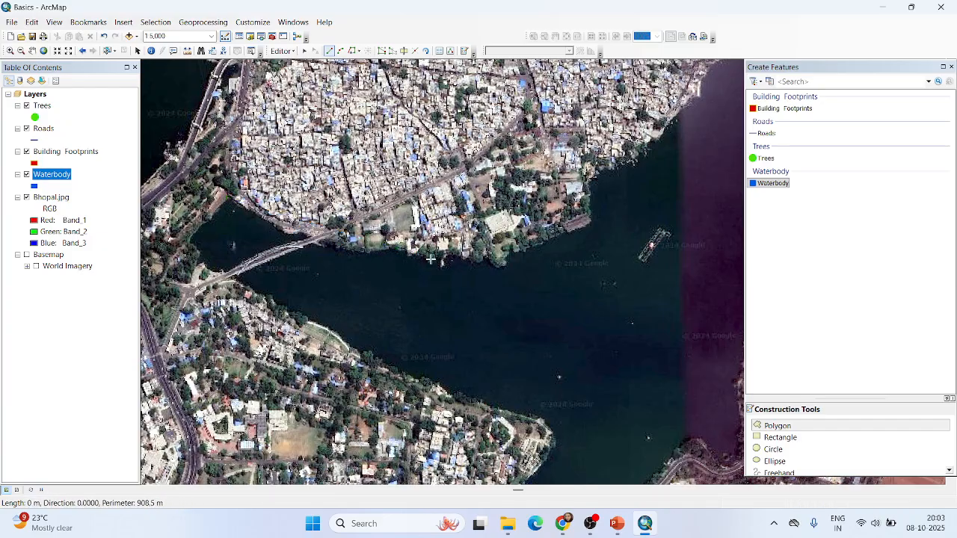
left_click(432, 259)
left_click(447, 256)
left_click(472, 260)
left_click(485, 259)
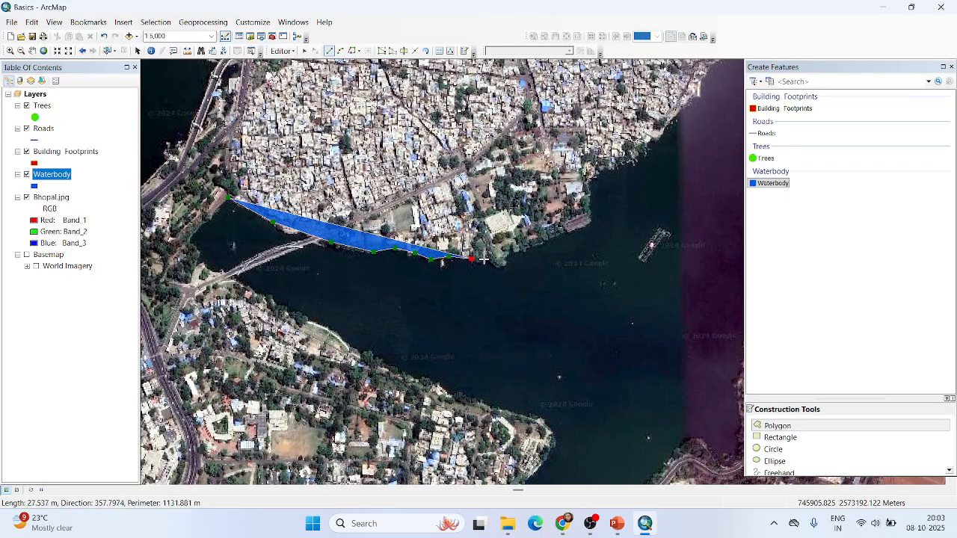
left_click(497, 266)
left_click(505, 267)
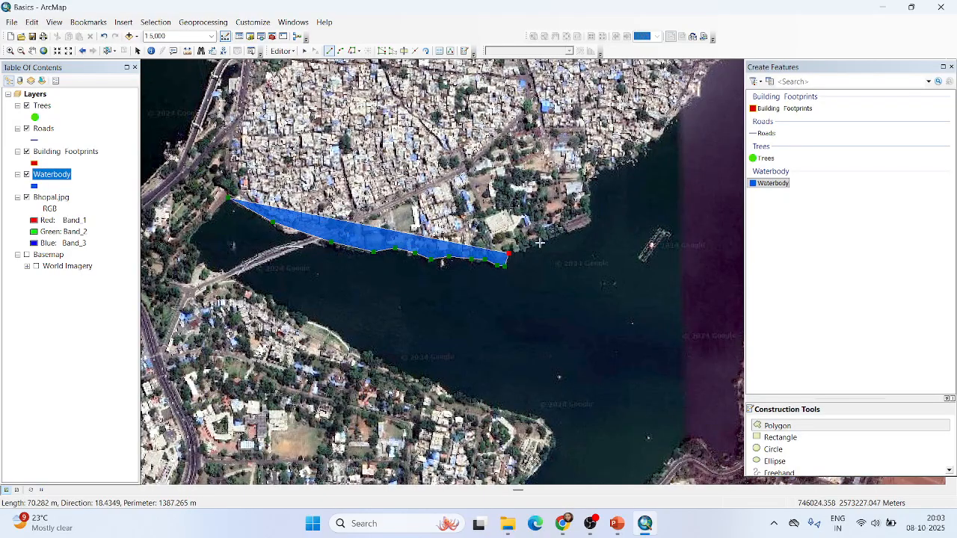
- Continue the Waterbody outline northeast along the built-up shore to the lake's northern corner beside the road
left_click(589, 222)
left_click(590, 192)
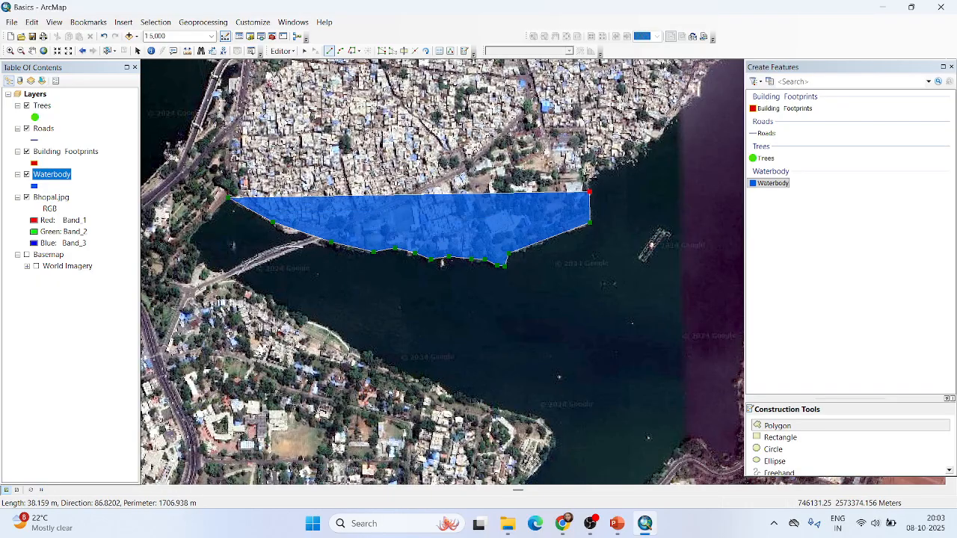
left_click(596, 174)
left_click(637, 156)
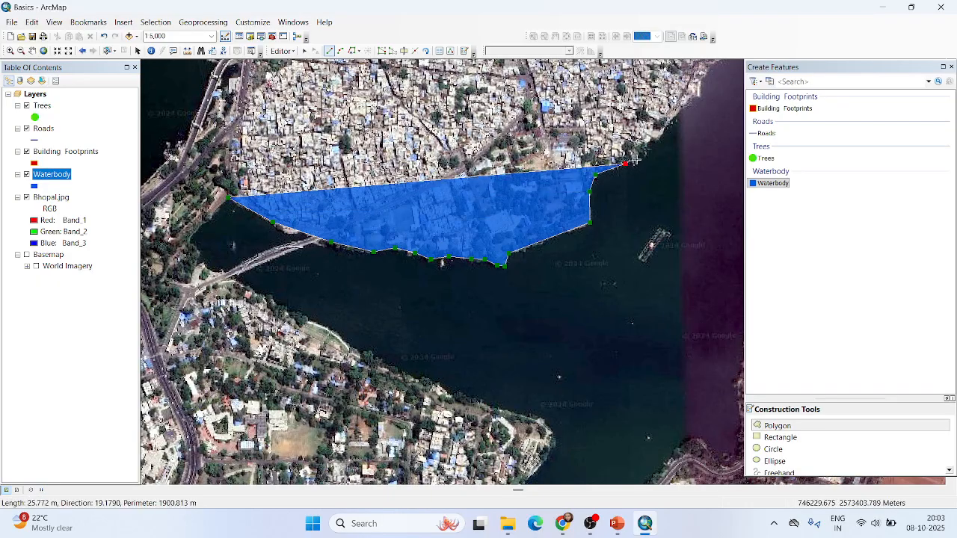
scroll(479, 232, "down", 3)
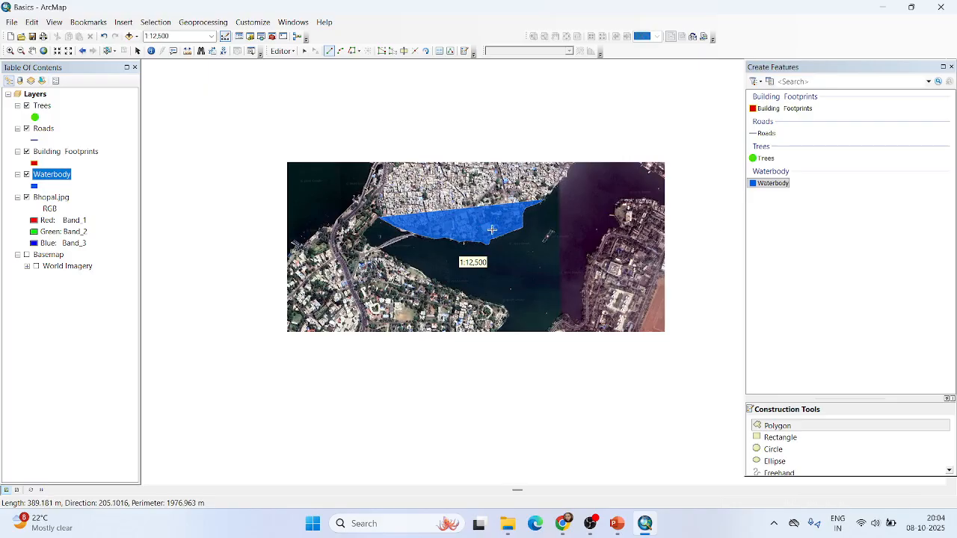
scroll(655, 162, "up", 2)
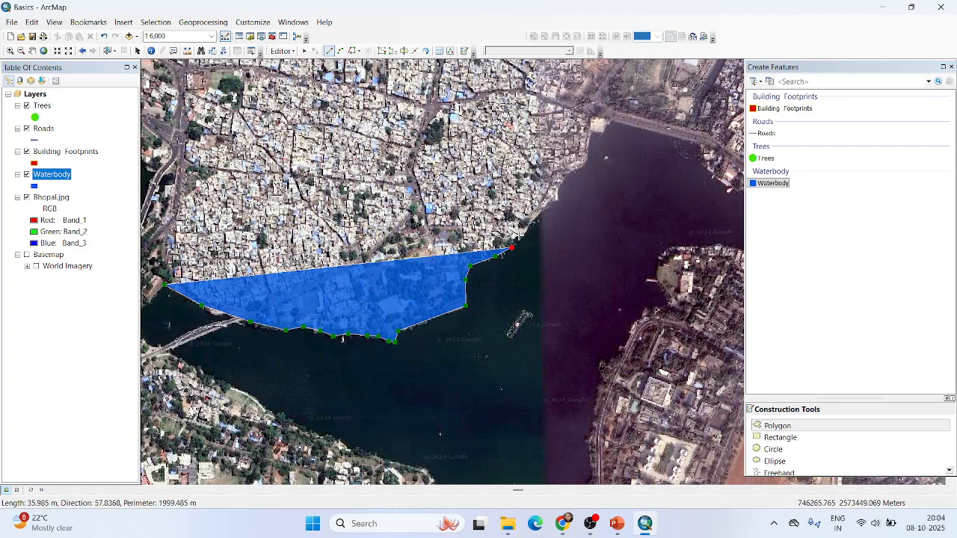
left_click(523, 234)
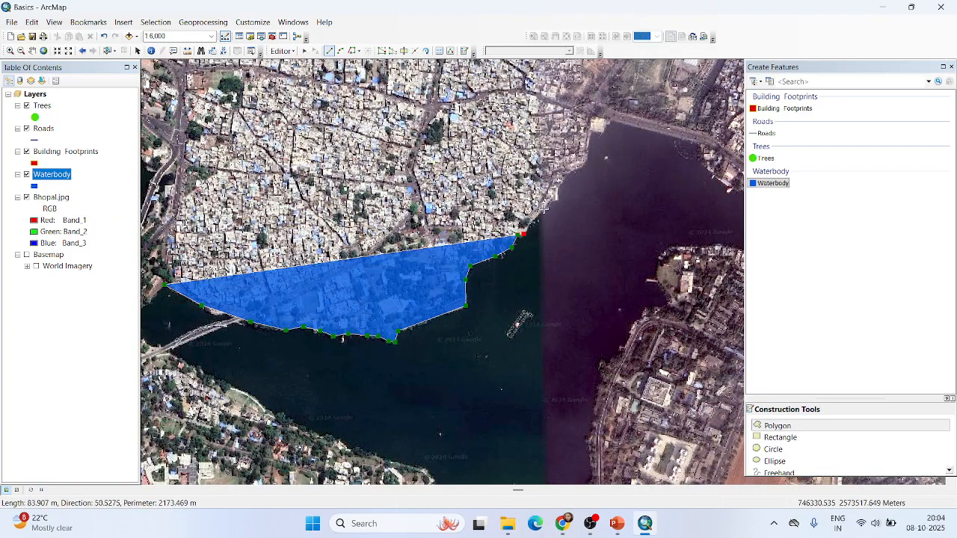
left_click(543, 208)
left_click(558, 186)
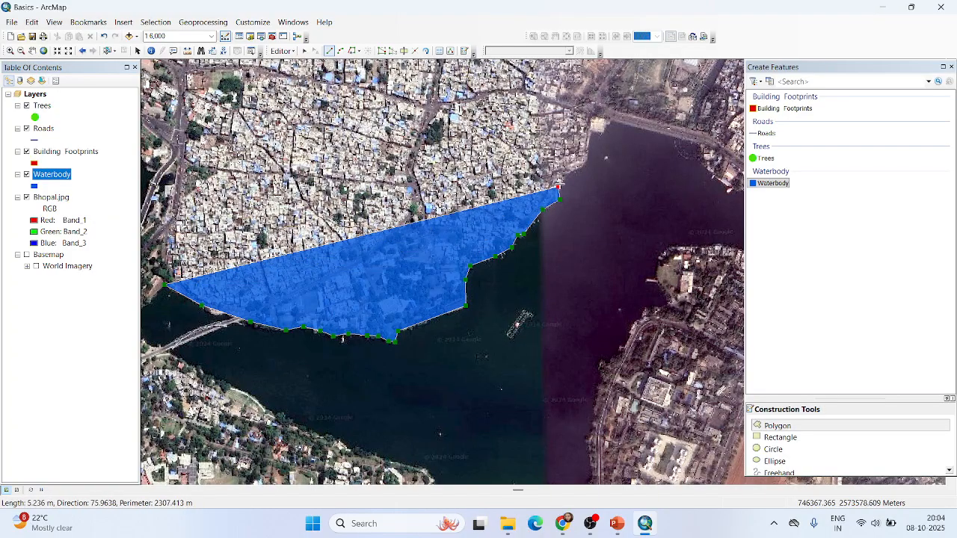
left_click(575, 170)
left_click(588, 158)
left_click(591, 139)
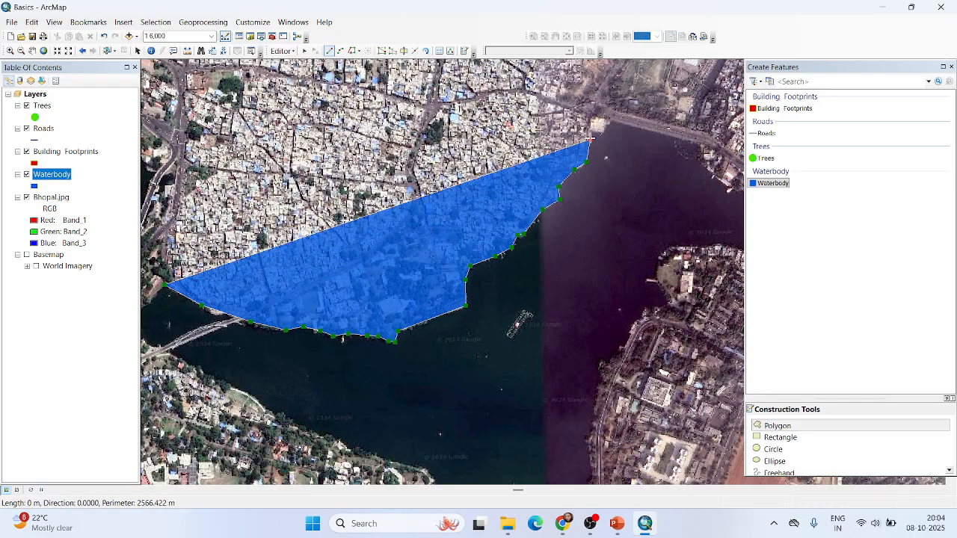
left_click(595, 118)
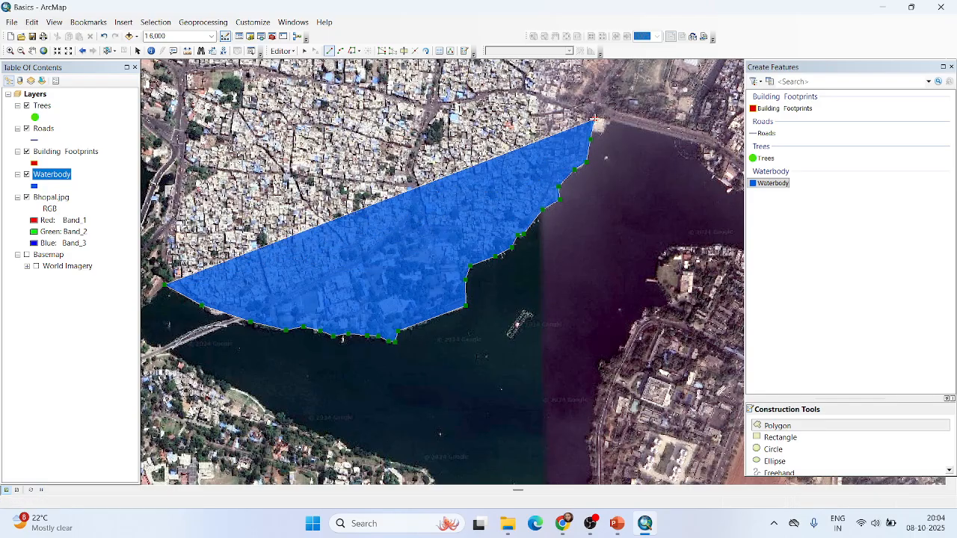
- Extend the Waterbody outline southeast from the lake's northern corner, following the roadside shore to the narrow eastern arm
left_click(637, 127)
scroll(637, 129, "down", 3)
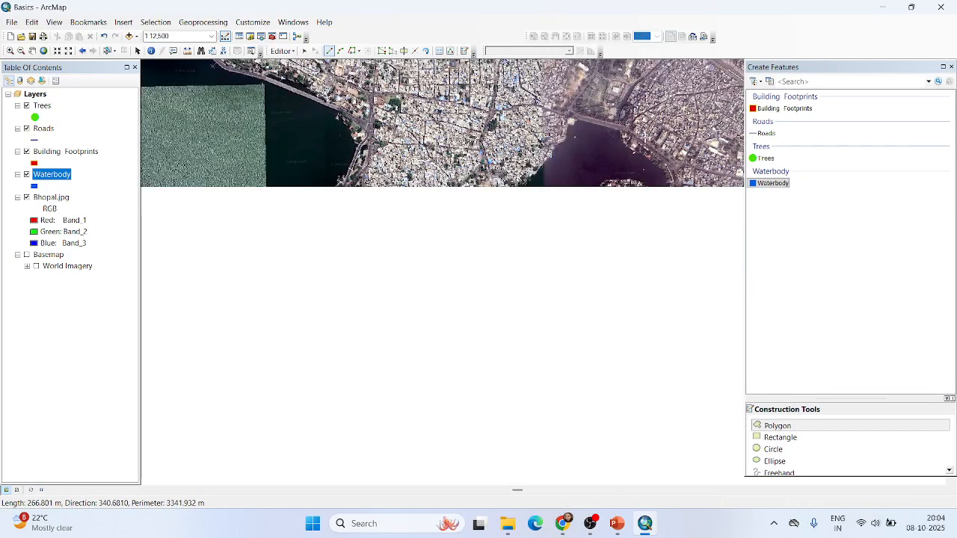
scroll(645, 141, "up", 2)
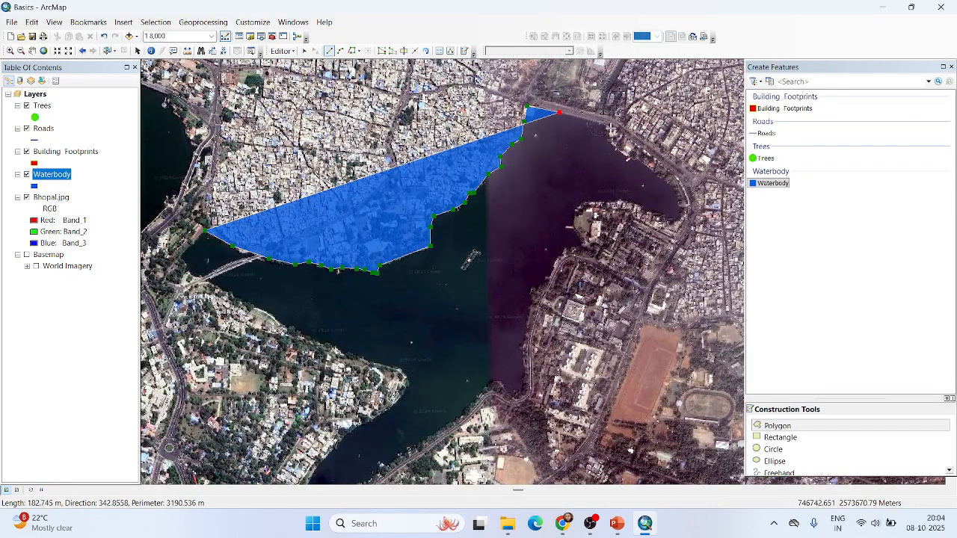
left_click(609, 136)
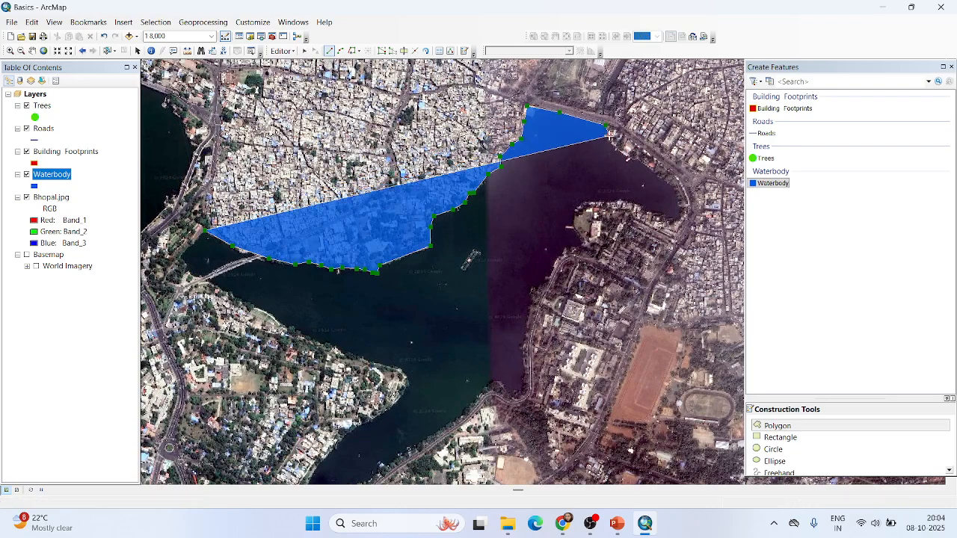
left_click(615, 145)
left_click(646, 166)
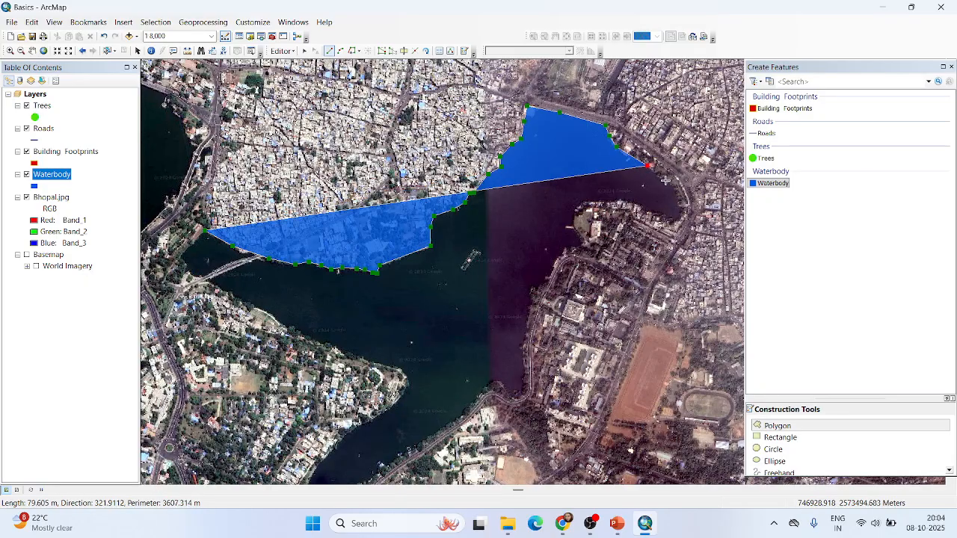
left_click(677, 192)
left_click(679, 202)
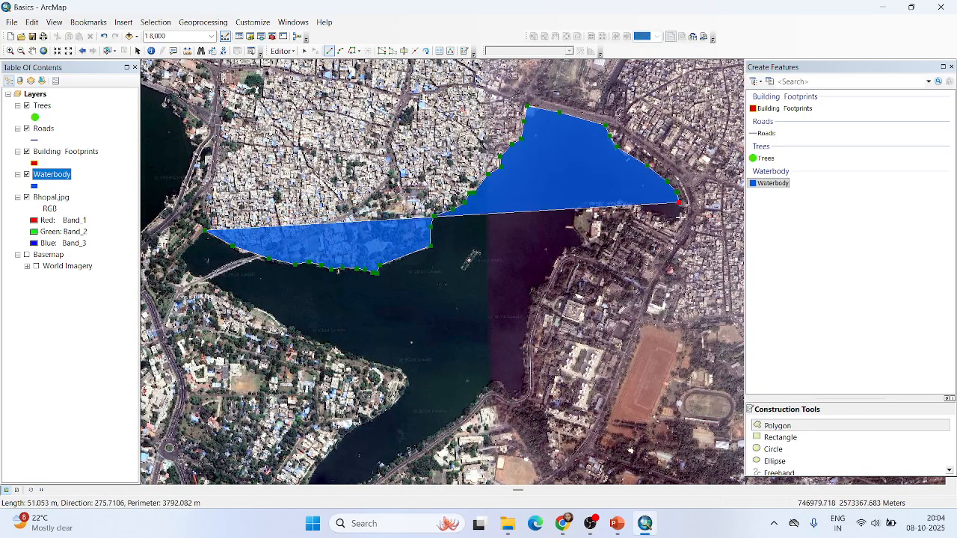
- Carry the Waterbody outline around the lake's eastern tip and back to the first houses on the south bank
scroll(679, 212, "up", 4)
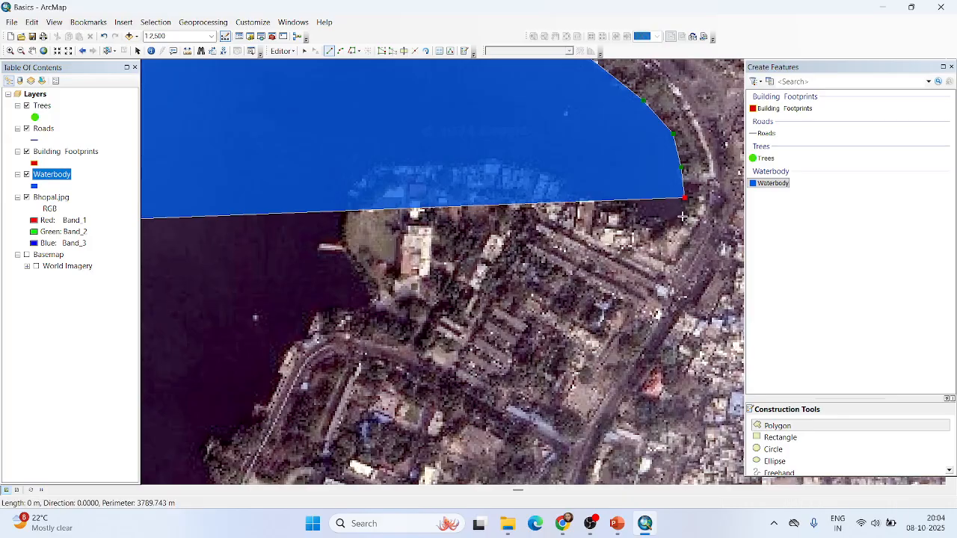
left_click(682, 216)
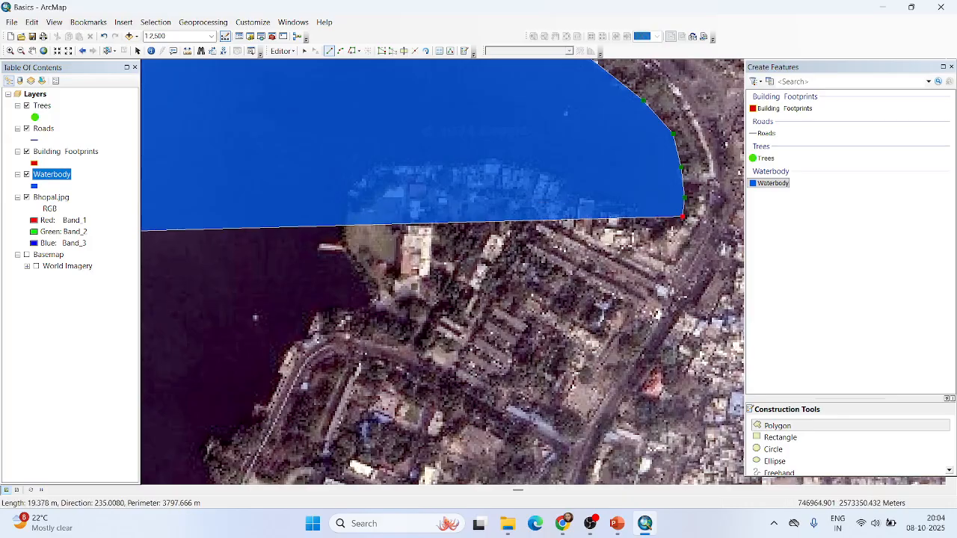
left_click(672, 231)
left_click(643, 225)
left_click(593, 201)
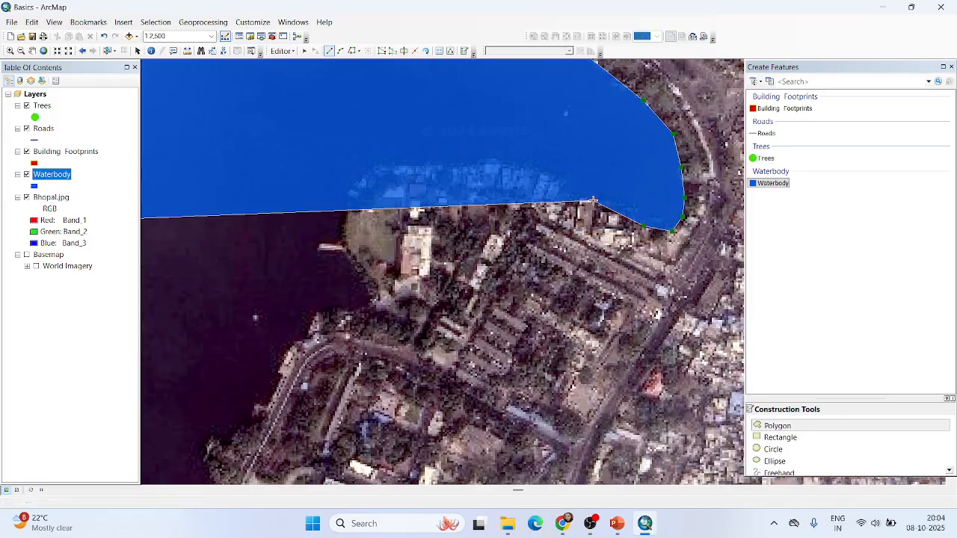
- Trace the outline west along the built-up south bank of the eastern arm to the peninsula's northwestern corner
left_click(551, 175)
left_click(498, 159)
left_click(448, 161)
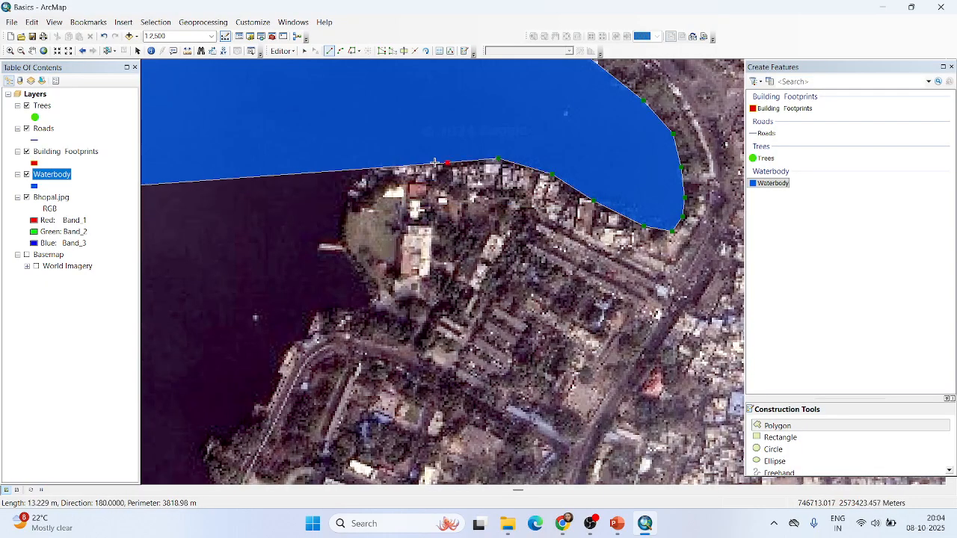
left_click(408, 161)
left_click(365, 171)
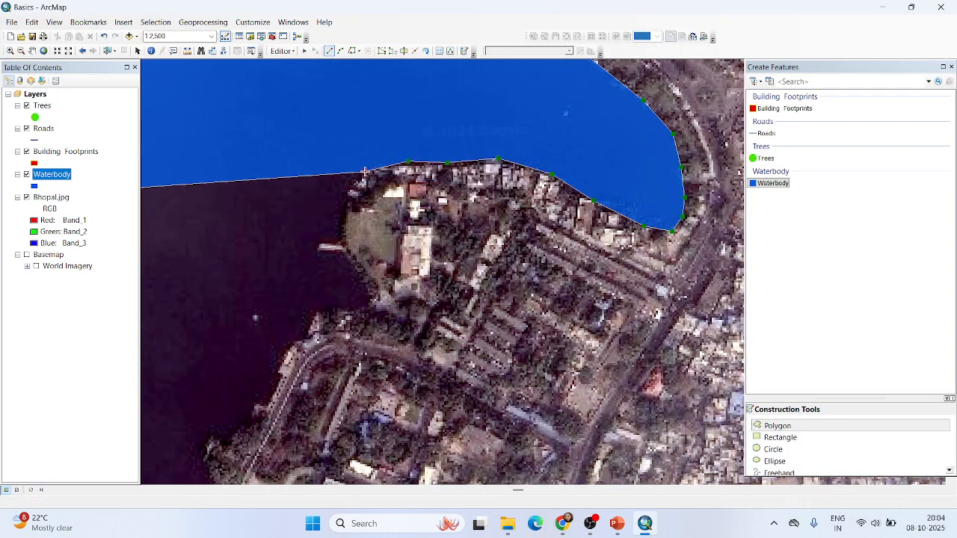
- Trace the outline south around the rounded western head of the peninsula and through the small inlet below it
left_click(346, 195)
left_click(342, 228)
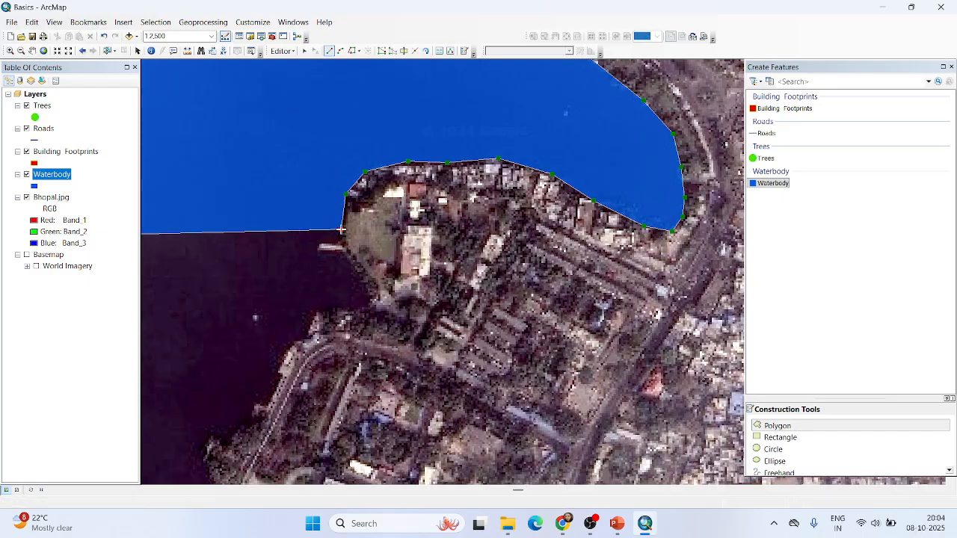
left_click(344, 244)
left_click(353, 259)
left_click(361, 275)
left_click(367, 285)
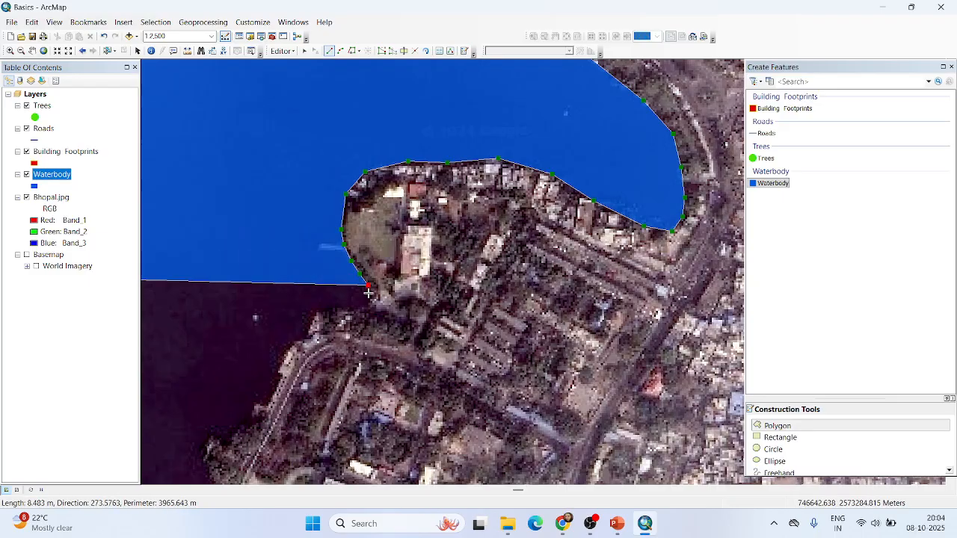
left_click(369, 297)
left_click(365, 306)
left_click(356, 311)
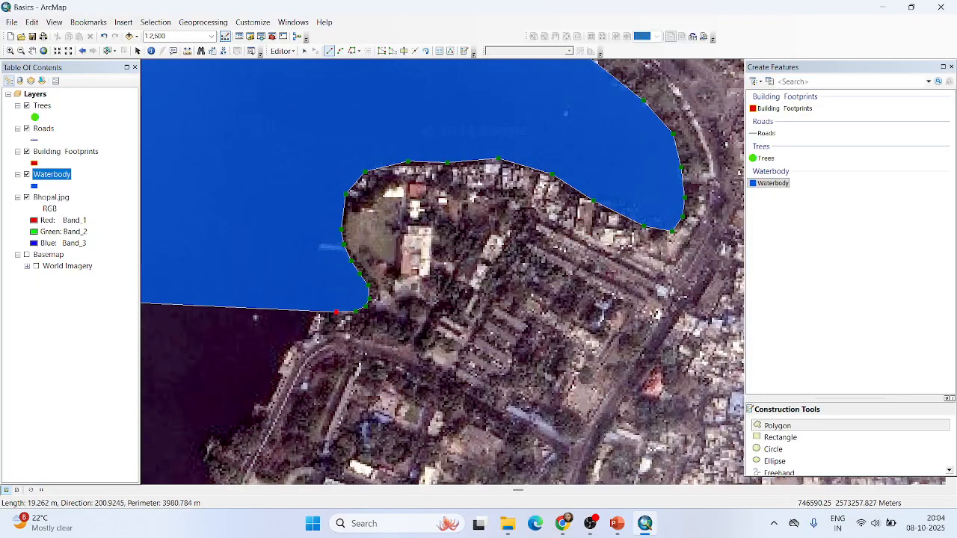
- Continue the Waterbody outline southwest from the inlet along the shore beside the curving road
scroll(471, 257, "down", 2)
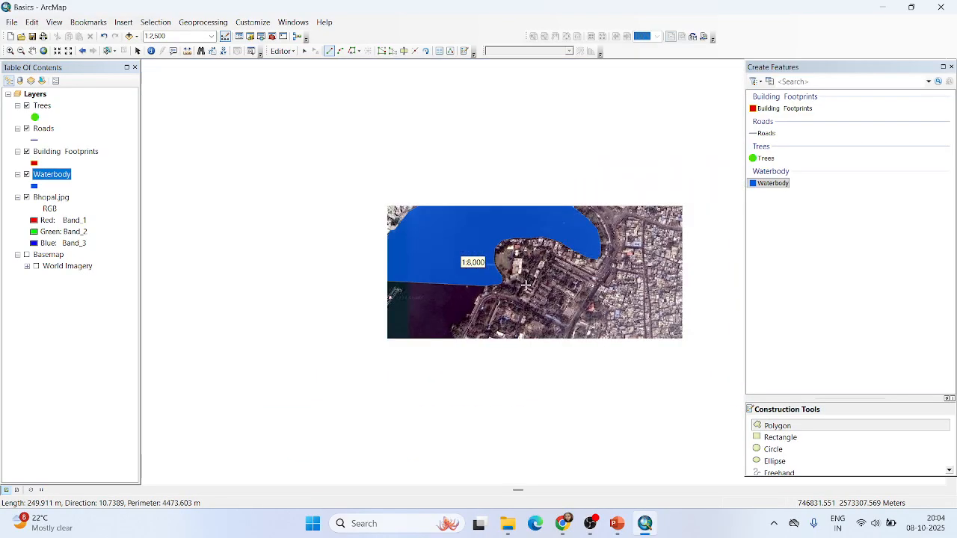
scroll(447, 342, "up", 2)
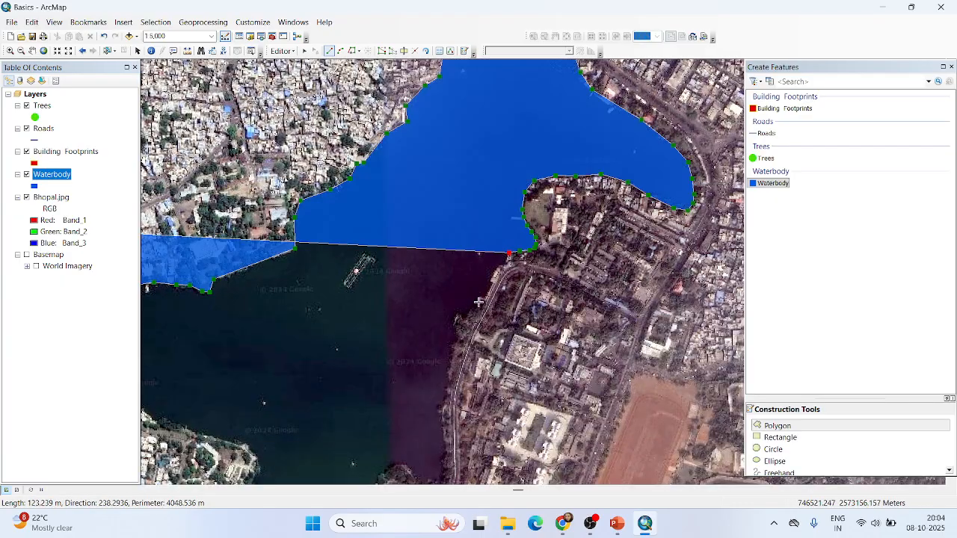
left_click(500, 267)
left_click(474, 310)
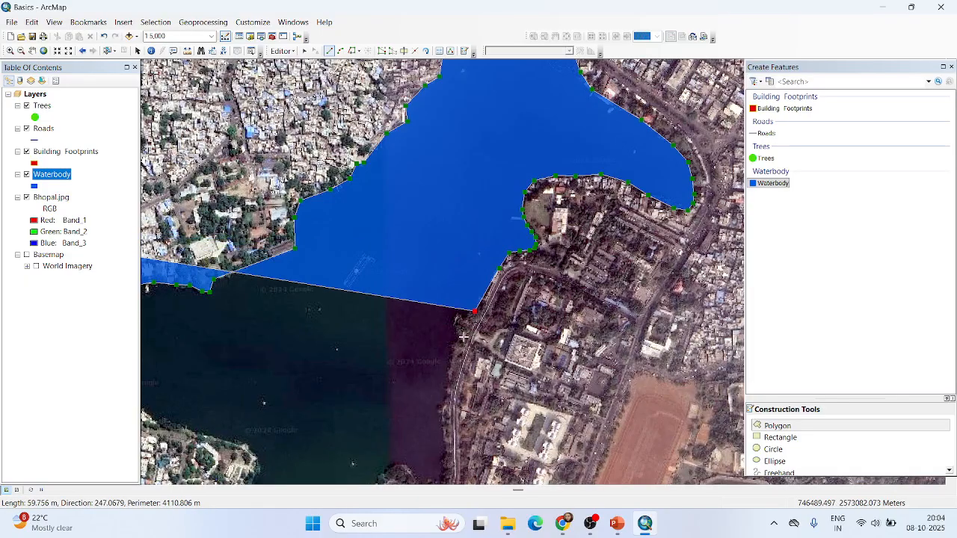
left_click(451, 366)
left_click(446, 390)
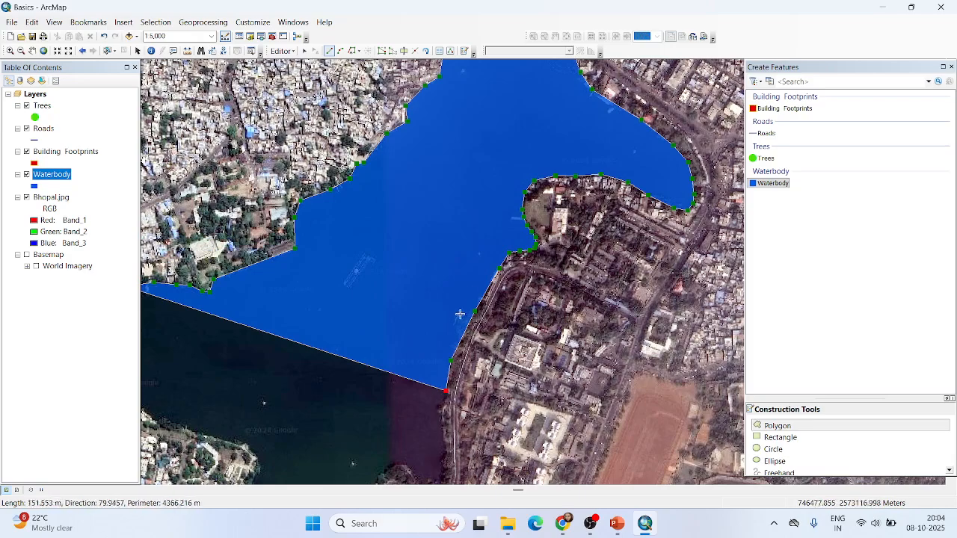
- Extend the outline south along the lake's eastern roadside shore to the bottom of the cove at the road bend
scroll(448, 329, "up", 2)
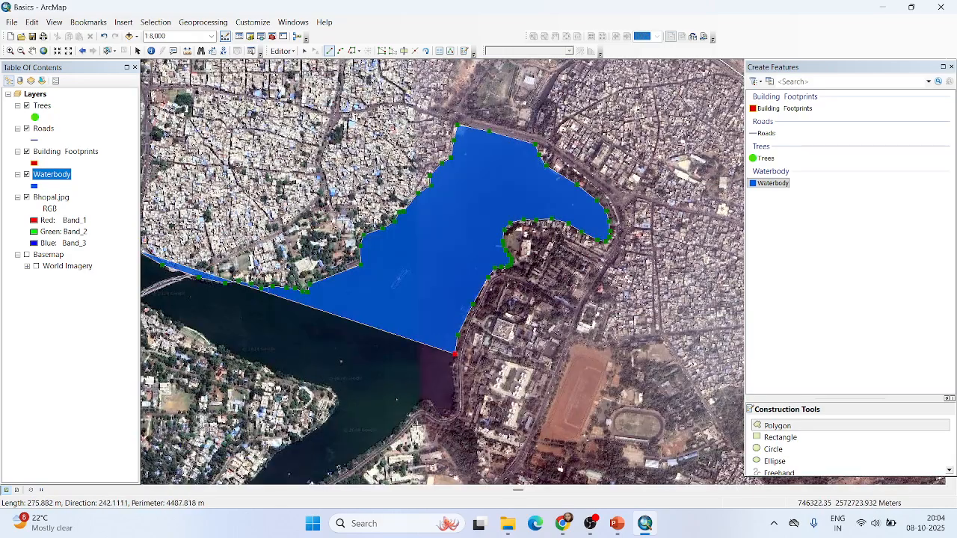
scroll(416, 426, "down", 5)
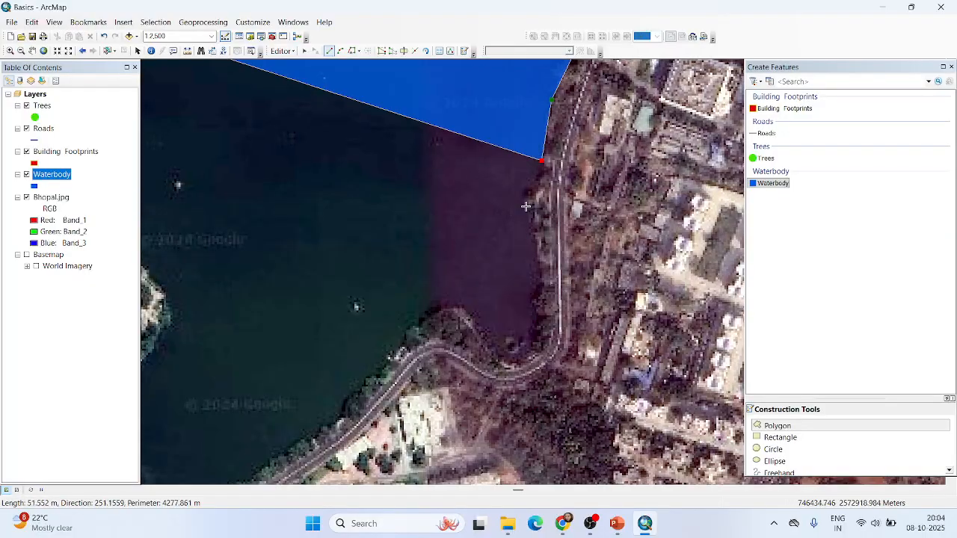
left_click(533, 205)
left_click(543, 276)
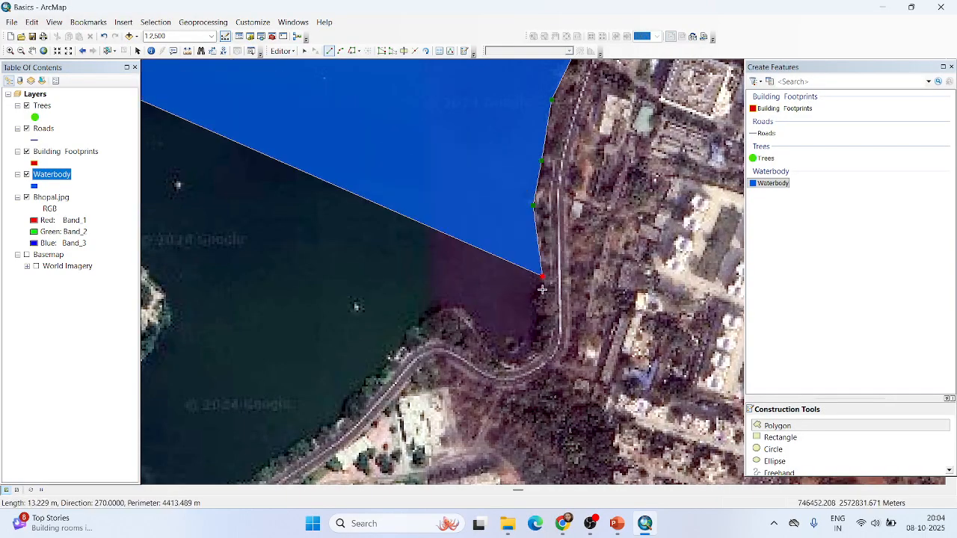
left_click(543, 297)
left_click(540, 327)
left_click(540, 343)
left_click(531, 356)
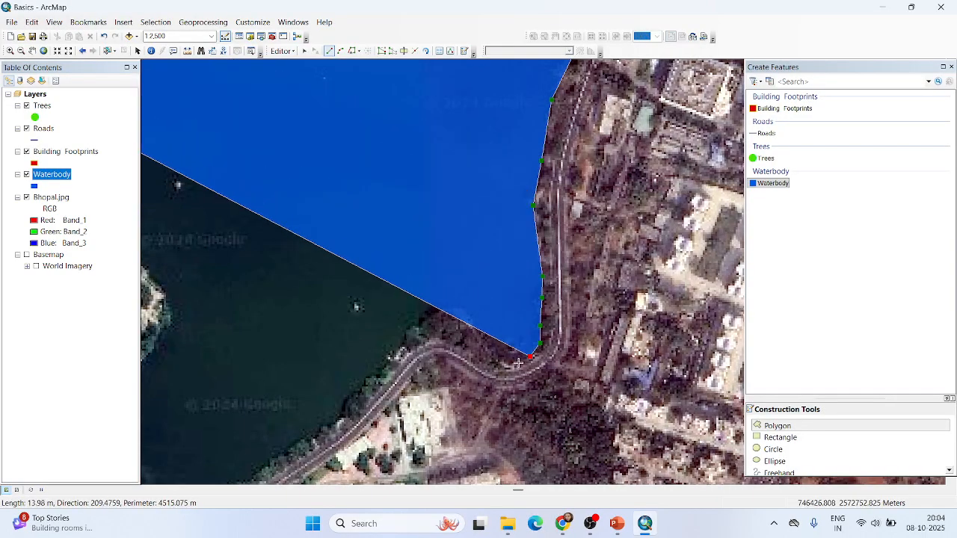
- Trace the outline around the cove's southern end and over the wooded bump on its western side
left_click(519, 363)
left_click(500, 354)
left_click(480, 328)
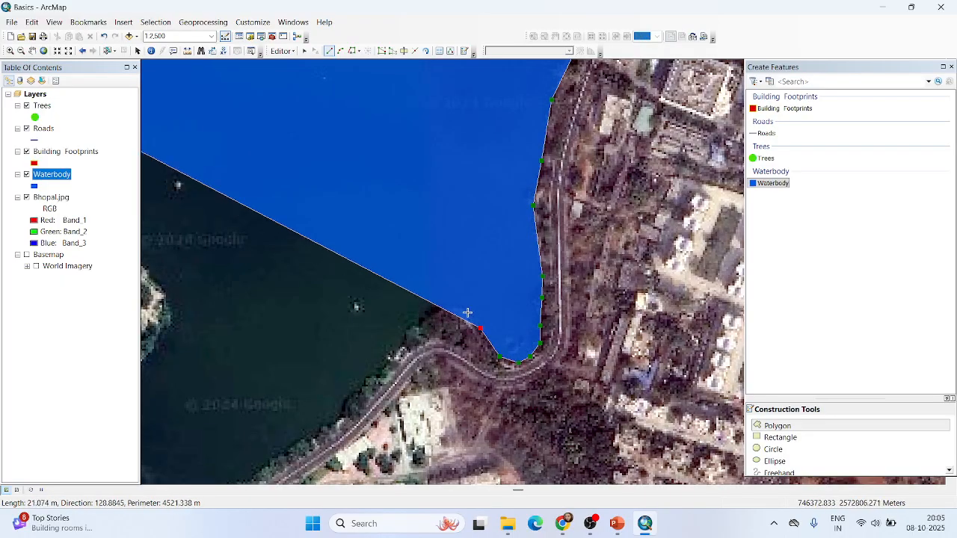
left_click(467, 311)
left_click(452, 307)
left_click(429, 314)
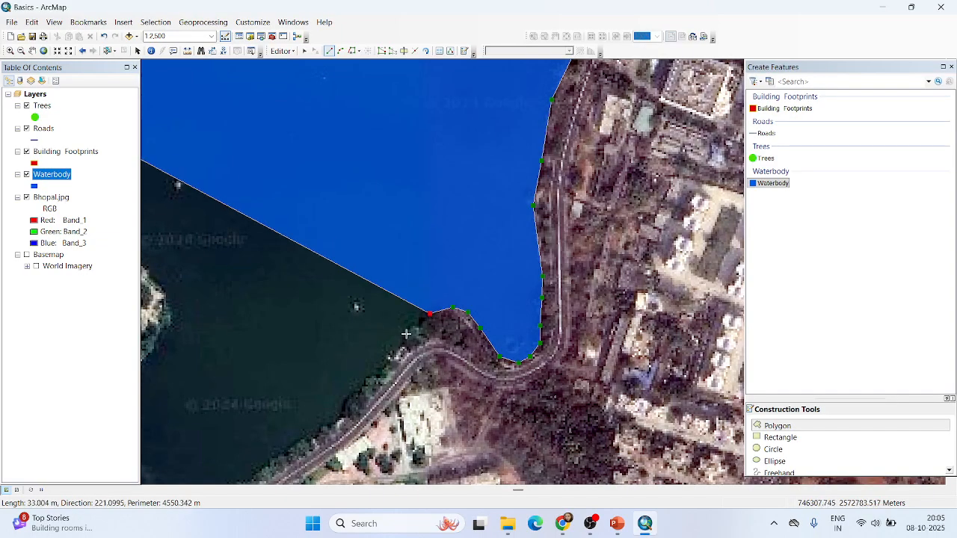
left_click(398, 346)
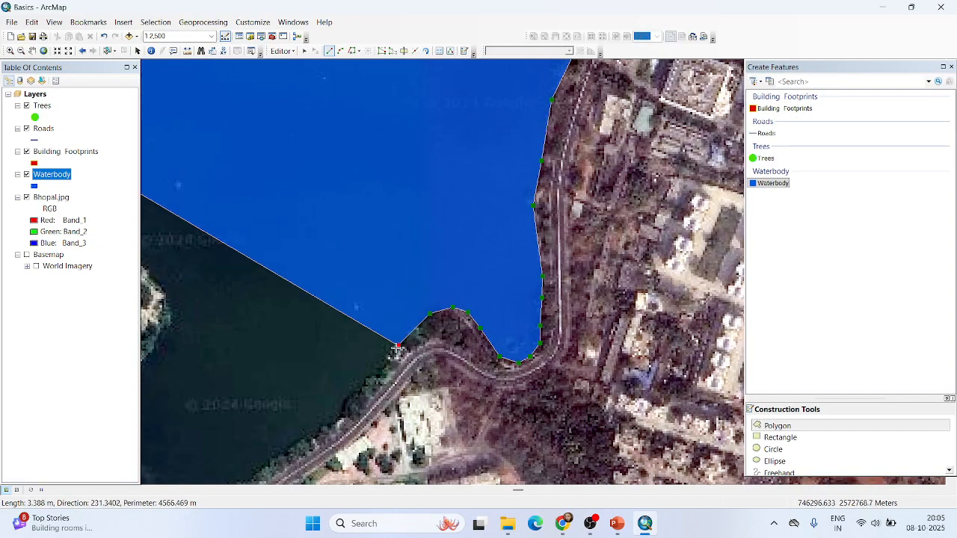
- Continue the outline southwest along the tree-lined road shore of the lake's southern arm, nearly to its end
left_click(338, 419)
scroll(594, 228, "up", 2)
scroll(594, 228, "up", 2)
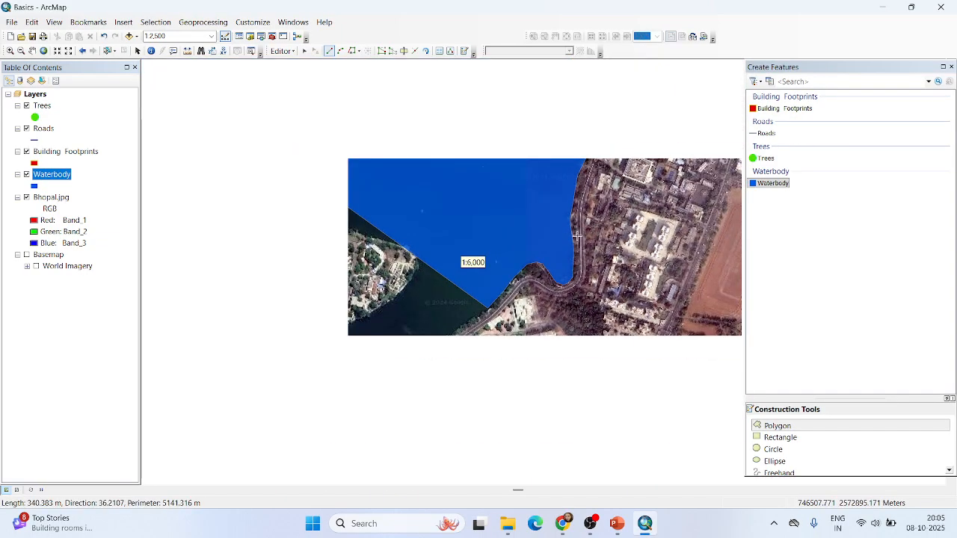
scroll(291, 423, "down", 2)
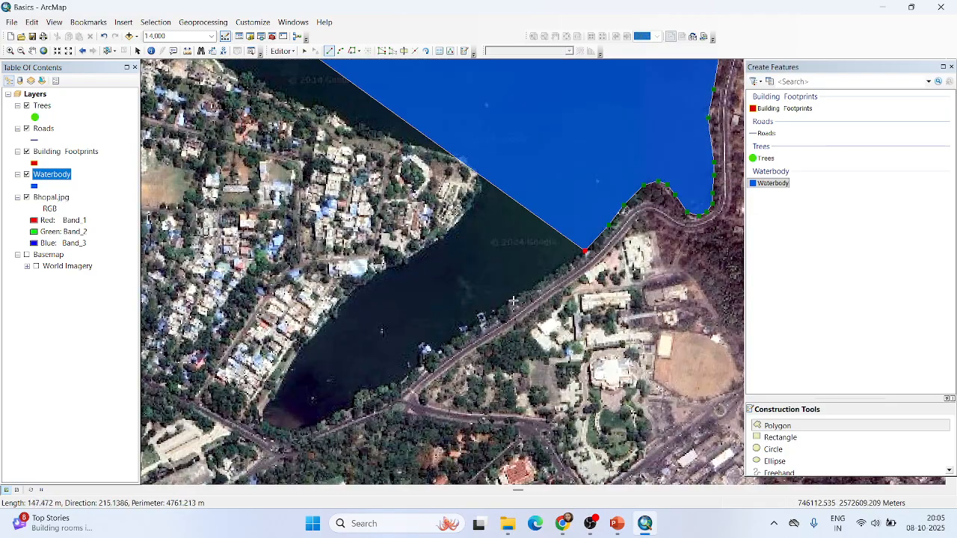
left_click(512, 302)
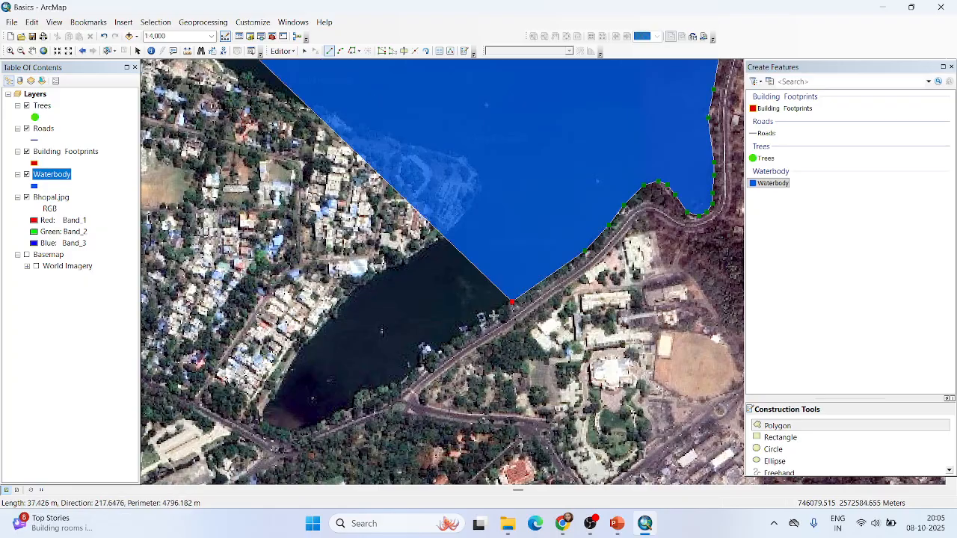
left_click(434, 352)
left_click(400, 383)
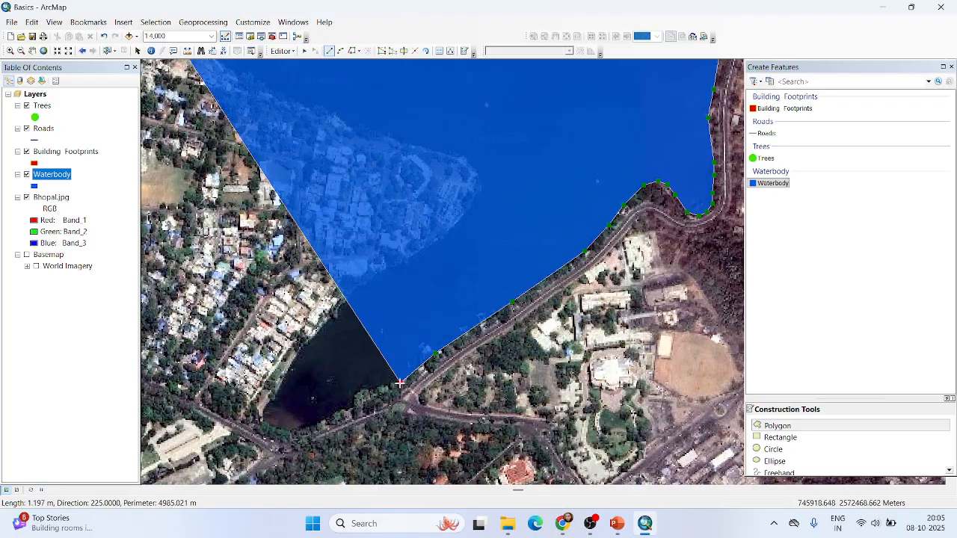
left_click(347, 410)
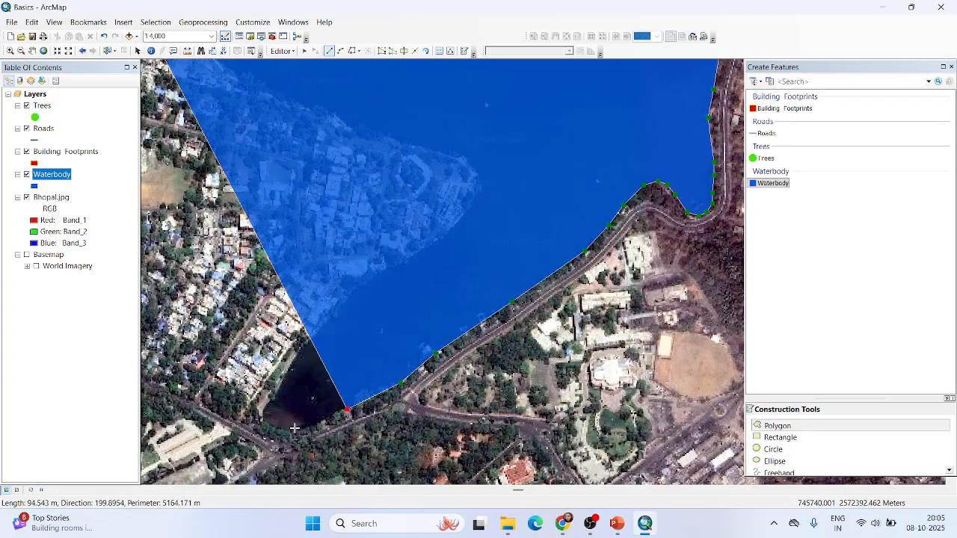
- Round the southwestern end of the lake's southern arm and start the outline back up its western bank
left_click(295, 431)
left_click(274, 429)
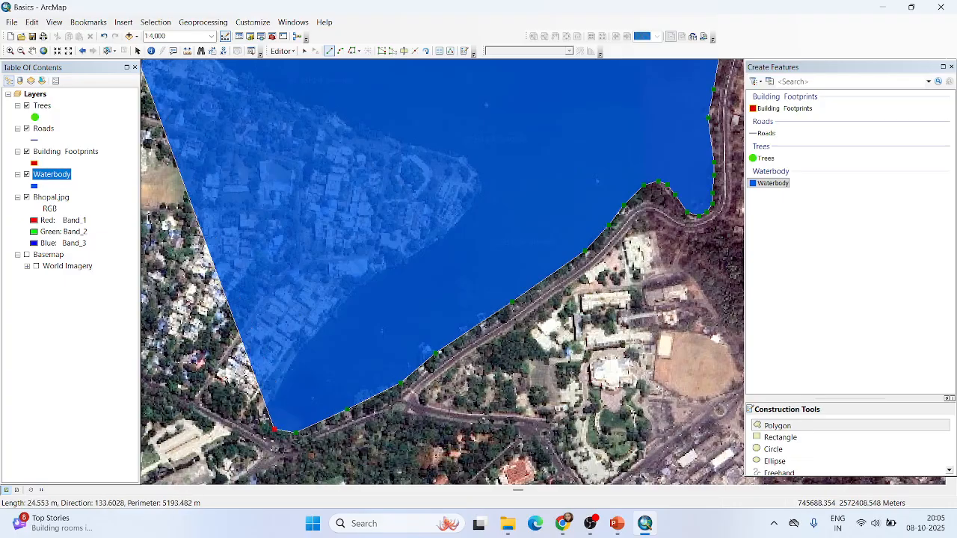
left_click(263, 423)
left_click(264, 408)
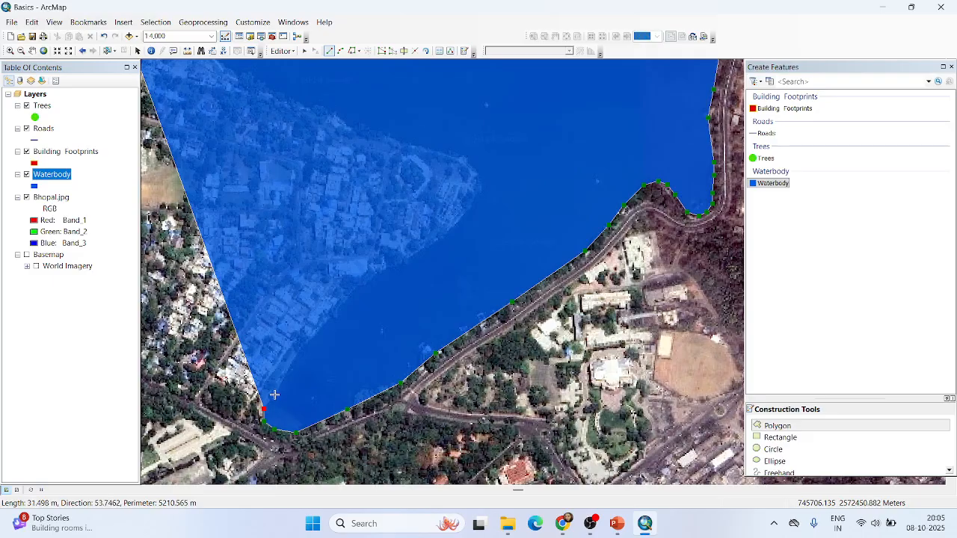
left_click(275, 394)
left_click(296, 353)
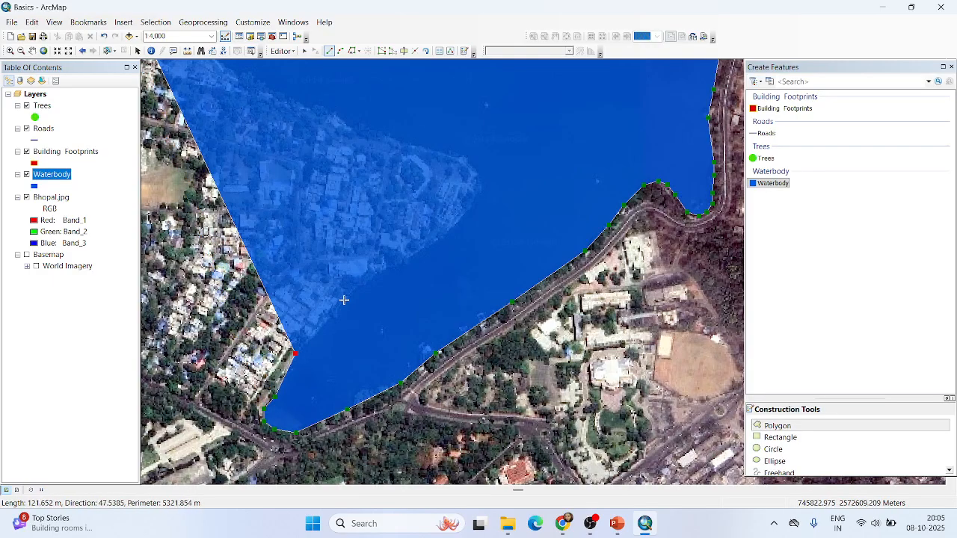
- Trace the outline northeast along the built-up western bank of the southern arm and around the headland's tip
left_click(344, 300)
left_click(377, 270)
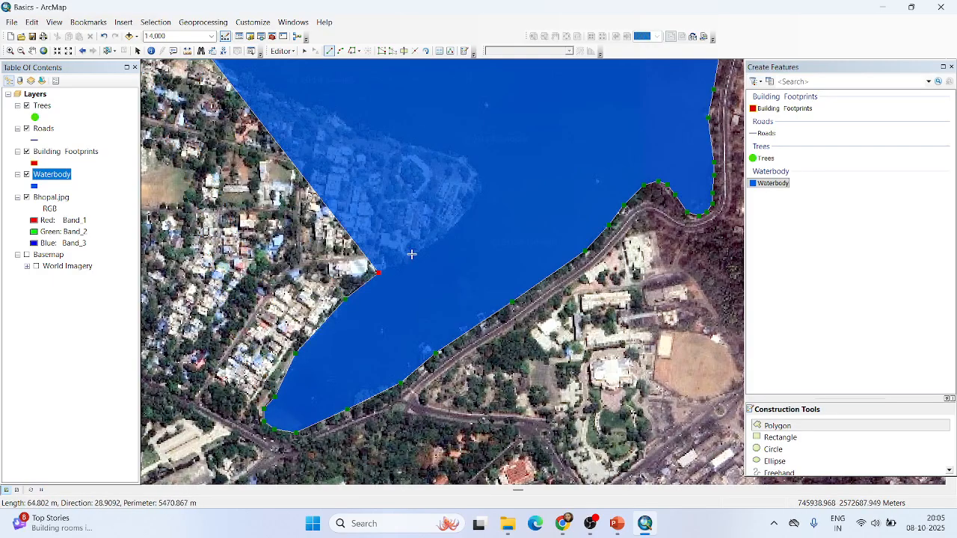
left_click(412, 254)
left_click(451, 225)
left_click(472, 203)
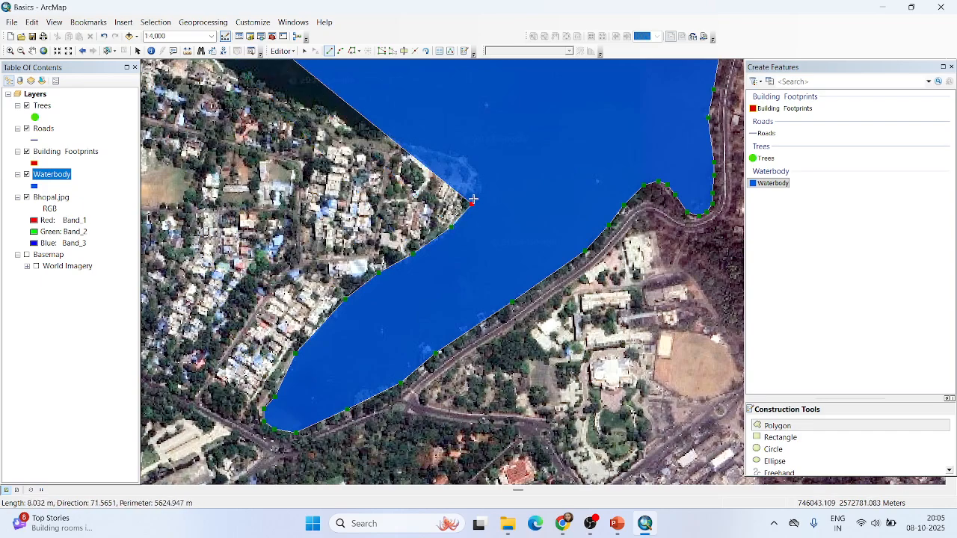
left_click(479, 181)
left_click(470, 159)
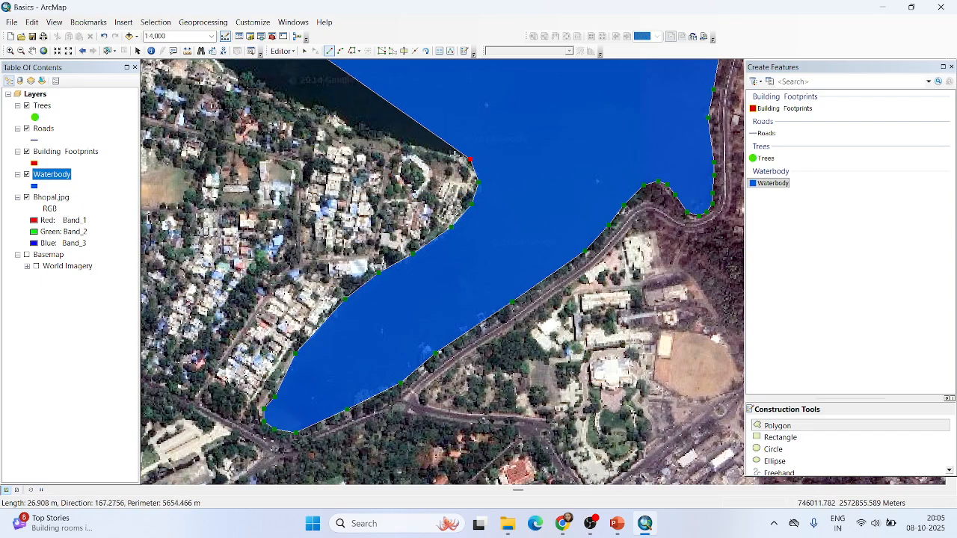
- Continue the lake outline northwest from the headland along the southern shore of its western arm, almost to the bridge
scroll(497, 173, "up", 3)
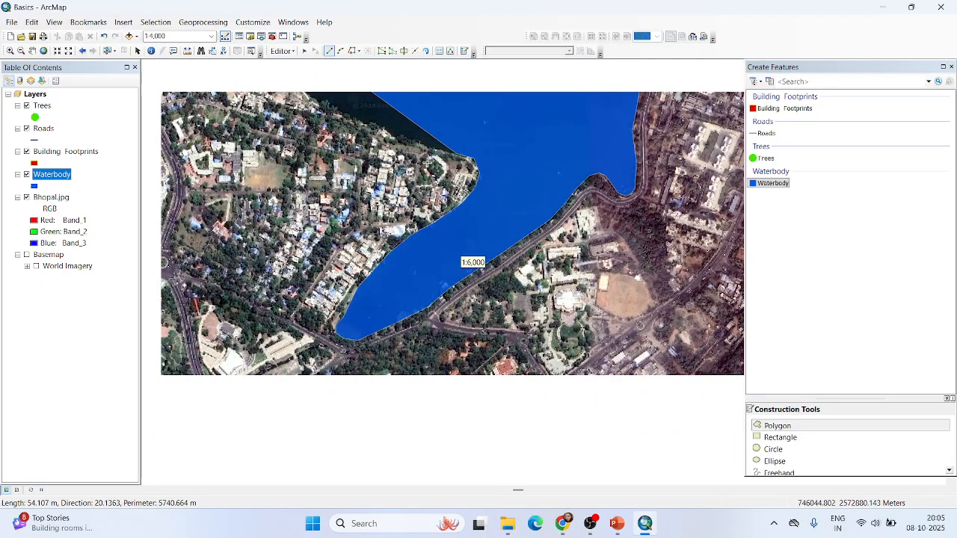
scroll(411, 218, "up", 3)
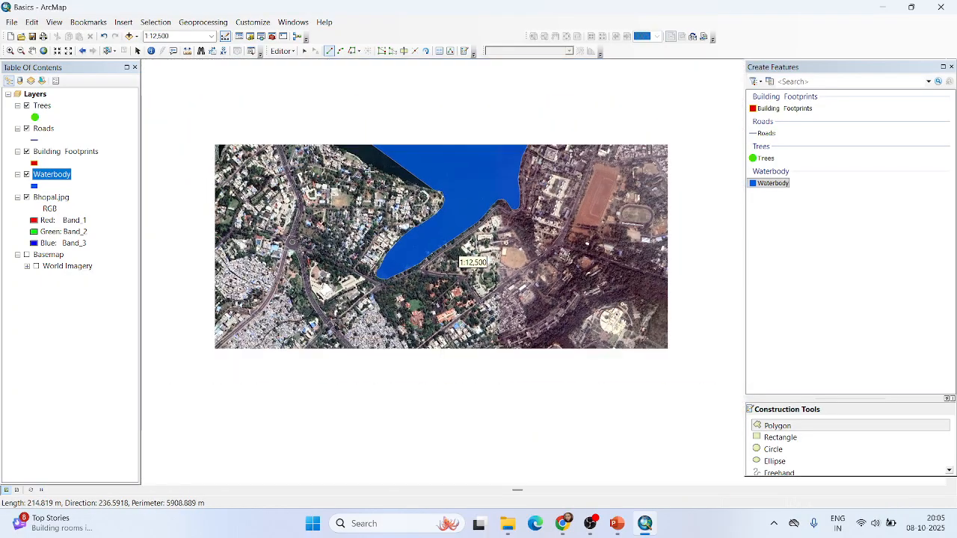
scroll(369, 172, "down", 3)
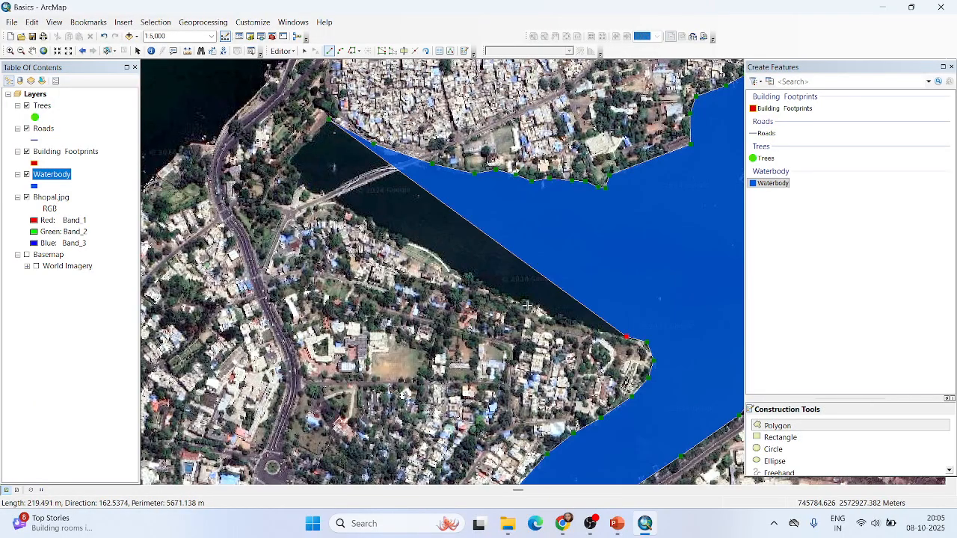
left_click(528, 306)
left_click(451, 270)
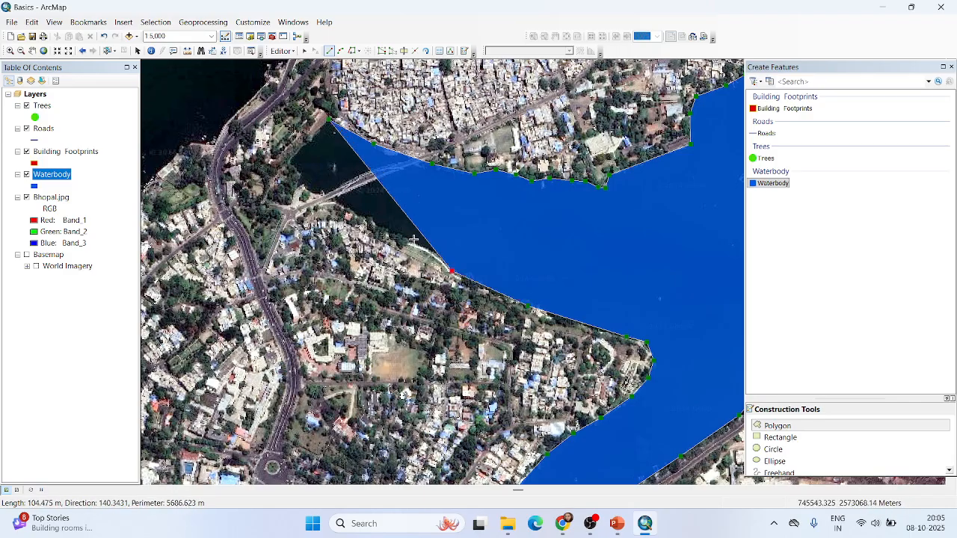
left_click(410, 242)
left_click(371, 221)
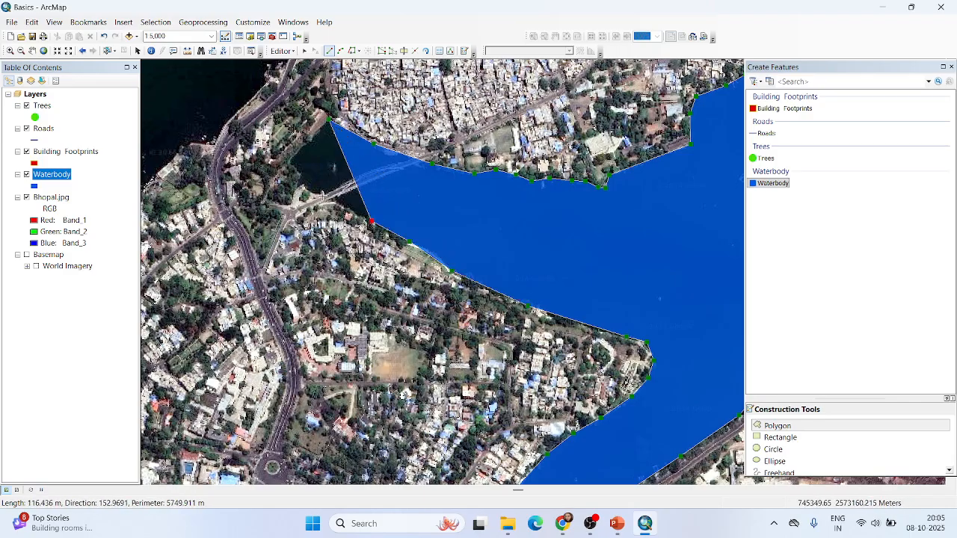
- Trace past the bridge and around the lake's western end, and finish the lake polygon
left_click(320, 195)
left_click(302, 185)
left_click(294, 168)
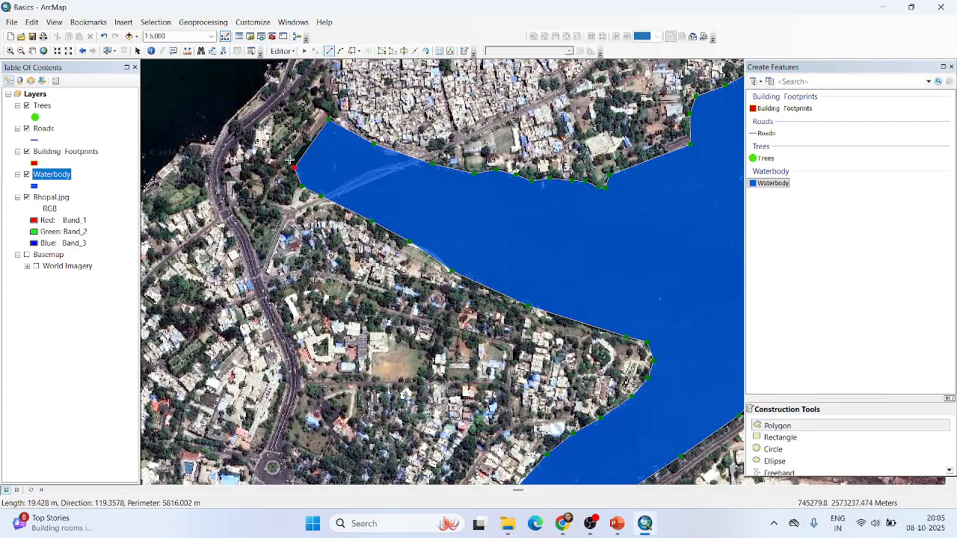
left_click(290, 160)
scroll(345, 204, "up", 2)
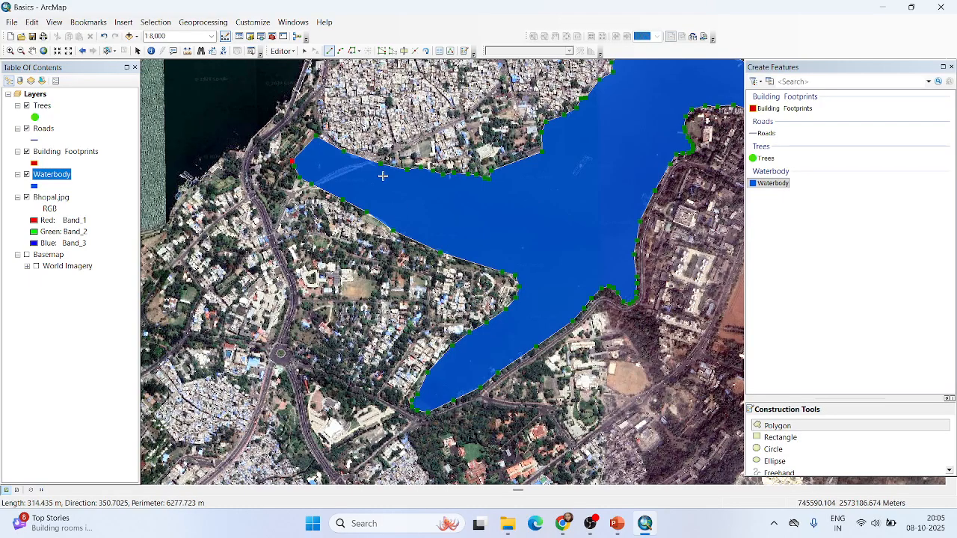
double_click(292, 158)
- Start a Waterbody polygon on the largest of the three northern ponds, tracing its northern edge, western bank and short southwestern edge
scroll(467, 263, "up", 3)
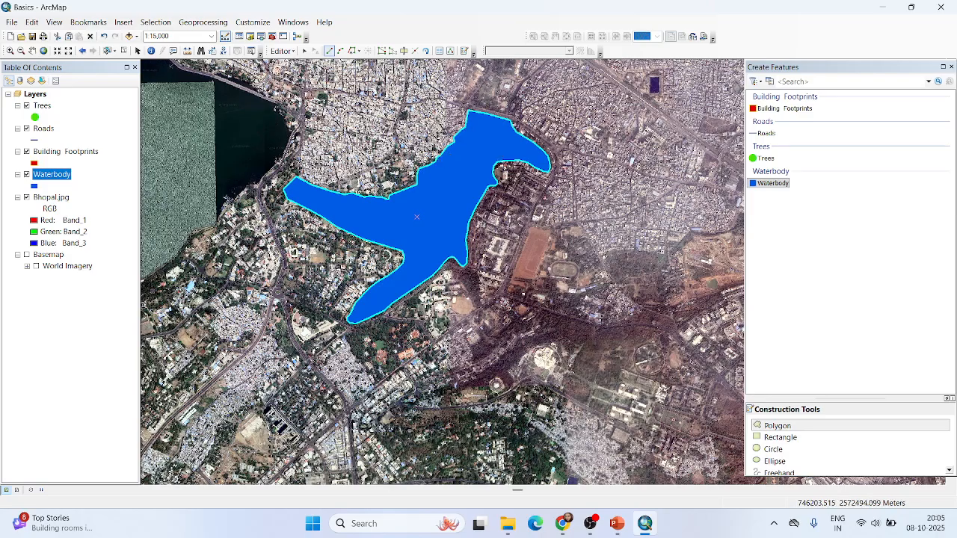
scroll(368, 323, "up", 2)
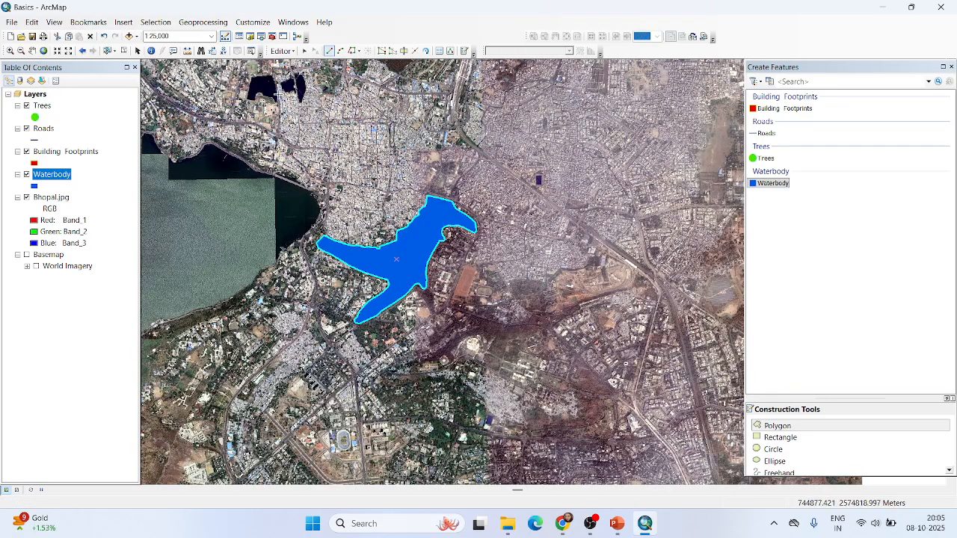
scroll(255, 73, "down", 2)
scroll(252, 72, "down", 3)
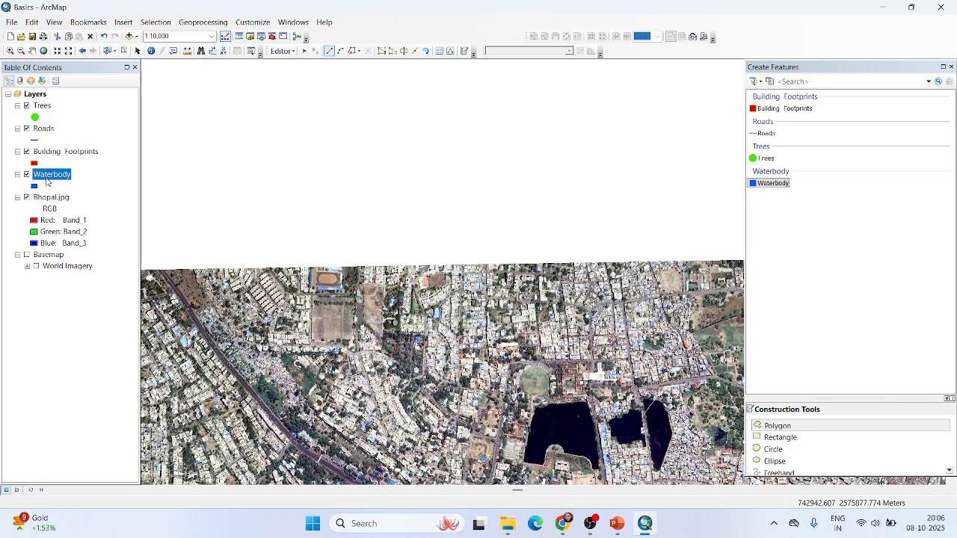
scroll(430, 424, "up", 2)
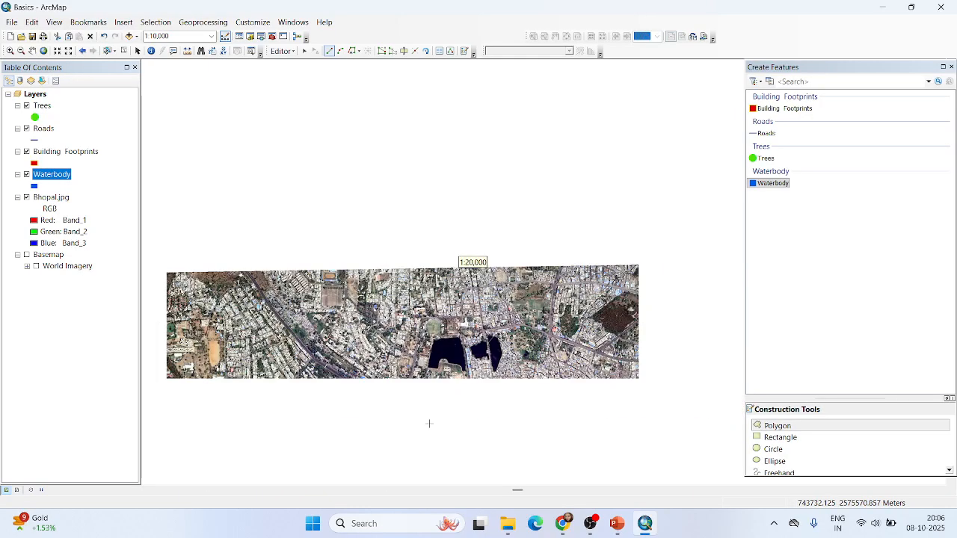
scroll(461, 394, "down", 3)
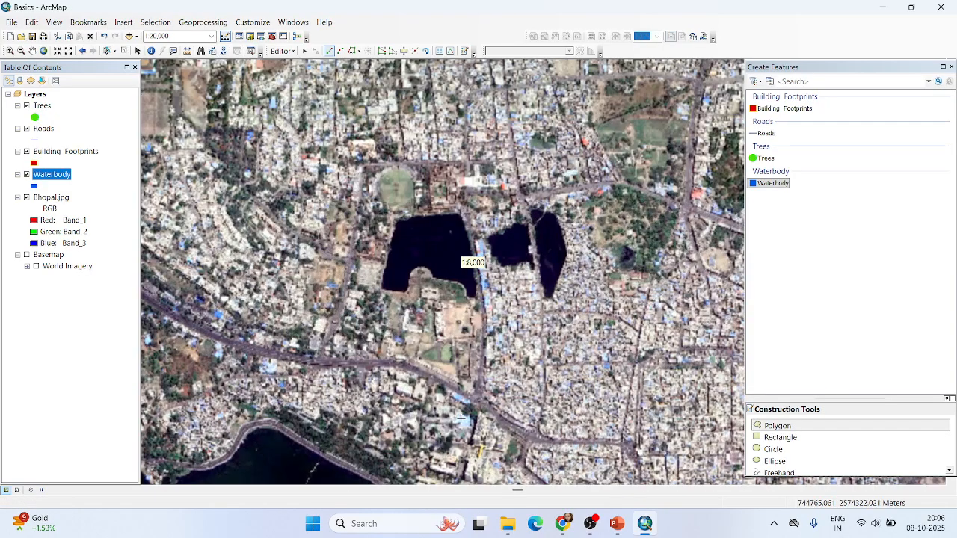
scroll(455, 307, "down", 2)
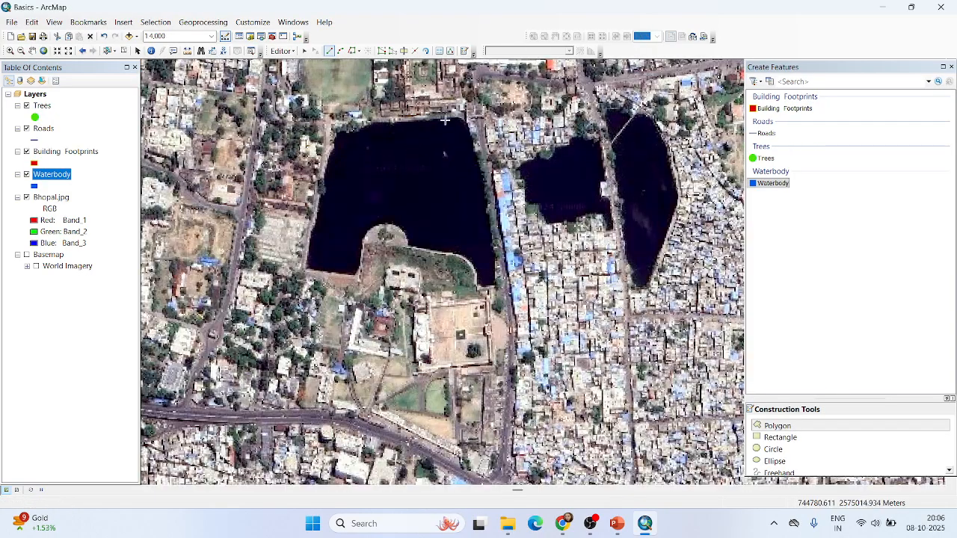
left_click(455, 116)
left_click(360, 120)
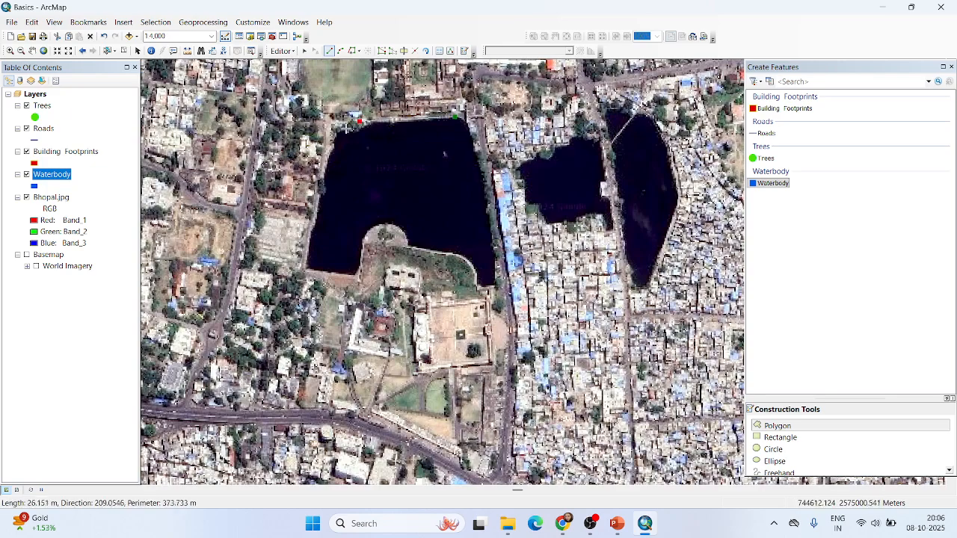
left_click(339, 132)
left_click(329, 153)
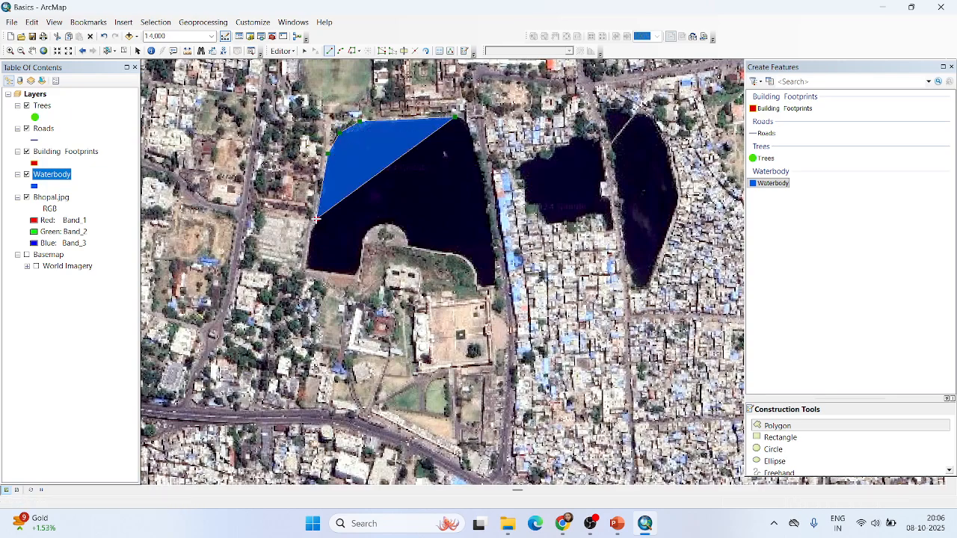
left_click(317, 218)
left_click(309, 235)
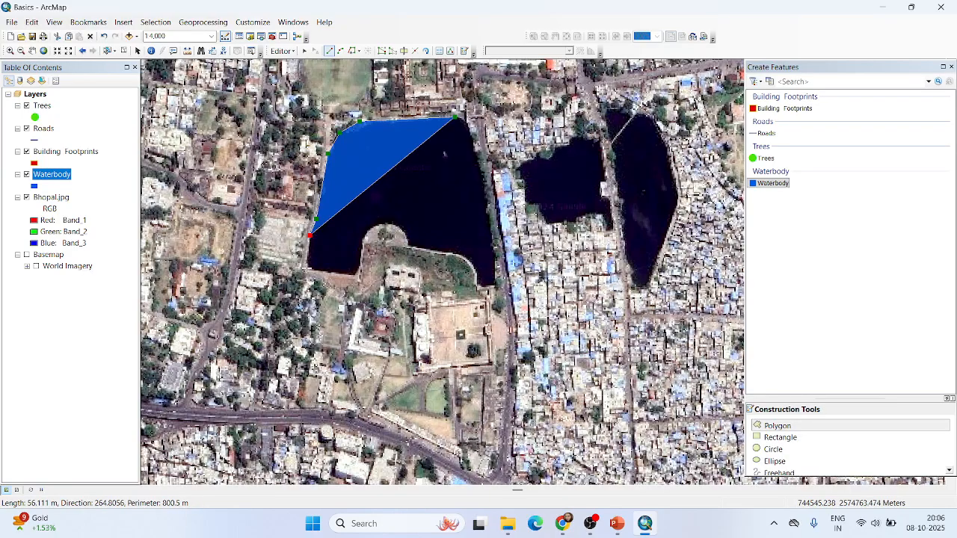
left_click(307, 267)
left_click(358, 276)
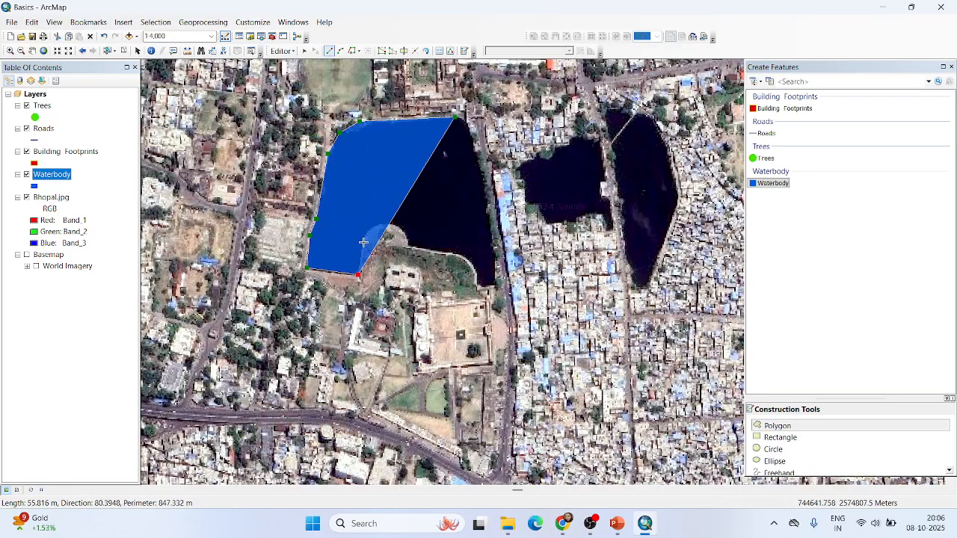
- Trace the pond outline around the semicircular platform and along the curved southern embankment to the southeastern corner
left_click(365, 238)
left_click(372, 226)
left_click(391, 223)
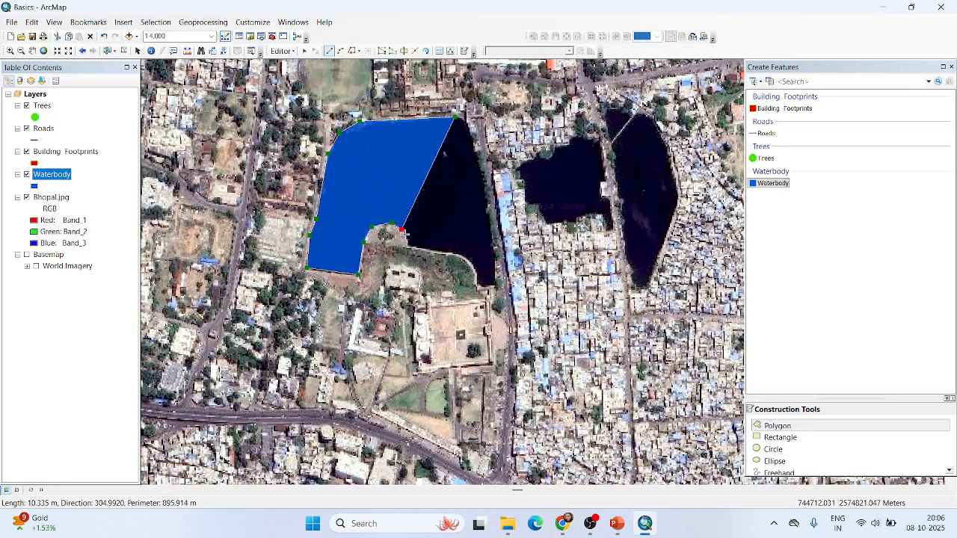
left_click(404, 229)
left_click(411, 246)
left_click(457, 253)
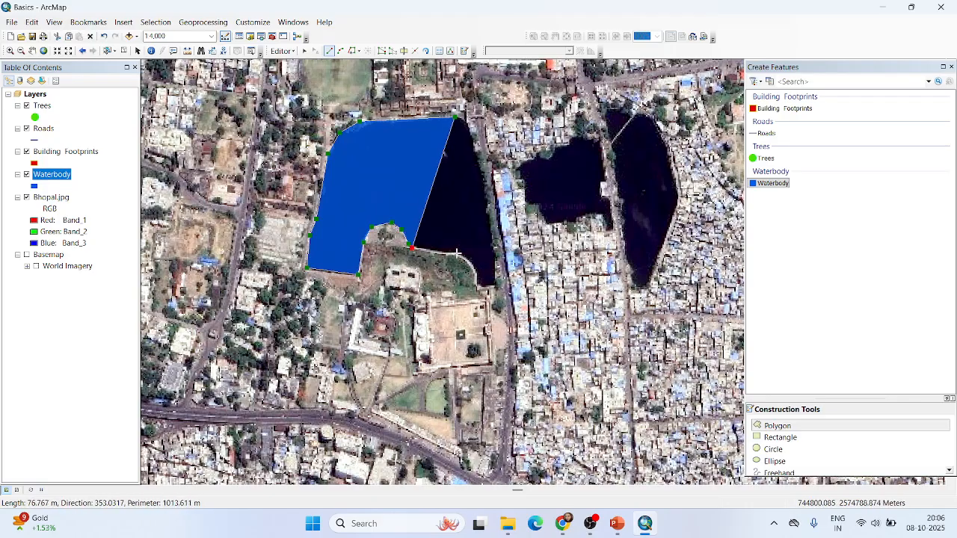
left_click(474, 265)
left_click(478, 281)
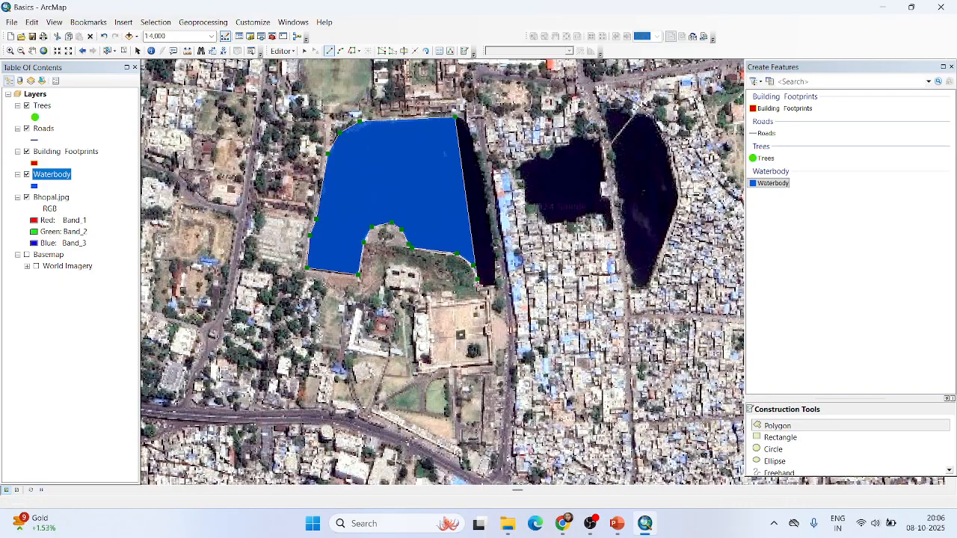
- Trace the large pond's southeastern corner and eastern bank back to the starting vertex, and finish the polygon
left_click(495, 284)
left_click(497, 258)
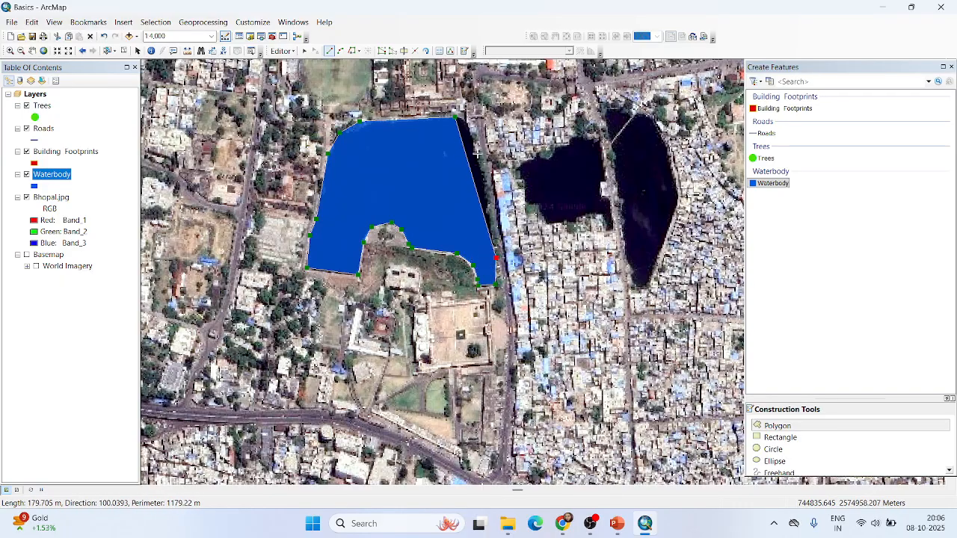
left_click(471, 125)
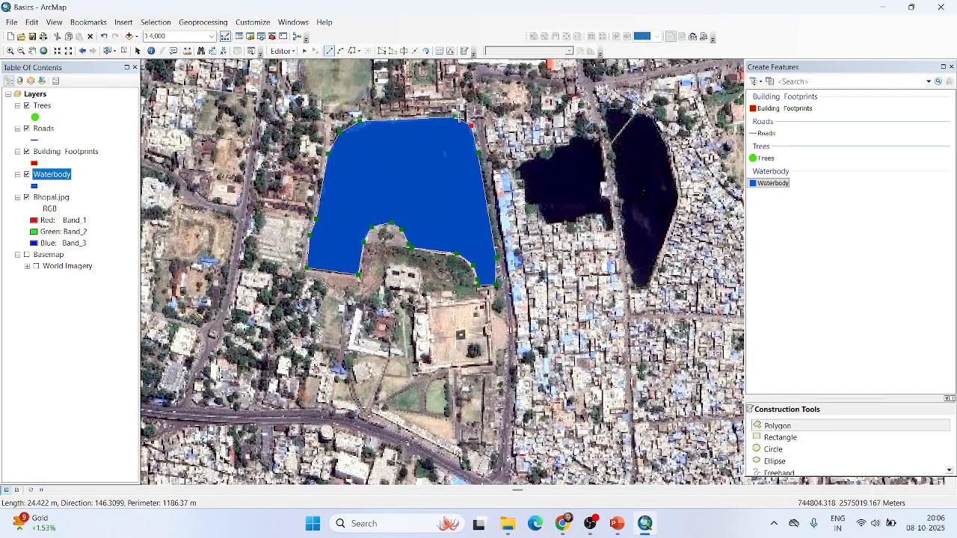
double_click(458, 117)
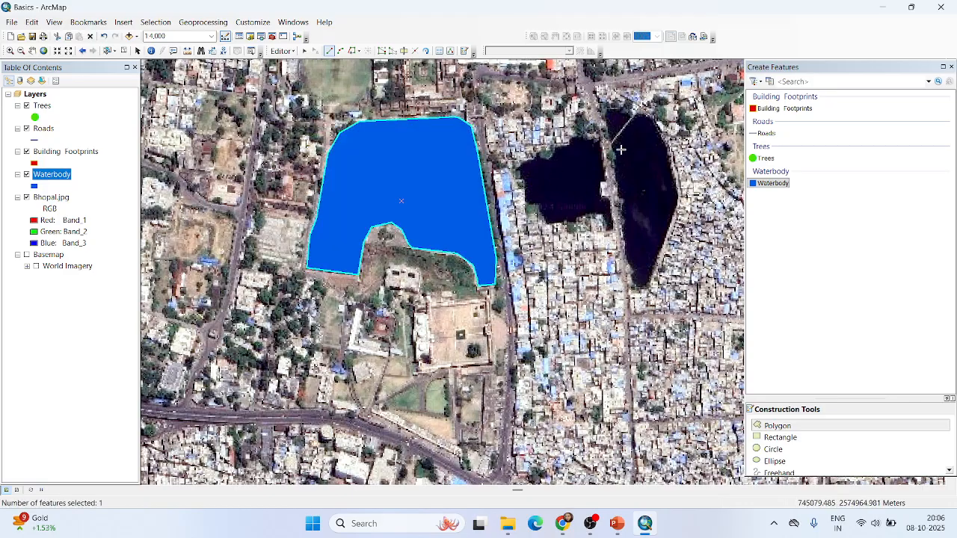
- Start a Waterbody polygon on the middle pond, tracing its northern shore from the northeastern corner to the western end
left_click(600, 140)
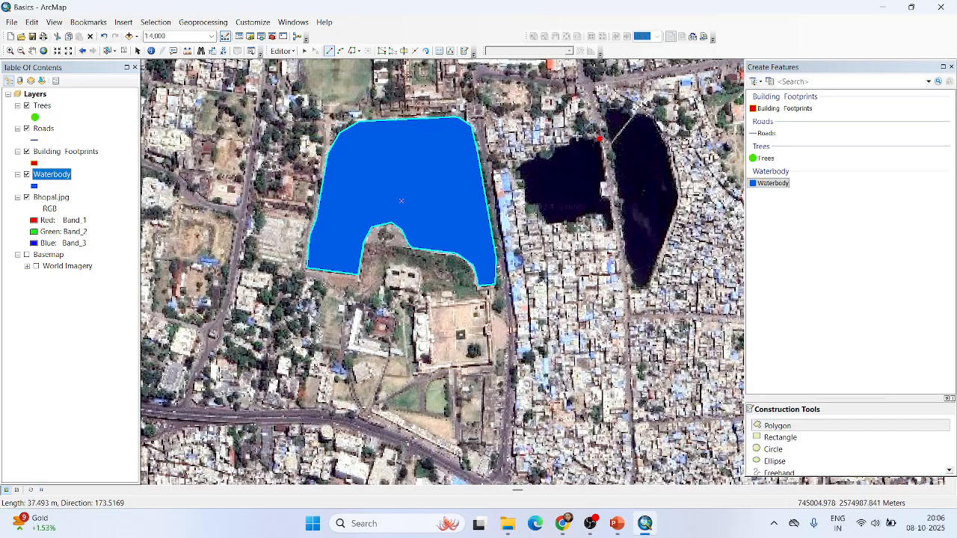
left_click(576, 137)
left_click(563, 146)
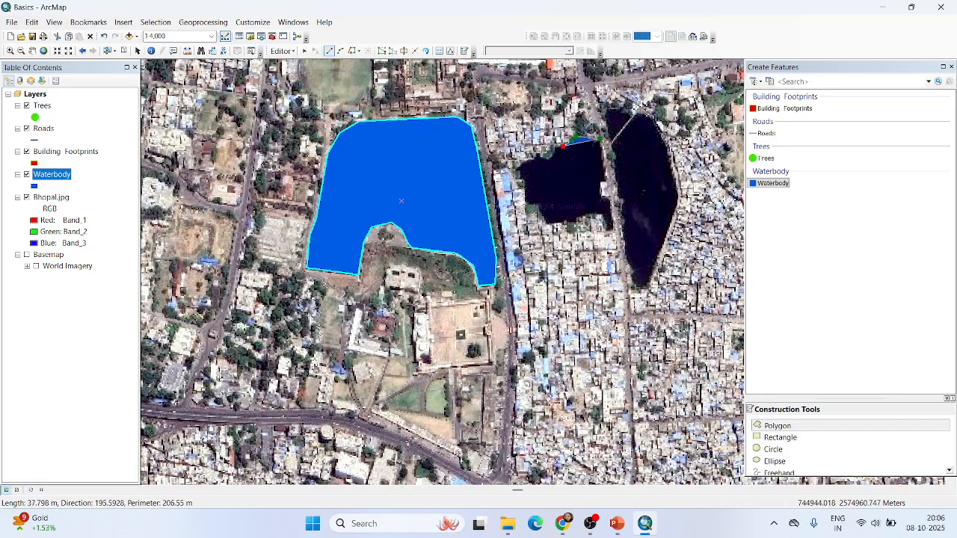
left_click(531, 159)
left_click(520, 170)
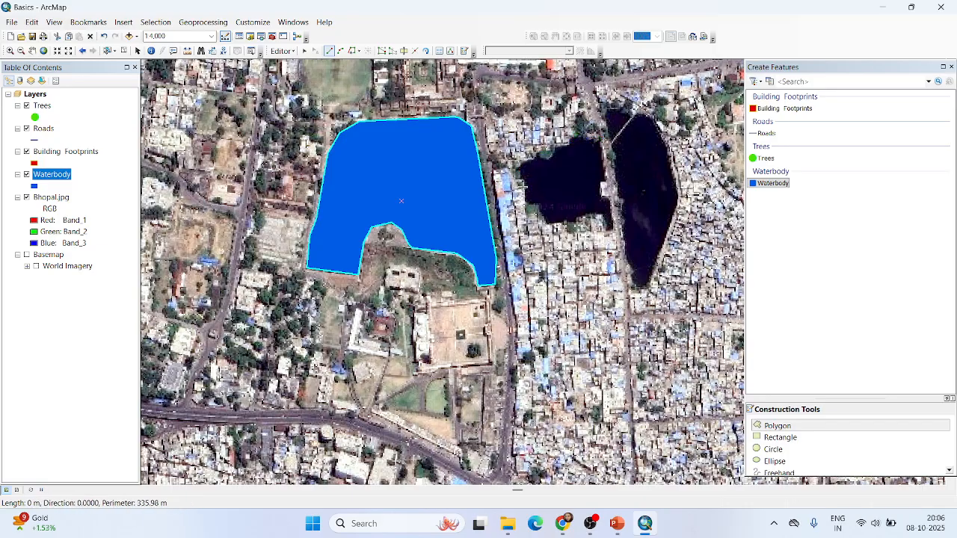
- Trace the middle pond's western and southern shores to the narrow southeastern tip, and finish the polygon
left_click(526, 196)
left_click(533, 210)
left_click(544, 218)
left_click(553, 220)
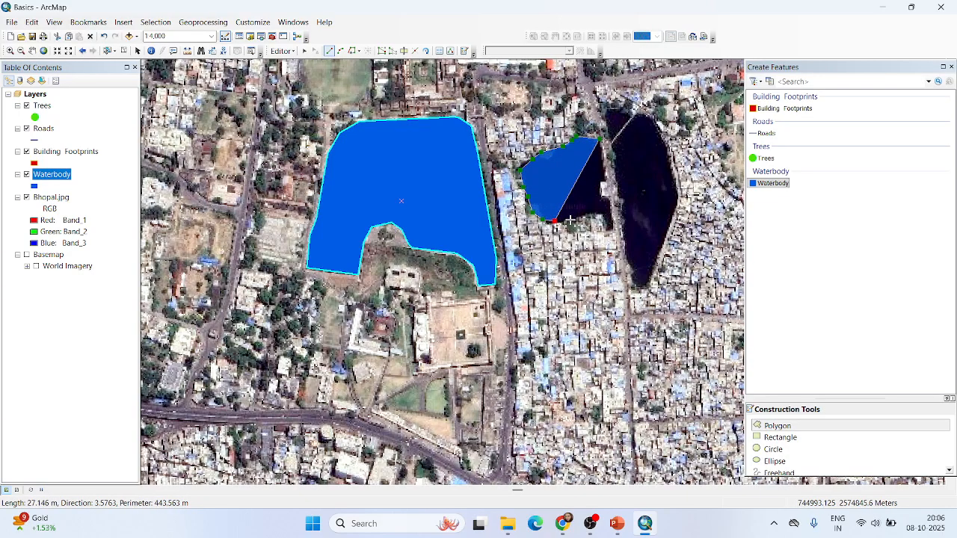
left_click(568, 222)
left_click(585, 217)
left_click(595, 215)
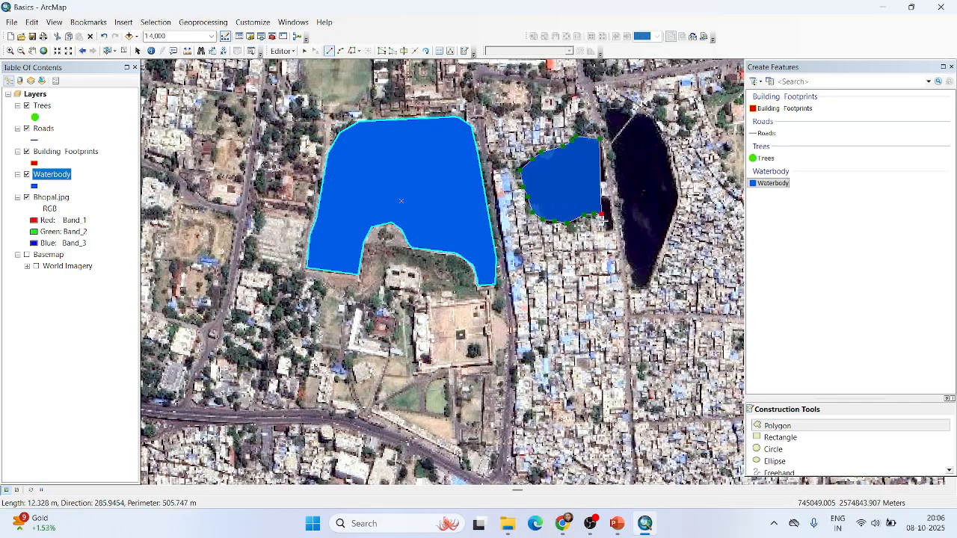
left_click(615, 226)
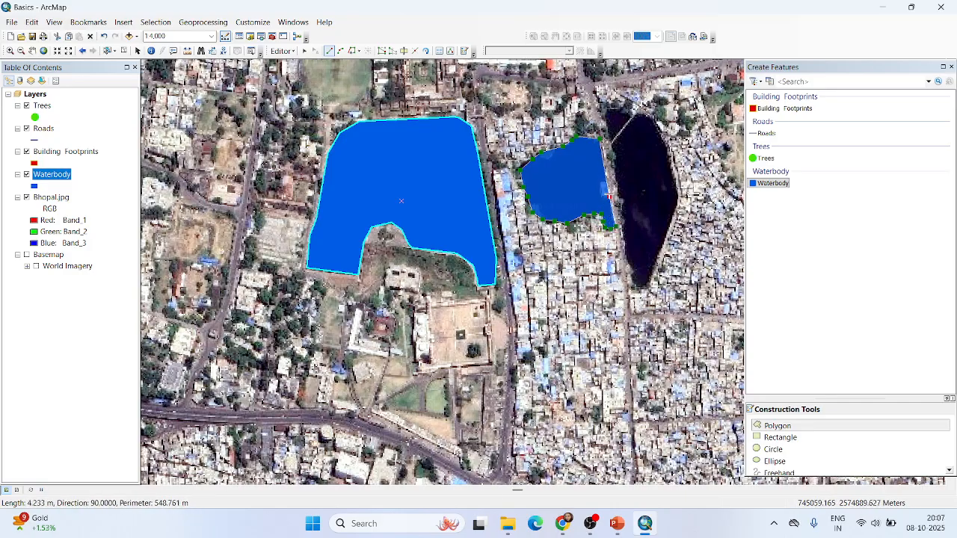
double_click(615, 226)
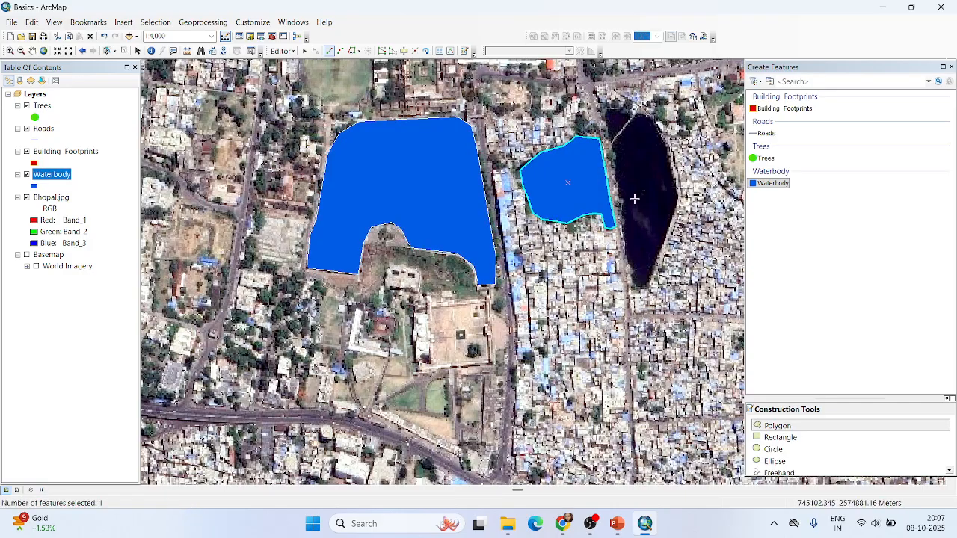
- Digitise the narrow easternmost pond as a Waterbody polygon, tracing its straight western bank, southern tip and curved eastern bank
left_click(606, 111)
left_click(629, 267)
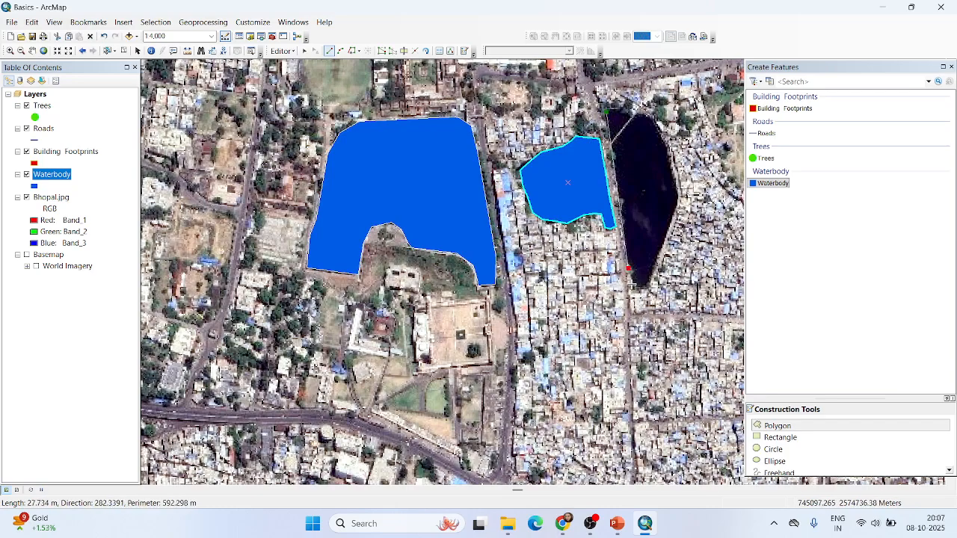
left_click(634, 285)
left_click(645, 286)
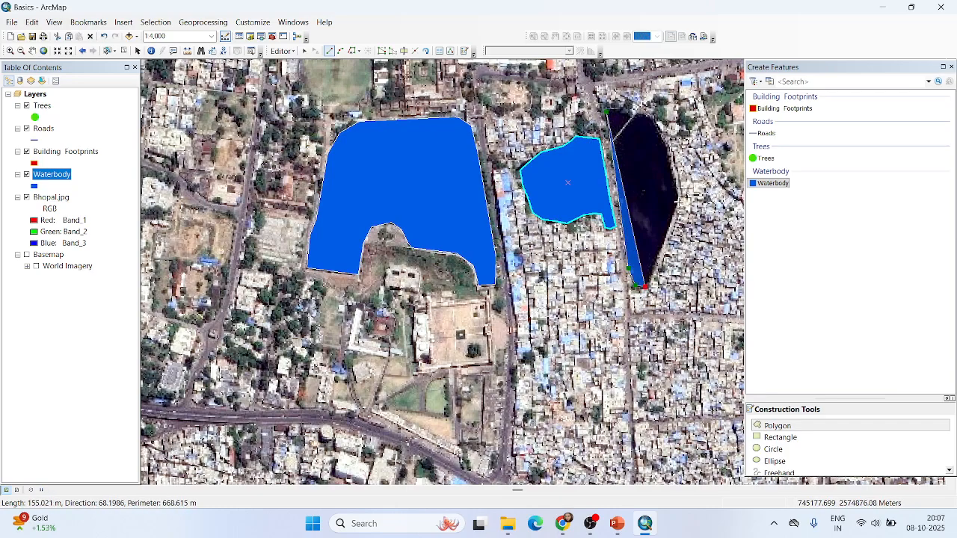
left_click(678, 201)
left_click(664, 139)
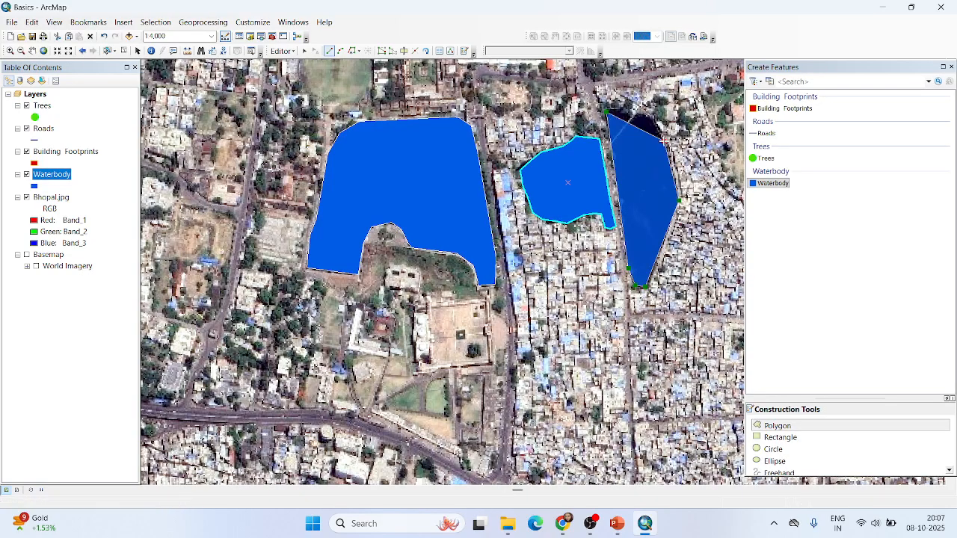
left_click(651, 117)
double_click(625, 110)
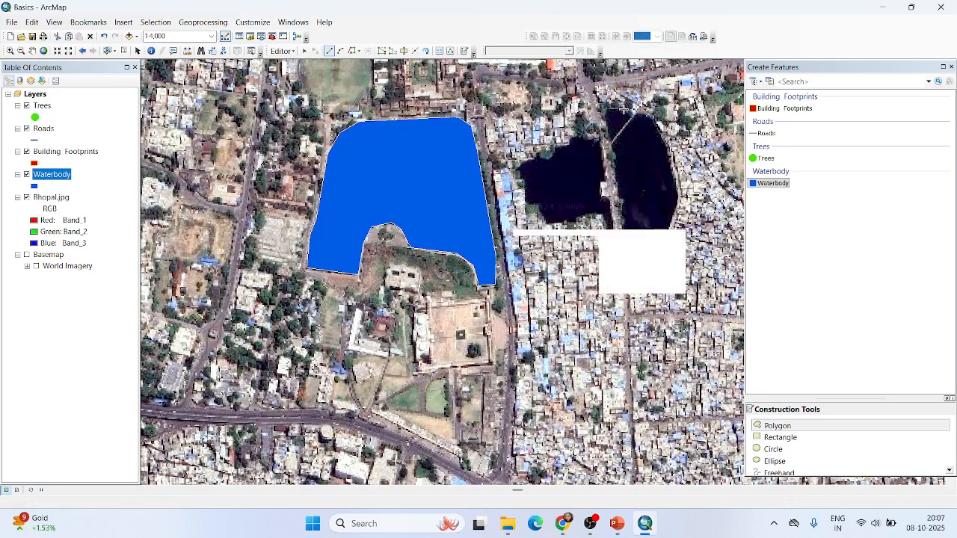
scroll(470, 258, "down", 3)
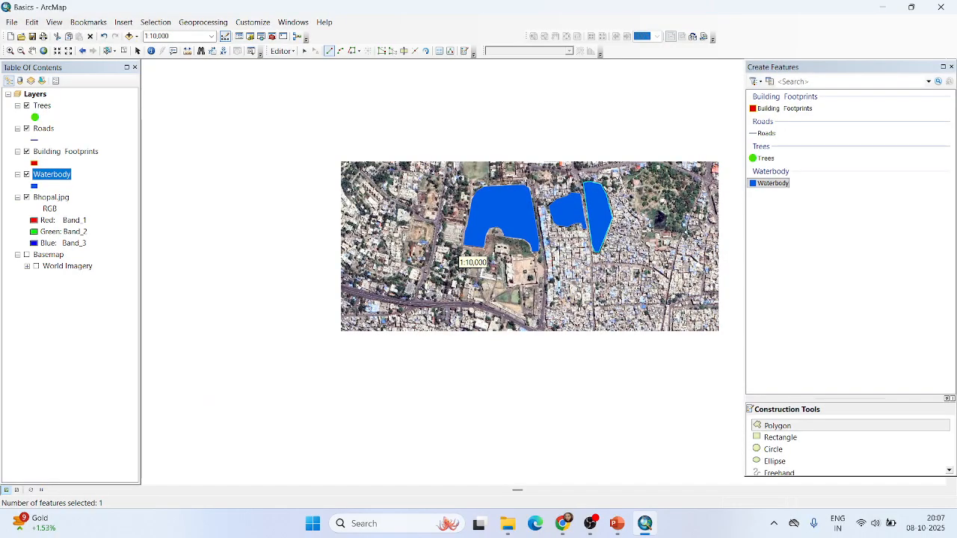
- Rotate the selected easternmost pond polygon very slightly with the Rotate tool
scroll(463, 258, "down", 2)
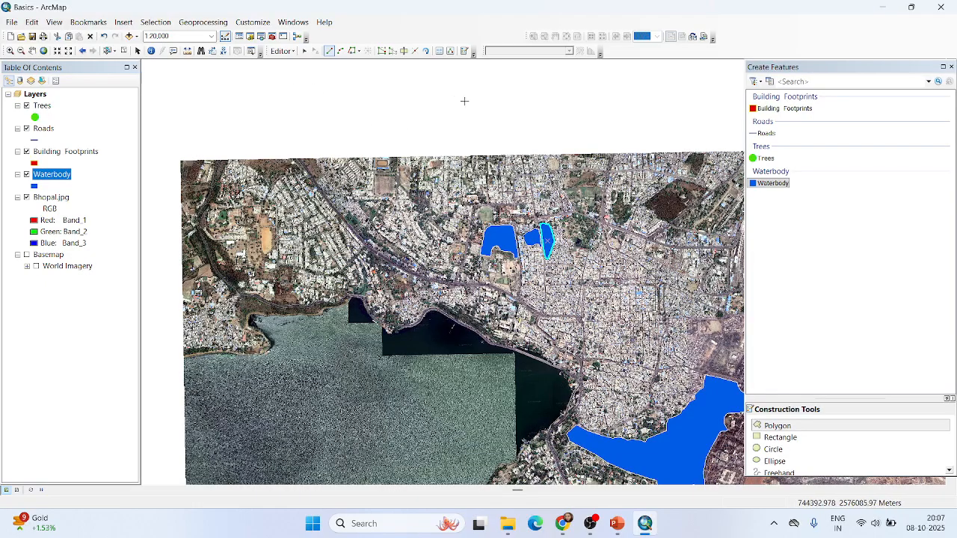
scroll(579, 258, "up", 3)
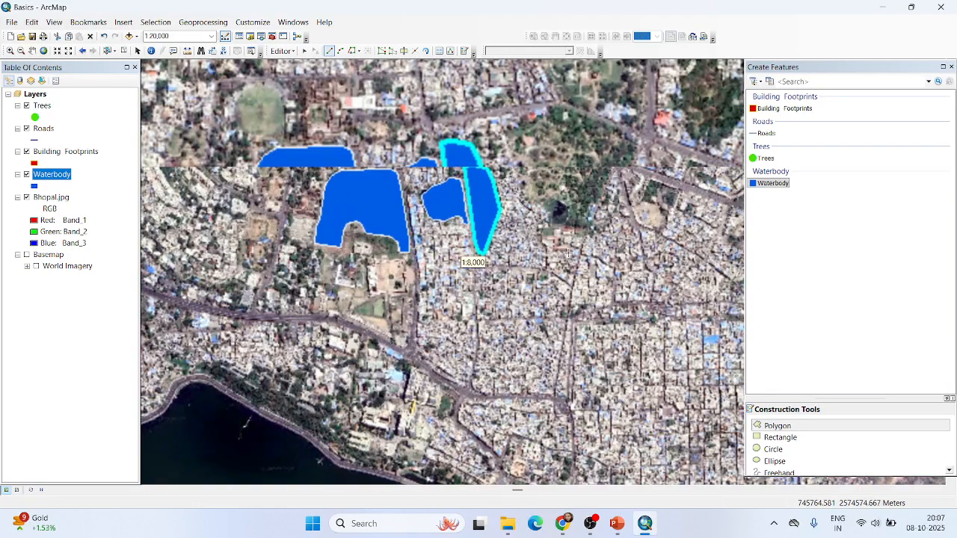
scroll(516, 224, "up", 2)
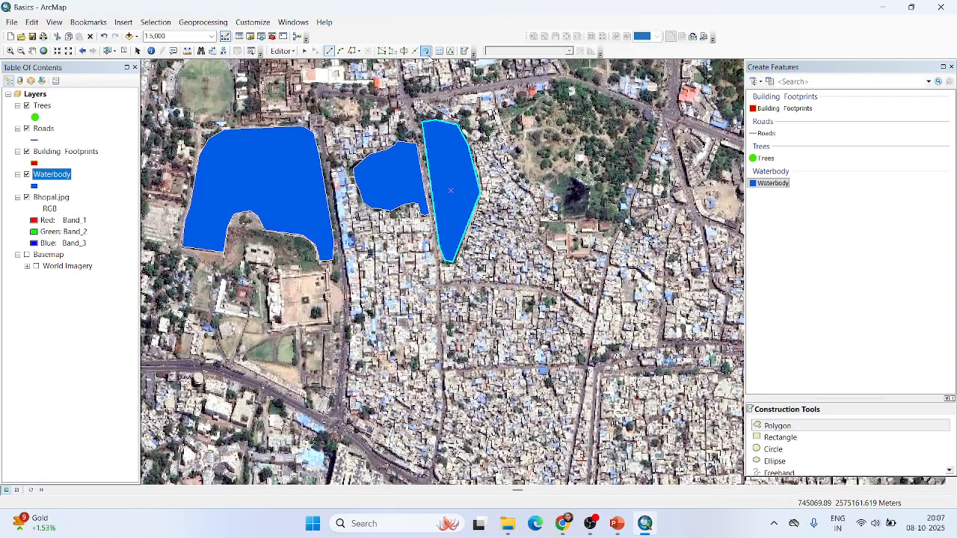
left_click(427, 54)
mouse_move(462, 128)
left_mouse_down()
mouse_move(444, 117)
mouse_move(478, 122)
mouse_move(465, 131)
left_mouse_up()
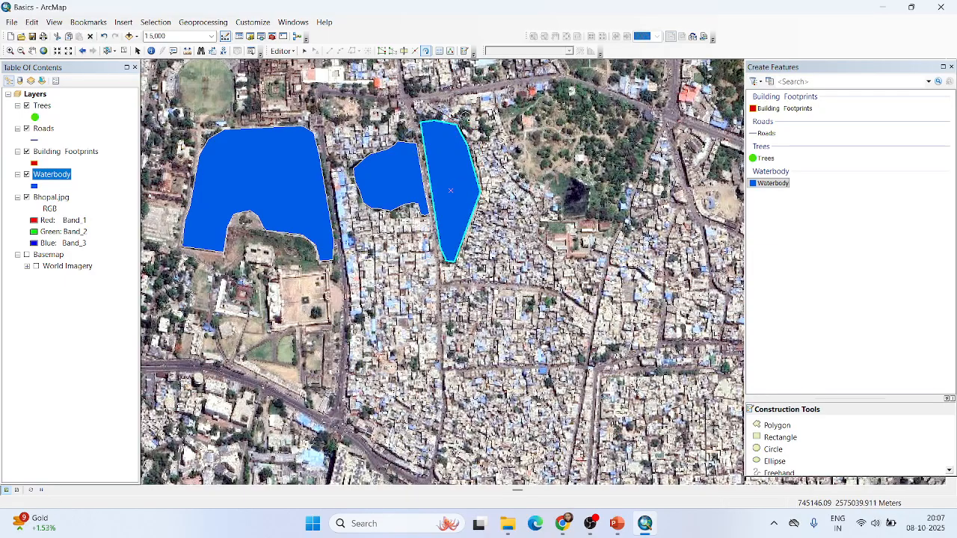
- Select the easternmost pond polygon with the Edit tool and show its editable vertices around the southern tip
left_click(304, 50)
left_click(451, 160)
mouse_move(450, 160)
left_mouse_down()
mouse_move(463, 156)
mouse_move(462, 167)
left_mouse_up()
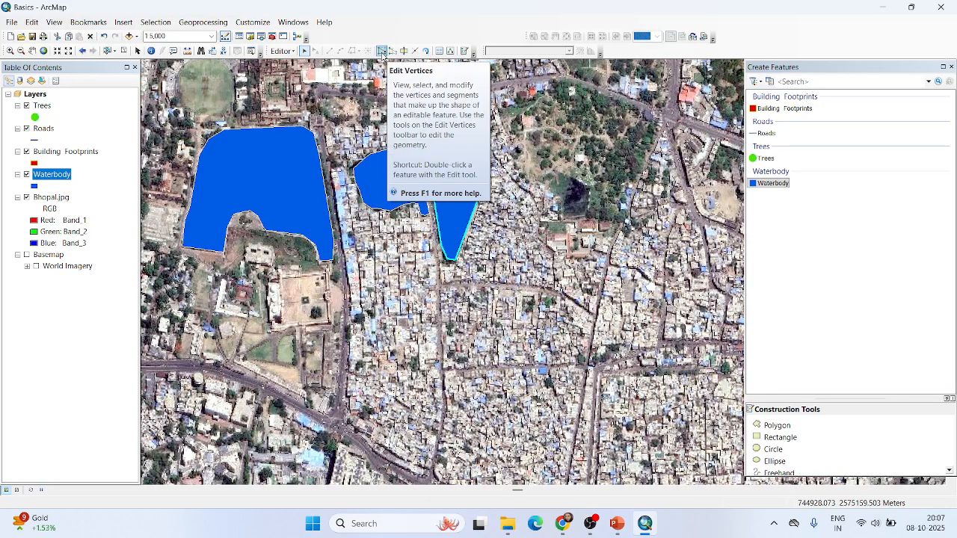
left_click(382, 51)
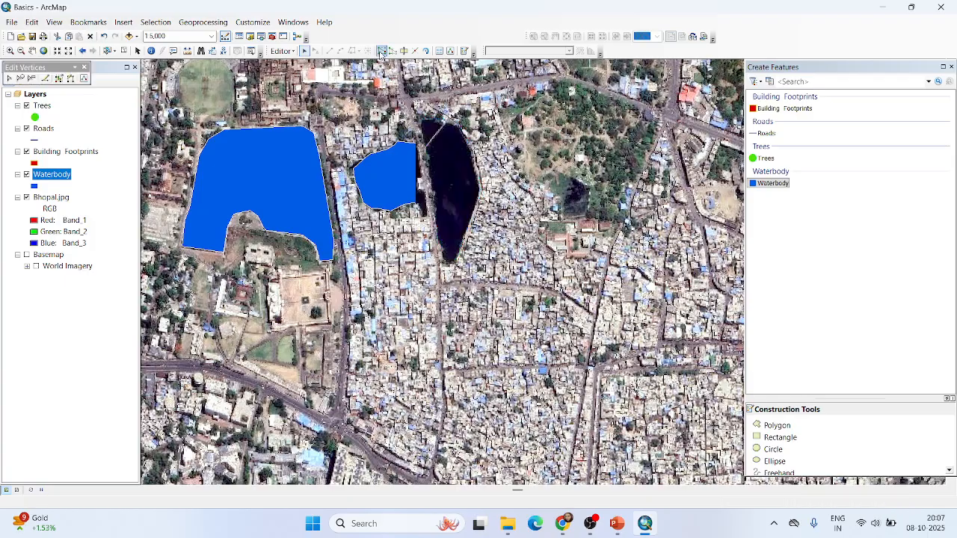
scroll(445, 256, "up", 2)
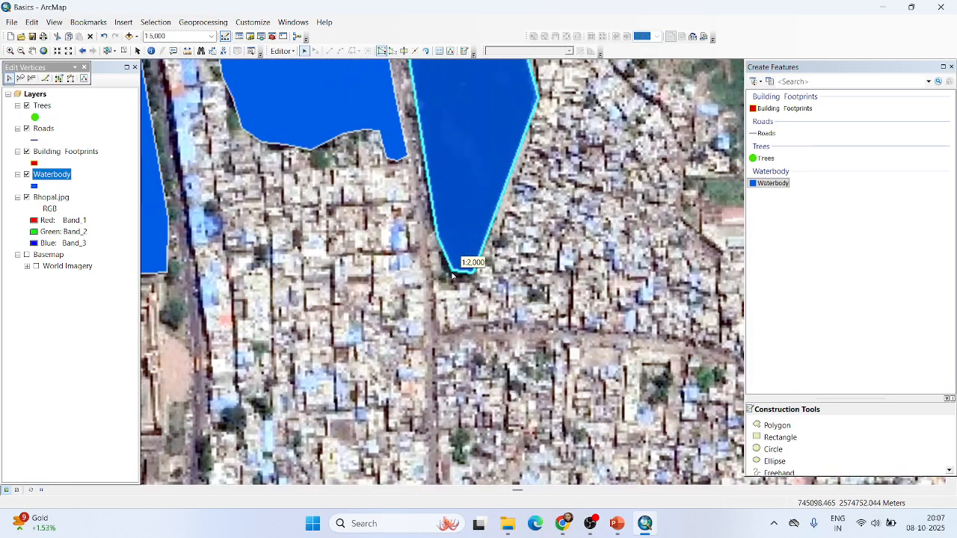
scroll(448, 262, "up", 1)
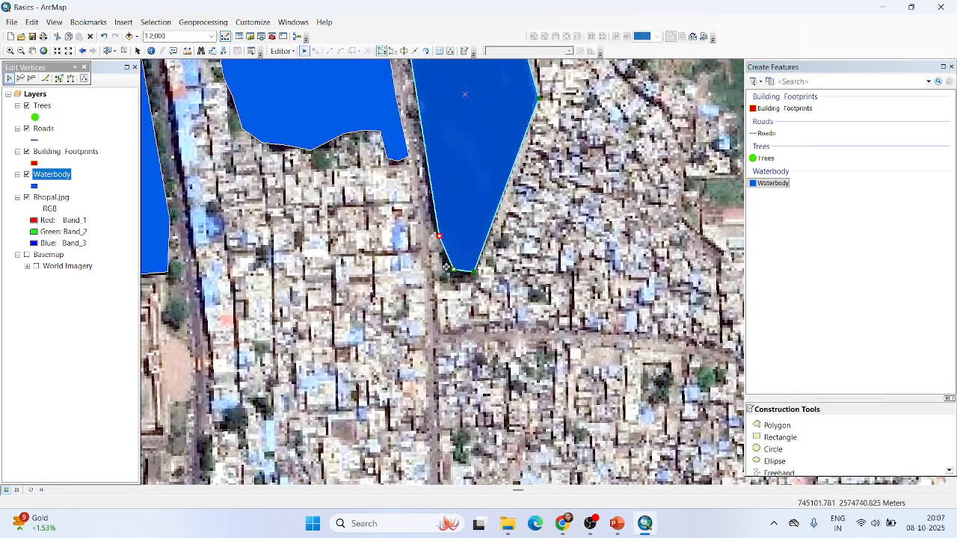
left_click_drag(453, 270, 453, 270)
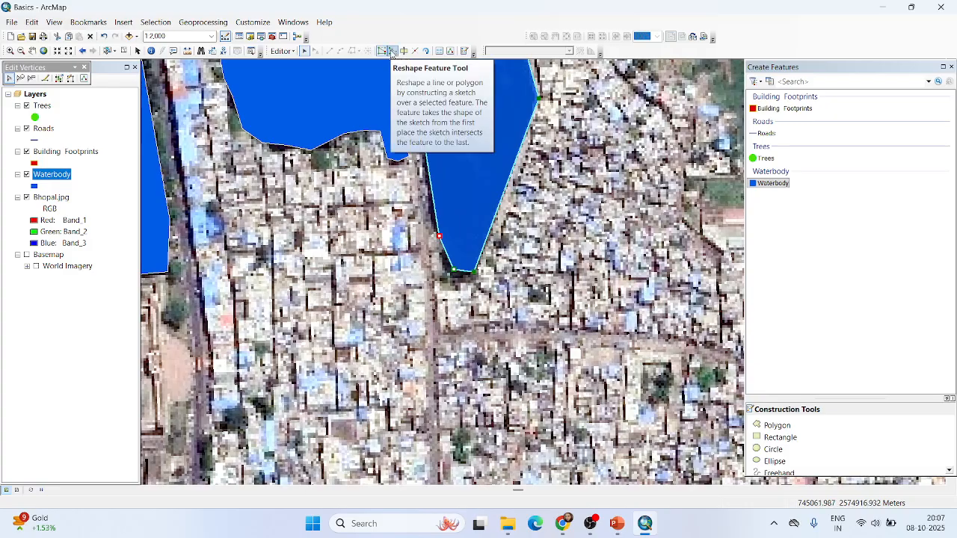
- Use the Reshape Feature tool to cut off the easternmost pond's southern tip with a sketch crossing both banks
left_click(391, 51)
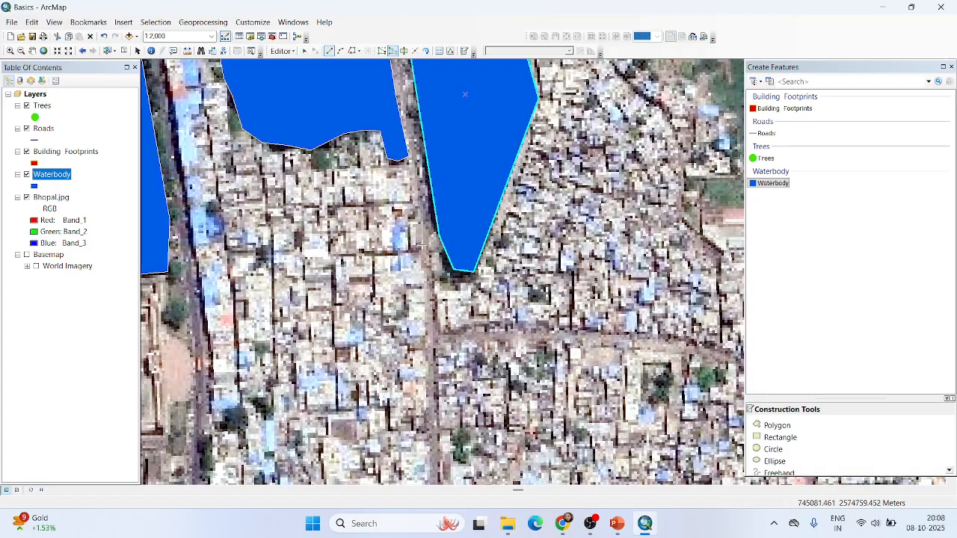
left_click(423, 245)
left_click(450, 229)
left_click(474, 247)
left_click(489, 254)
left_click(476, 282)
left_click(444, 286)
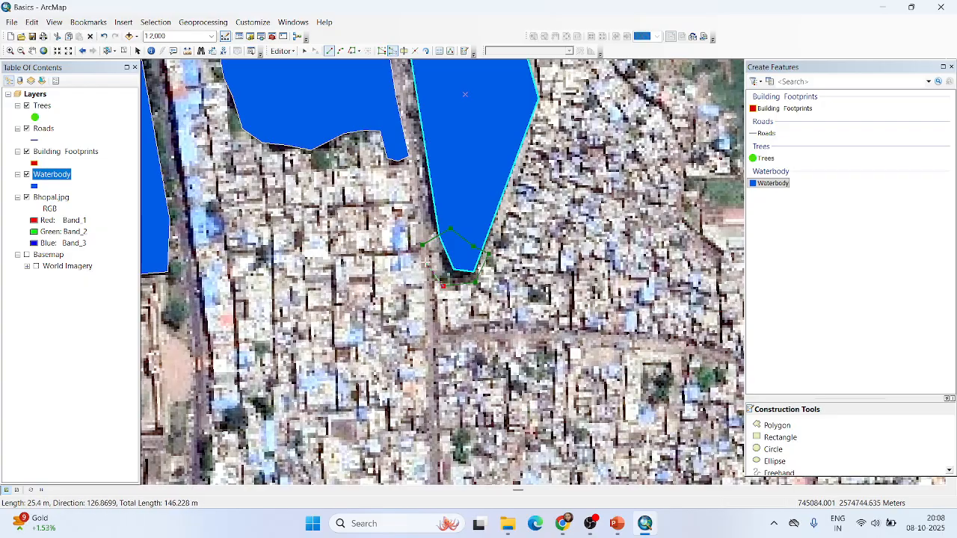
double_click(426, 263)
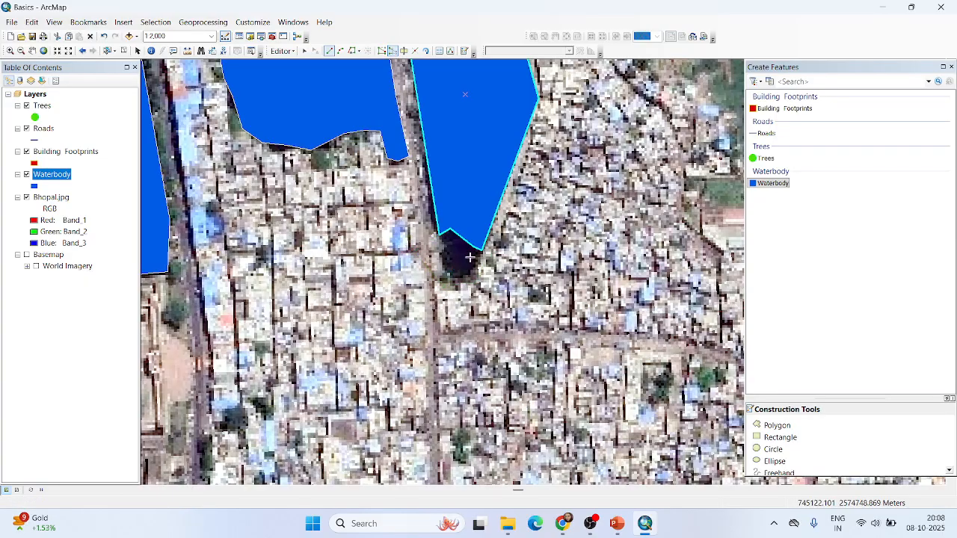
- Reshape the easternmost pond again, sketching from its southwestern corner across the eastern bank to trim more of the southern end
left_click(439, 235)
left_click(480, 210)
left_click(519, 225)
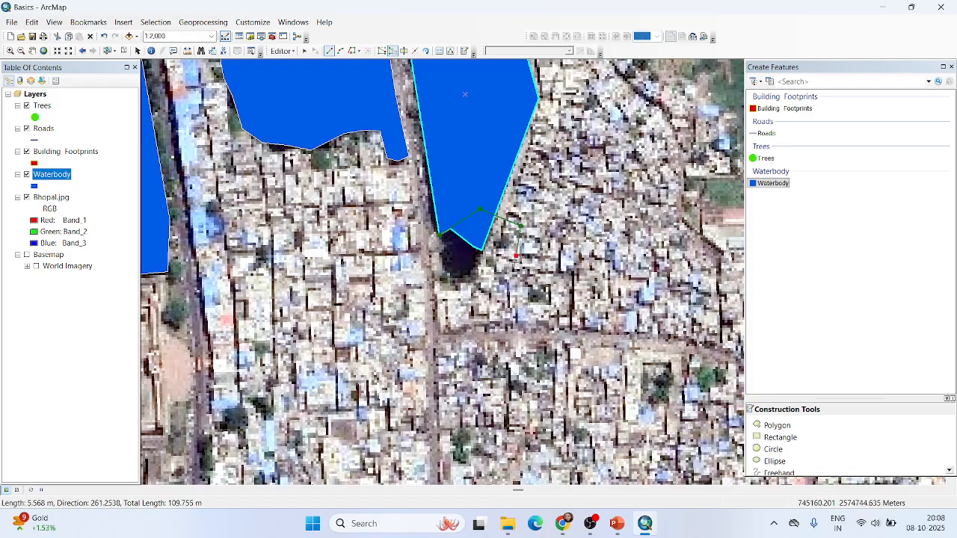
left_click(516, 257)
left_click(485, 281)
double_click(455, 253)
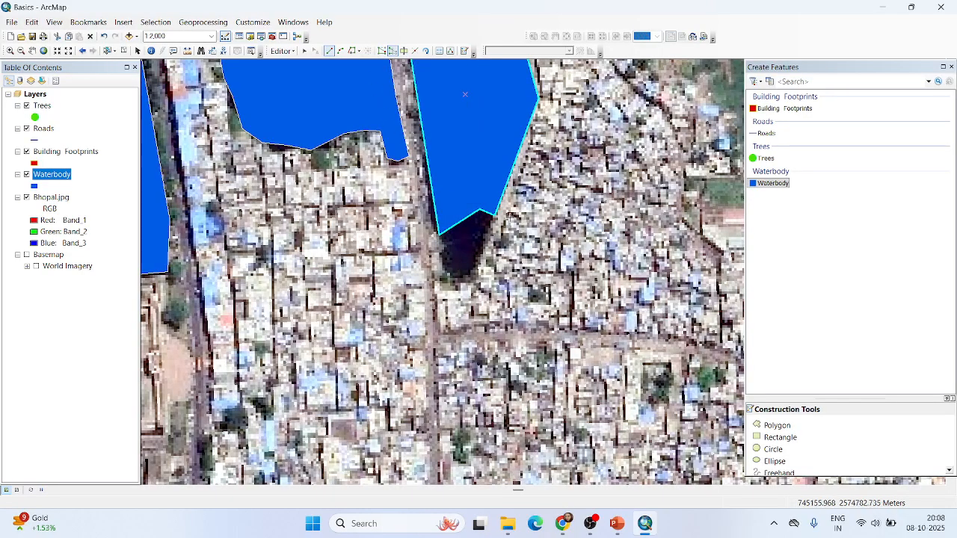
- Undo both reshapes of the easternmost pond polygon
scroll(512, 219, "down", 1)
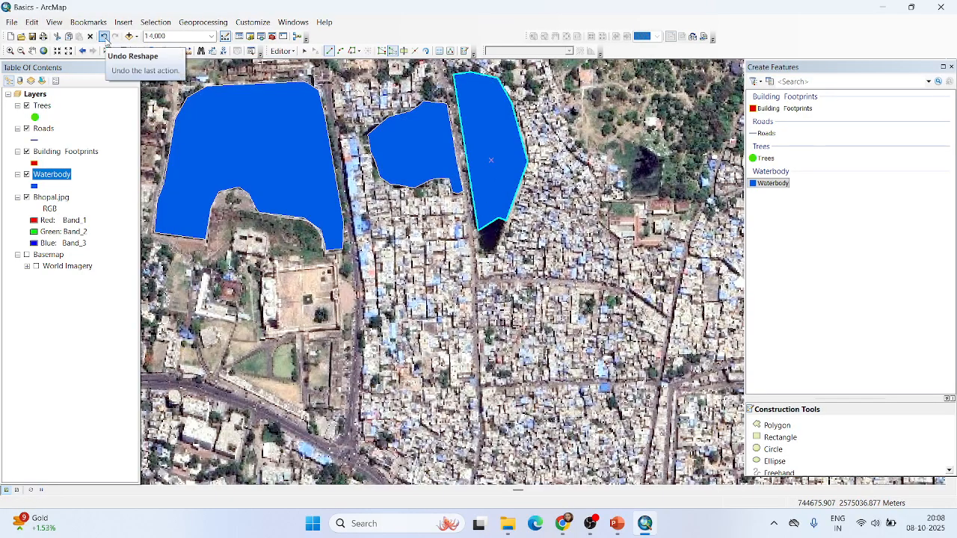
left_click(105, 42)
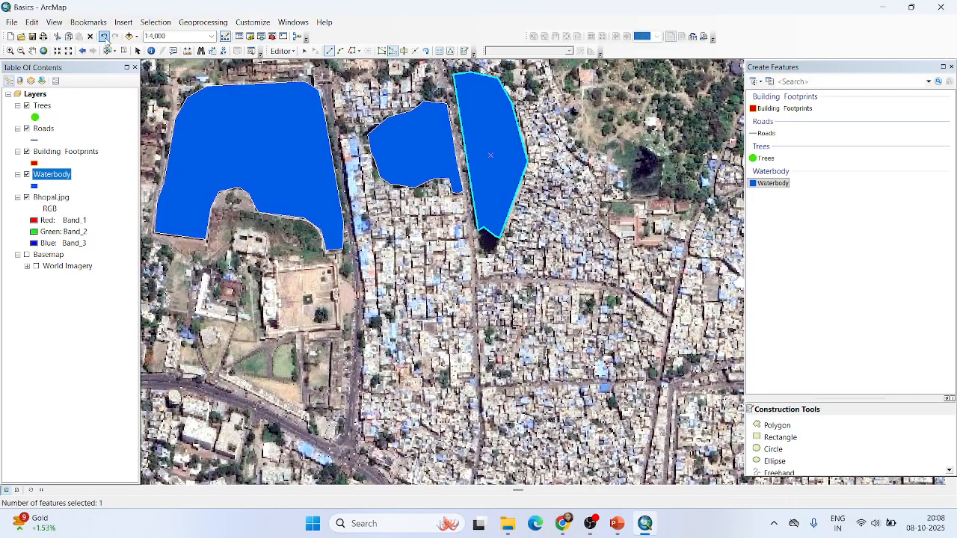
left_click(106, 39)
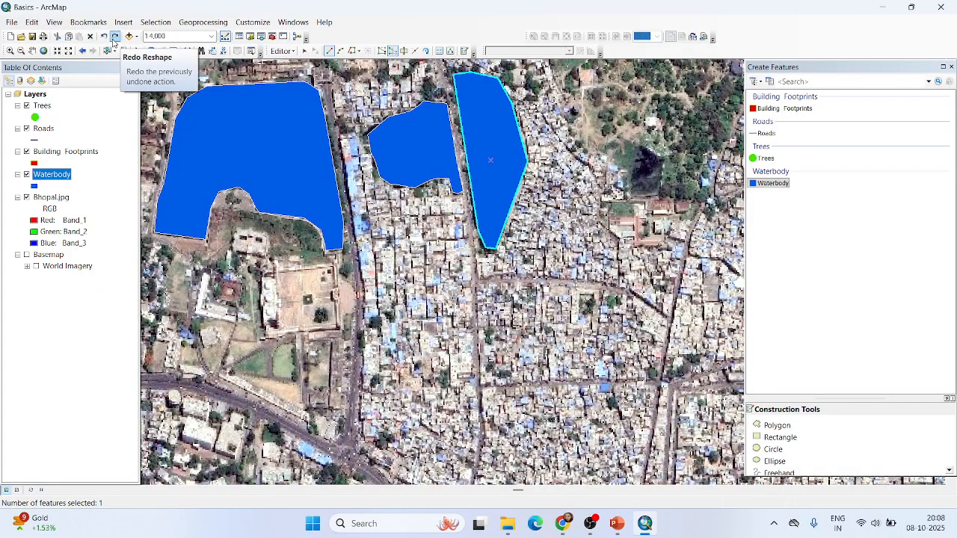
- Save the Waterbody edits and stop the editing session
scroll(454, 198, "down", 2)
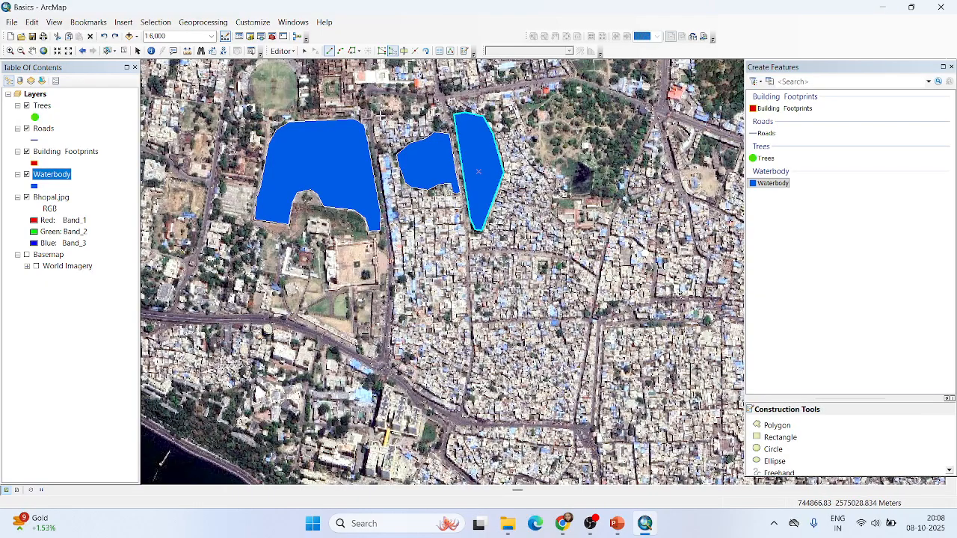
scroll(380, 116, "down", 2)
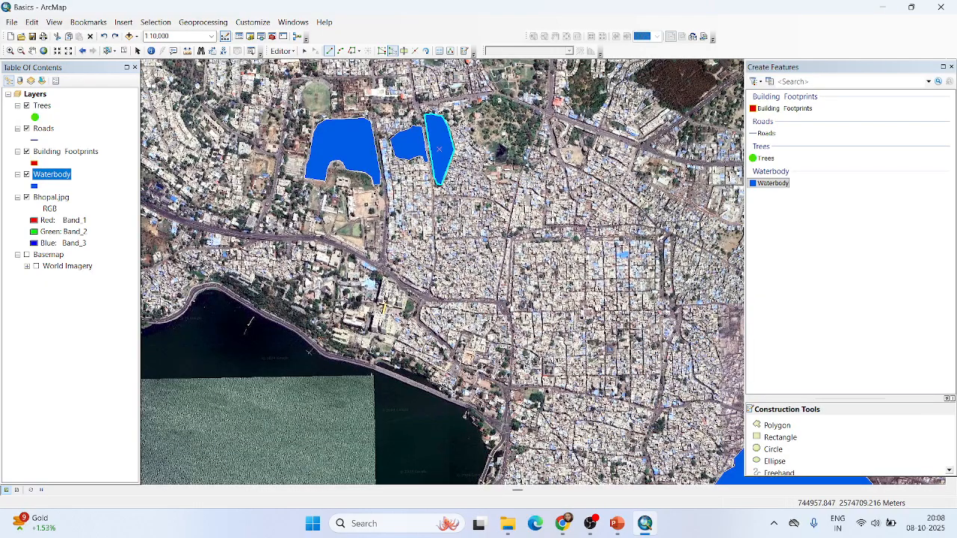
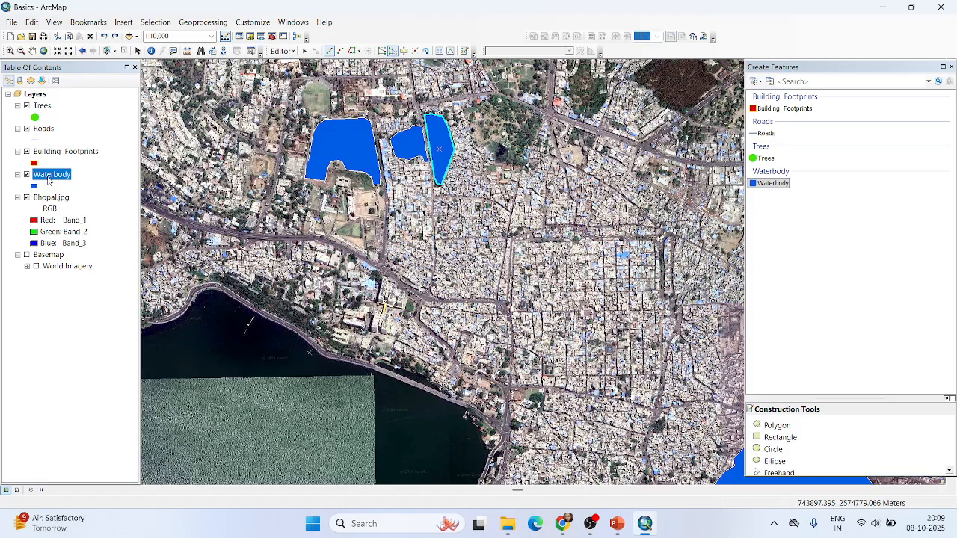
left_click(291, 54)
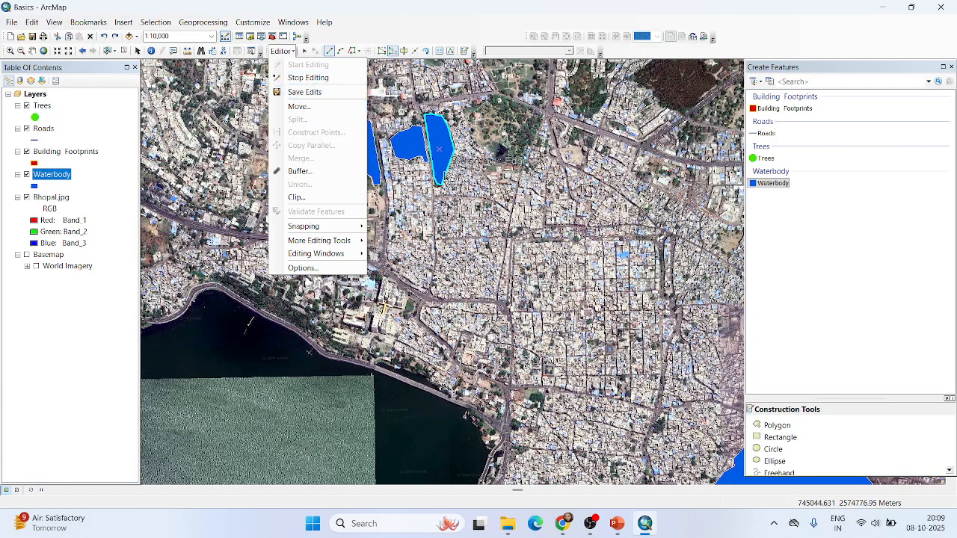
left_click(300, 92)
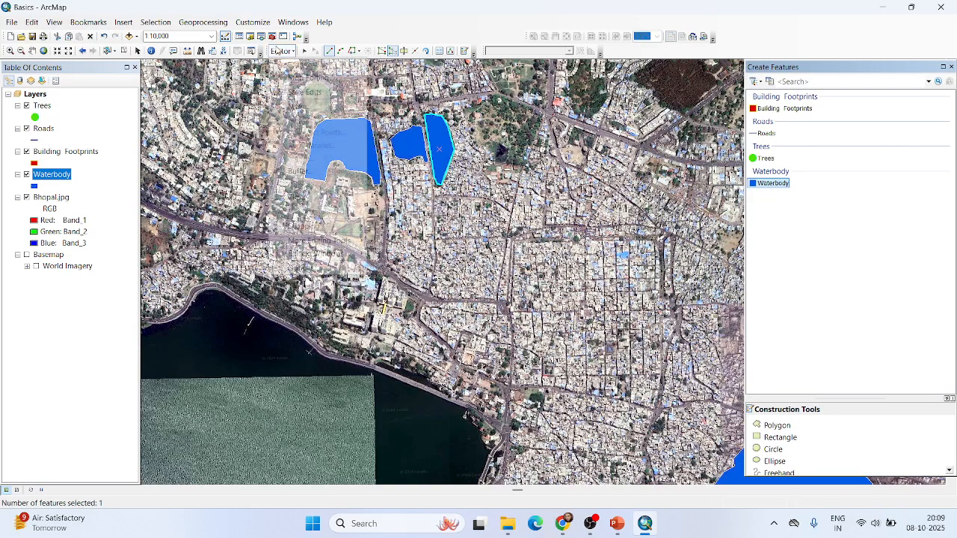
left_click(281, 50)
left_click(299, 77)
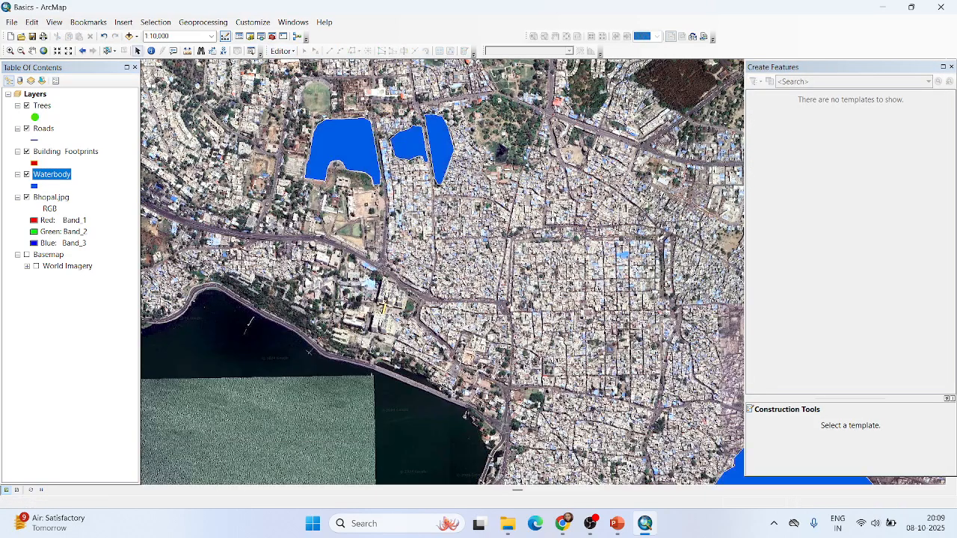
- Examine the whole Bhopal image and the road network around the oval stadium south of the digitised lake
scroll(442, 271, "down", 1)
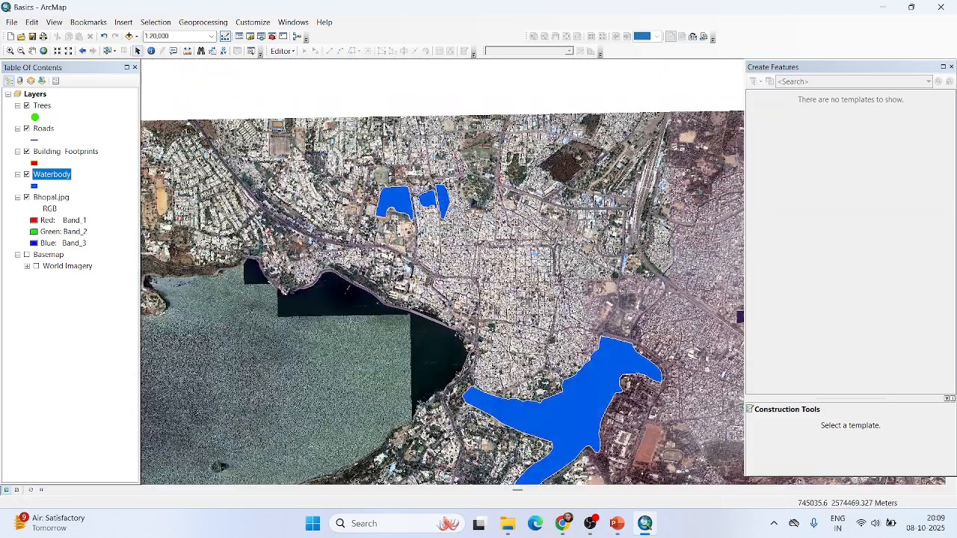
scroll(436, 254, "down", 1)
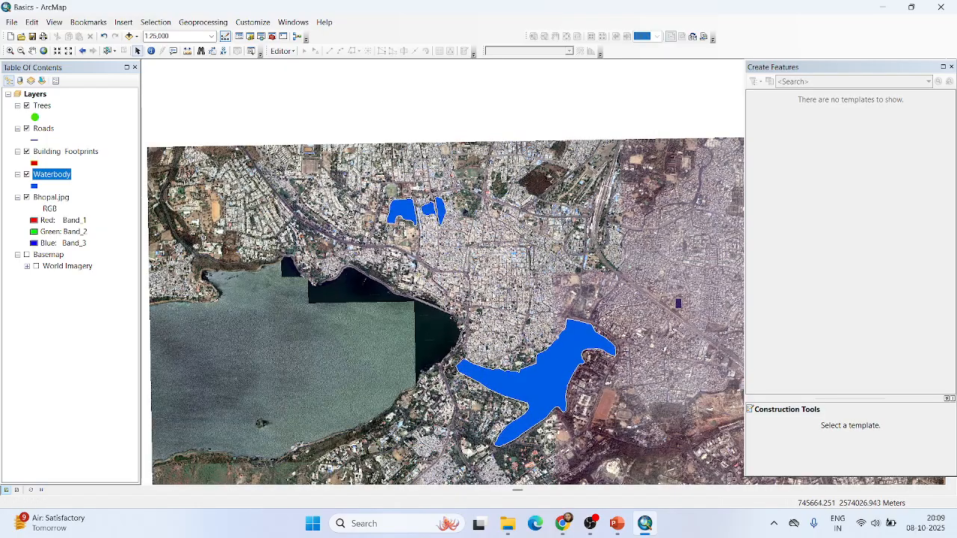
scroll(464, 296, "down", 1)
scroll(441, 305, "down", 2)
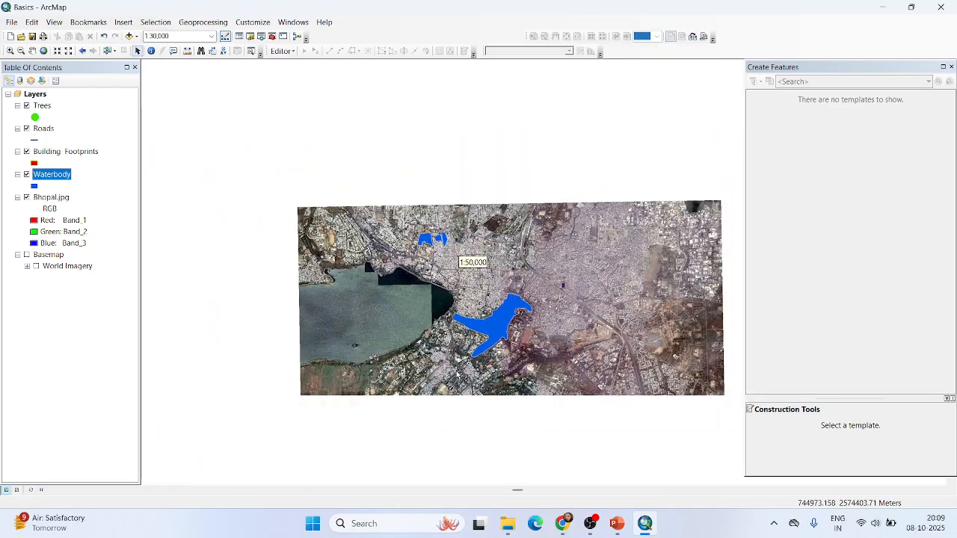
scroll(458, 376, "up", 5)
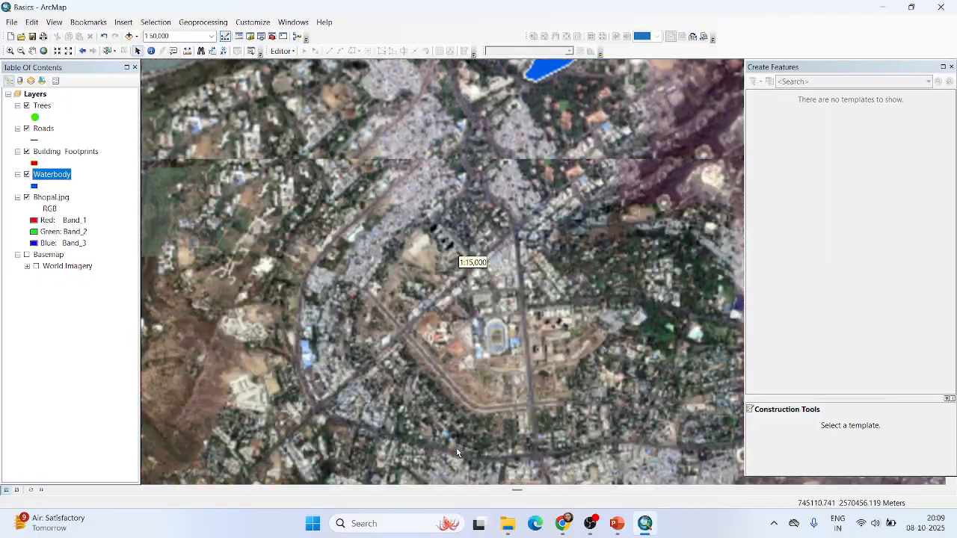
scroll(458, 453, "up", 1)
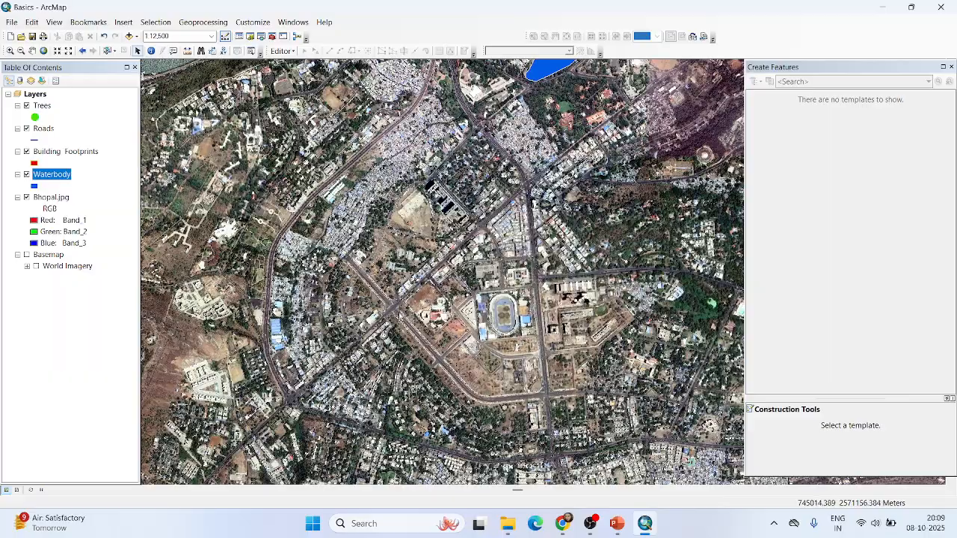
scroll(534, 370, "up", 2)
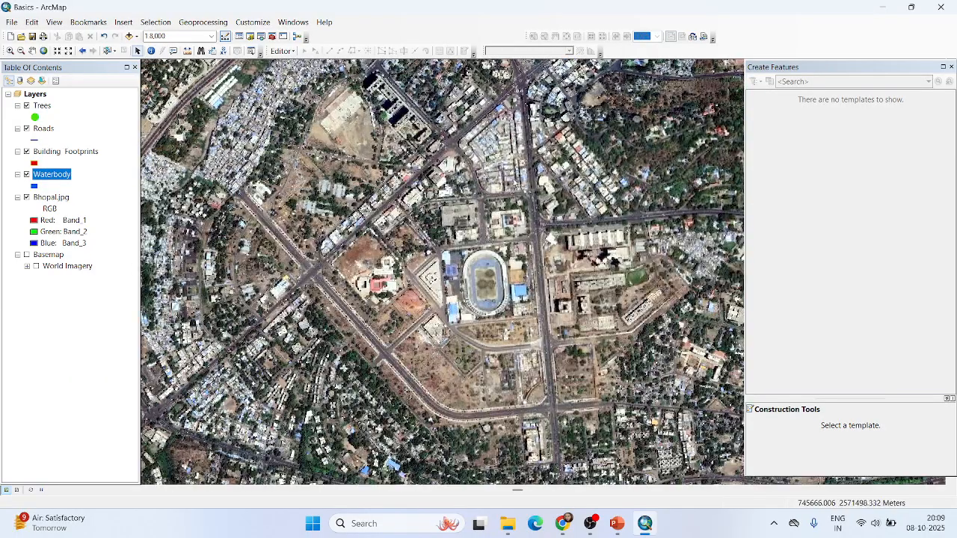
left_click_drag(512, 184, 514, 213)
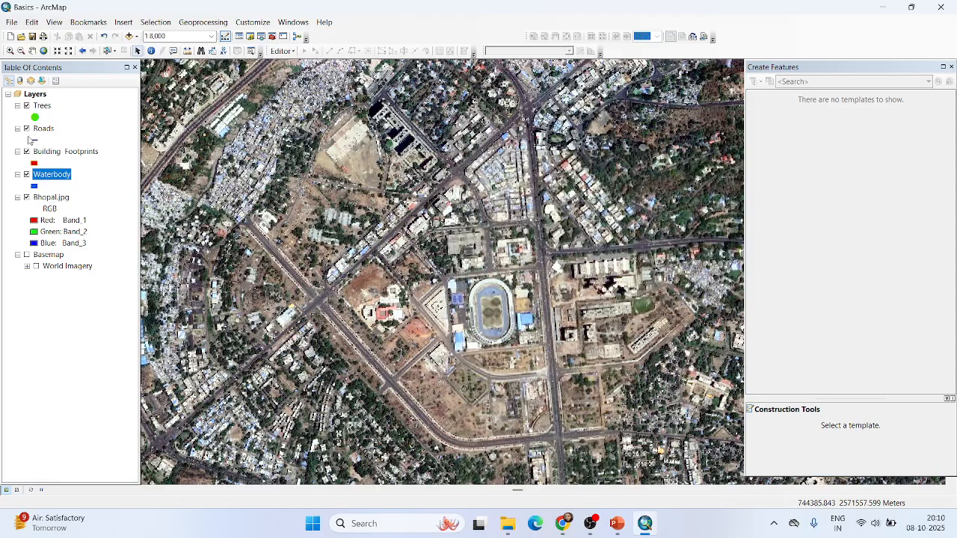
- Set the Roads layer's line symbol to Seville Orange with a width of 3
left_click(37, 141)
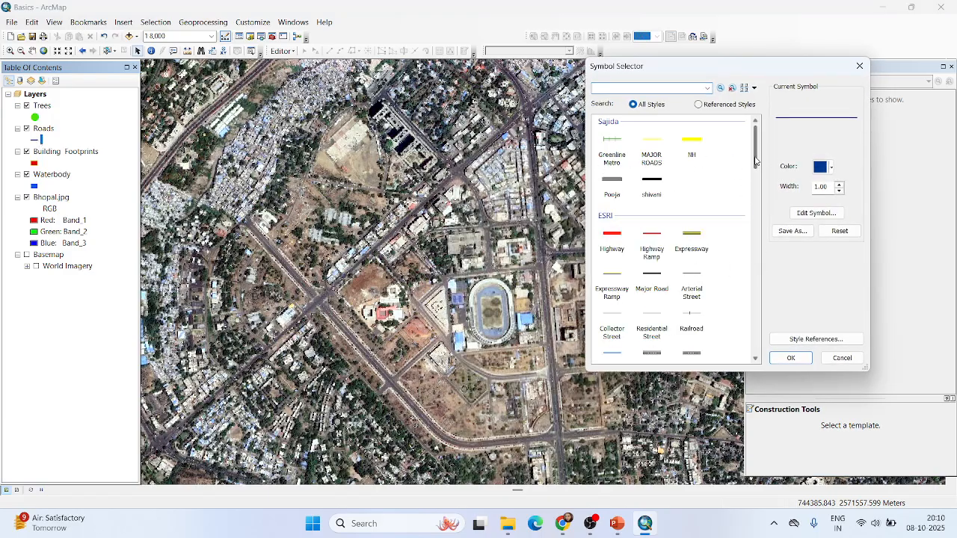
left_click_drag(755, 161, 749, 203)
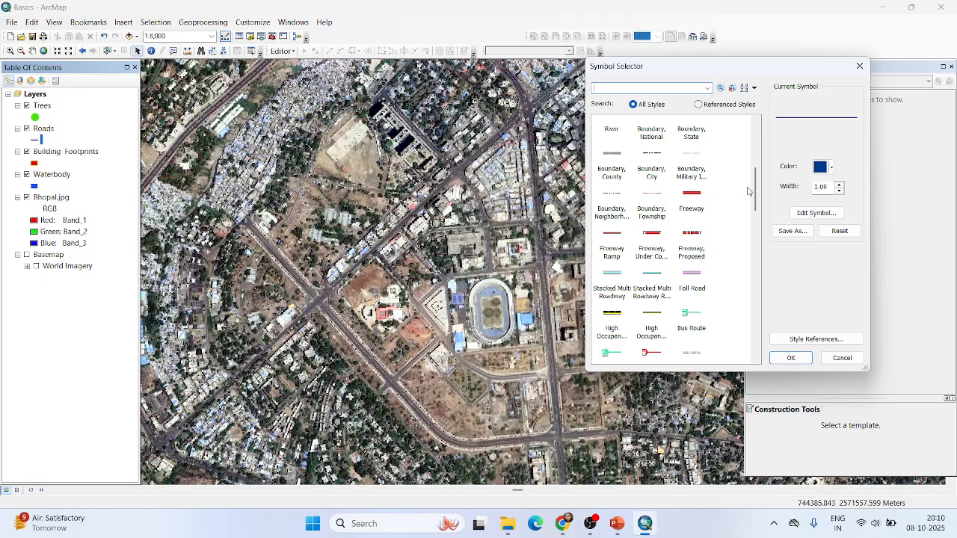
left_click_drag(757, 191, 758, 129)
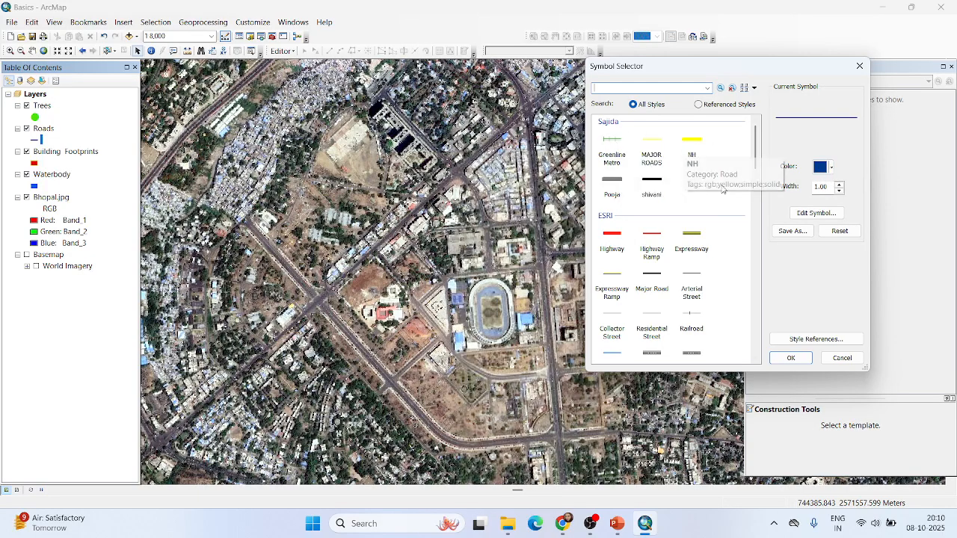
left_click(821, 169)
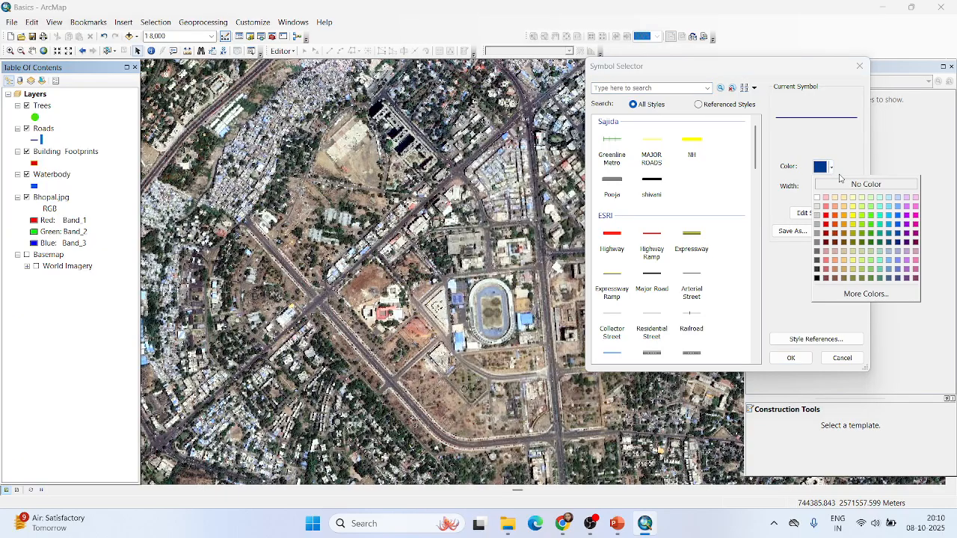
left_click(853, 215)
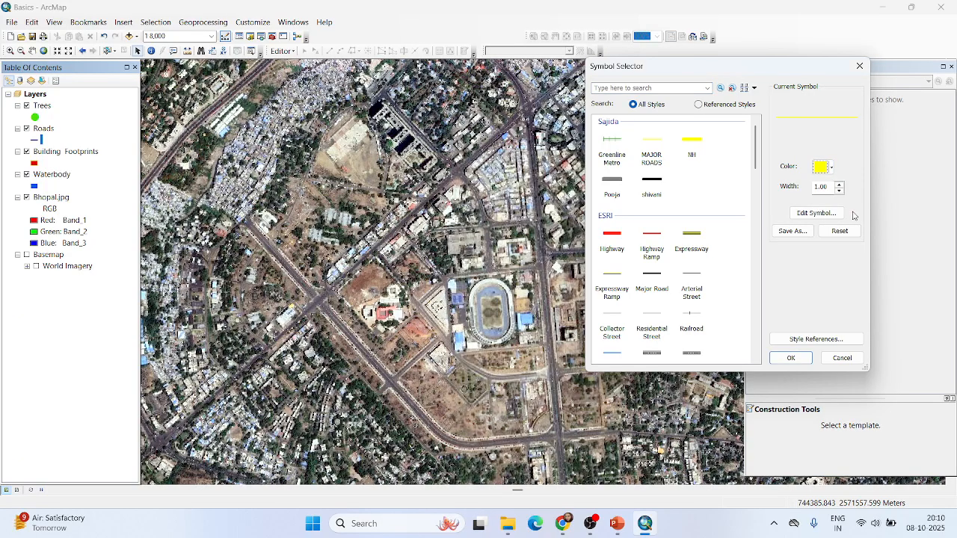
left_click(822, 167)
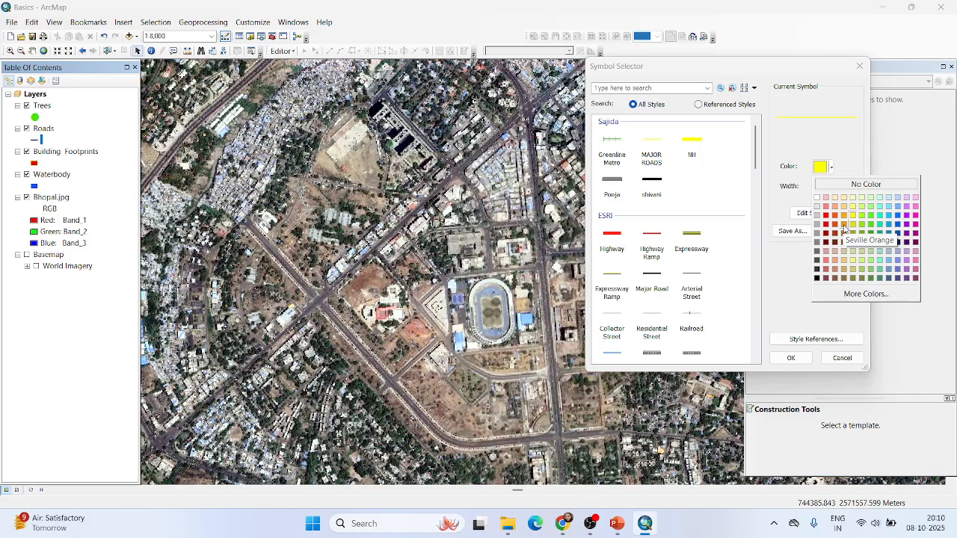
left_click(845, 225)
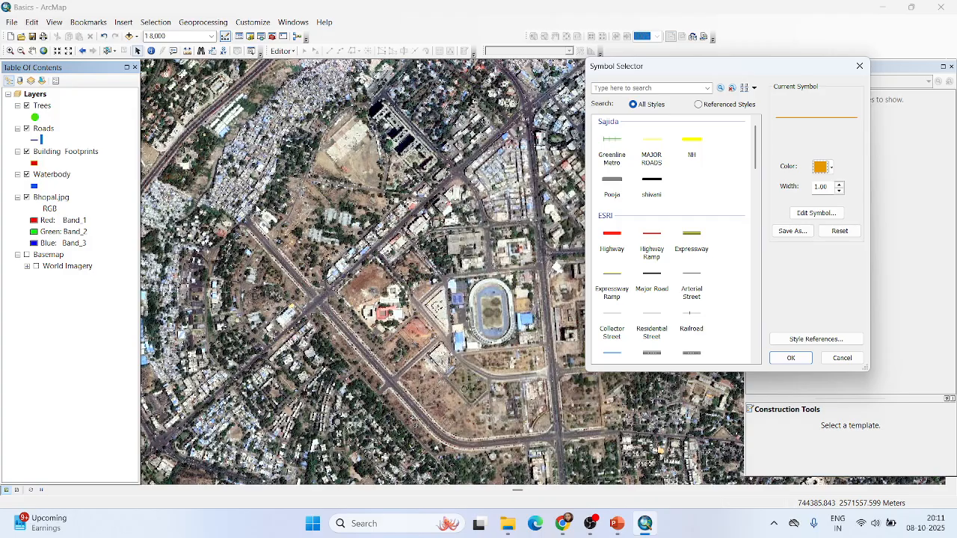
left_click(840, 184)
left_click(840, 184)
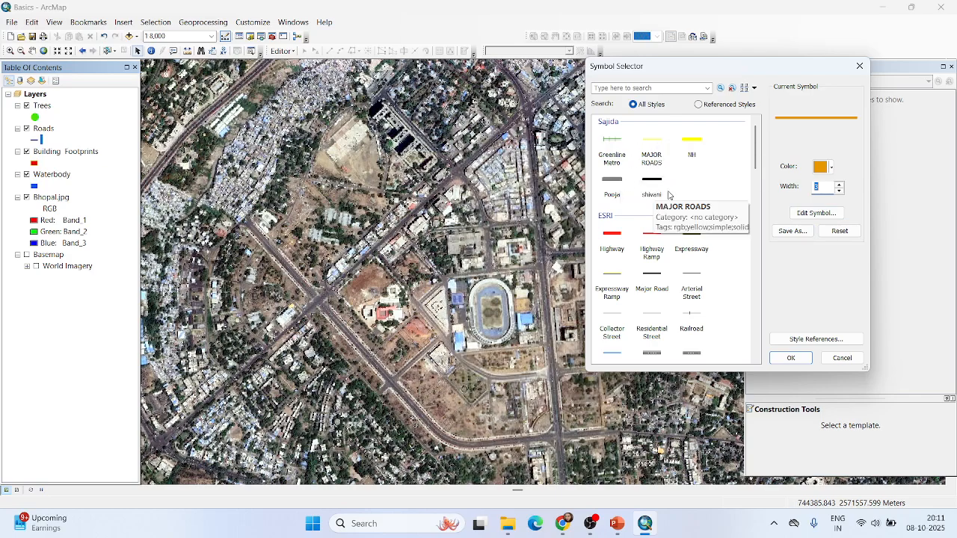
- Save the orange line symbol as Road1 in the Polyline category and apply it to the Roads layer
left_click(797, 233)
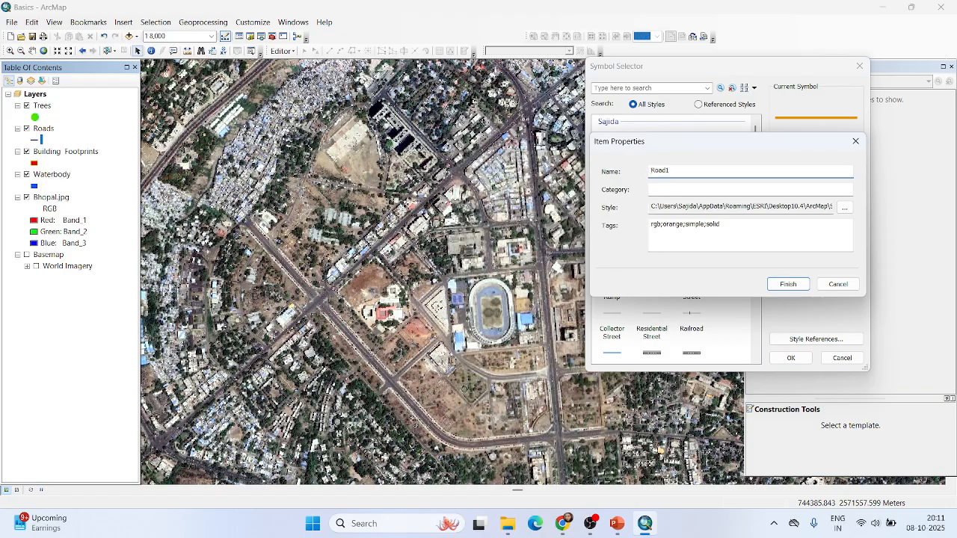
key("Tab")
type("r")
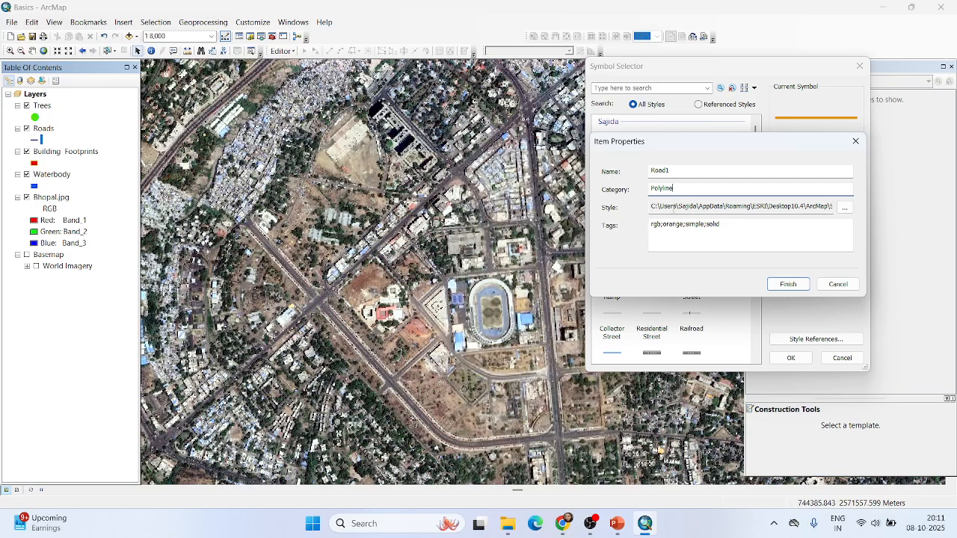
key("Tab")
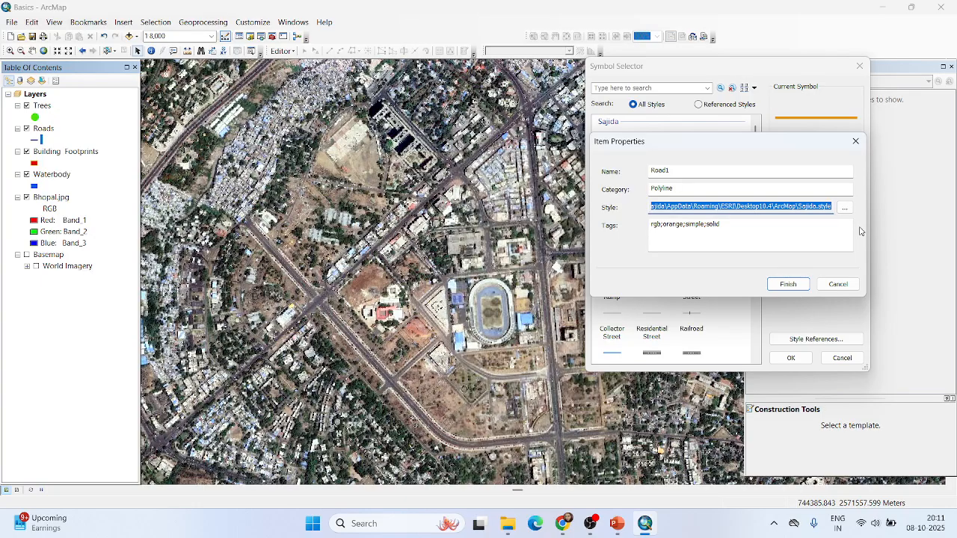
left_click(804, 283)
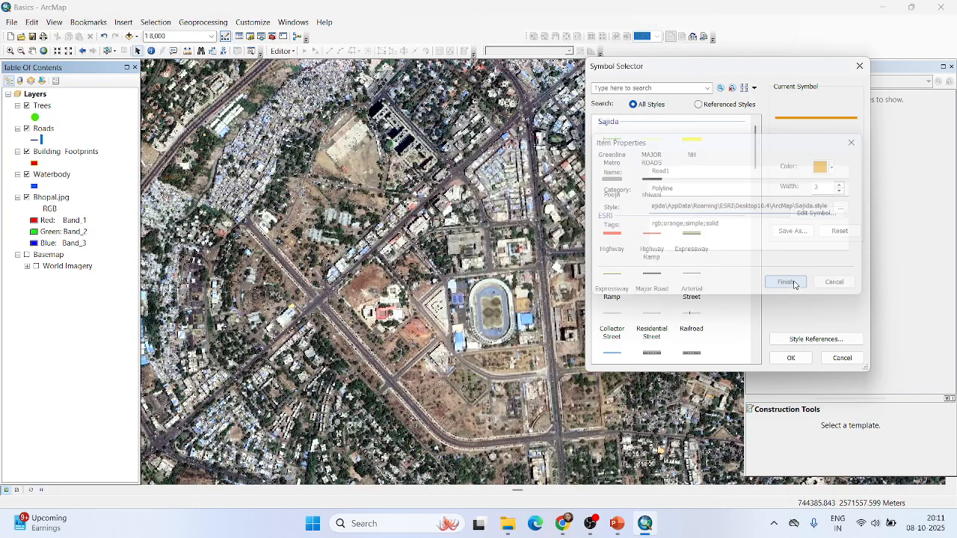
left_click(649, 193)
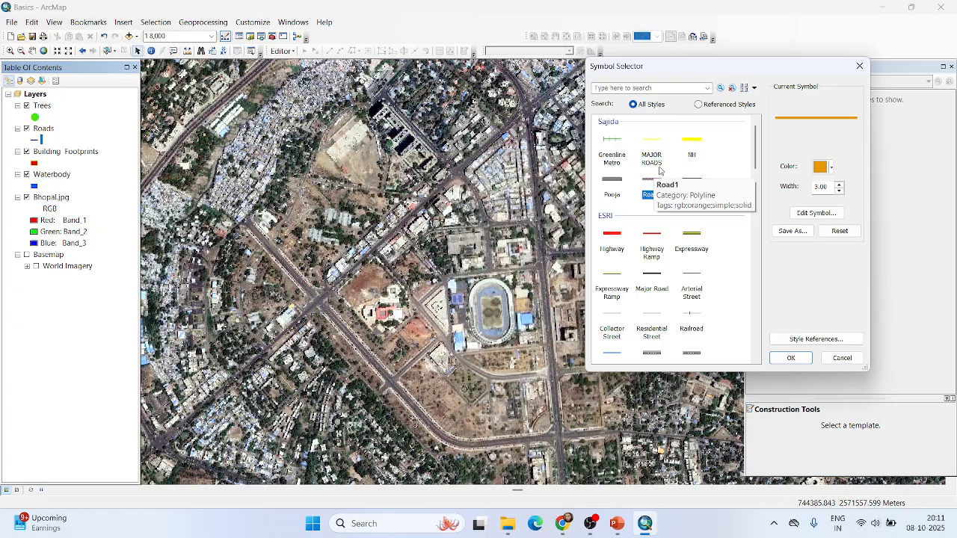
left_click(791, 358)
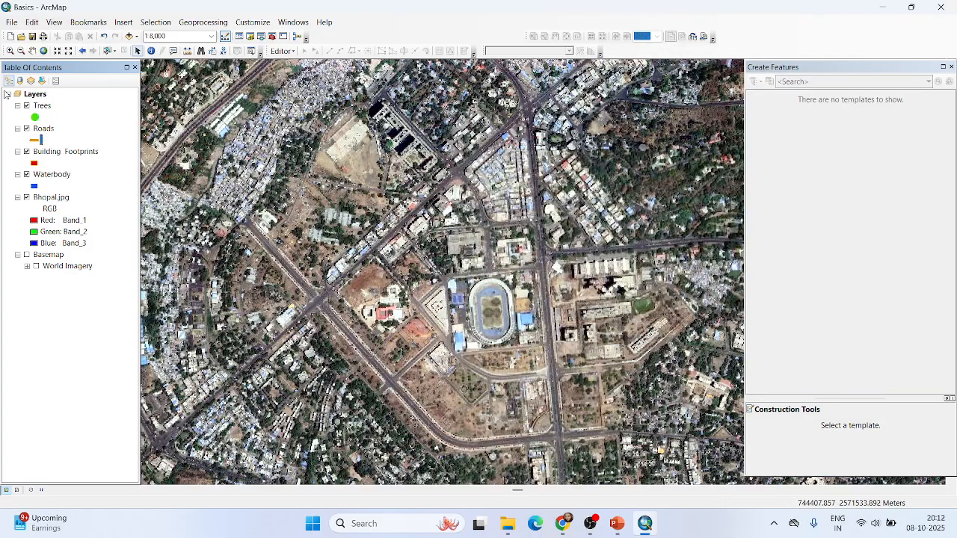
- Start an edit session on the Roads layer and choose the Roads template with the Line construction tool
right_click(44, 131)
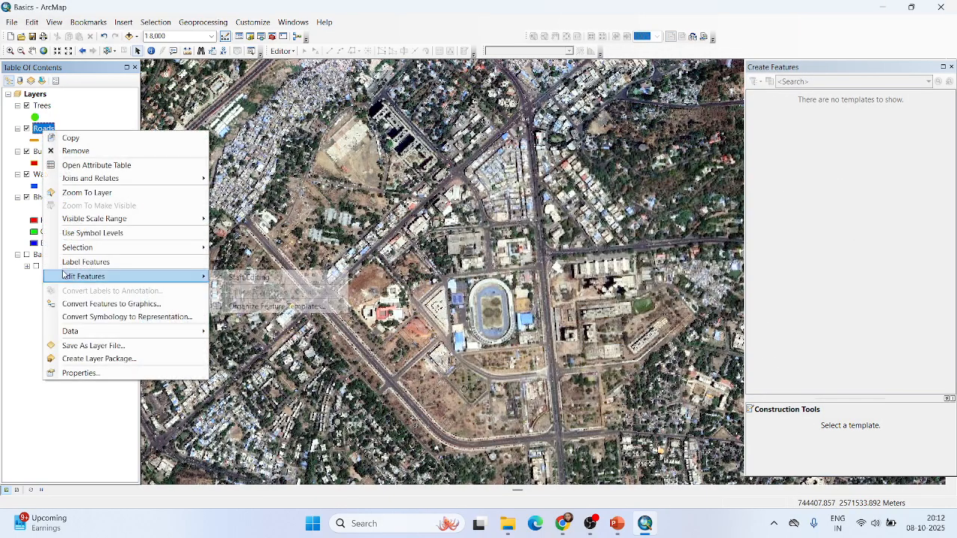
mouse_move(172, 276)
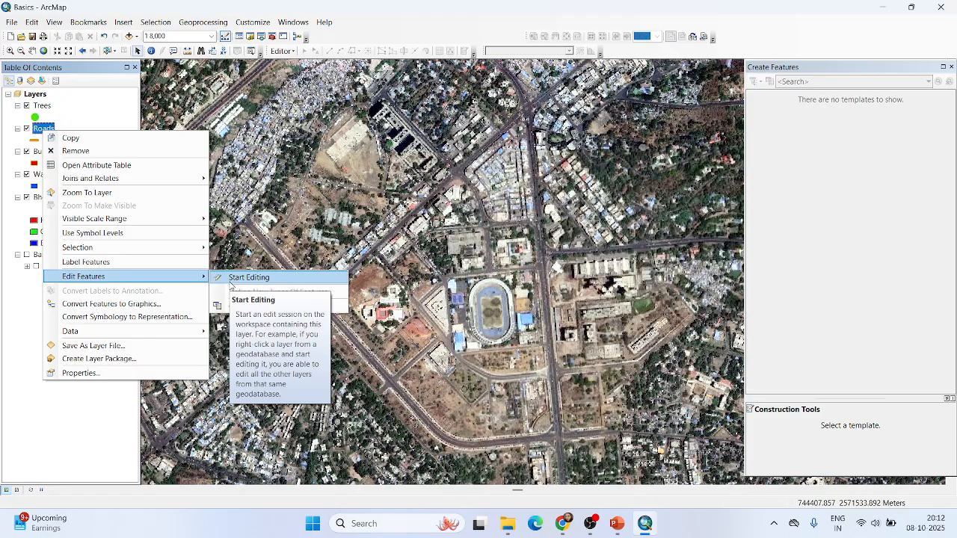
left_click(231, 282)
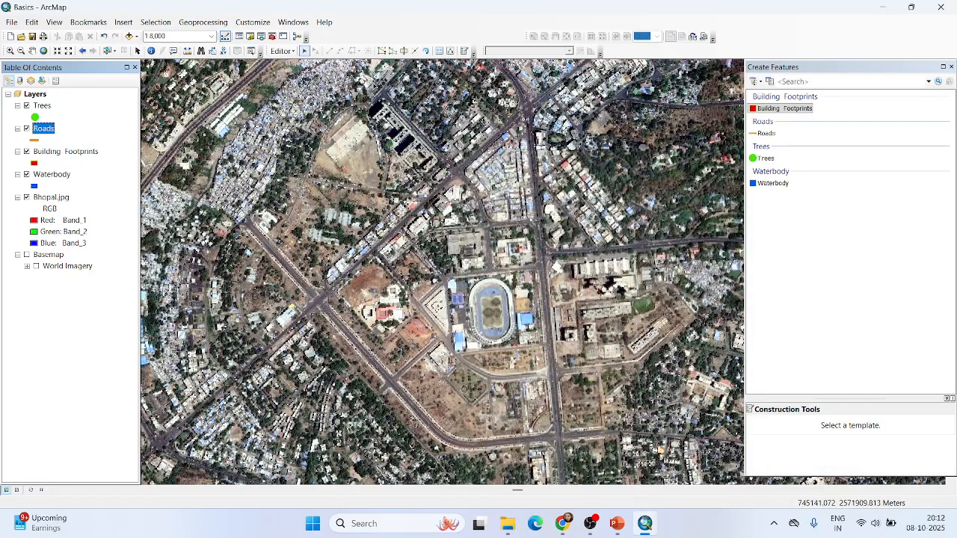
left_click(452, 51)
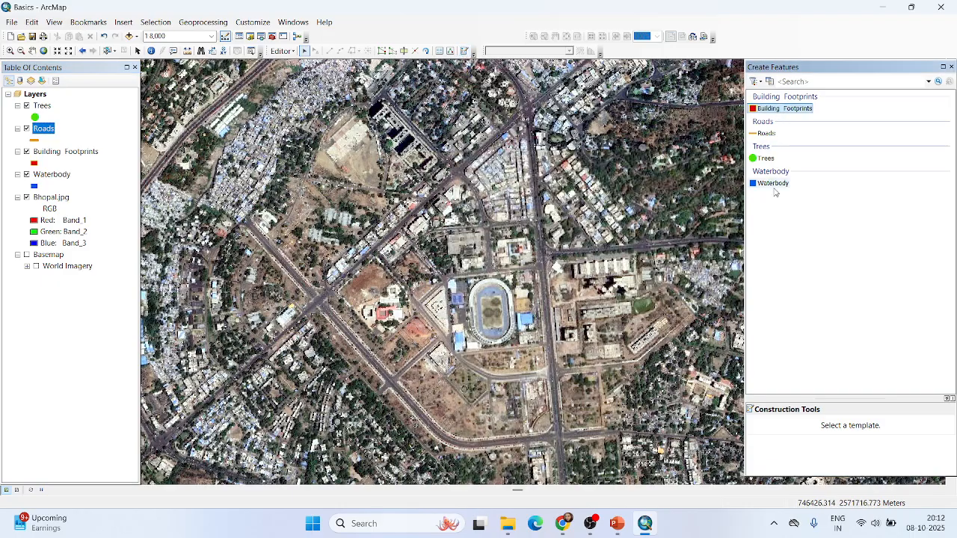
left_click(764, 135)
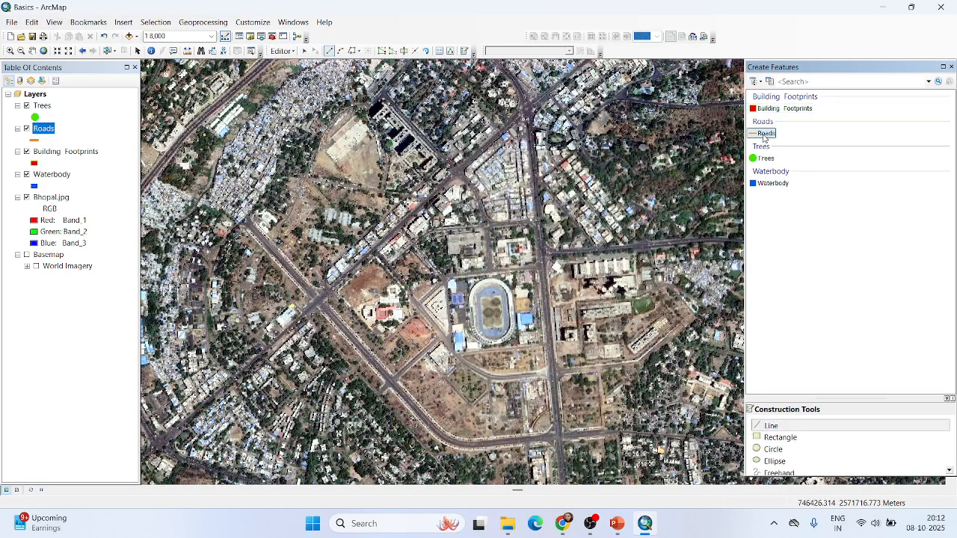
left_click(759, 428)
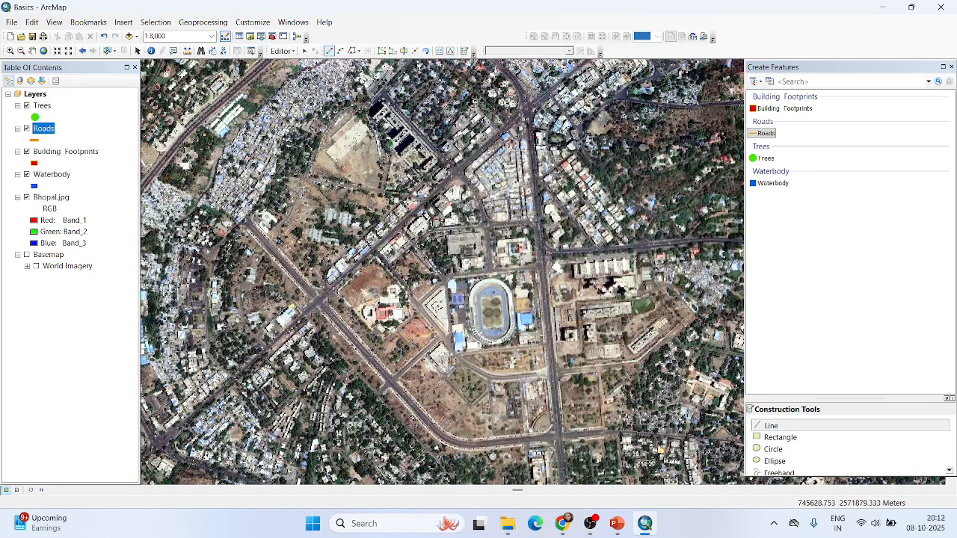
- Begin a Roads line at the large junction north of the stadium, where the diagonal road meets the north-south road
scroll(468, 140, "down", 1)
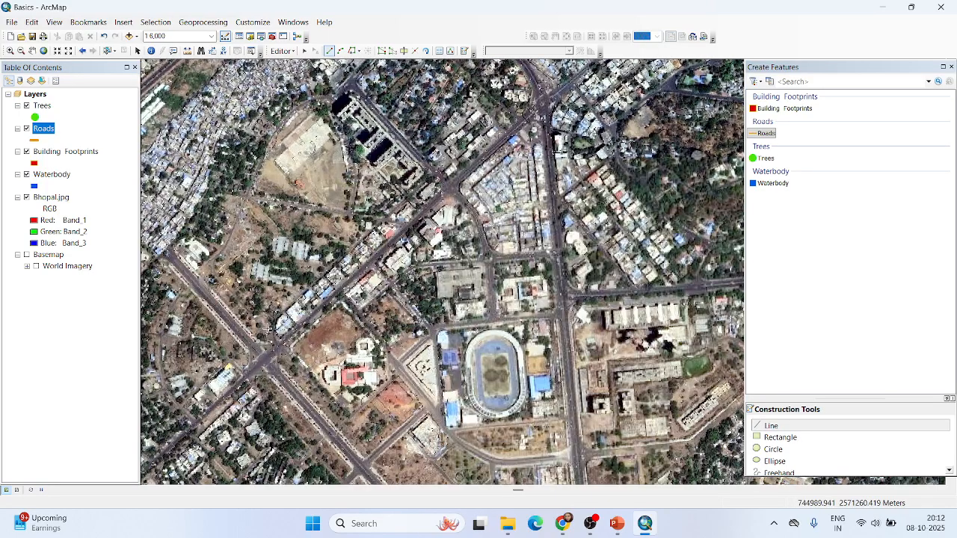
scroll(431, 197, "up", 3)
scroll(534, 175, "down", 3)
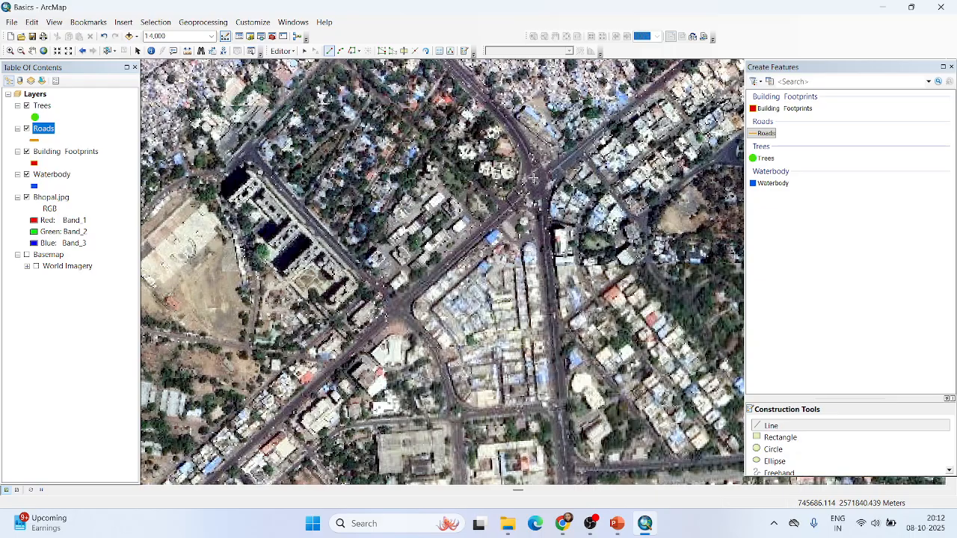
scroll(448, 240, "up", 2)
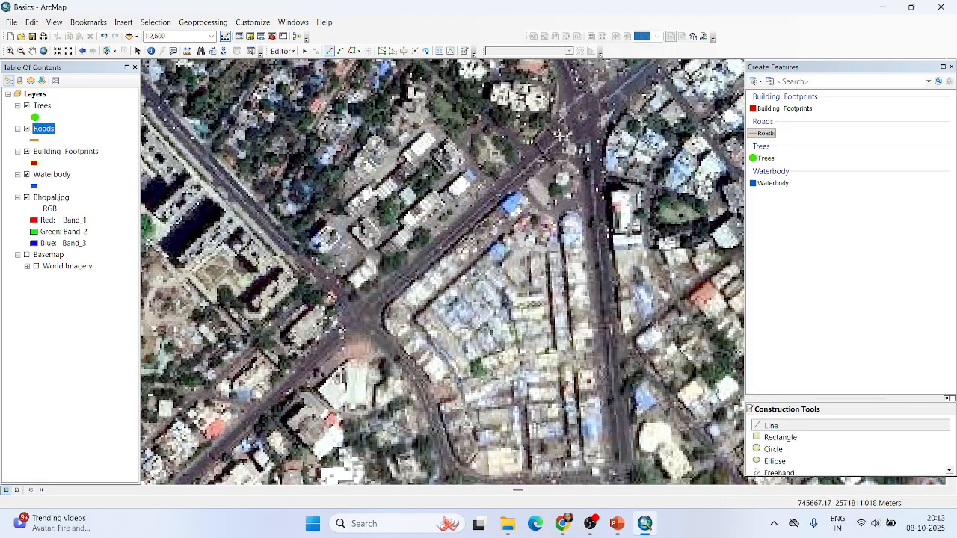
left_click(571, 129)
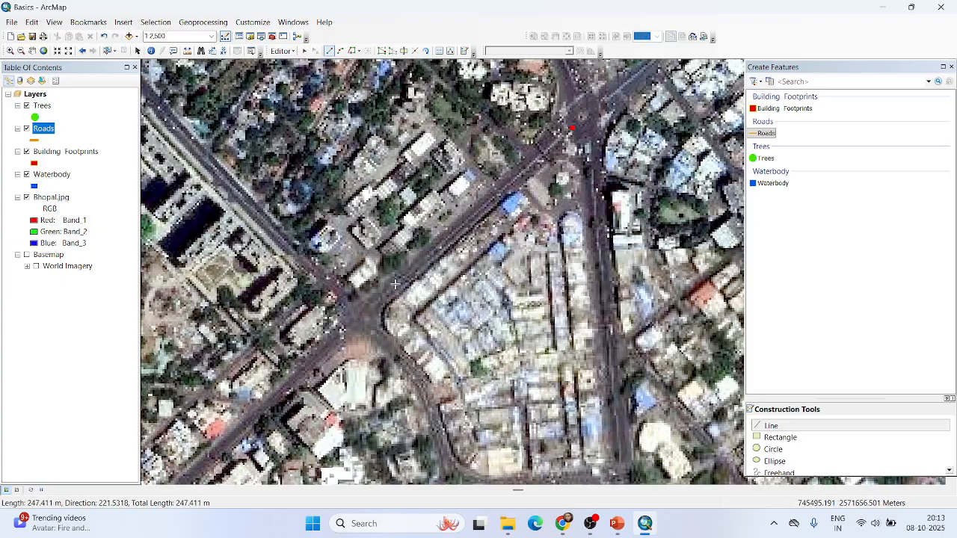
left_click(328, 344)
scroll(643, 163, "up", 2)
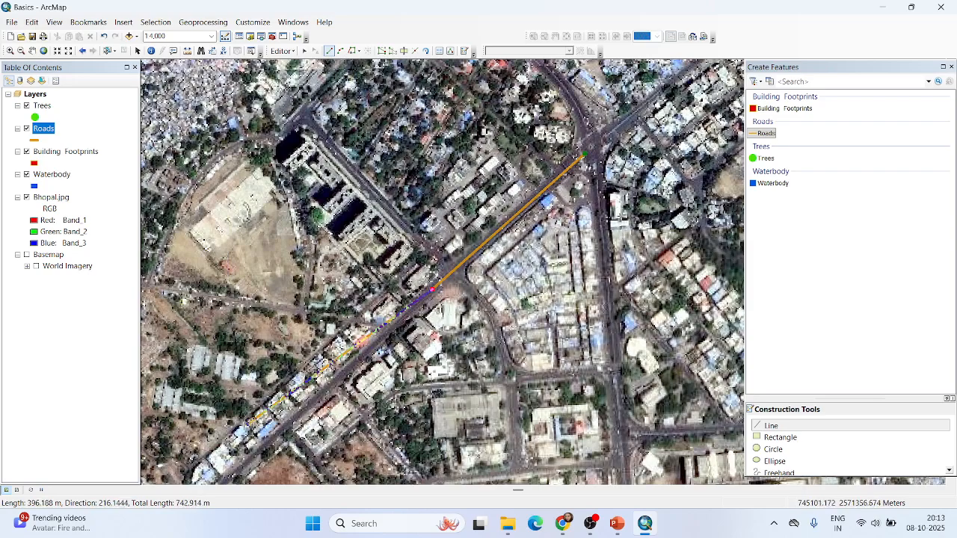
scroll(294, 426, "down", 3)
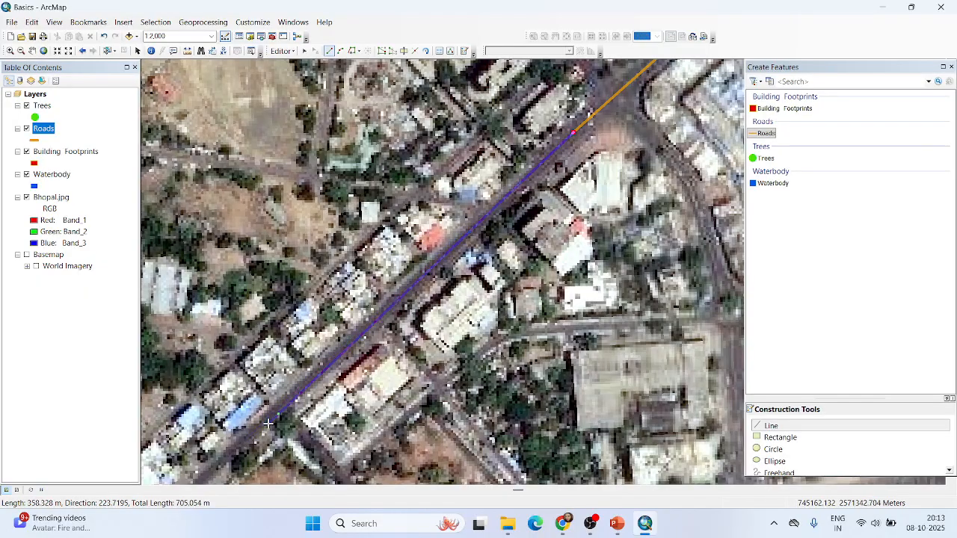
left_click(420, 130)
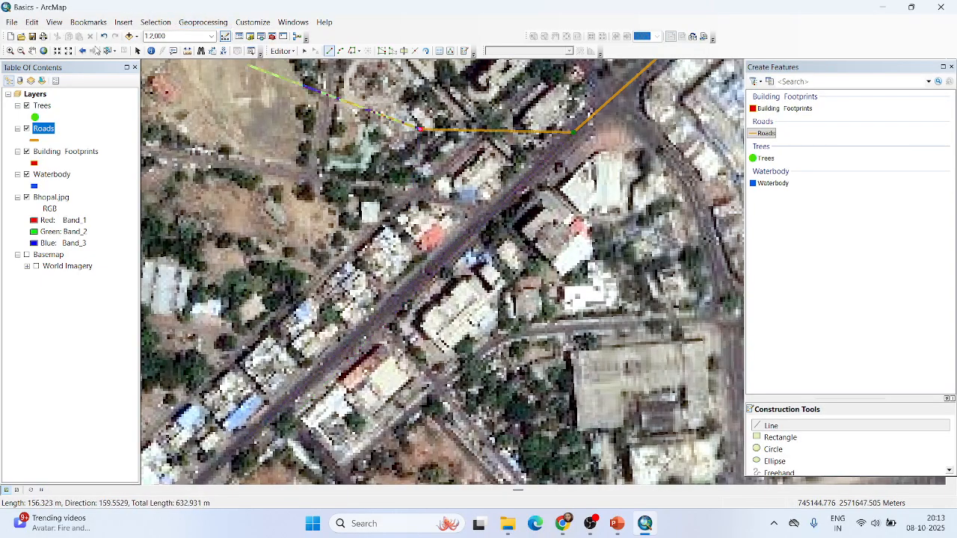
left_click(104, 36)
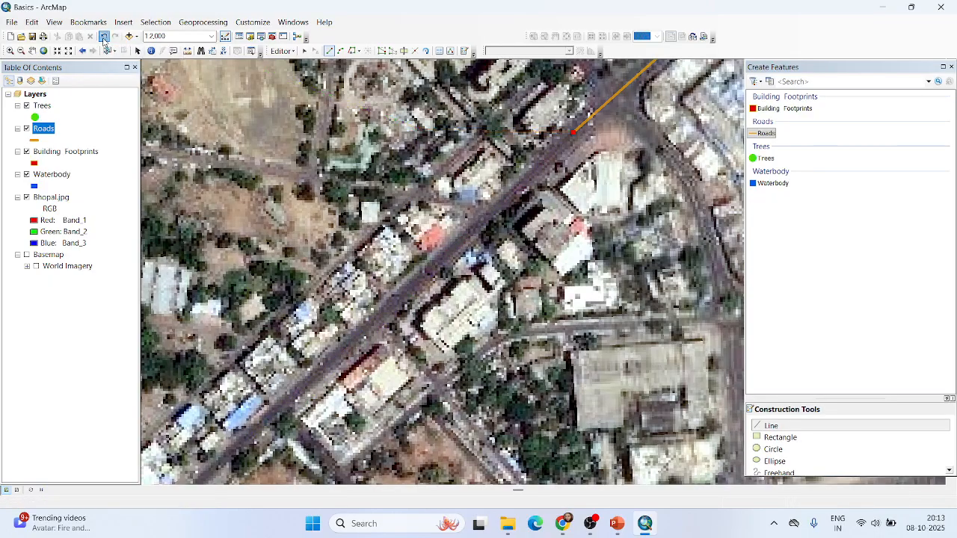
left_click(104, 36)
- Trace the diagonal road southwest through the two intermediate junctions to the far southwestern intersection, finishing the line at about 1666 m
scroll(471, 243, "up", 2)
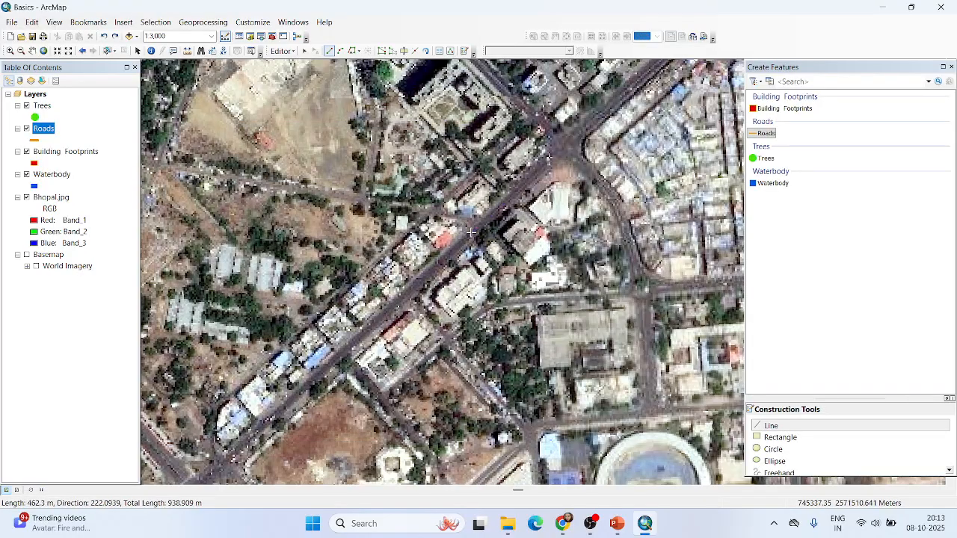
left_click(540, 170)
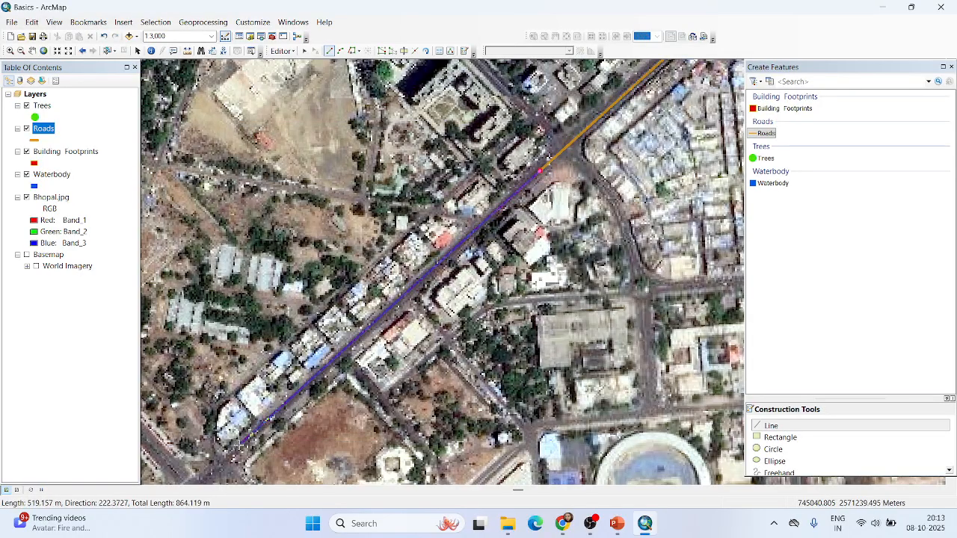
left_click(215, 471)
scroll(553, 202, "up", 3)
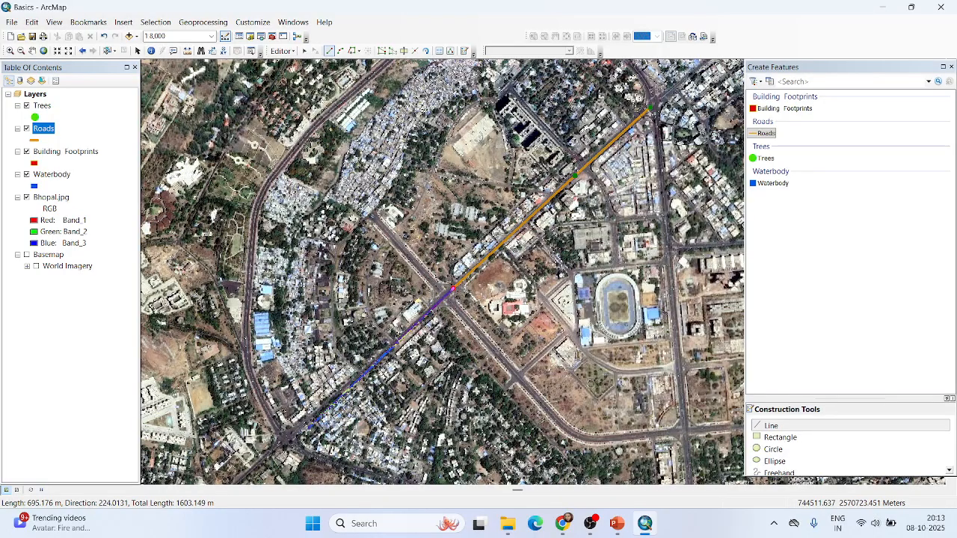
scroll(314, 426, "down", 1)
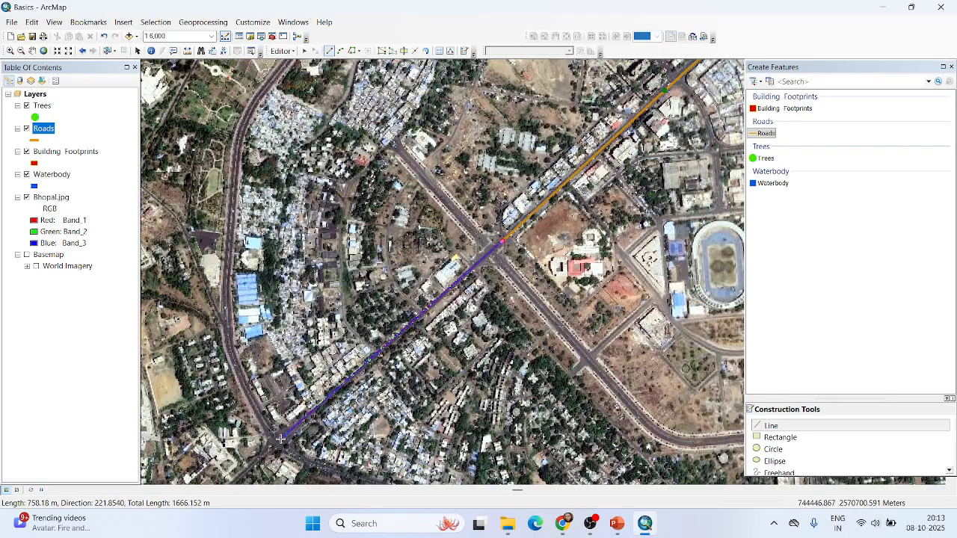
double_click(281, 439)
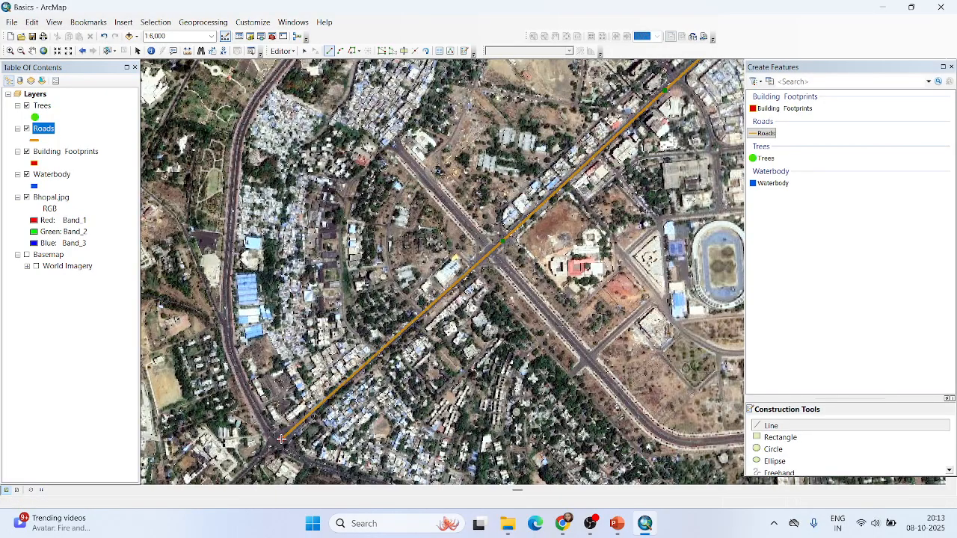
- Digitise the crossing road as a straight line from its northwestern end, across the diagonal road, to just before its southeastern bend
left_click(395, 145)
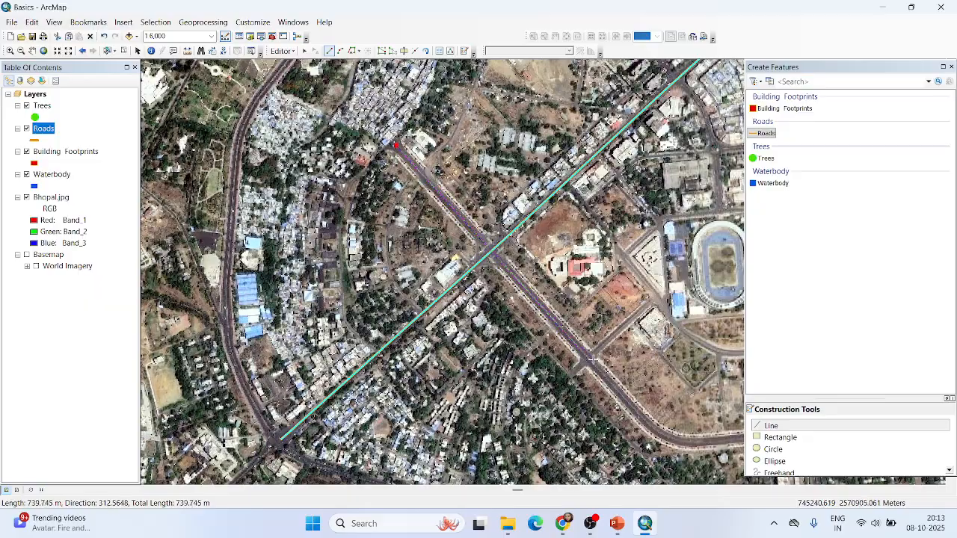
double_click(608, 378)
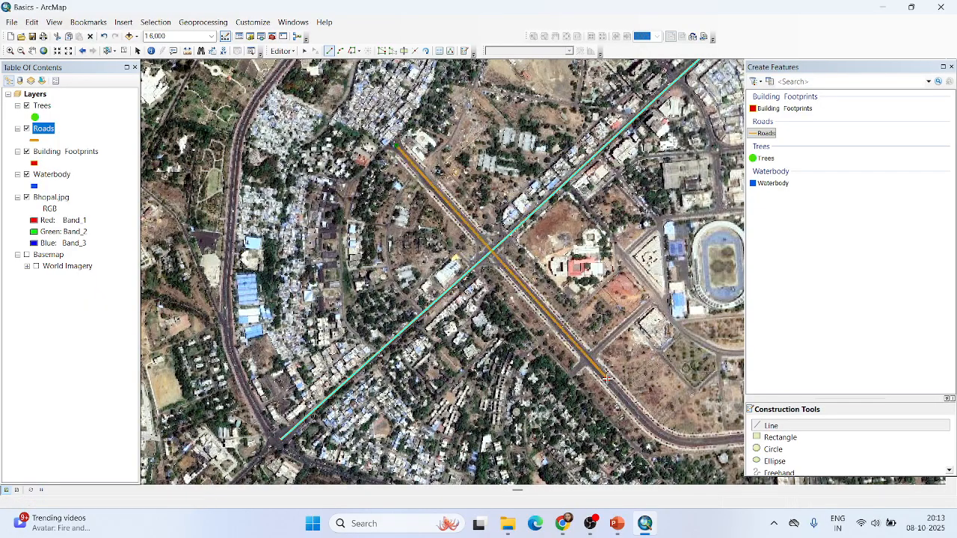
- Trace the crossing road around its southeastern bend and east beyond the north-south road, finishing the Roads line at about 1538 m
scroll(520, 295, "up", 2)
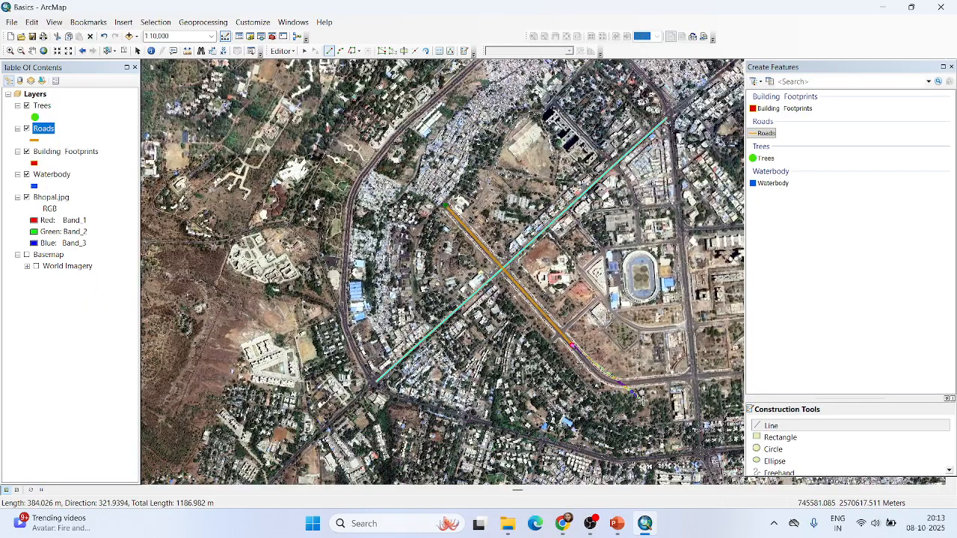
scroll(641, 401, "down", 4)
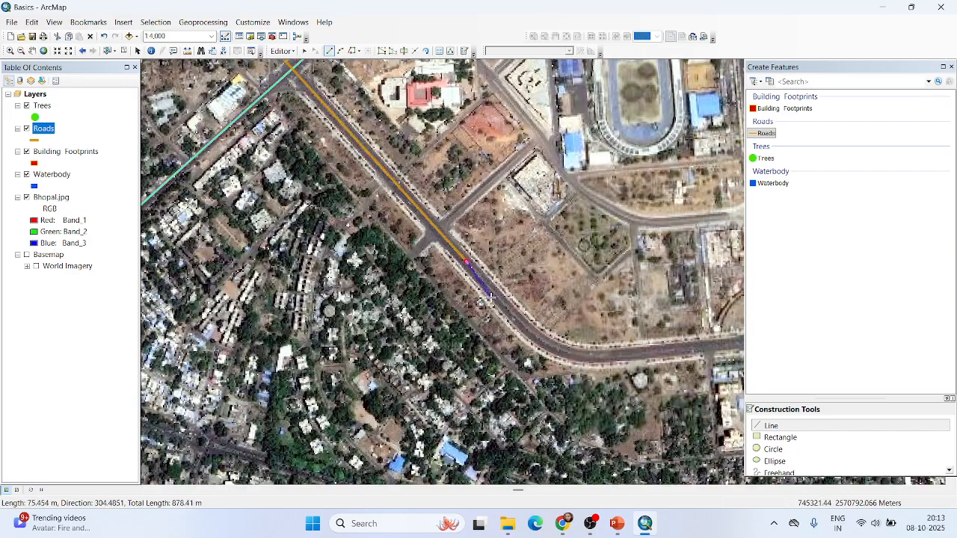
left_click(507, 308)
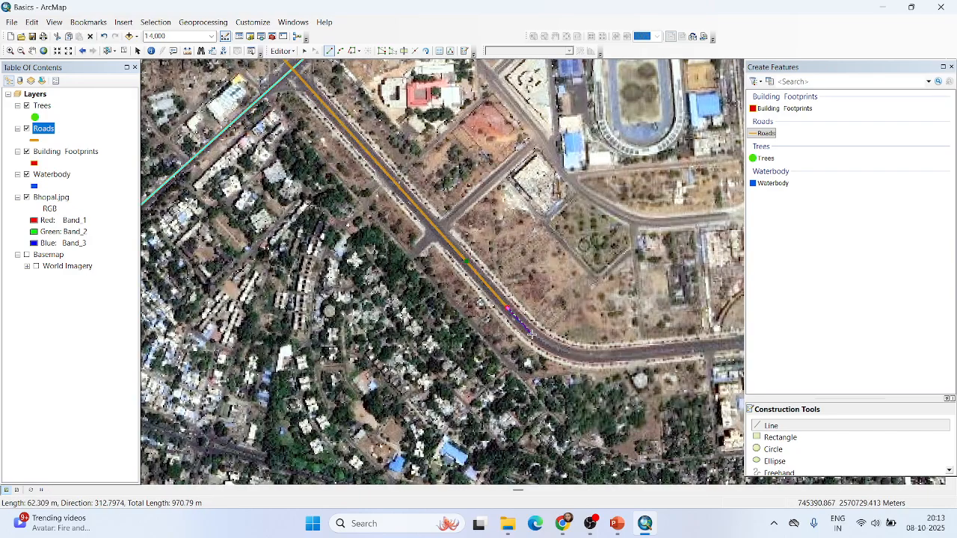
left_click(524, 326)
left_click(540, 340)
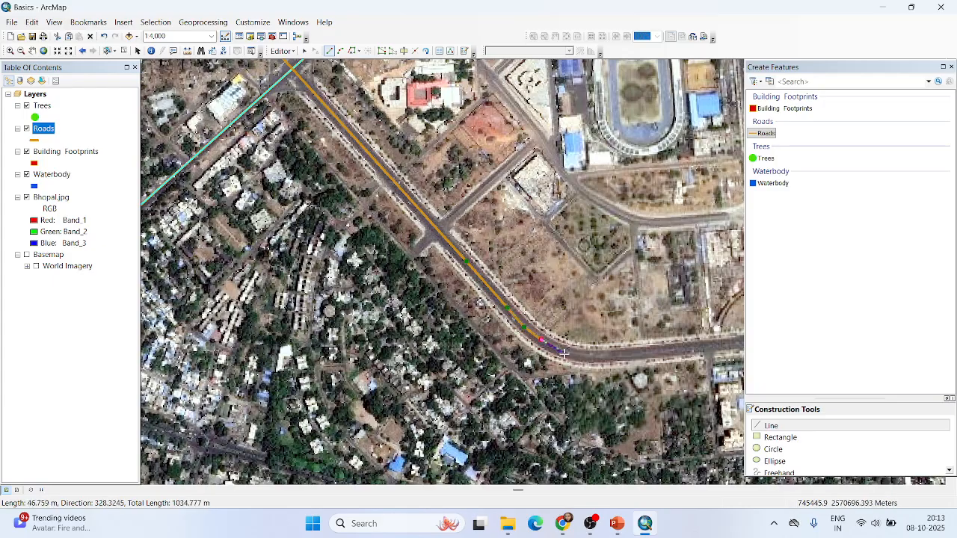
left_click(566, 352)
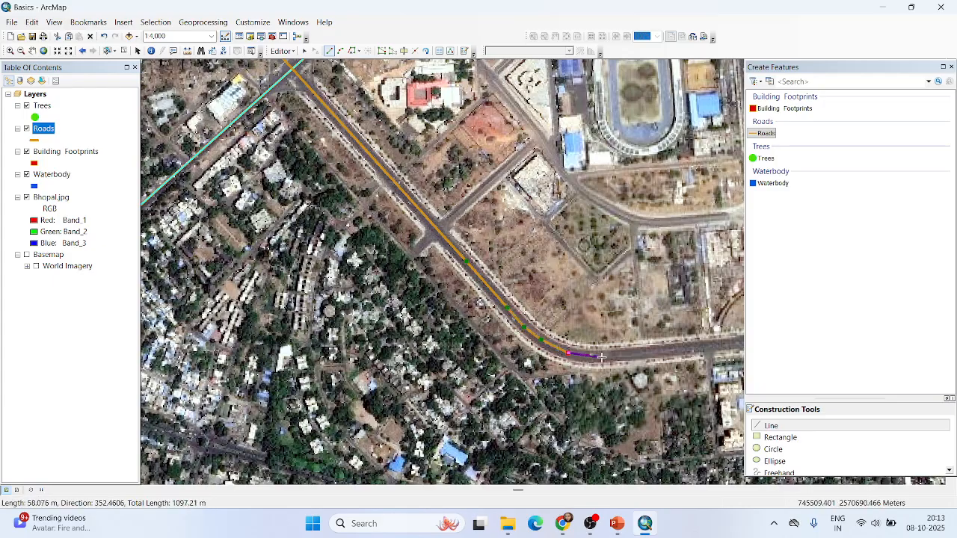
scroll(621, 355, "down", 2)
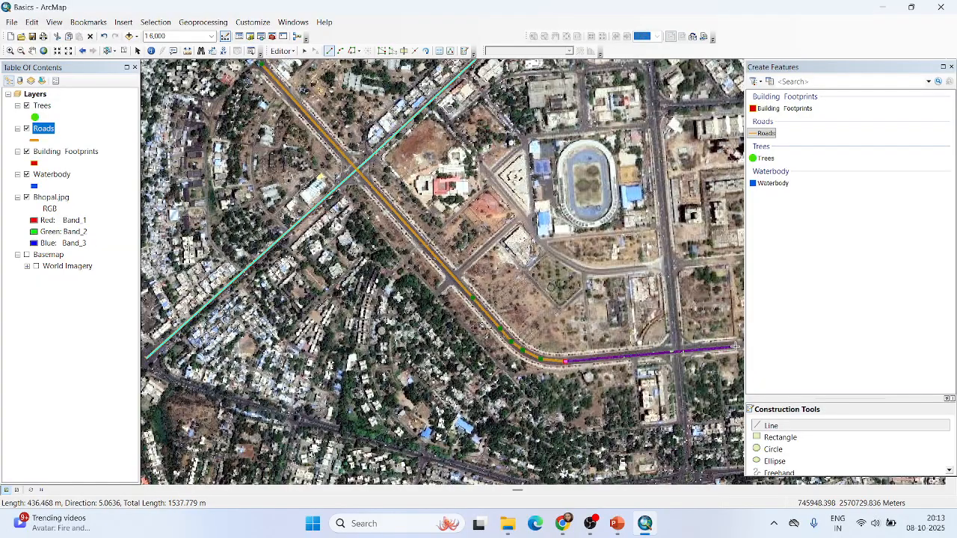
double_click(733, 348)
- Digitise the north-south road east of the stadium as a Roads line from the large northern junction to south of the crossing road
scroll(551, 342, "down", 2)
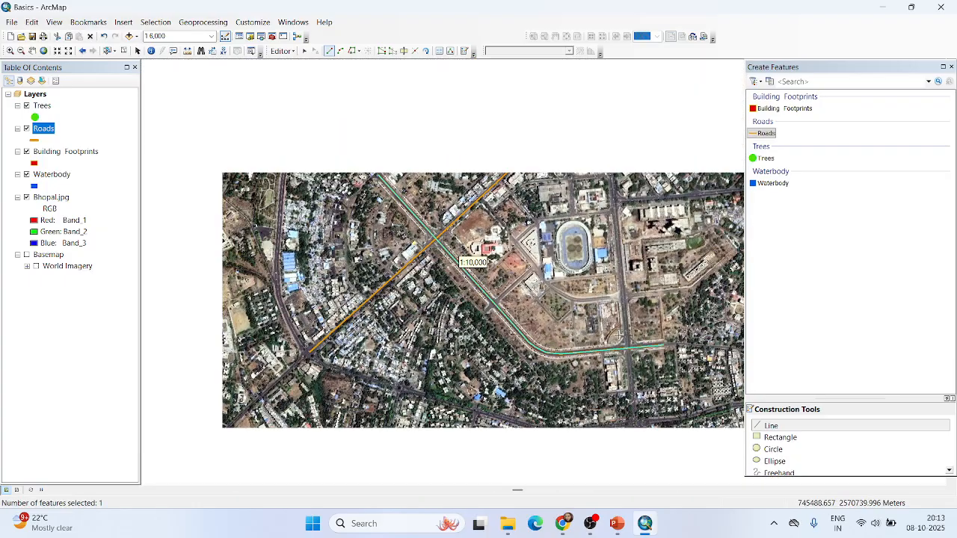
scroll(605, 94, "up", 2)
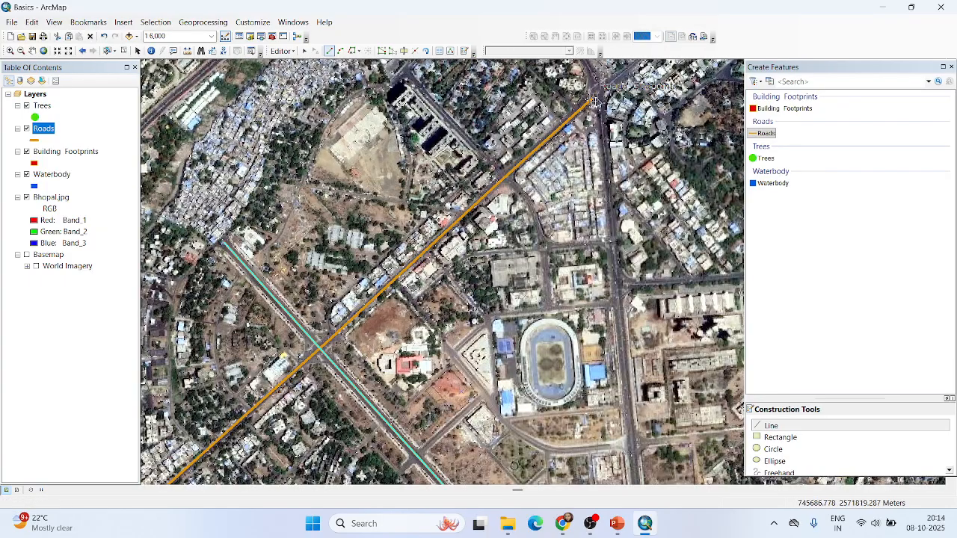
left_click(593, 97)
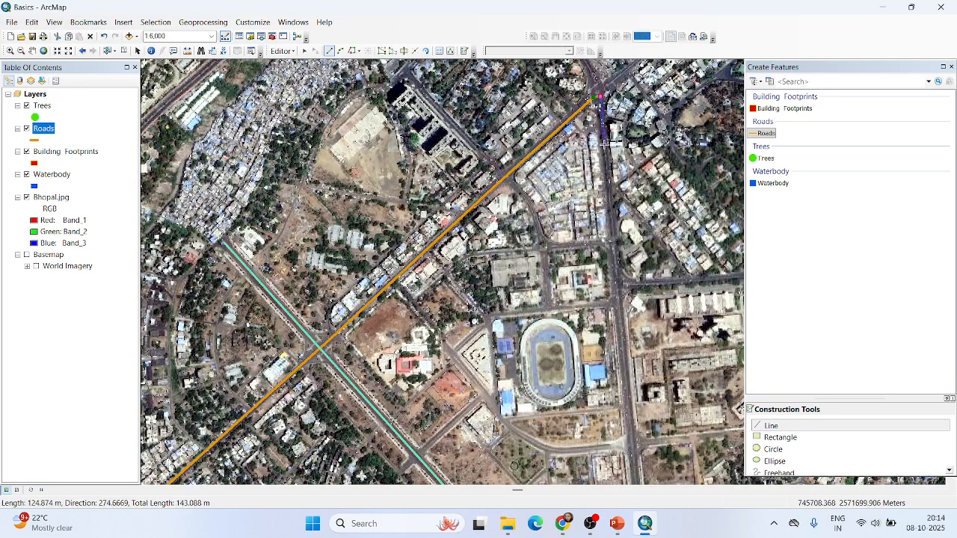
scroll(606, 214, "down", 2)
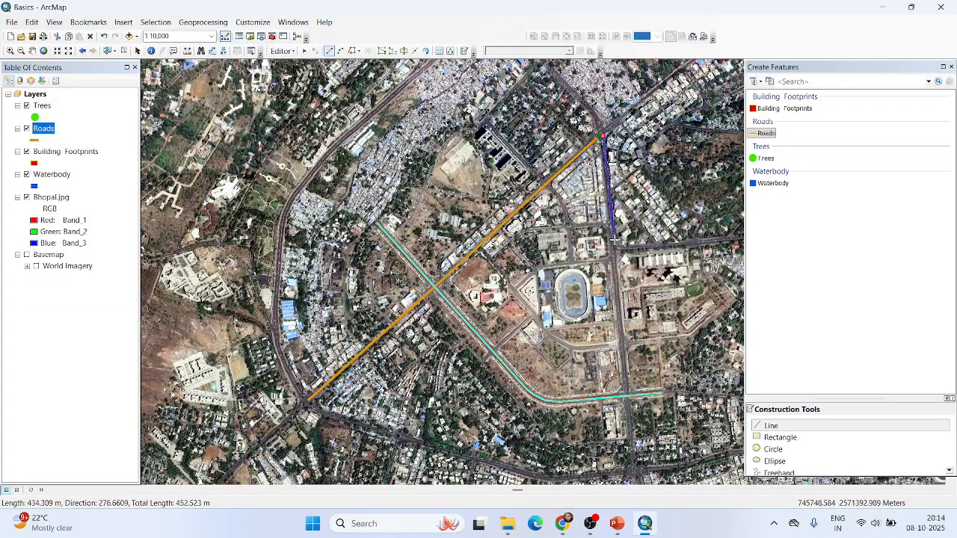
double_click(631, 452)
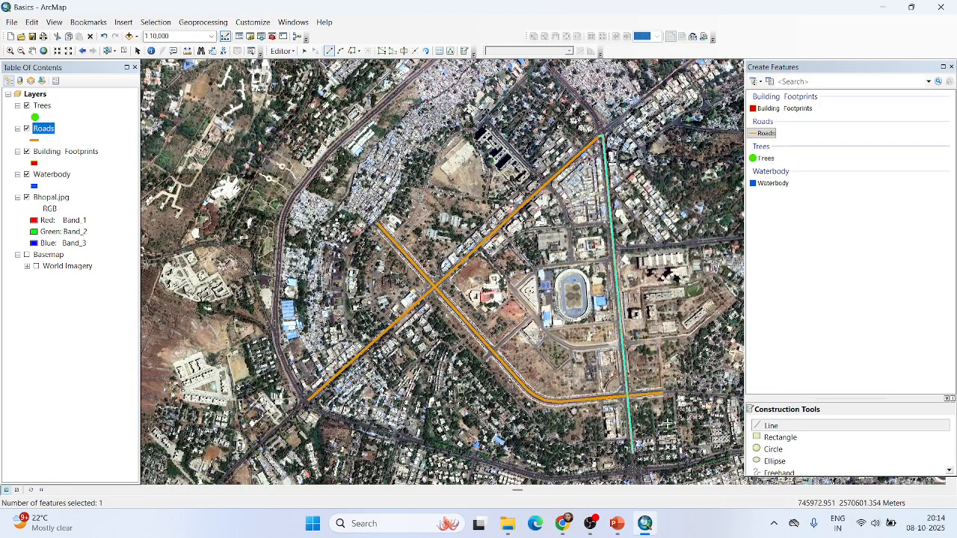
- Digitise the side road from the crossing road northeast to the road west of the stadium, about 236 m long, and delete that line
scroll(597, 292, "up", 2)
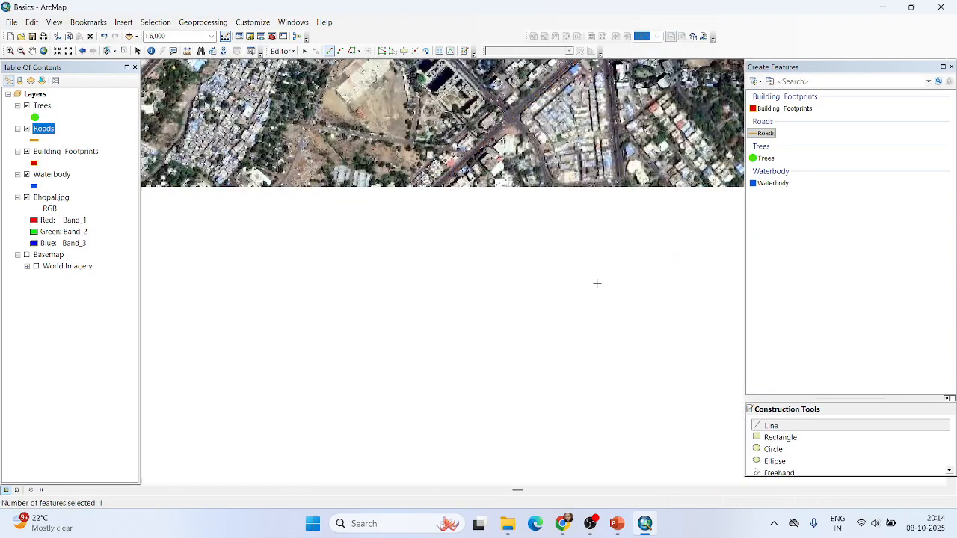
scroll(458, 393, "up", 1)
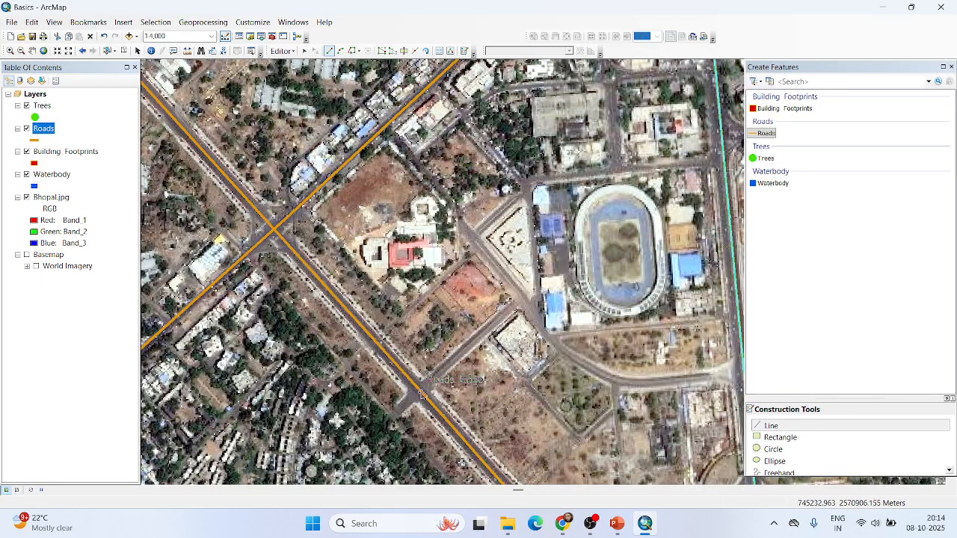
scroll(422, 394, "up", 1)
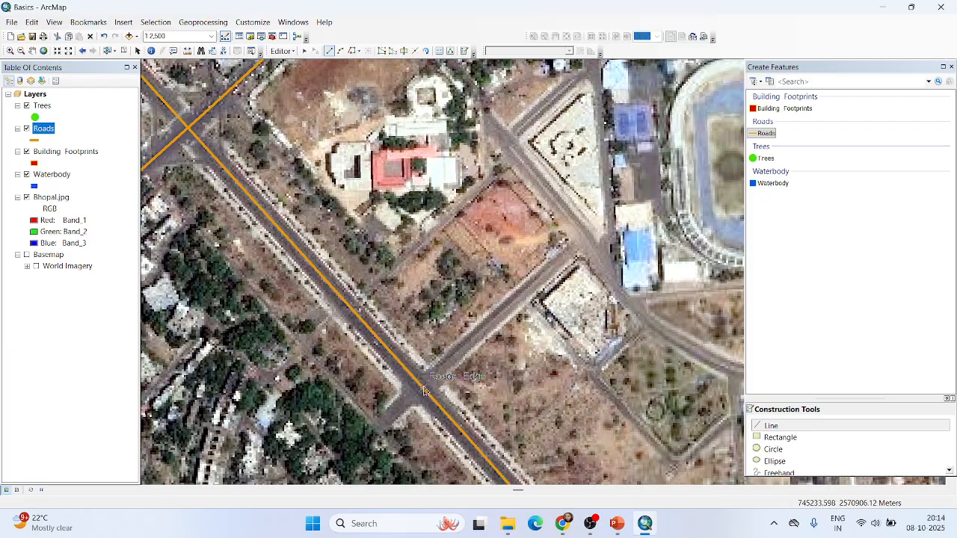
left_click(423, 389)
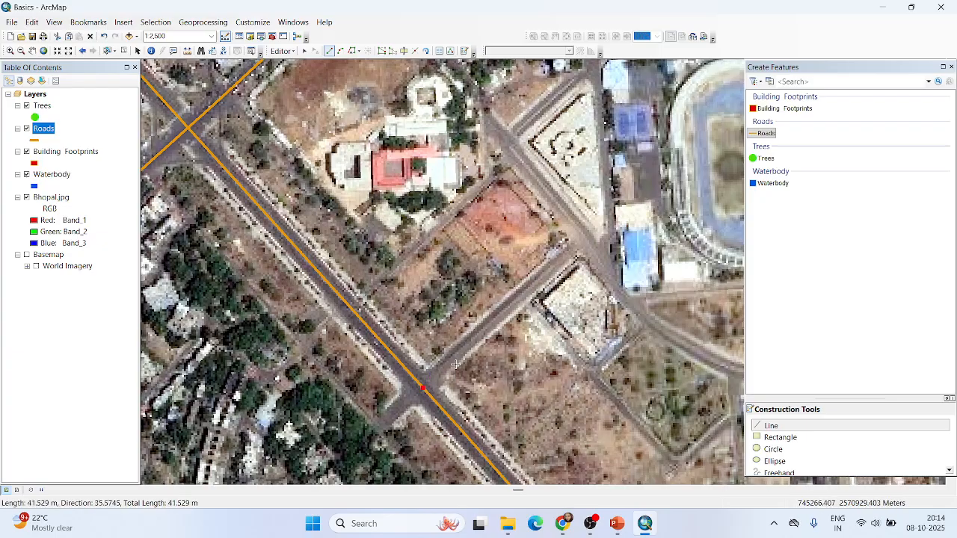
double_click(584, 240)
left_click(585, 241)
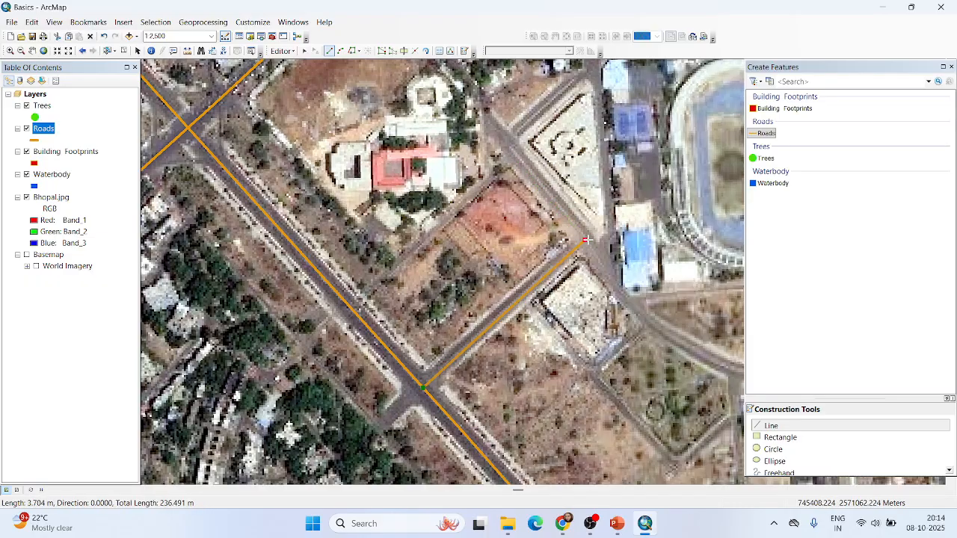
scroll(586, 240, "up", 2)
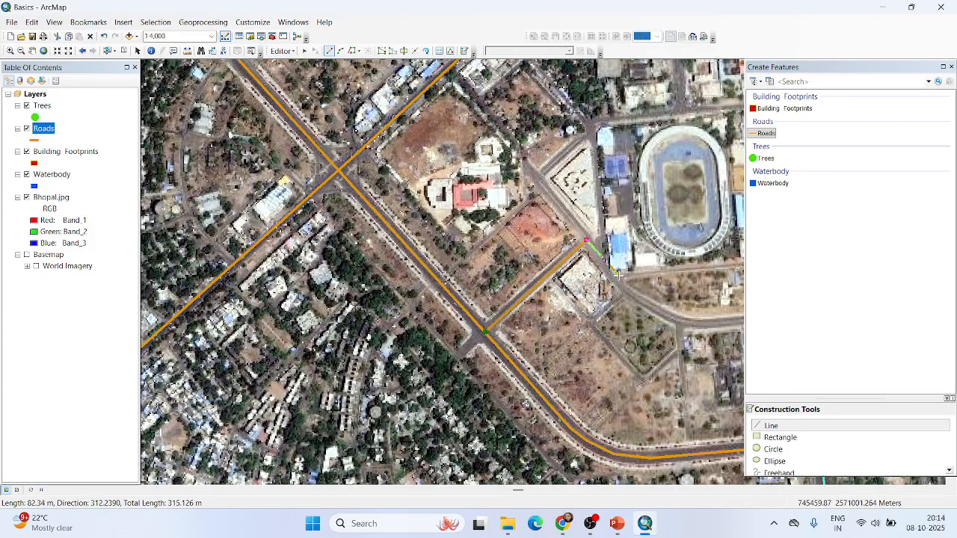
double_click(587, 240)
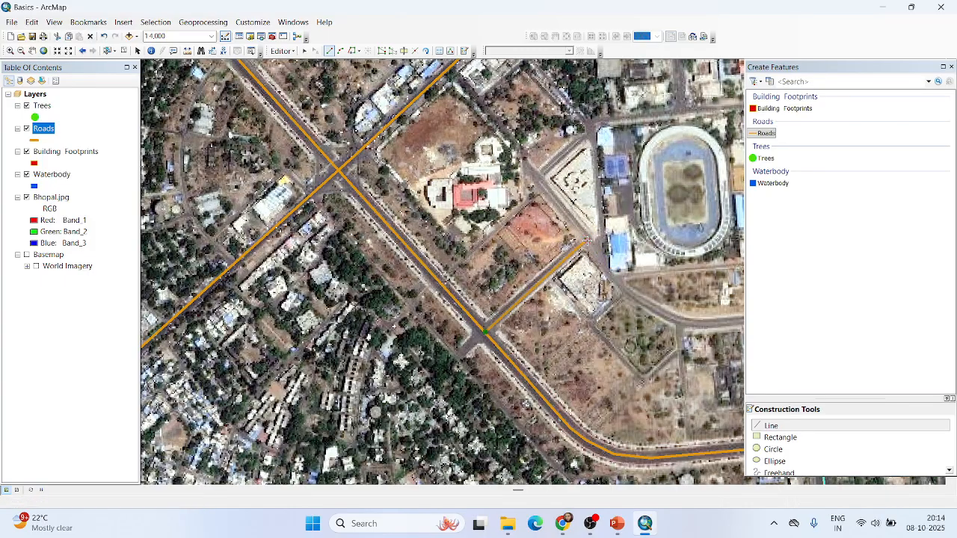
scroll(566, 227, "down", 2)
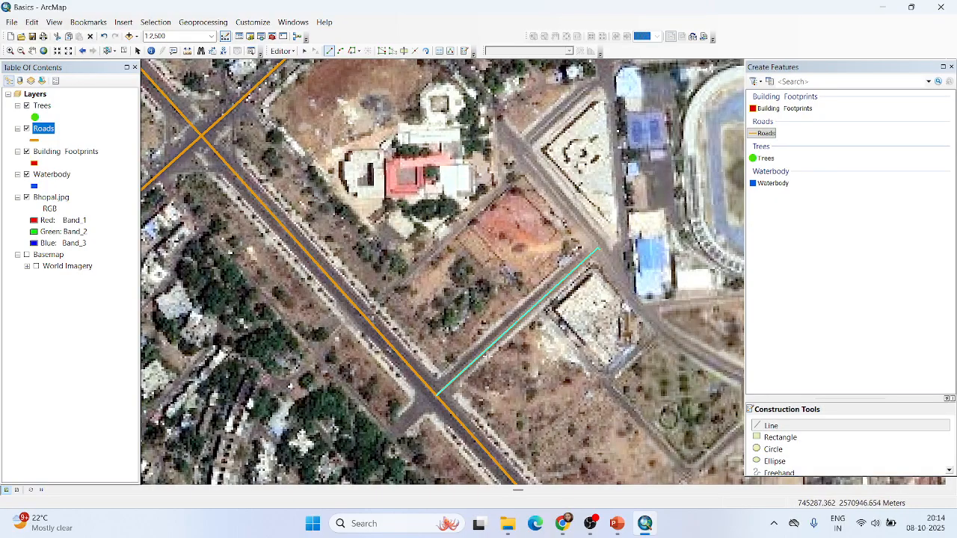
key("Delete")
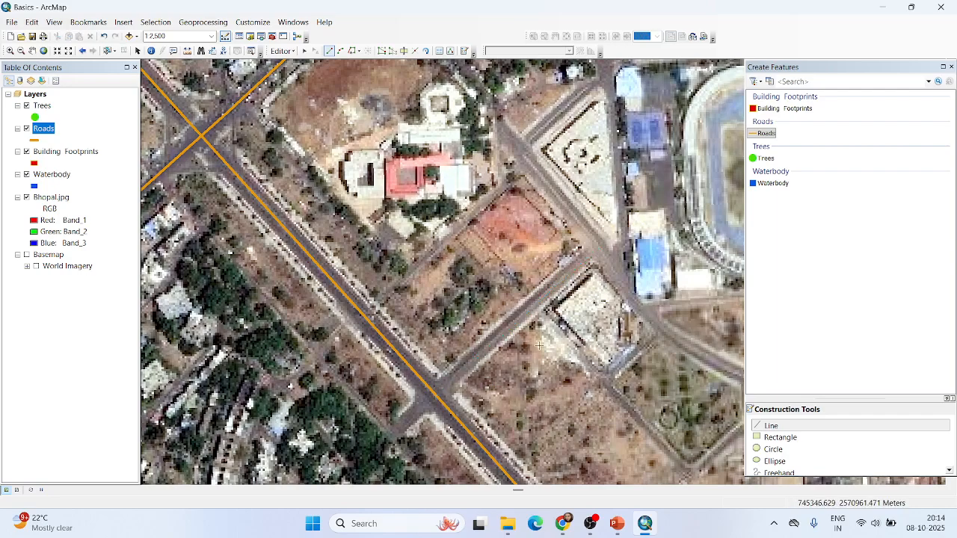
- Draw a two-segment Roads line from the side-road junction northeast across the red-soil plot, turning east to the buildings beside the stadium
left_click(437, 395)
left_click(550, 208)
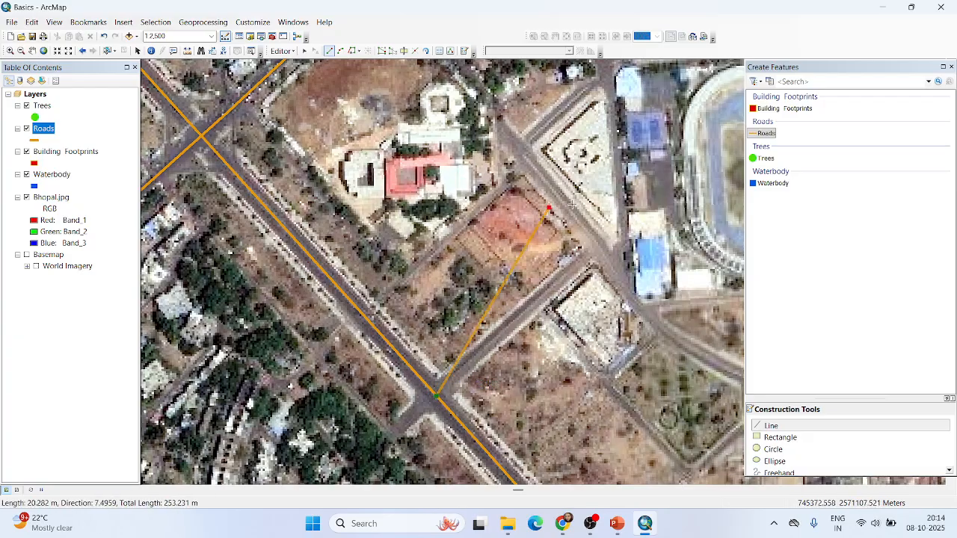
double_click(664, 209)
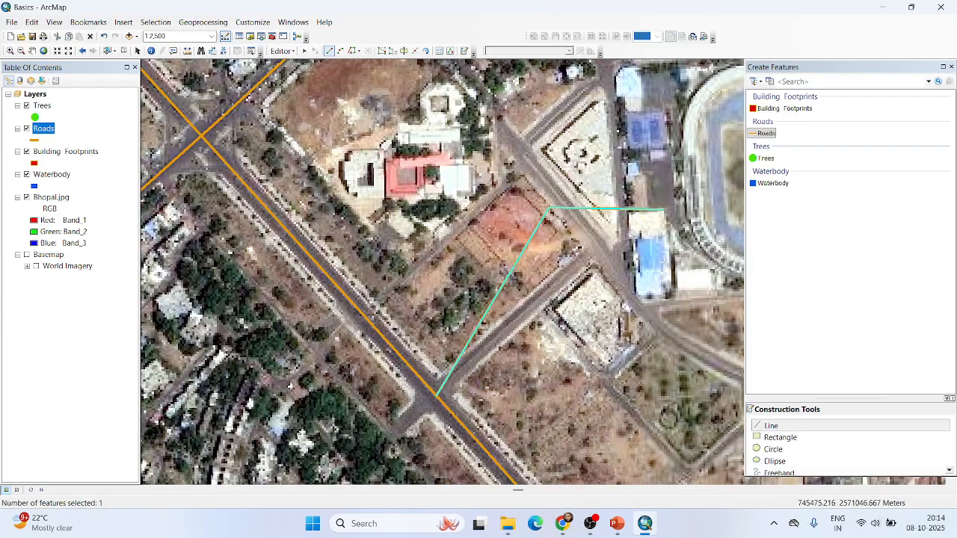
- Delete the selected misdrawn road and digitize two parallel side roads branching northeast from the main diagonal road
key("Delete")
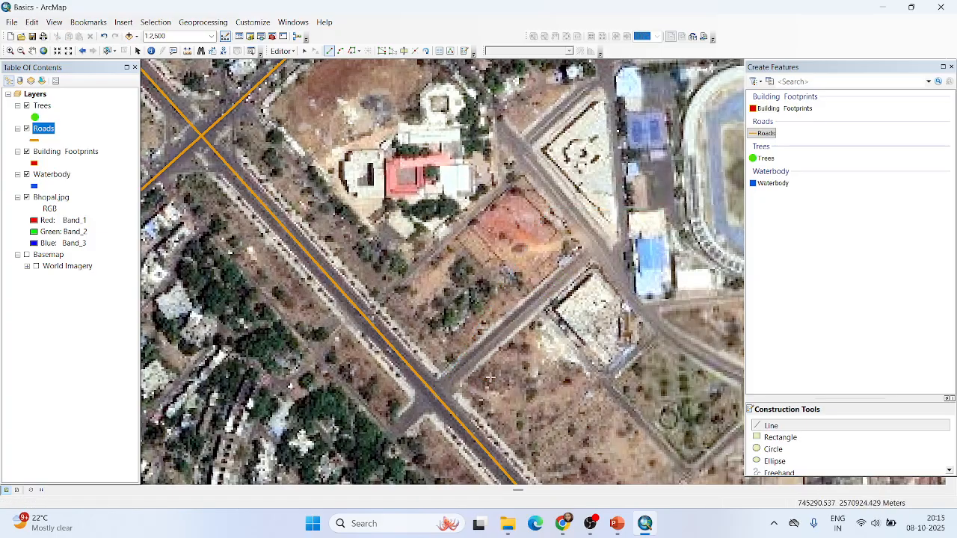
left_click(436, 394)
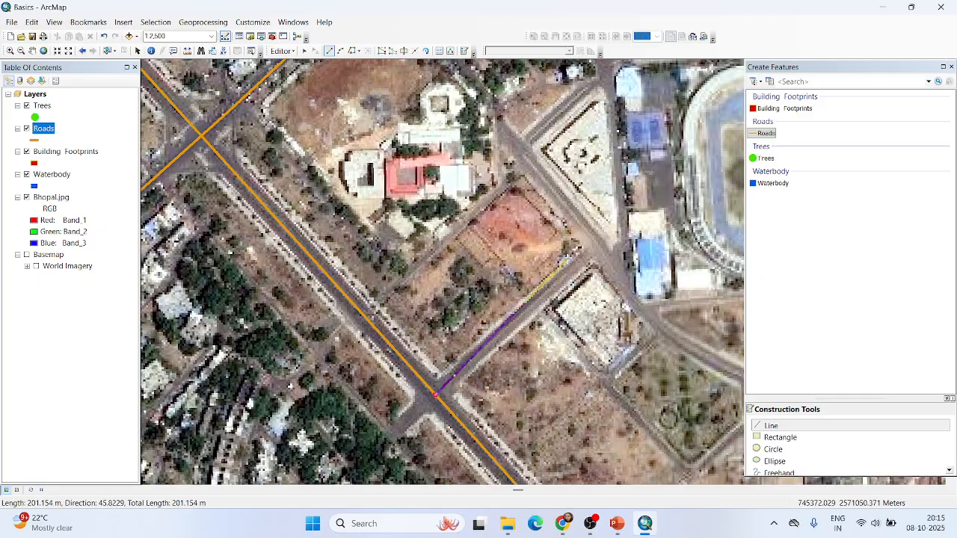
double_click(591, 256)
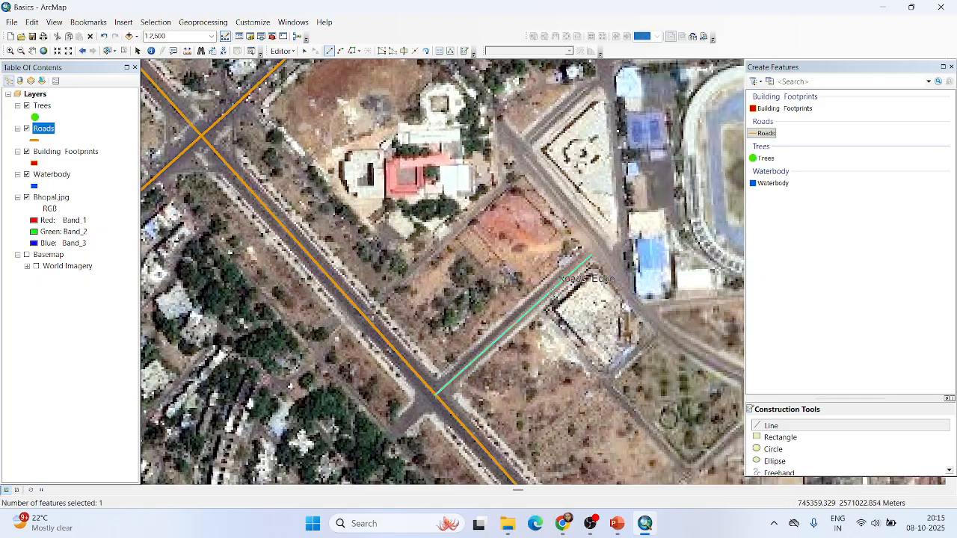
left_click(362, 315)
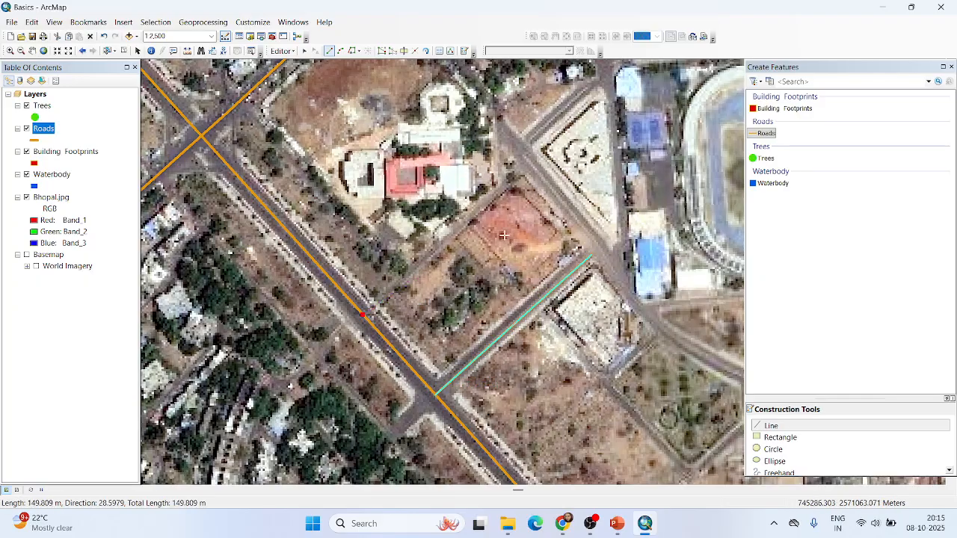
double_click(525, 166)
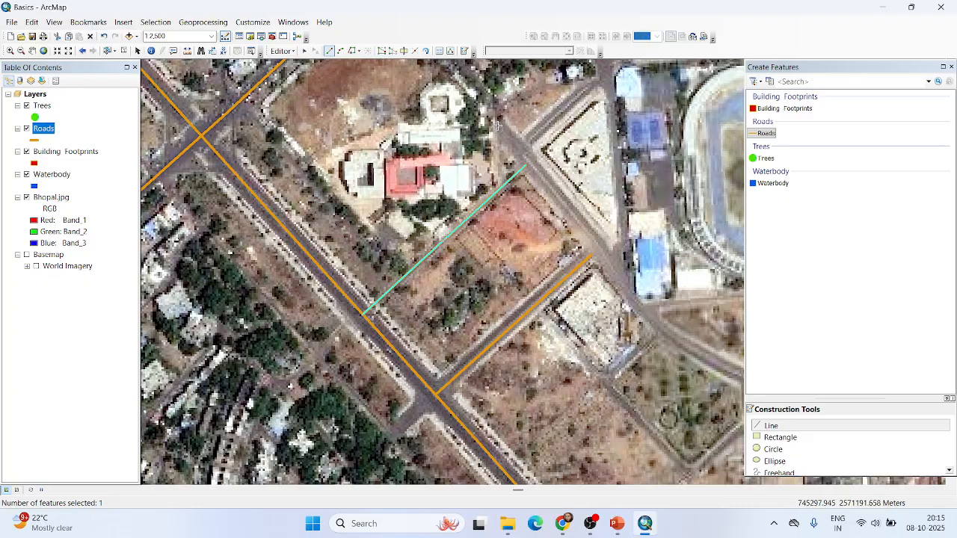
- Digitize the curved road from the northern diagonal road, past the ends of both side roads and south of the stadium, to the eastern main road
scroll(501, 191, "up", 2)
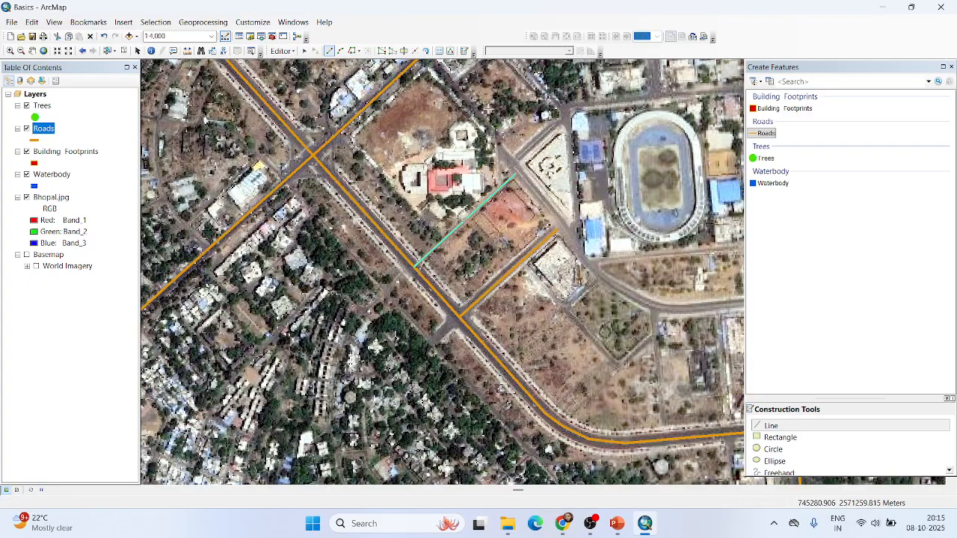
left_click_drag(501, 131, 486, 175)
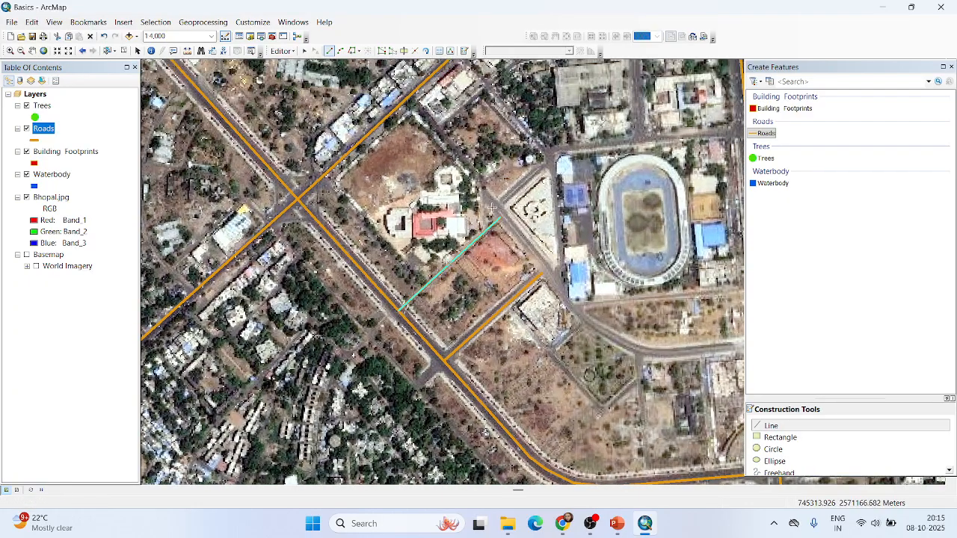
left_click(410, 101)
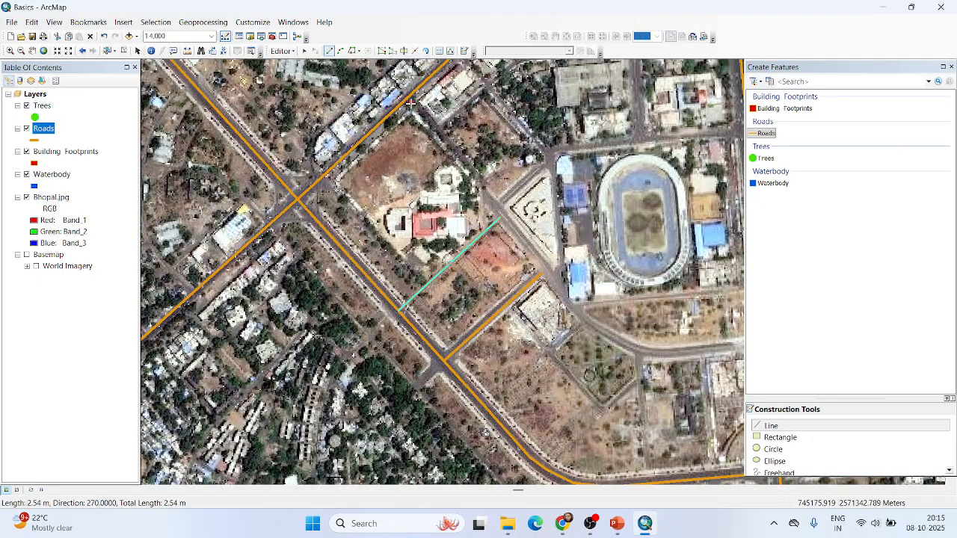
double_click(500, 219)
left_click(501, 219)
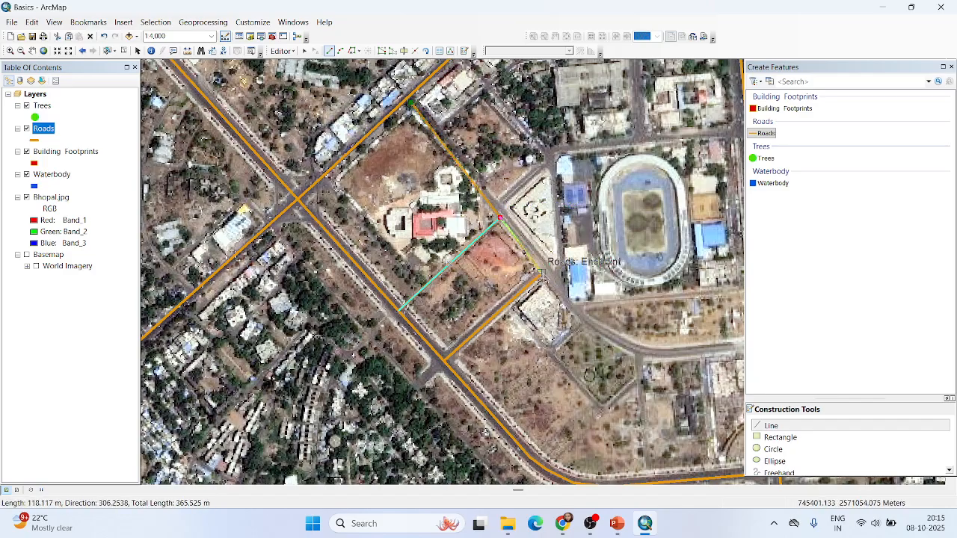
scroll(548, 270, "down", 2)
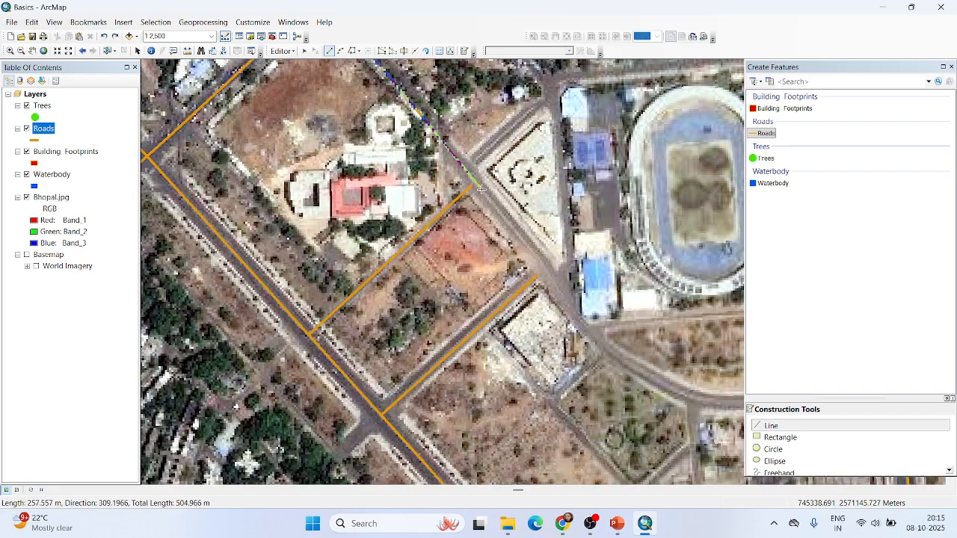
left_click(540, 263)
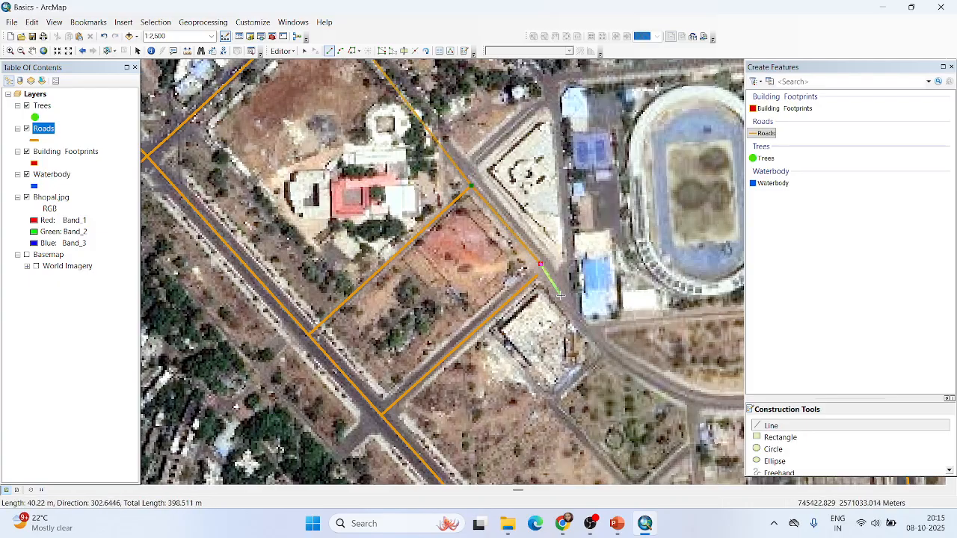
left_click(560, 296)
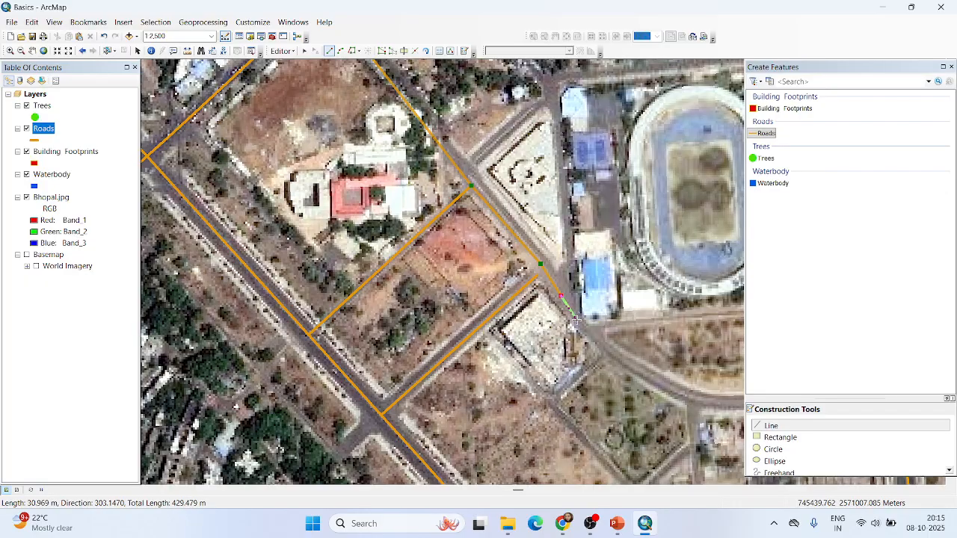
left_click(576, 320)
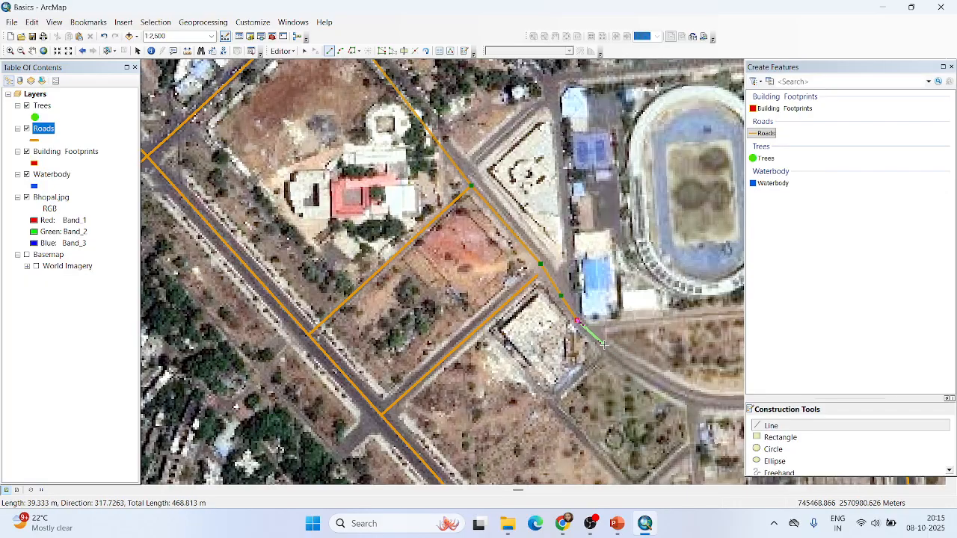
scroll(604, 344, "up", 2)
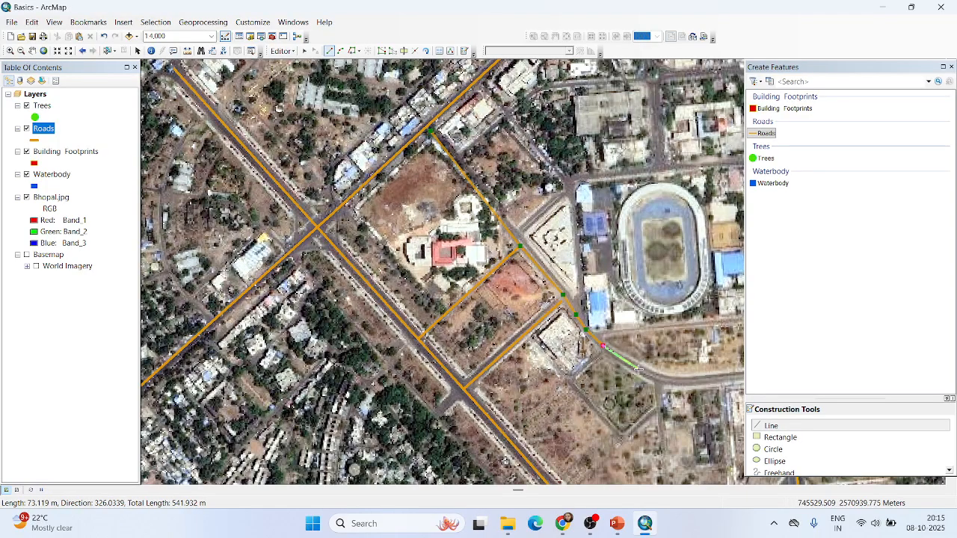
scroll(638, 370, "up", 2)
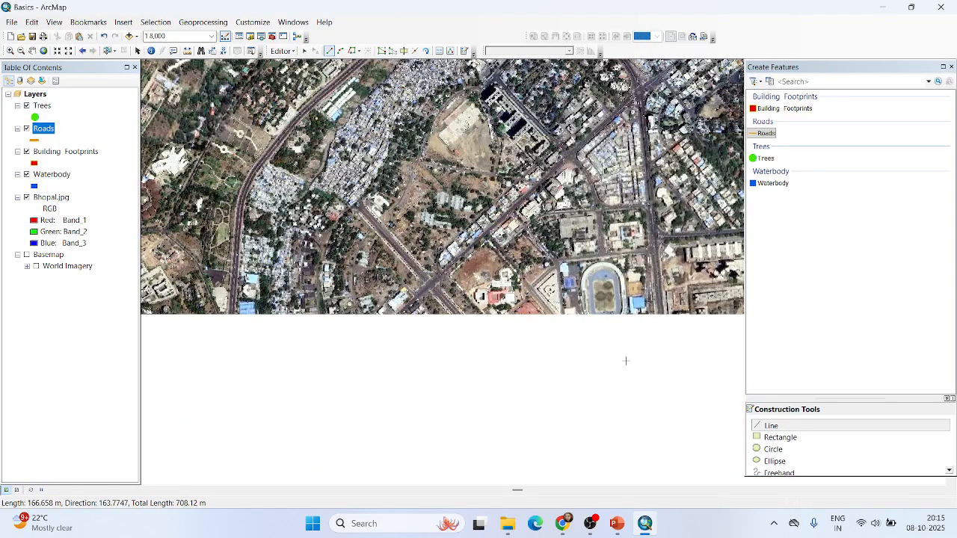
scroll(628, 361, "down", 3)
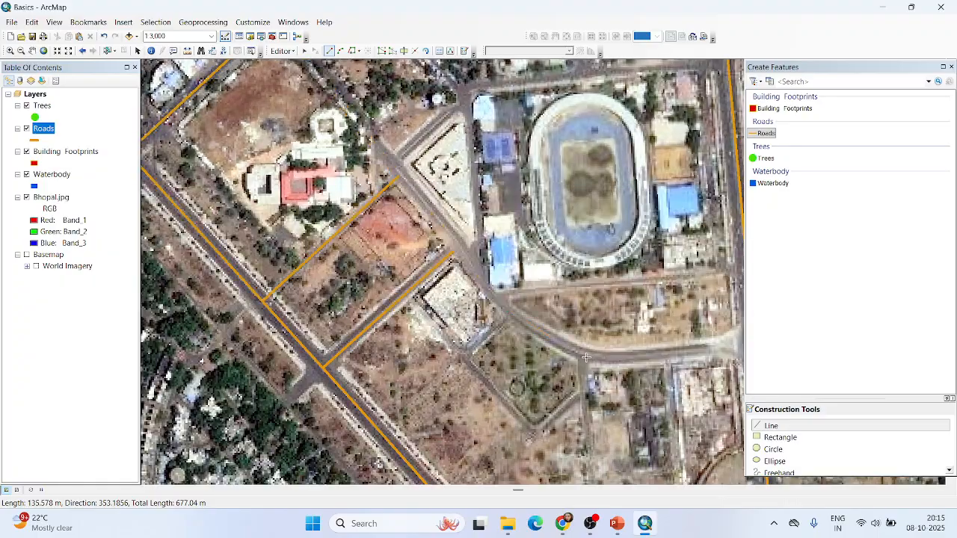
left_click(584, 357)
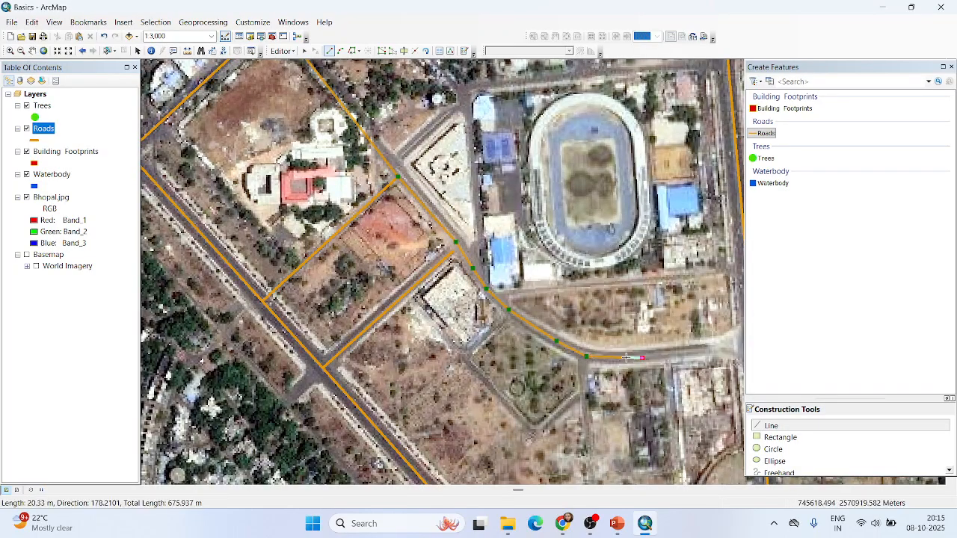
scroll(677, 354, "up", 1)
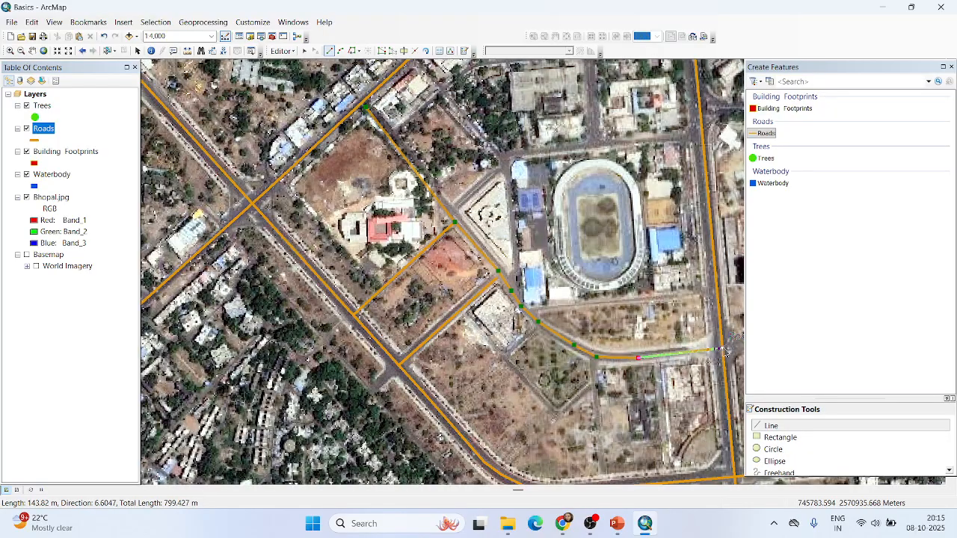
double_click(721, 351)
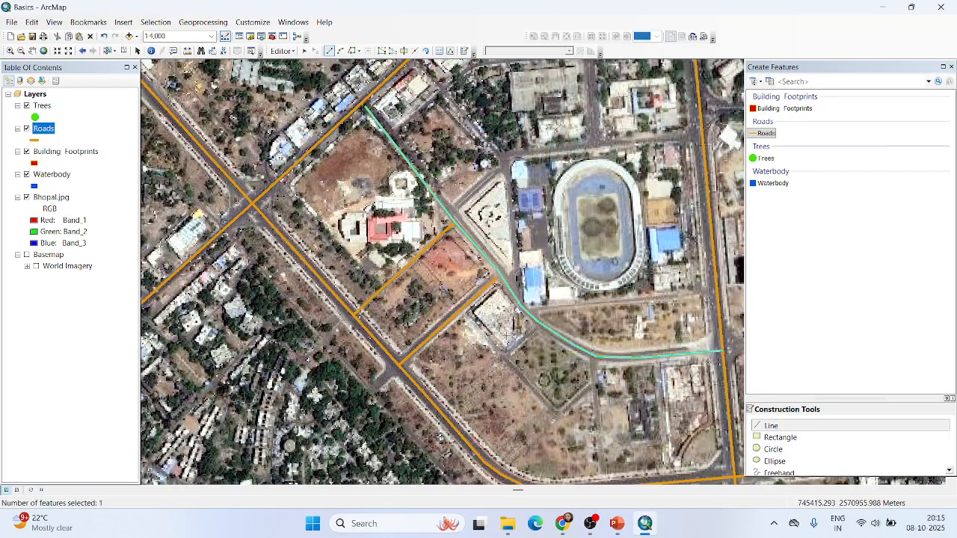
- Digitize the road along the stadium's north and west sides, plus the straight road along its south side, from the eastern main road
scroll(507, 337, "up", 1)
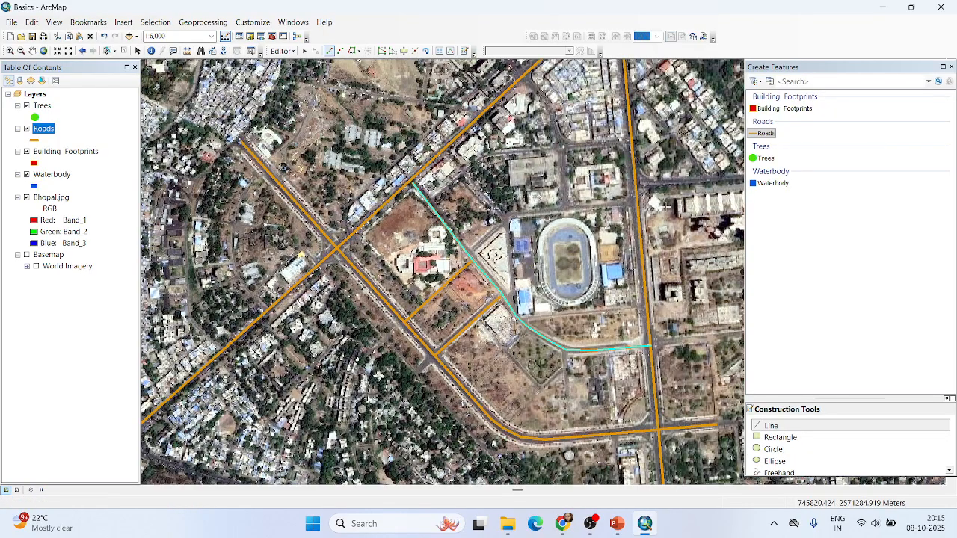
scroll(628, 183, "down", 1)
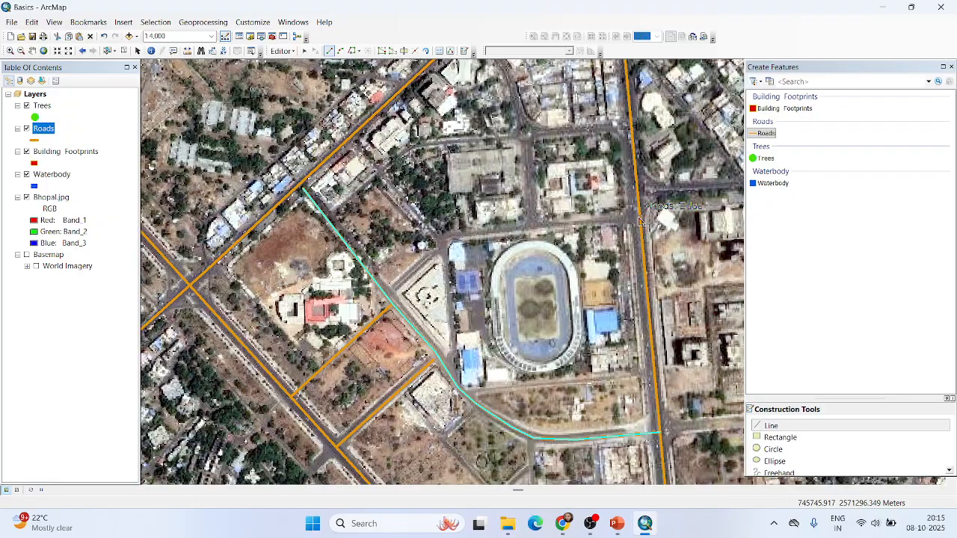
left_click(639, 217)
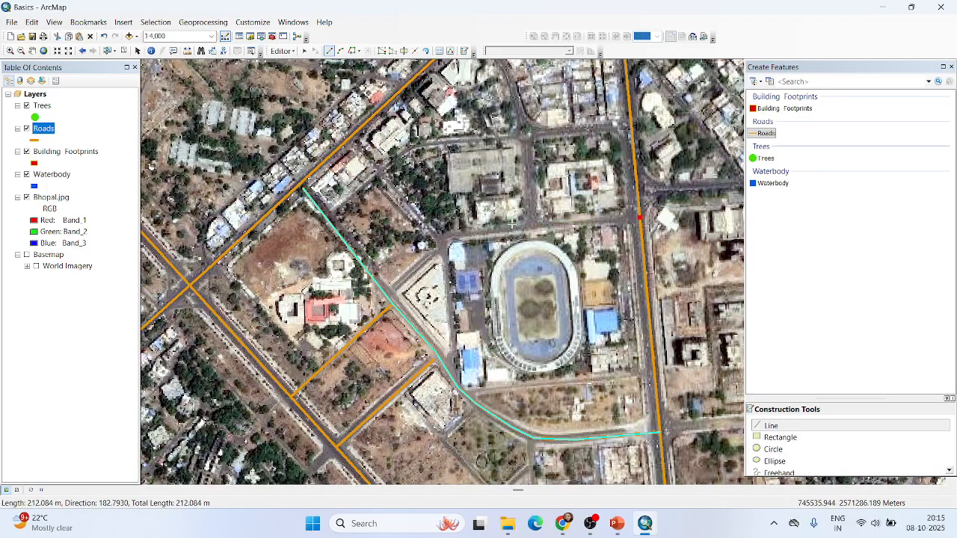
left_click(443, 236)
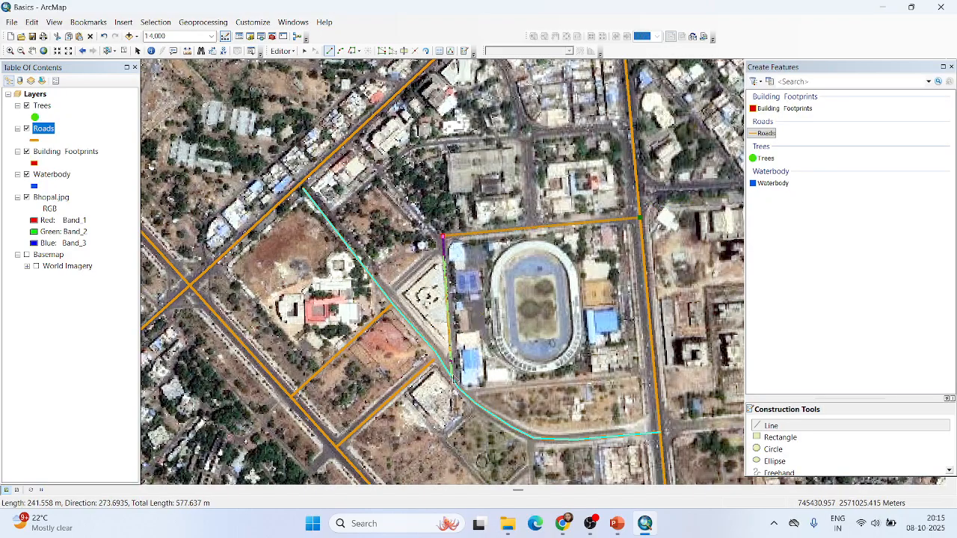
double_click(454, 380)
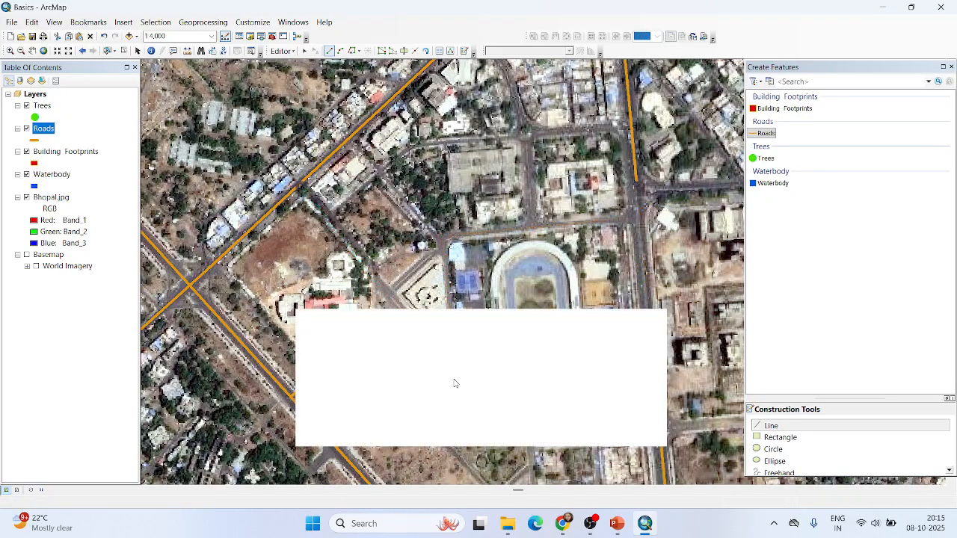
left_click(651, 373)
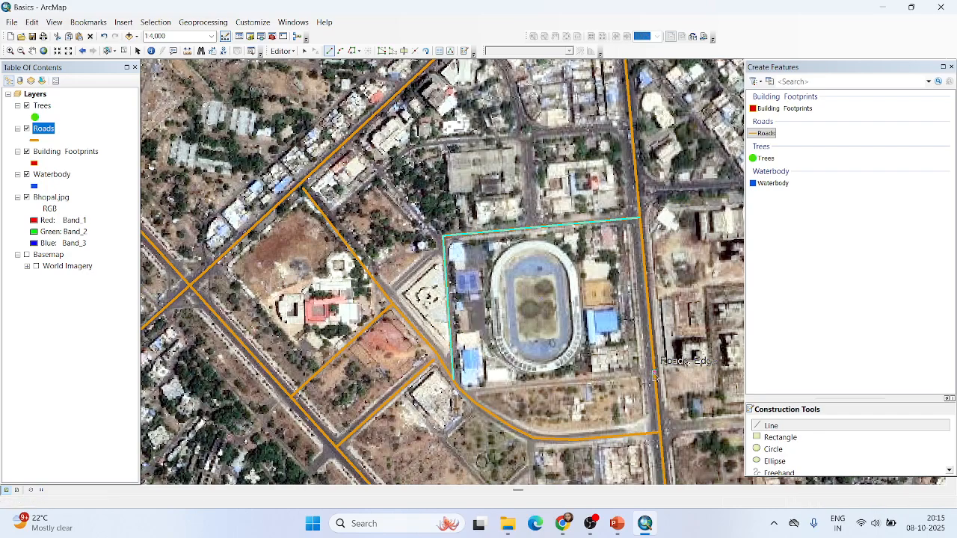
double_click(461, 389)
- Change the Roads layer's line symbol to the NH style
scroll(568, 340, "up", 2)
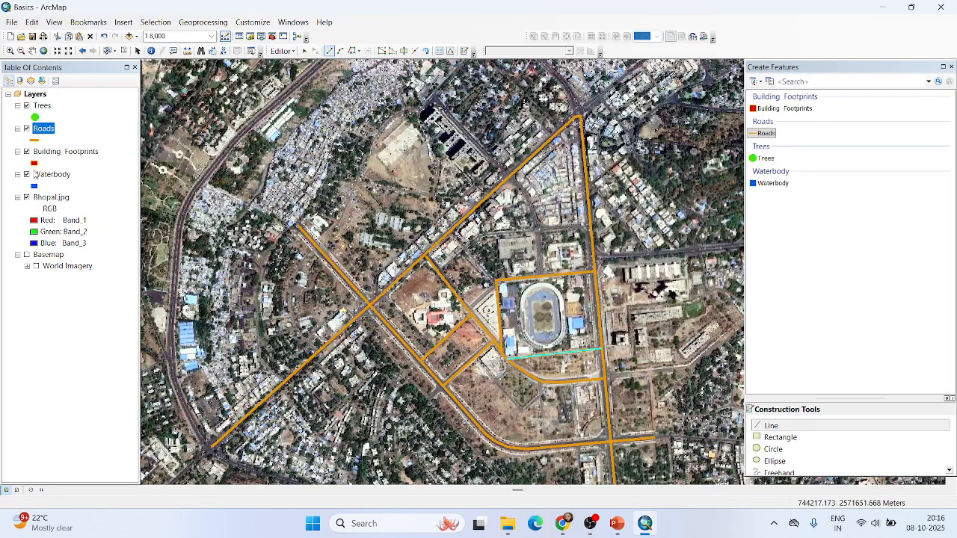
left_click(36, 142)
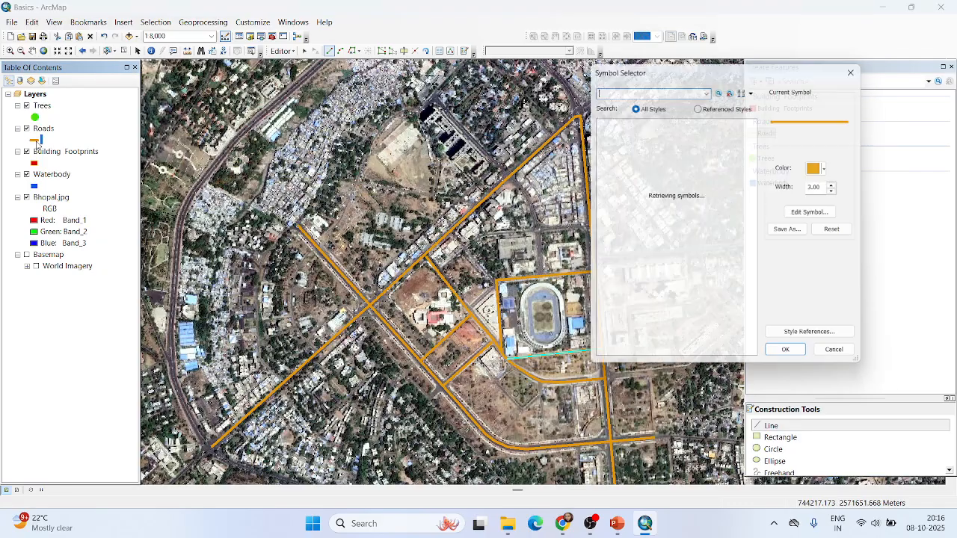
left_click(691, 147)
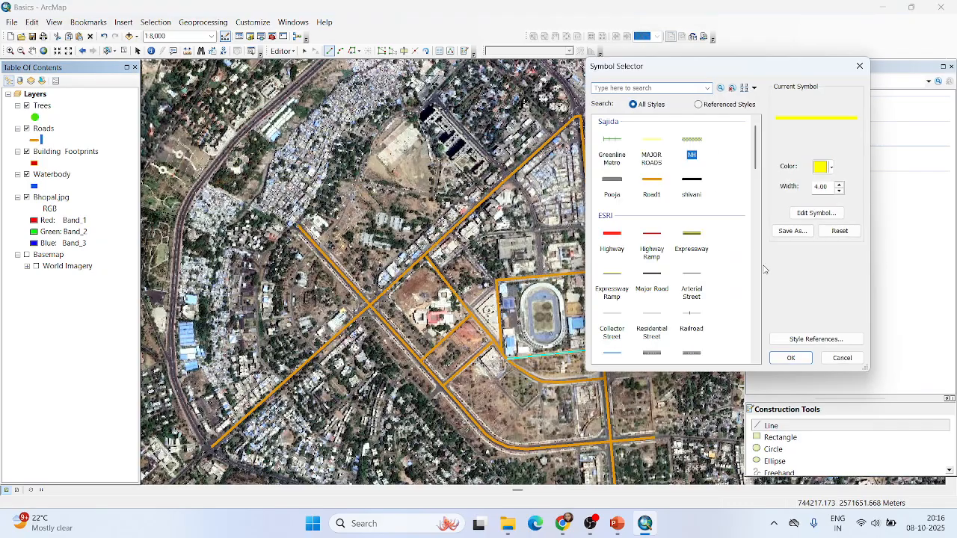
left_click(786, 362)
- Clear the selection and check the digitized roads by selecting individual lines with Select Features, leaving none selected
left_click_drag(590, 306, 546, 242)
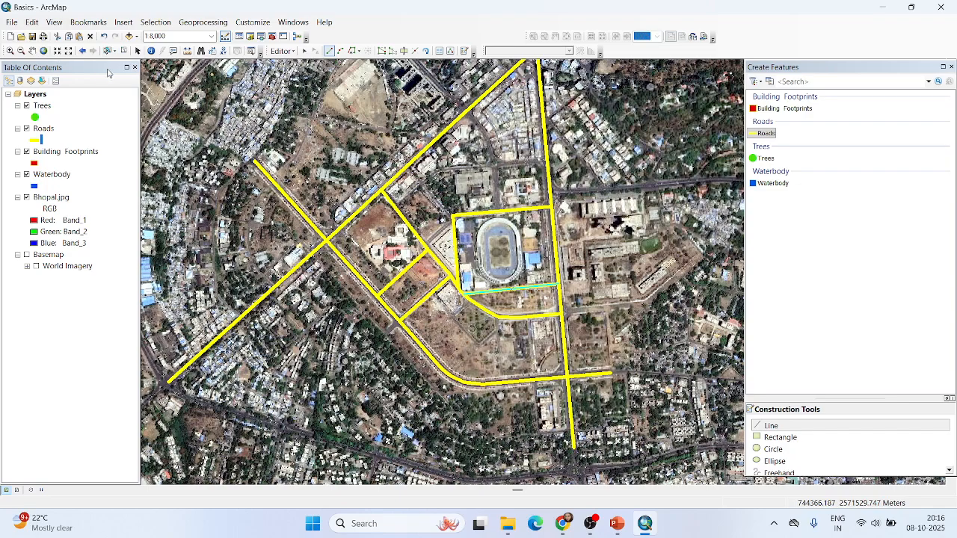
left_click(124, 51)
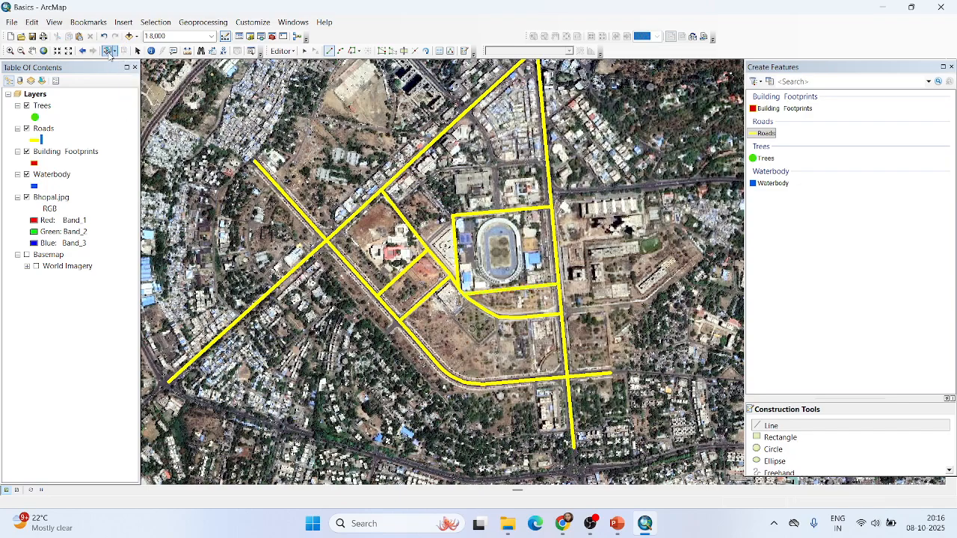
left_click(108, 51)
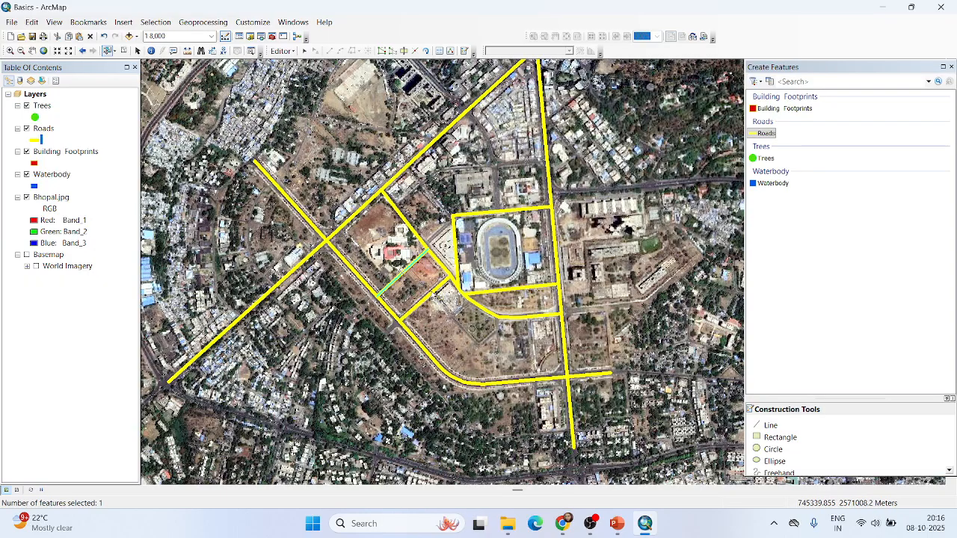
left_click(440, 298)
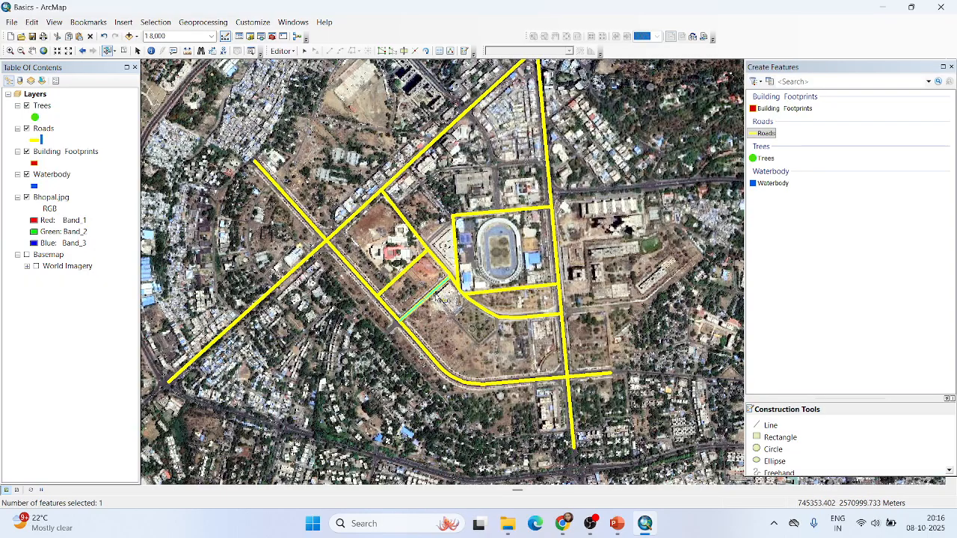
left_click(531, 288)
left_click(550, 183)
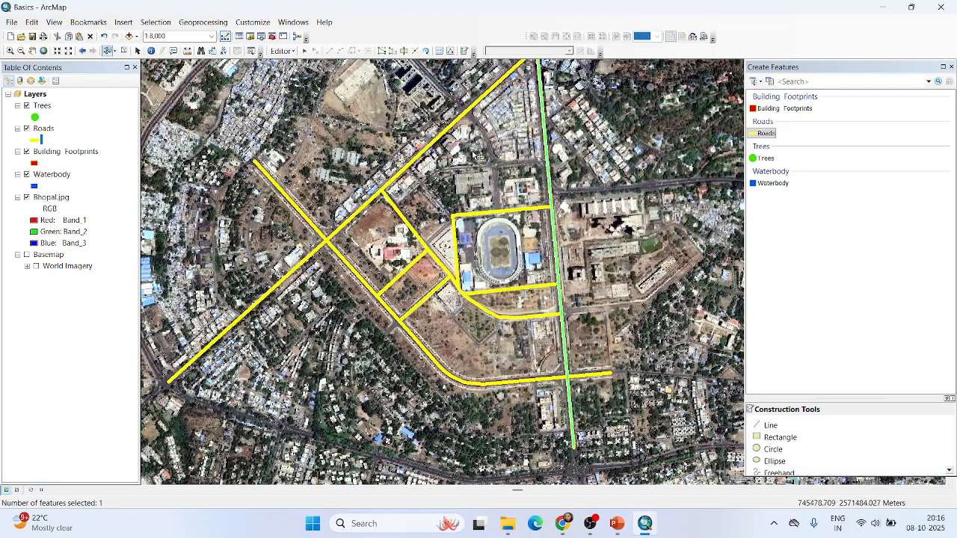
left_click(481, 116)
scroll(457, 215, "up", 2)
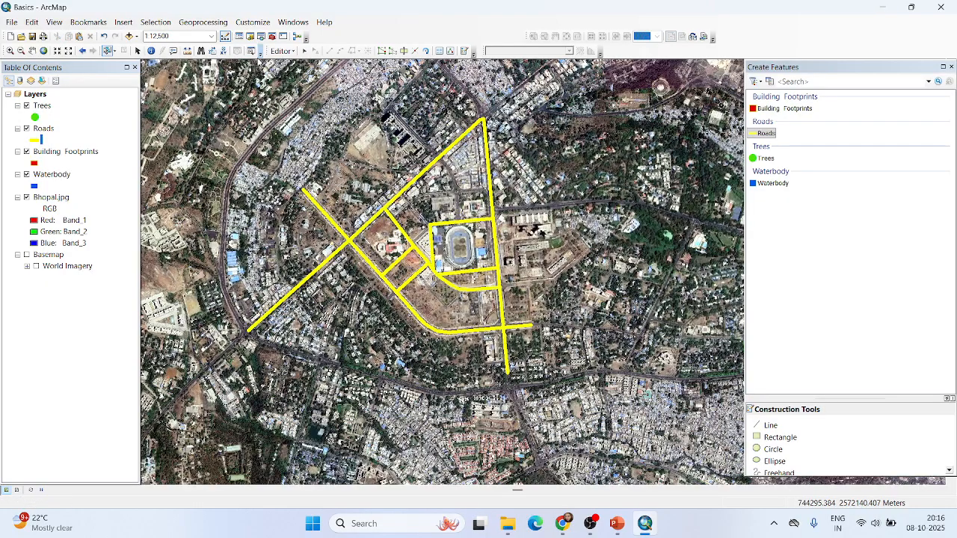
- Save the road edits and stop the edit session
left_click(282, 51)
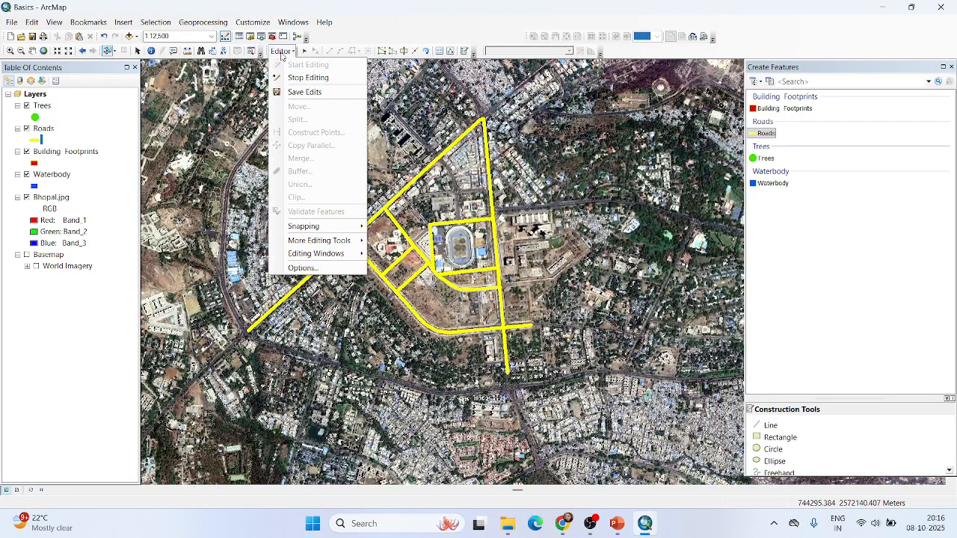
left_click(290, 91)
left_click(283, 50)
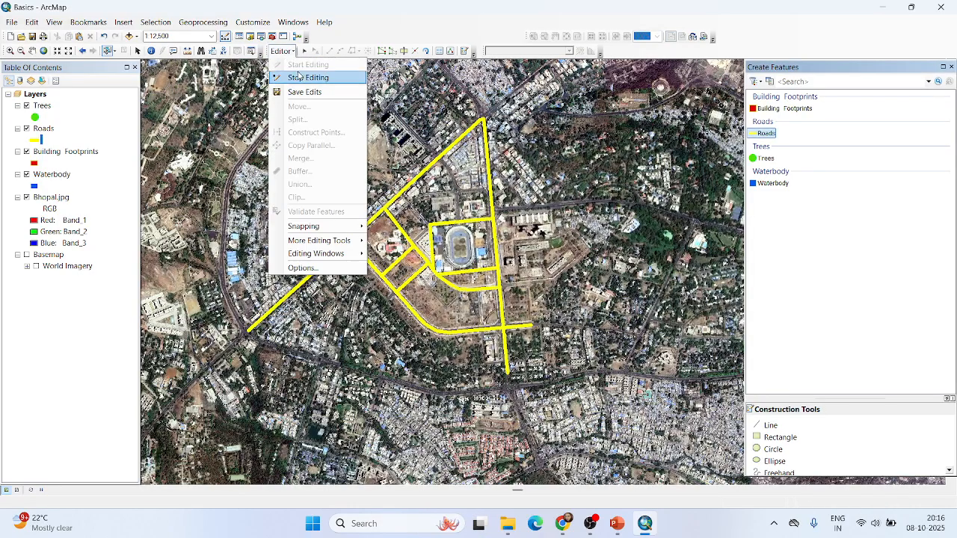
left_click(301, 76)
scroll(454, 202, "down", 2)
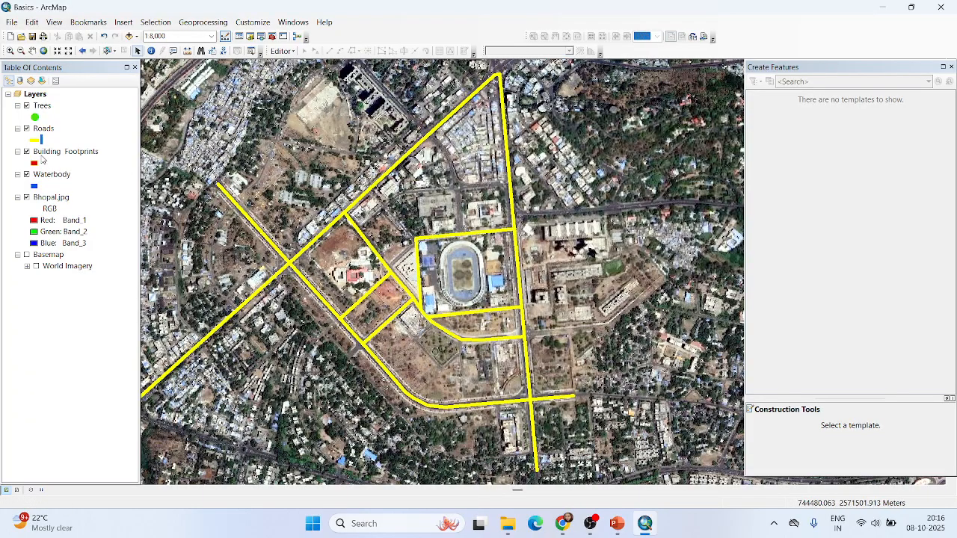
- Start an edit session from the Trees layer and activate the Trees template for creating points
right_click(45, 106)
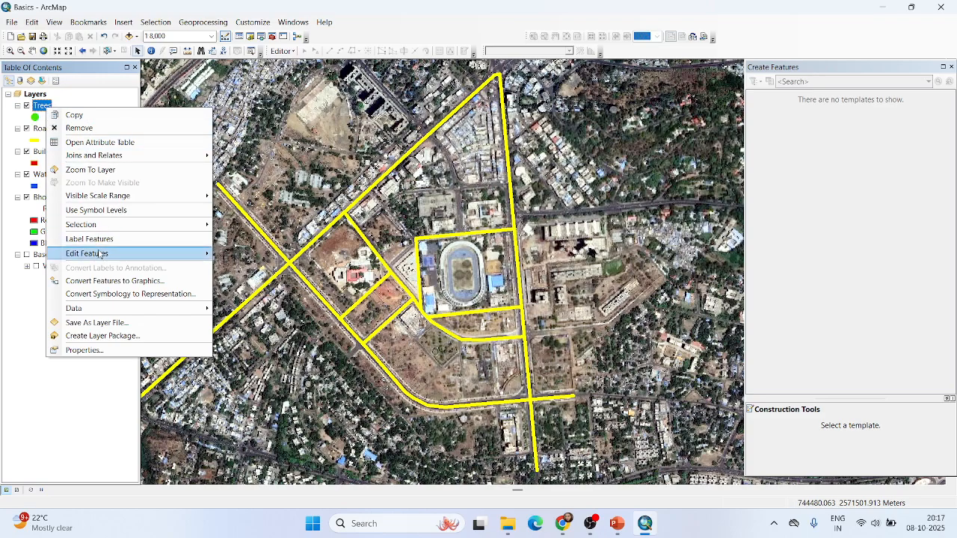
mouse_move(99, 258)
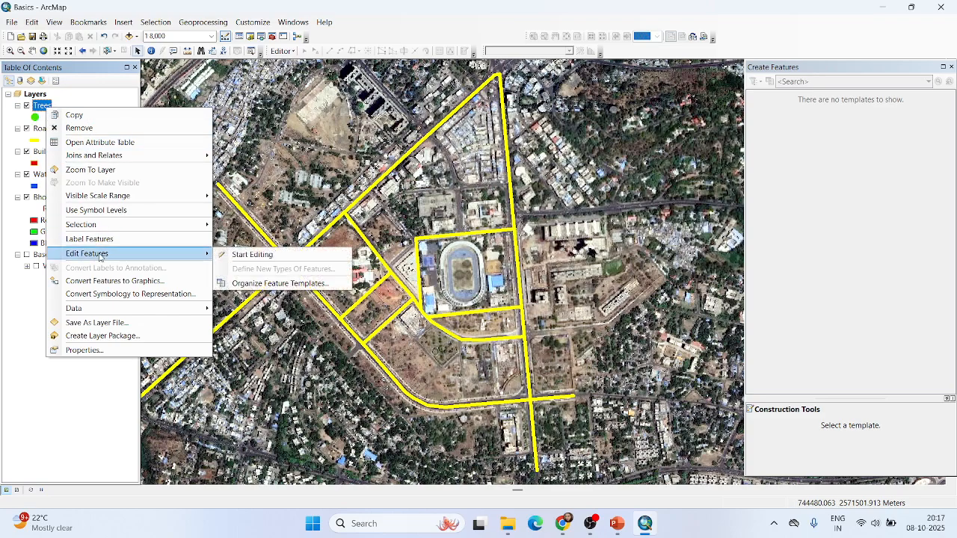
left_click(243, 255)
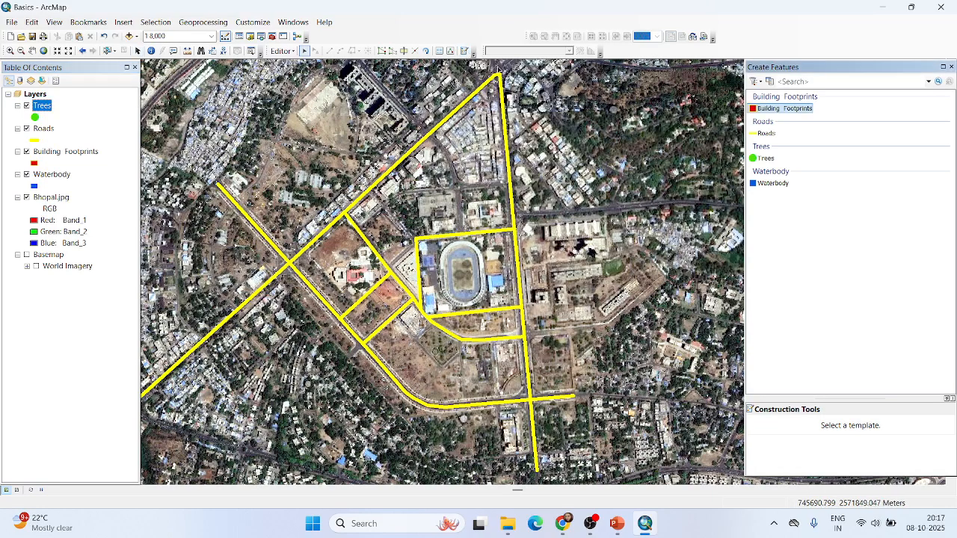
left_click(764, 158)
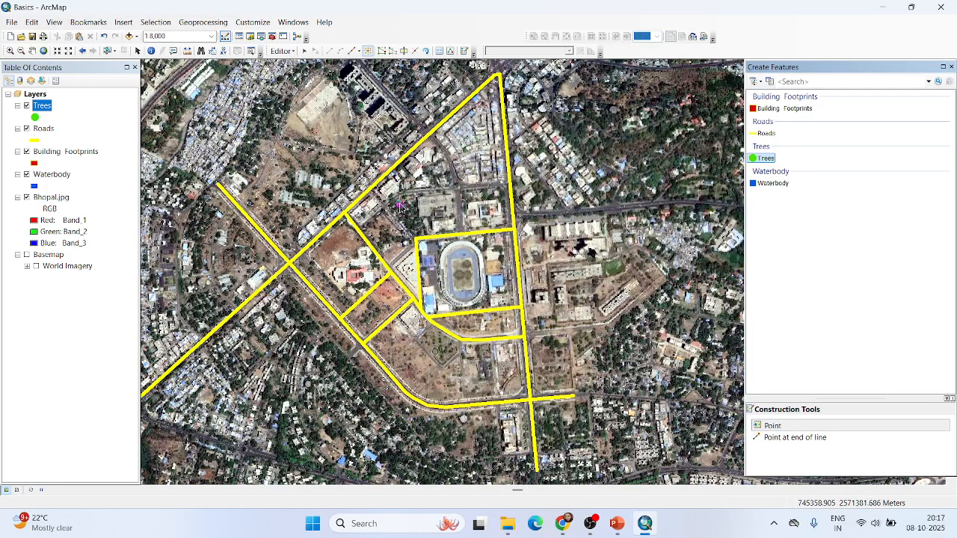
- Digitize tree points across the open plot northwest of the stadium and beside the building on its northern edge
scroll(400, 208, "down", 3)
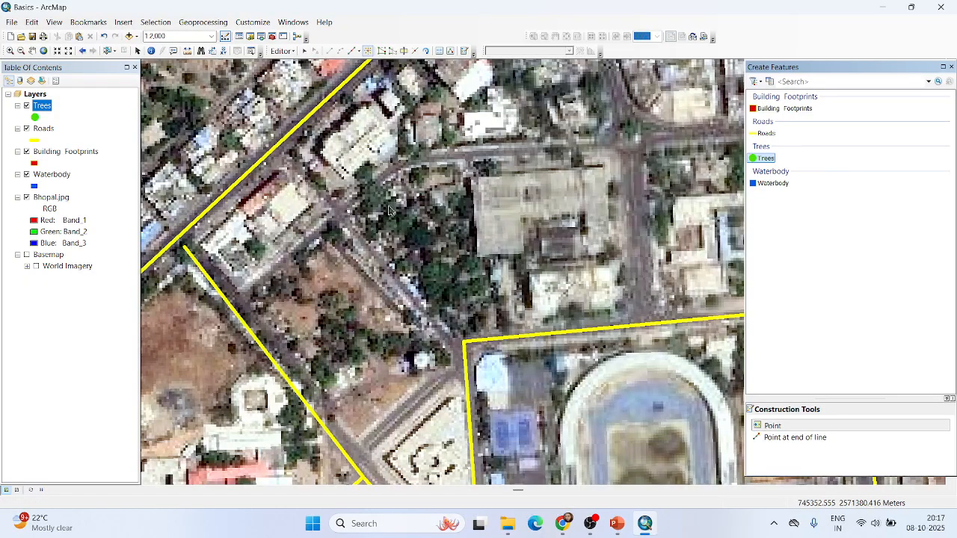
scroll(438, 287, "up", 1)
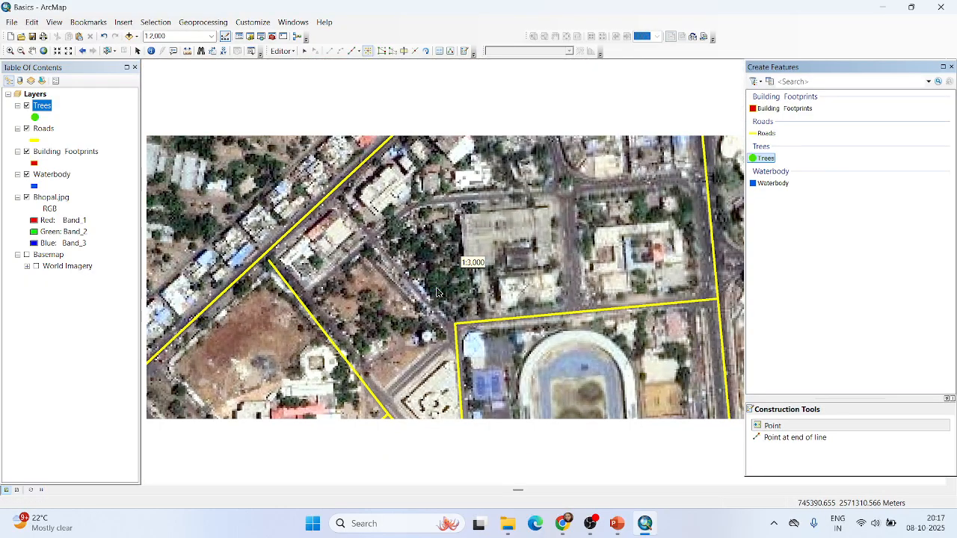
scroll(404, 286, "down", 1)
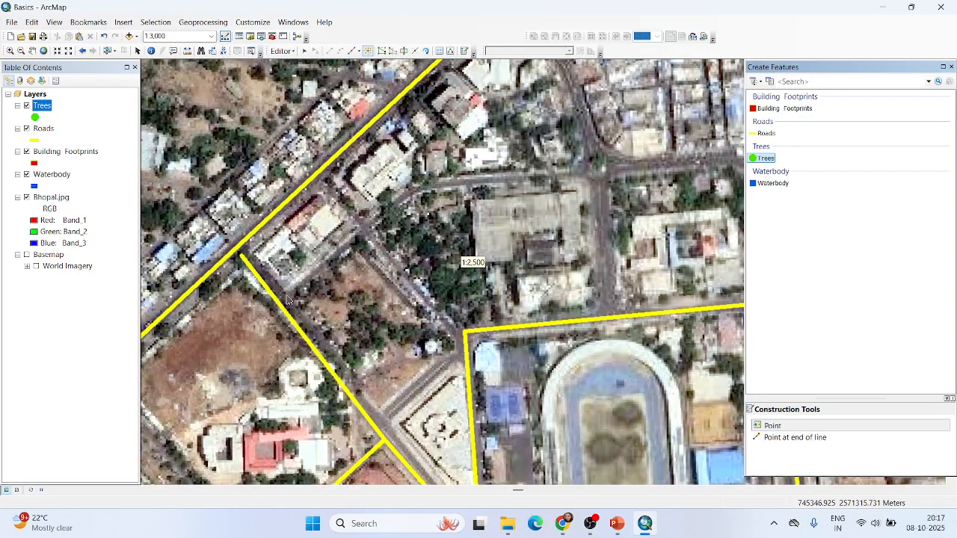
left_click(359, 299)
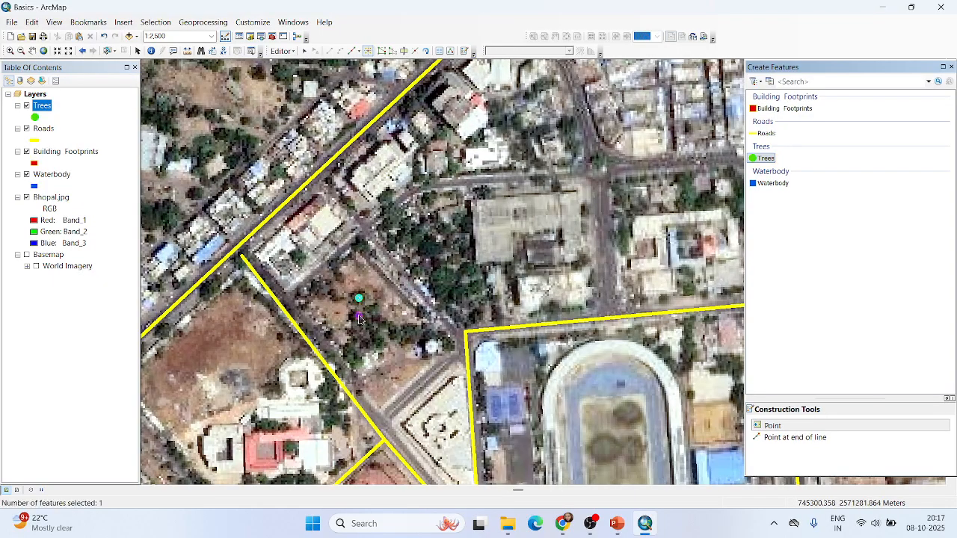
left_click(357, 315)
left_click(371, 310)
left_click(372, 329)
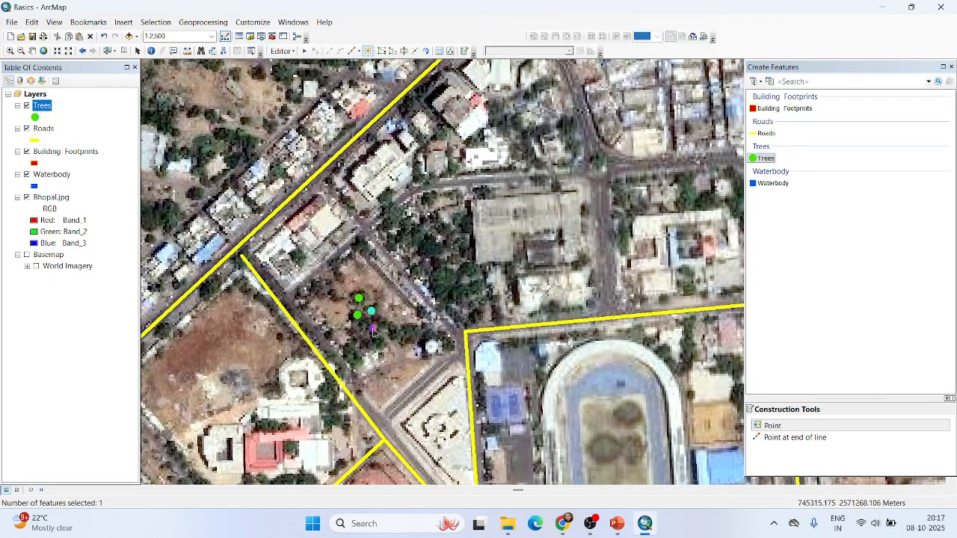
left_click(351, 356)
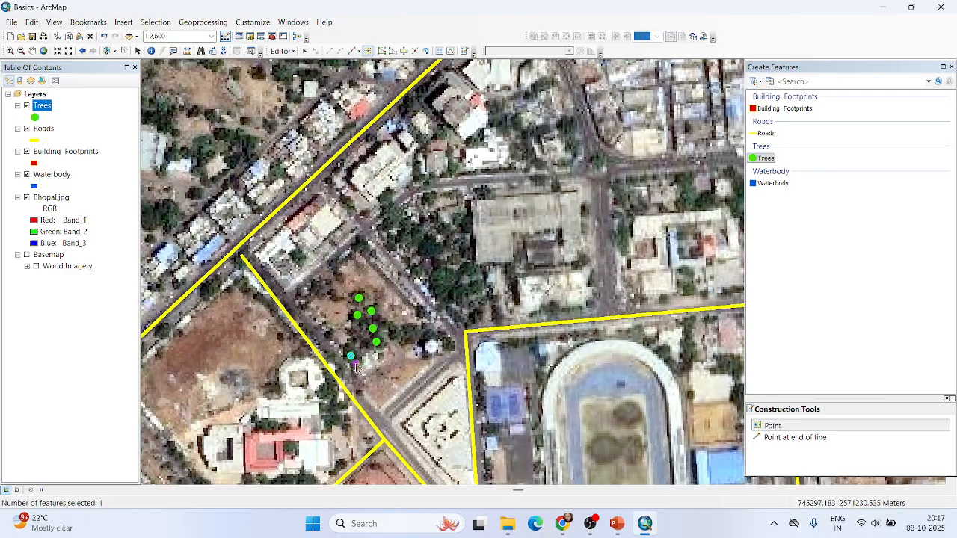
left_click(357, 364)
left_click(300, 259)
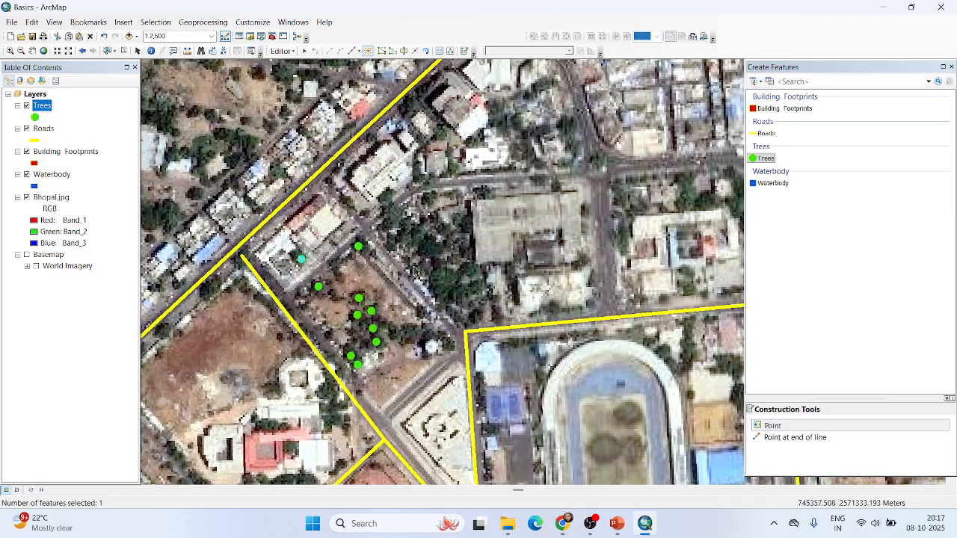
- Add tree points throughout the dense grove west of the large grey-roofed building and near the open plot's eastern corner
left_click(406, 228)
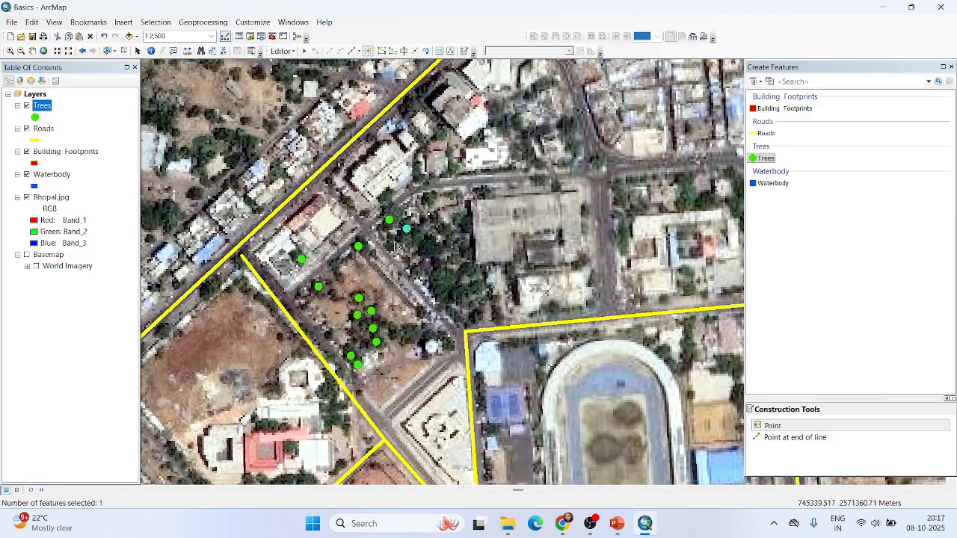
left_click(394, 242)
left_click(415, 239)
left_click(430, 248)
left_click(421, 267)
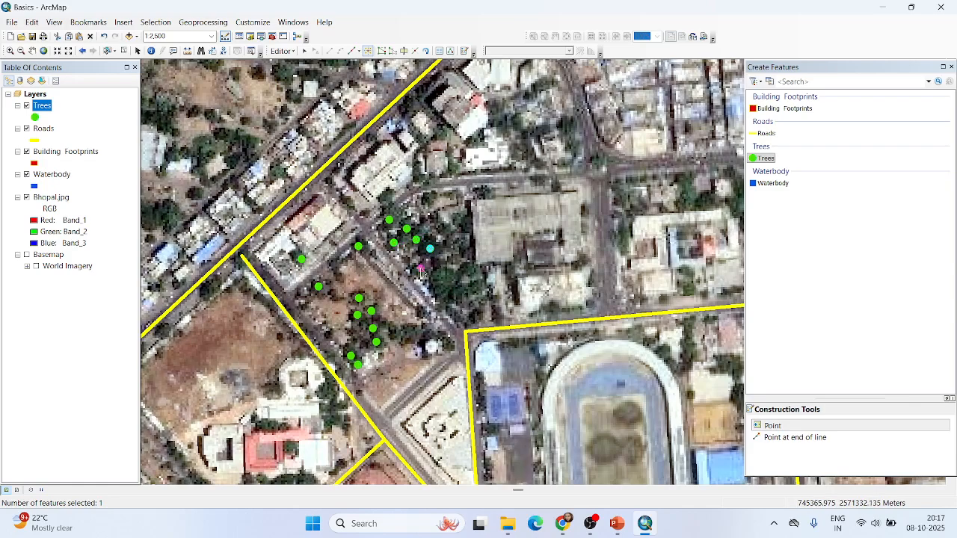
left_click(444, 279)
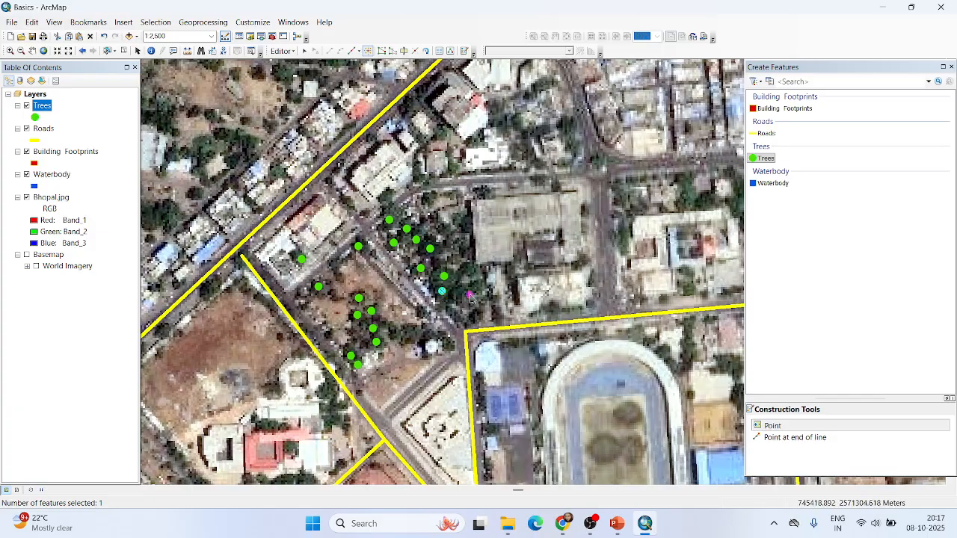
left_click(455, 306)
left_click(412, 331)
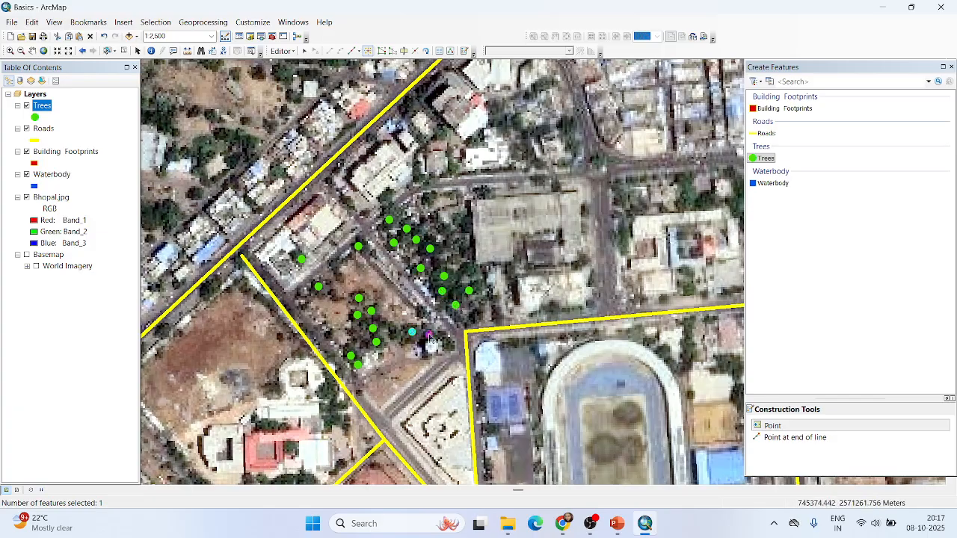
- Add tree points northwest of the diagonal road, along the grove's eastern edge and near the road corner northwest of the stadium
left_click(207, 151)
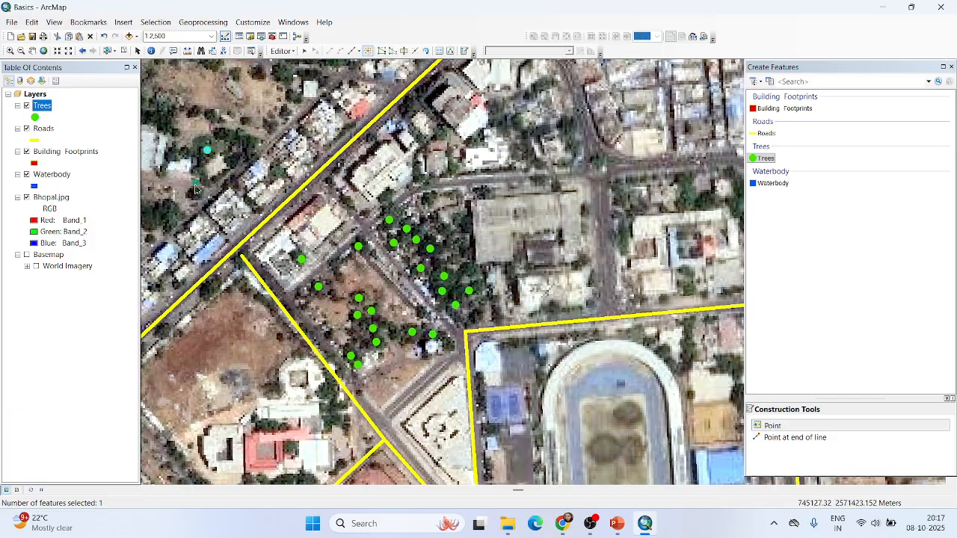
left_click(167, 112)
left_click(148, 217)
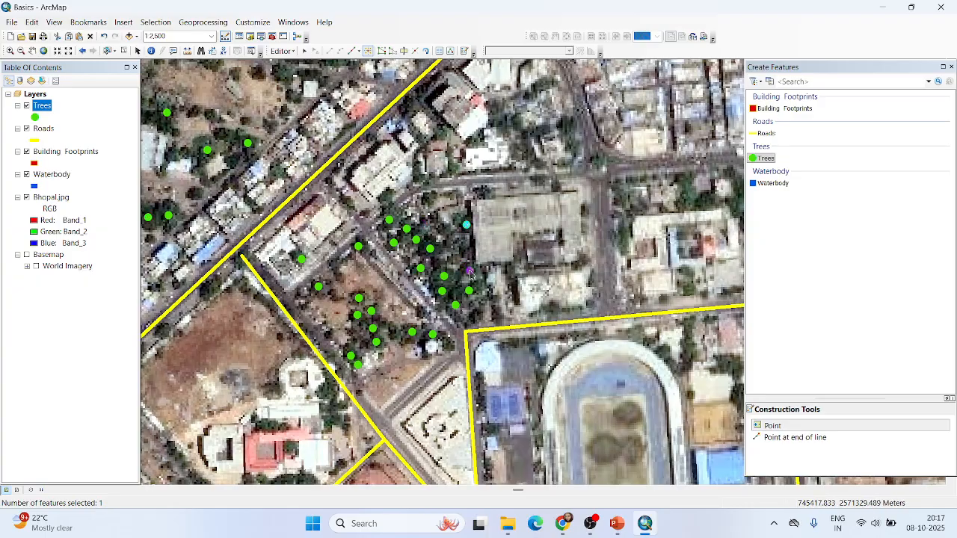
left_click(452, 344)
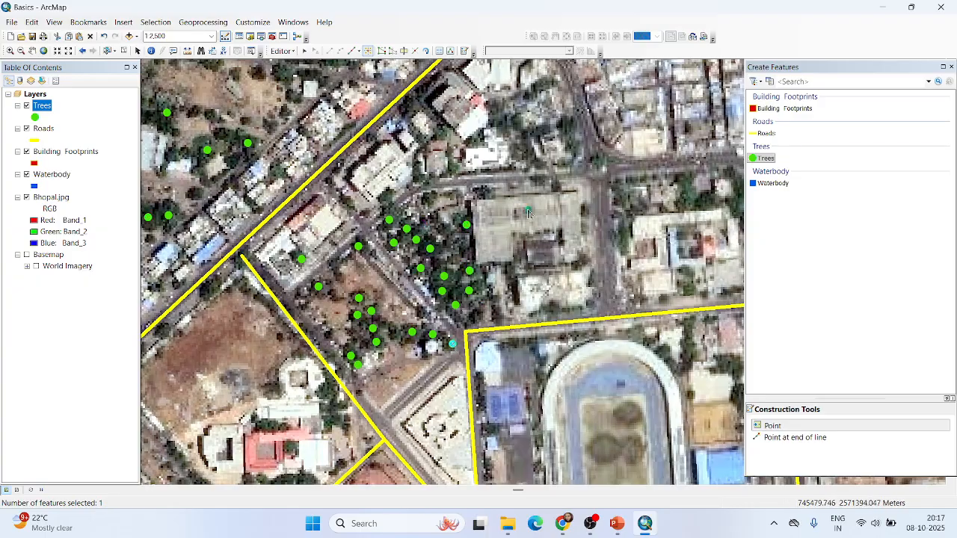
- Add tree points around the courtyard building north of the stadium and in the built-up block northwest of it
left_click(626, 199)
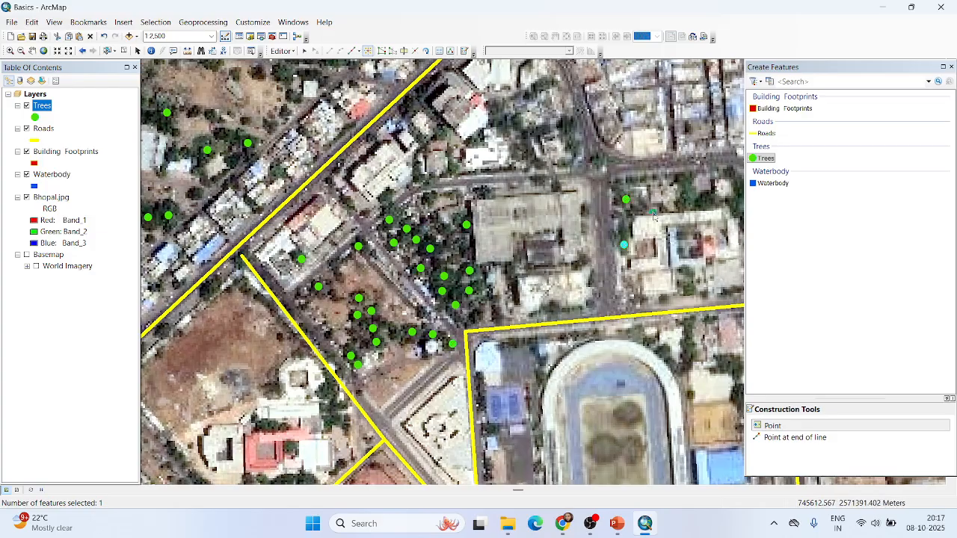
left_click(687, 202)
left_click(568, 125)
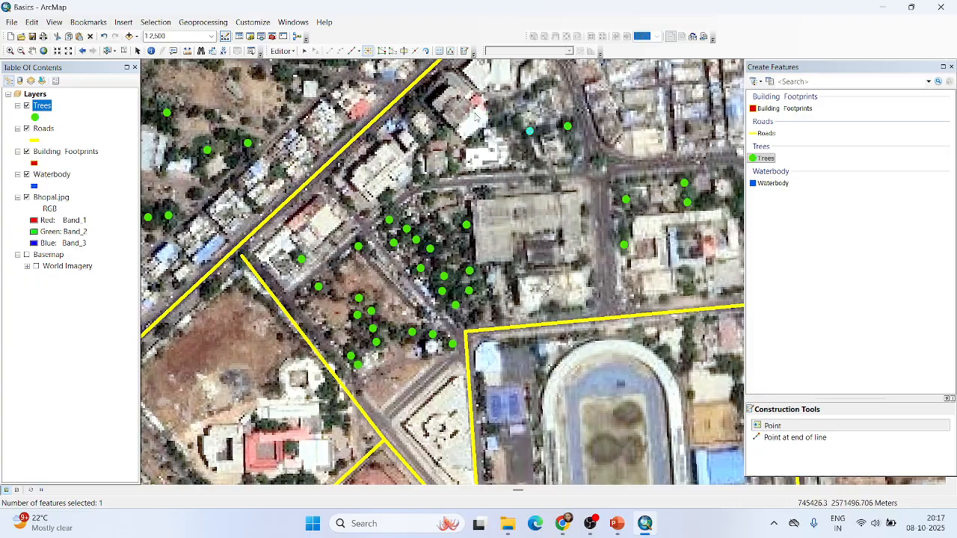
left_click(508, 121)
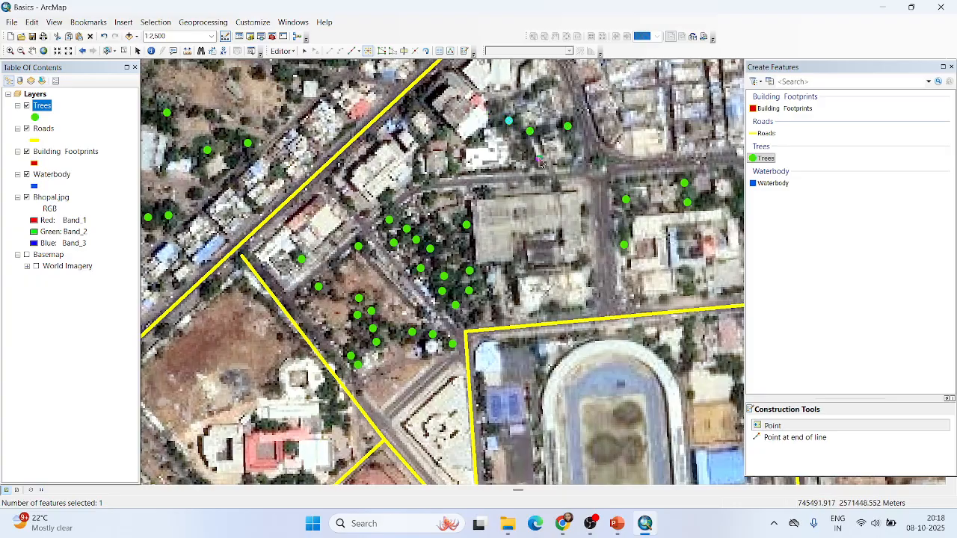
- Add tree points among the buildings along the northeastern side of the stadium
scroll(548, 213, "down", 2)
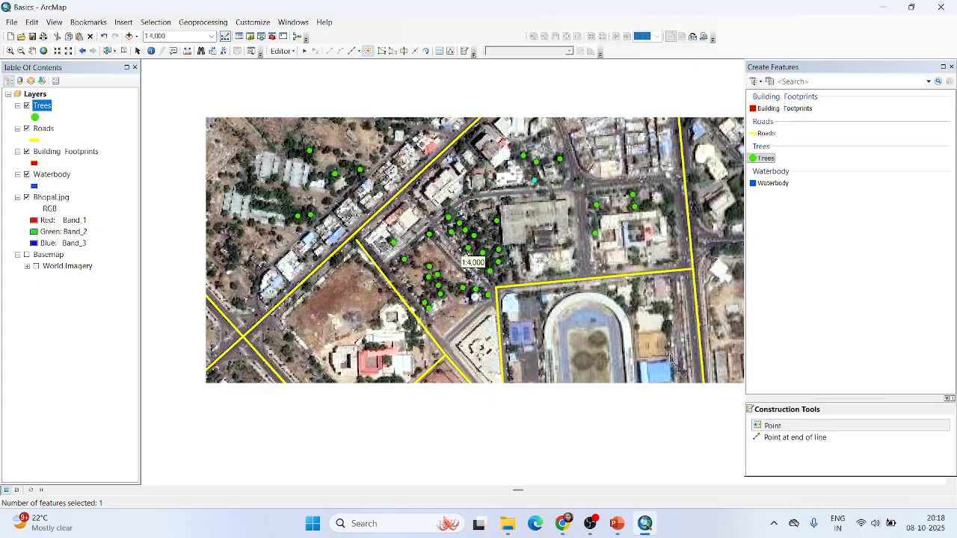
scroll(670, 360, "up", 2)
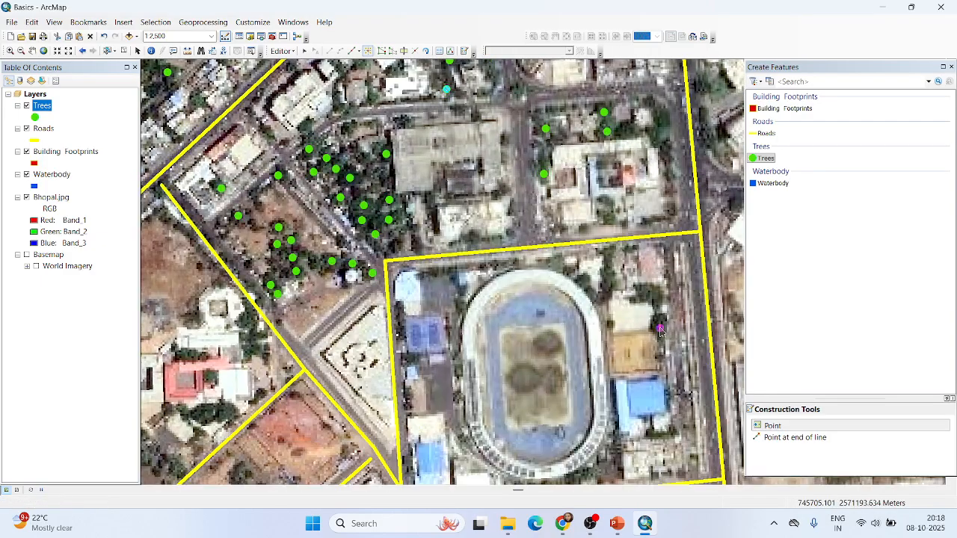
left_click(661, 327)
left_click(609, 277)
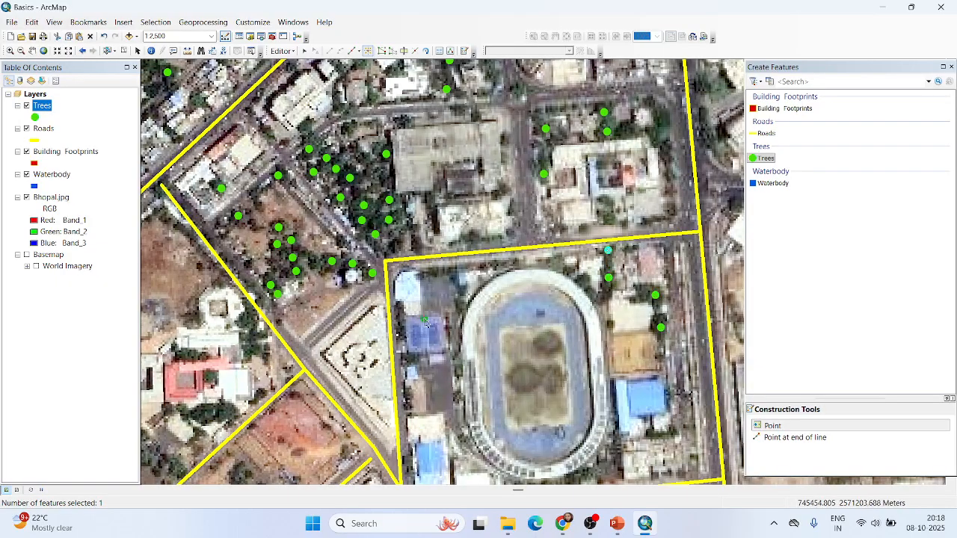
- Add a row of tree points along the green strip southwest of the red-roofed building complex, beside the curved road
scroll(425, 321, "down", 2)
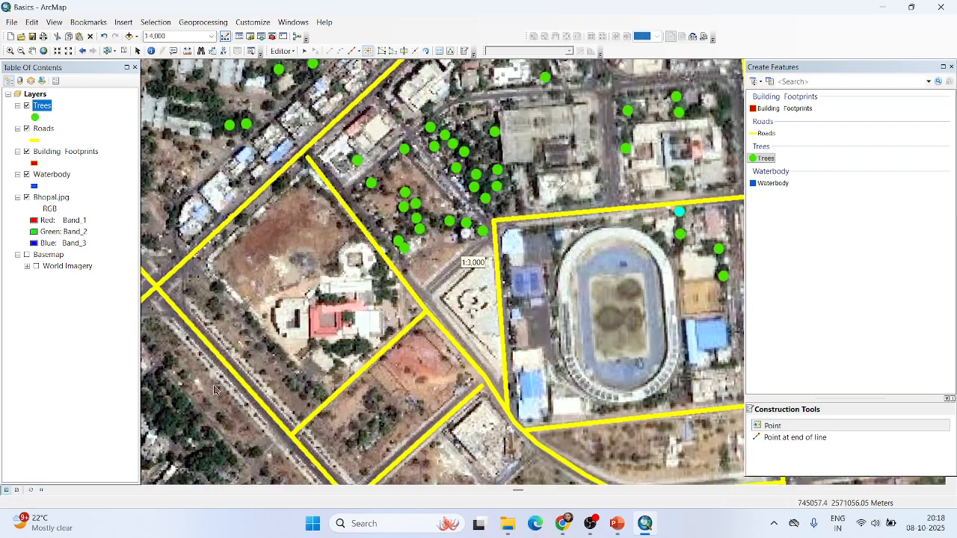
scroll(214, 389, "up", 2)
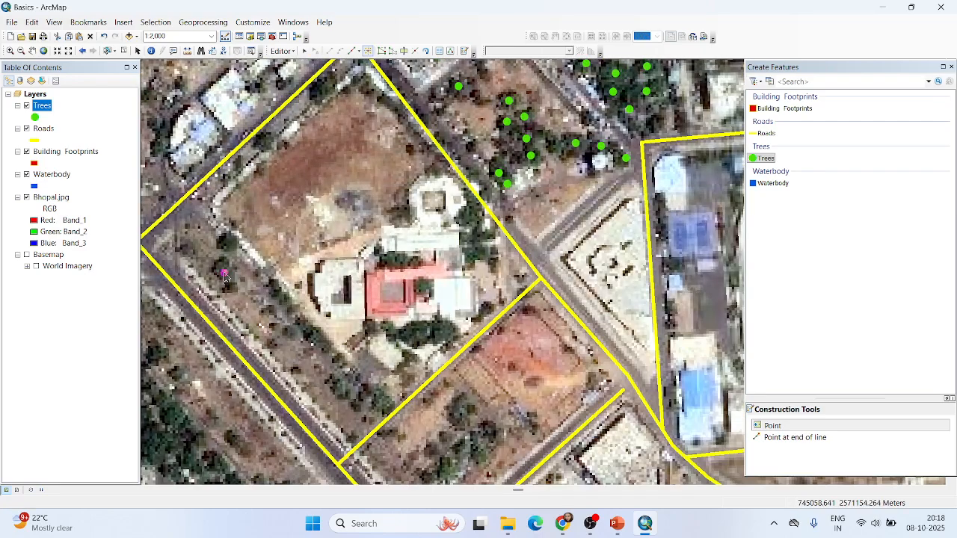
left_click(223, 270)
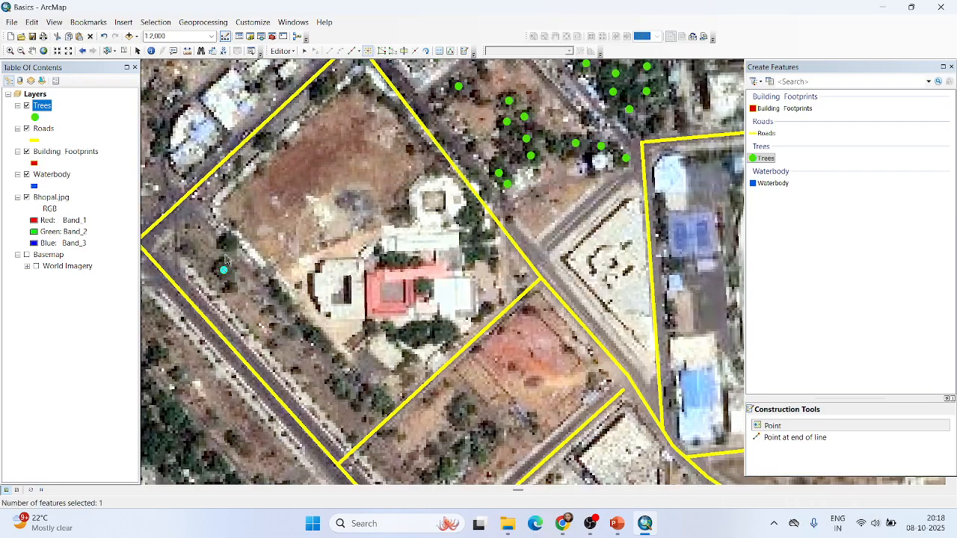
left_click(229, 242)
left_click(274, 288)
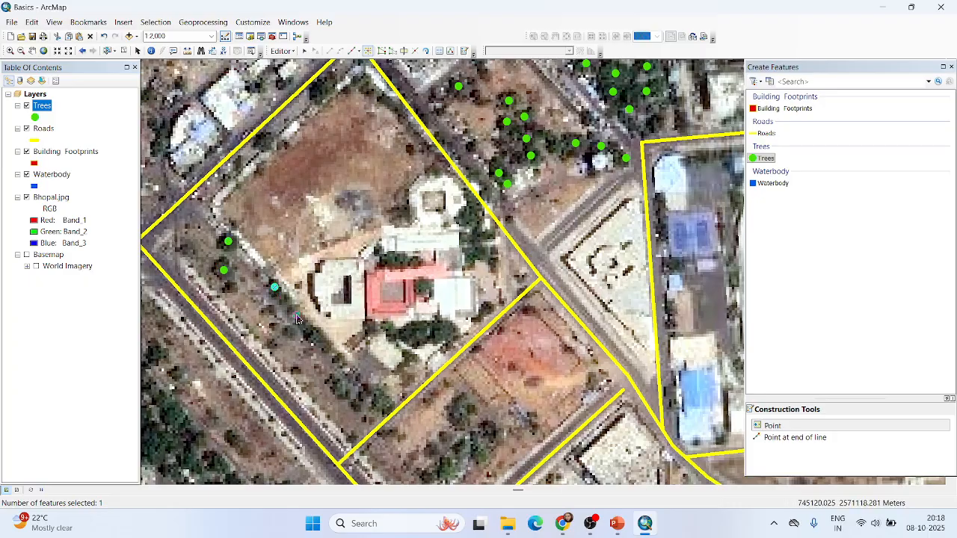
left_click(296, 315)
left_click(310, 335)
left_click(340, 389)
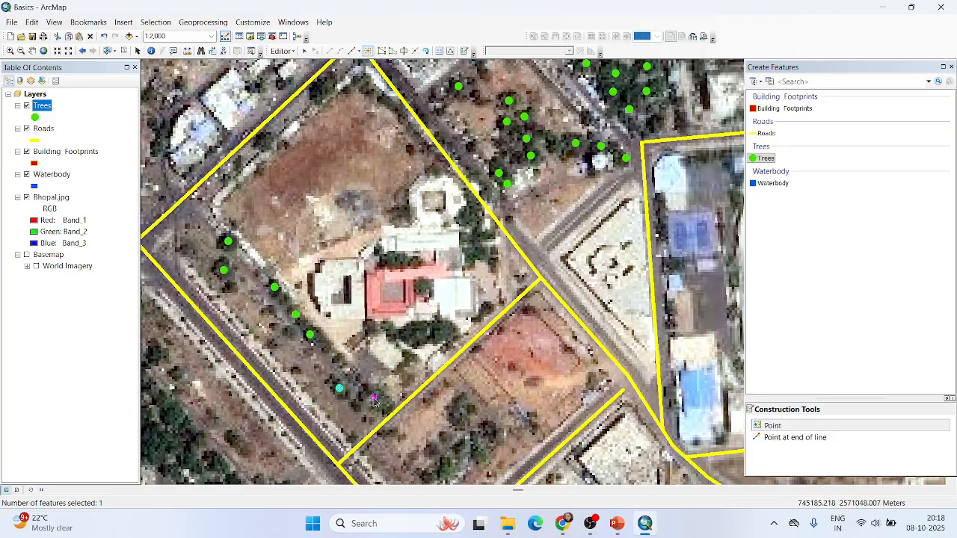
left_click(381, 398)
- Add tree points around the red-roofed building complex and along the northwestern edge of its open ground
left_click(389, 331)
left_click(418, 335)
left_click(444, 334)
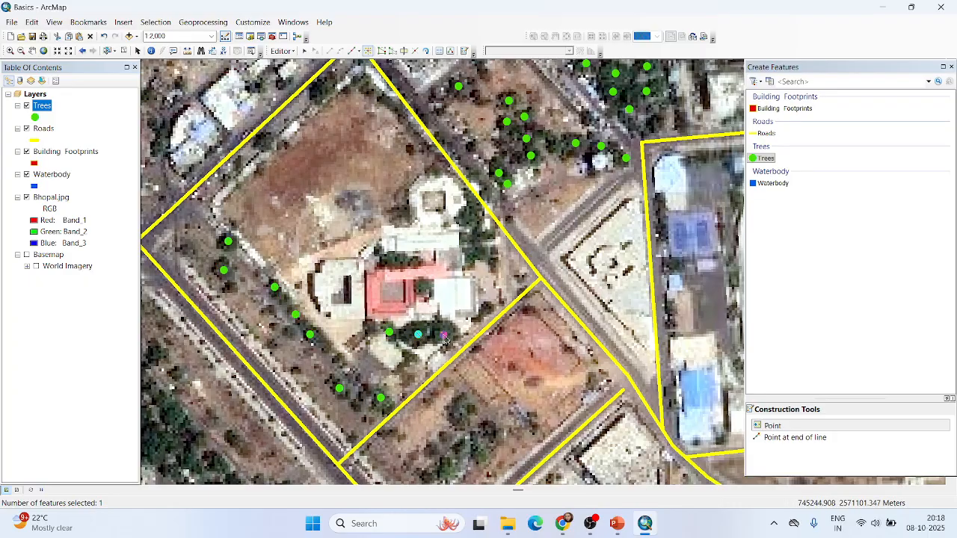
left_click(396, 261)
left_click(479, 260)
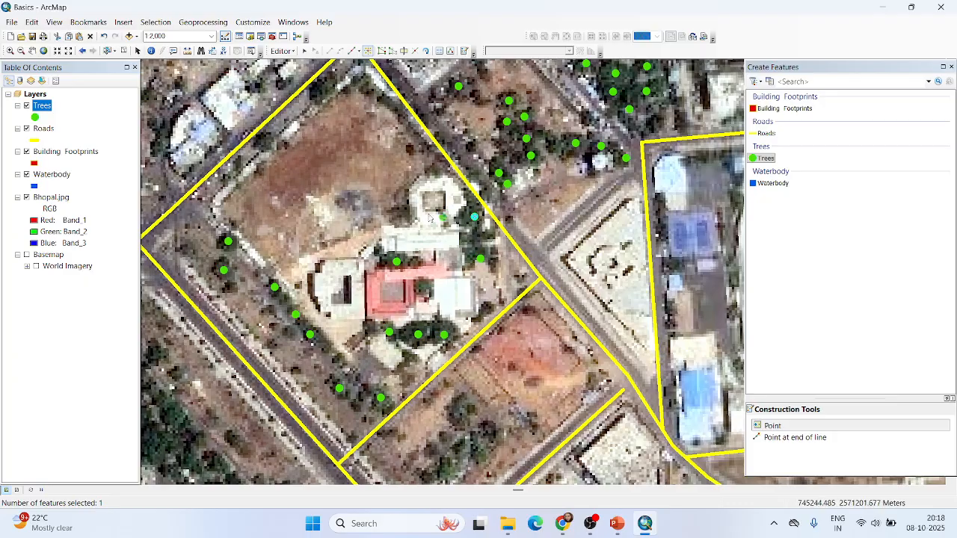
left_click(264, 141)
left_click(321, 90)
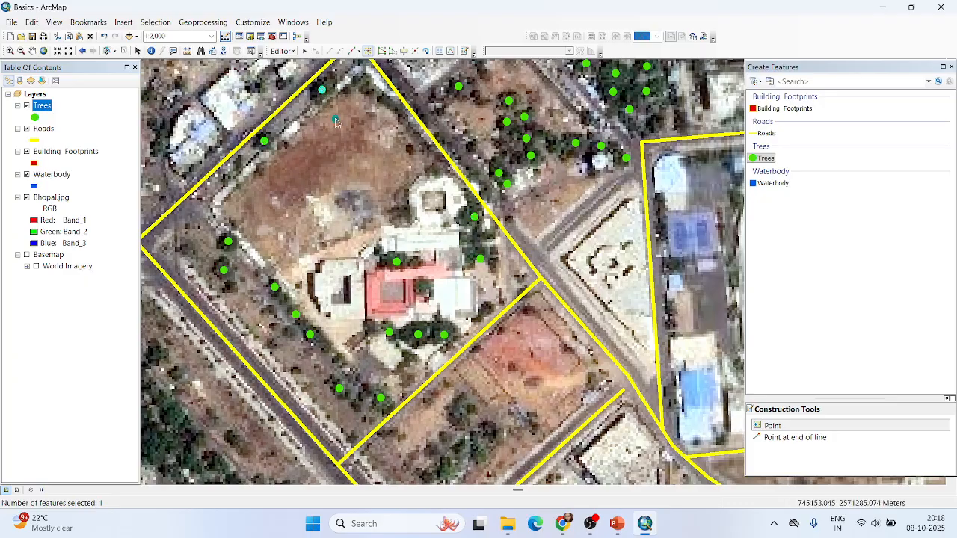
- Look through the marker symbols available for the Trees layer without changing its current symbol
left_click(35, 118)
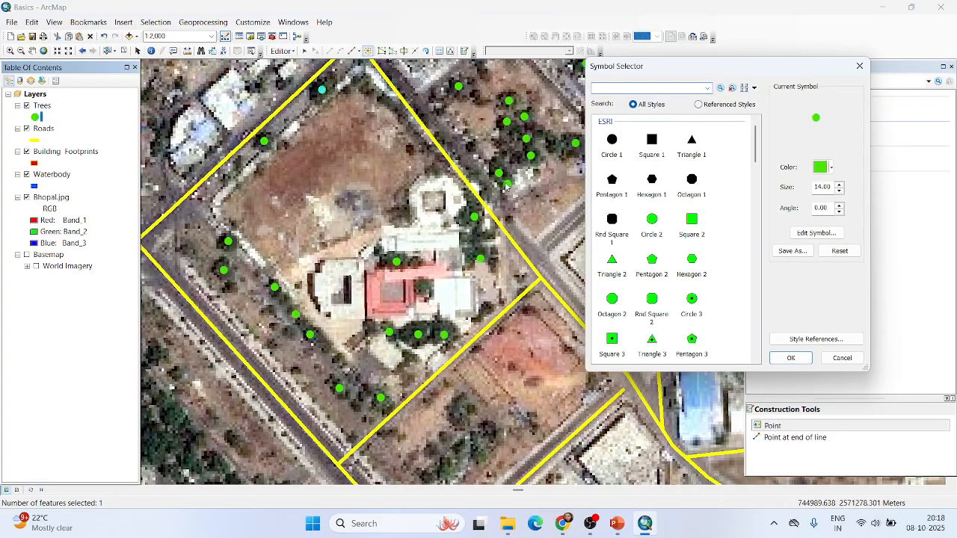
left_click_drag(757, 153, 763, 338)
left_click(843, 357)
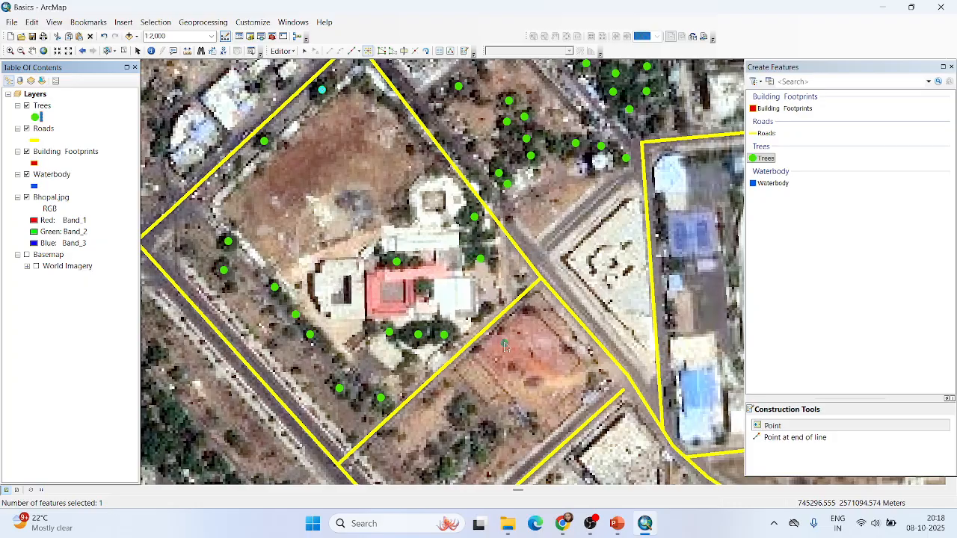
- Examine the tree points around the red-roofed complex at several scales and view the whole map in the page layout
scroll(490, 267, "up", 1)
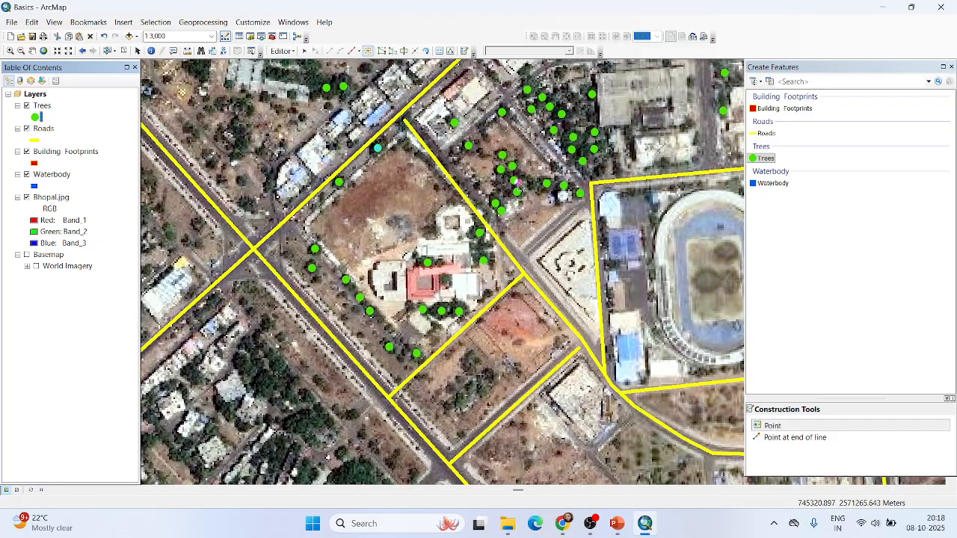
scroll(523, 171, "down", 1)
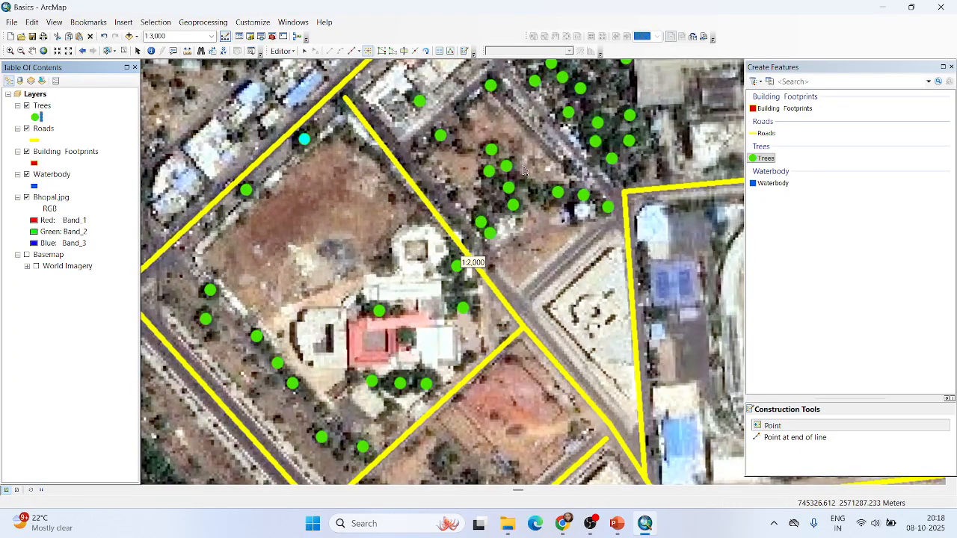
scroll(524, 170, "up", 1)
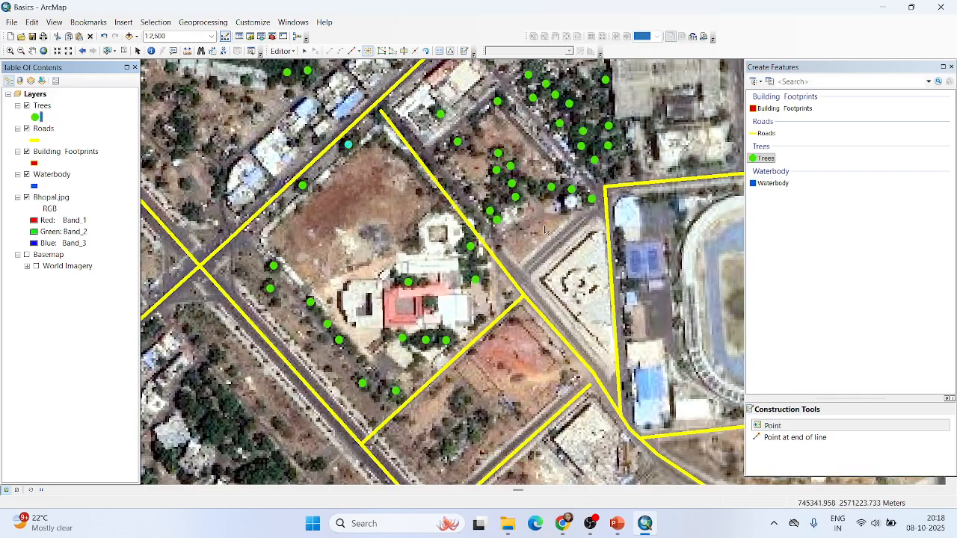
scroll(370, 297, "up", 1)
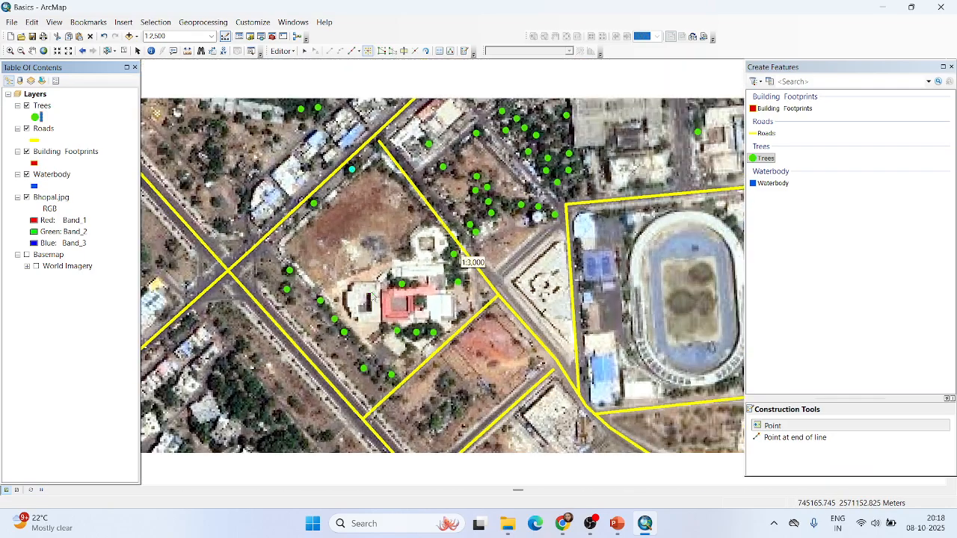
scroll(403, 283, "down", 1)
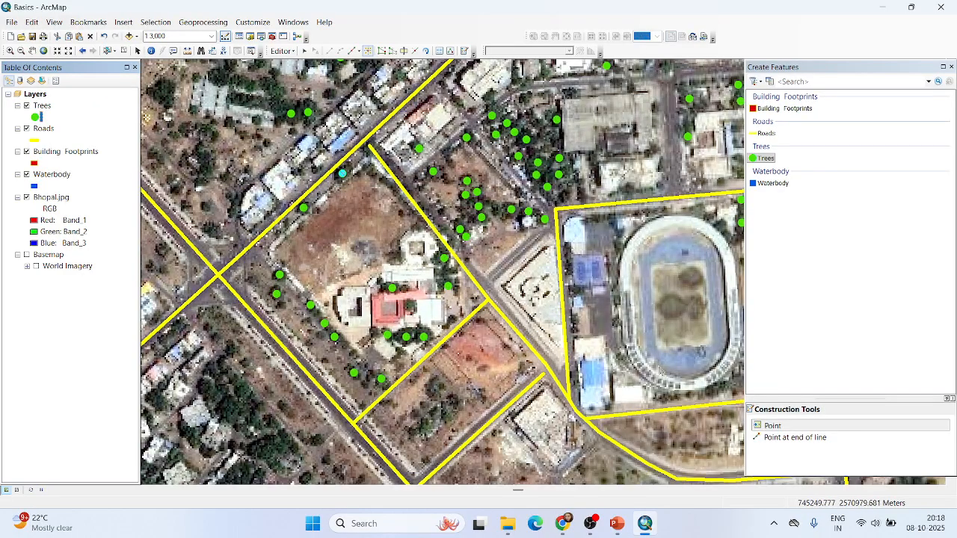
left_click(280, 275)
left_click(17, 490)
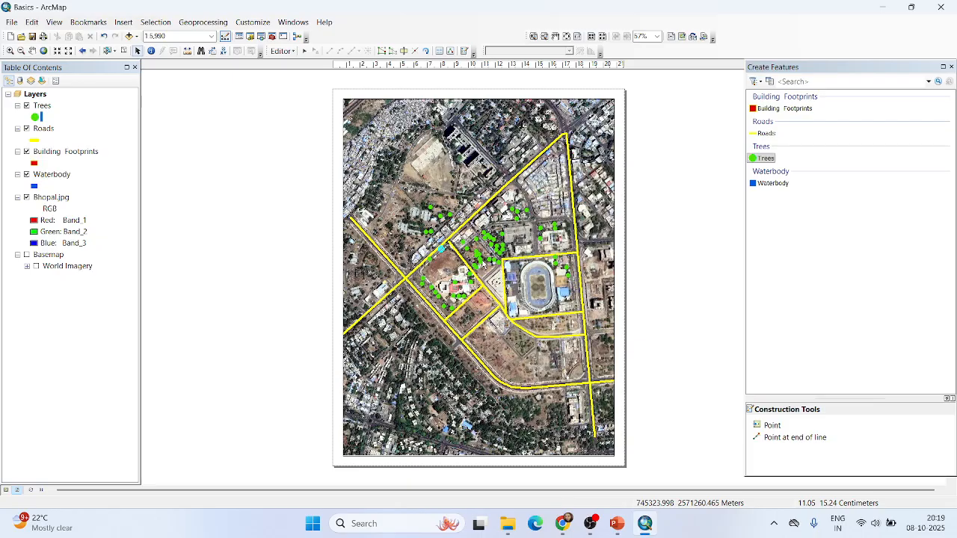
left_click(6, 490)
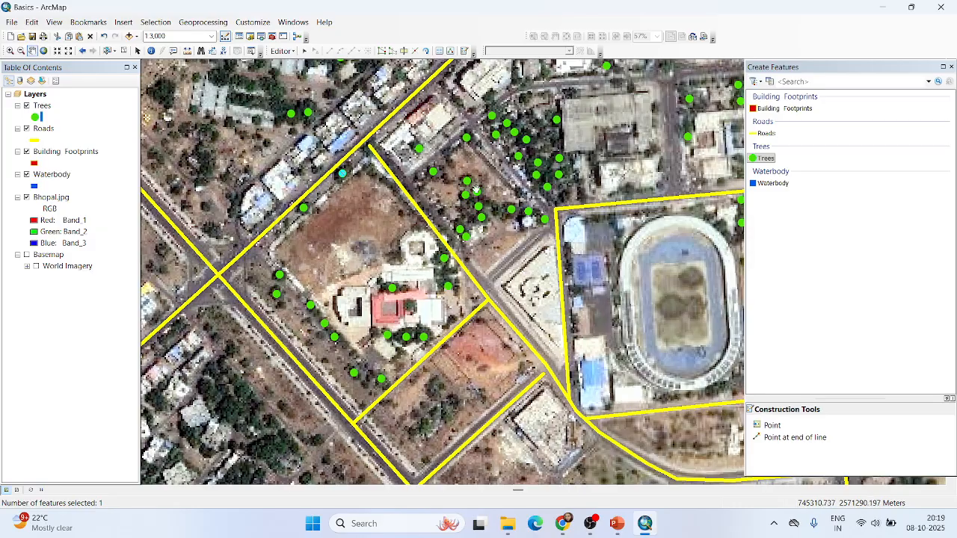
- Inspect the digitized roads and tree points across the wider area, from a 1:10,000 overview to a 1:4,000 view around the stadium
scroll(406, 232, "down", 2)
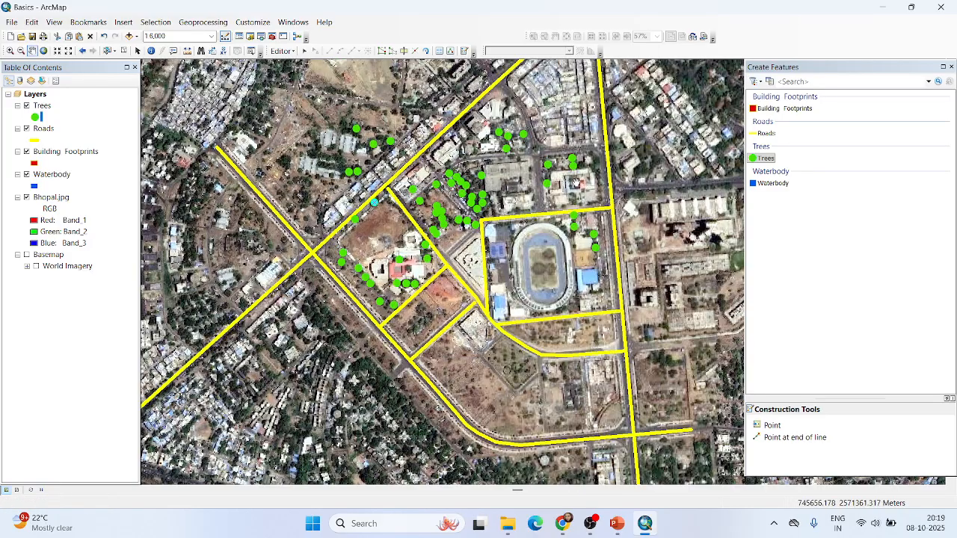
scroll(515, 185, "down", 1)
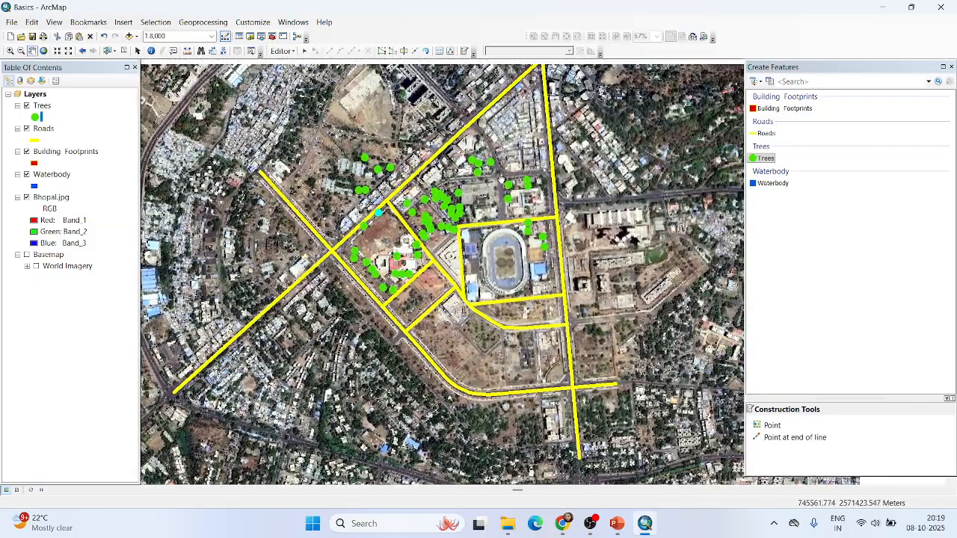
left_click_drag(502, 178, 574, 189)
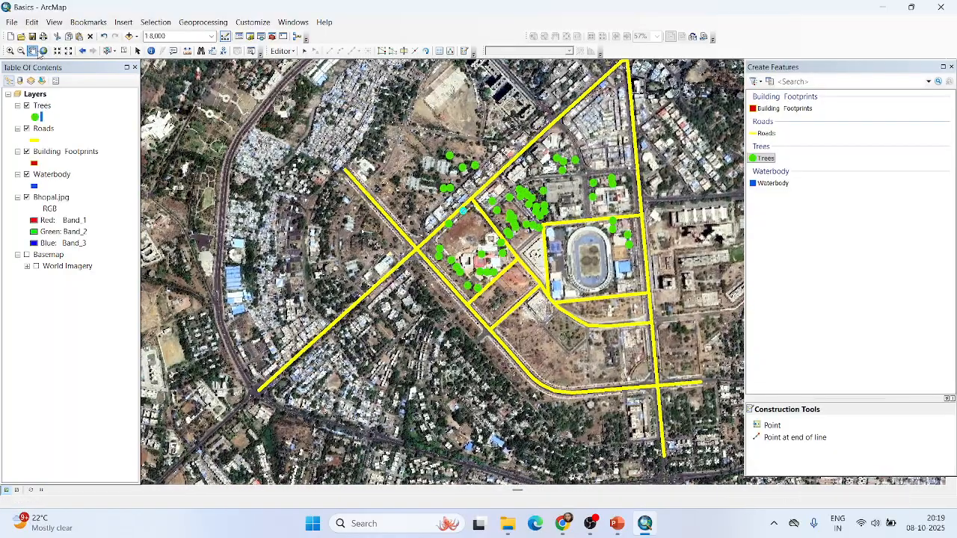
scroll(565, 172, "down", 2)
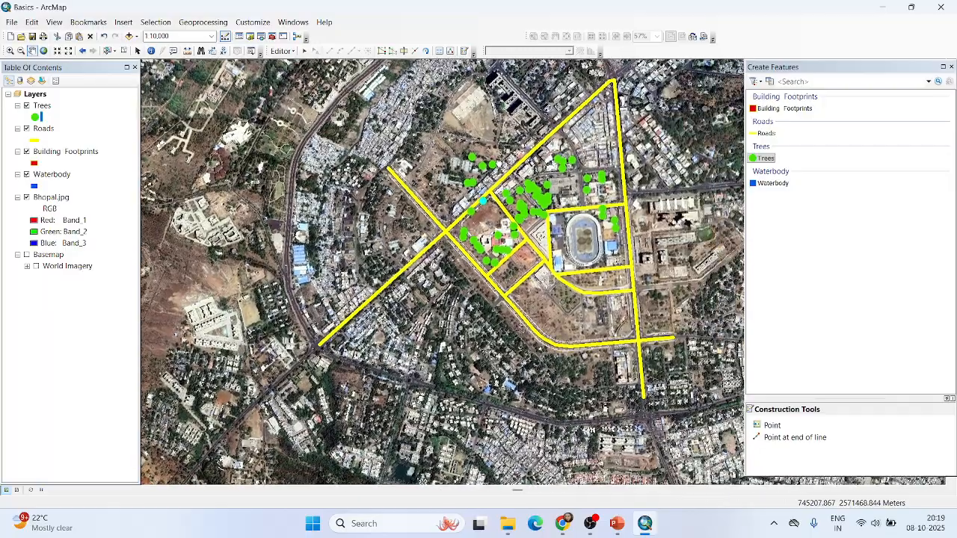
left_click_drag(517, 490, 513, 490)
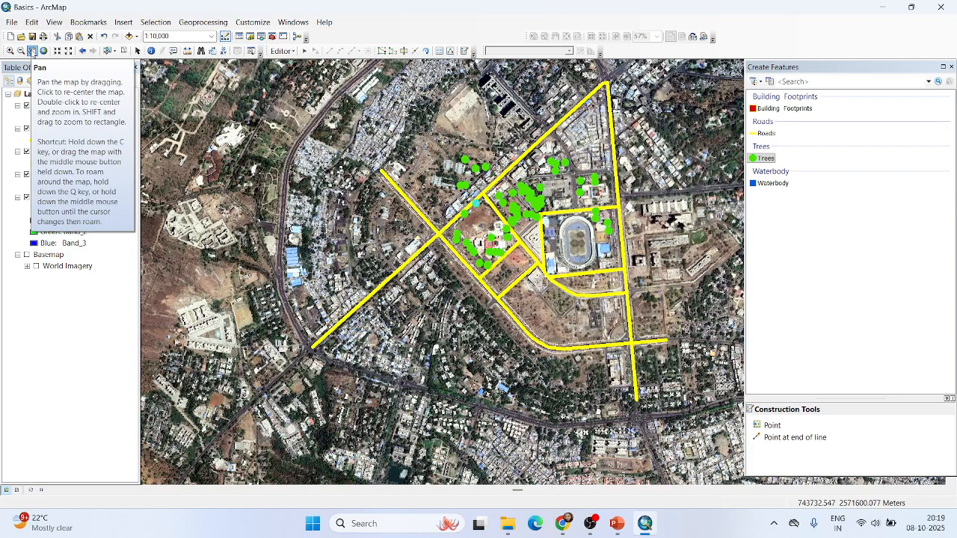
scroll(534, 192, "up", 2)
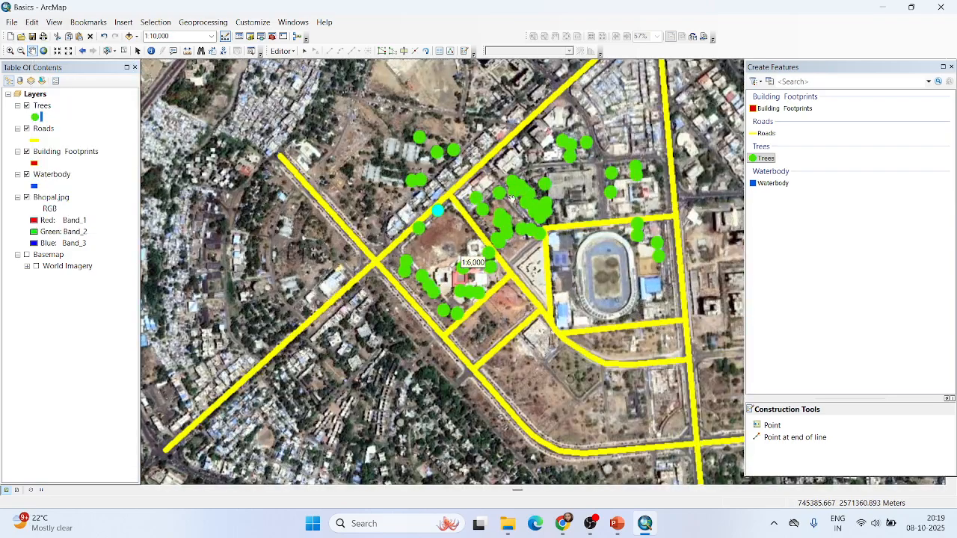
scroll(572, 215, "up", 1)
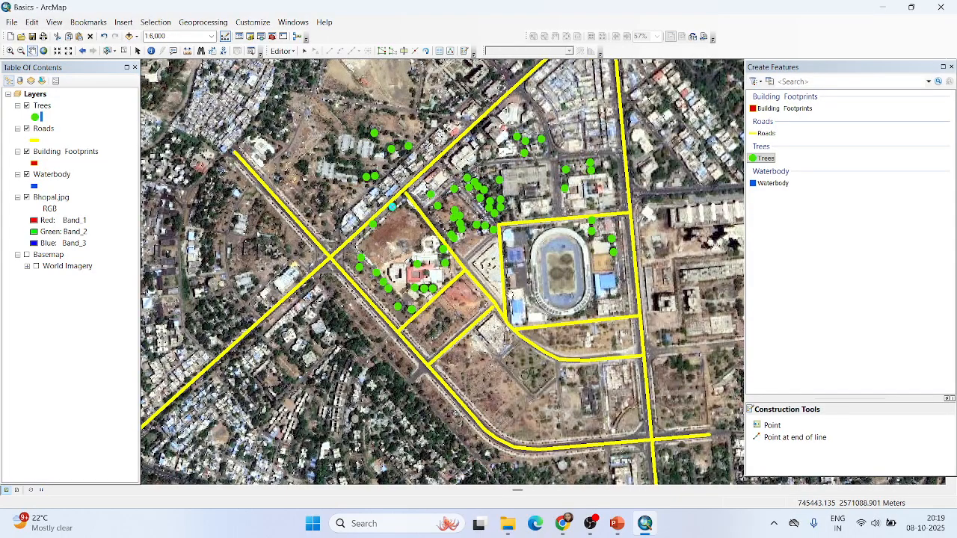
left_click_drag(503, 272, 415, 276)
scroll(415, 277, "up", 1)
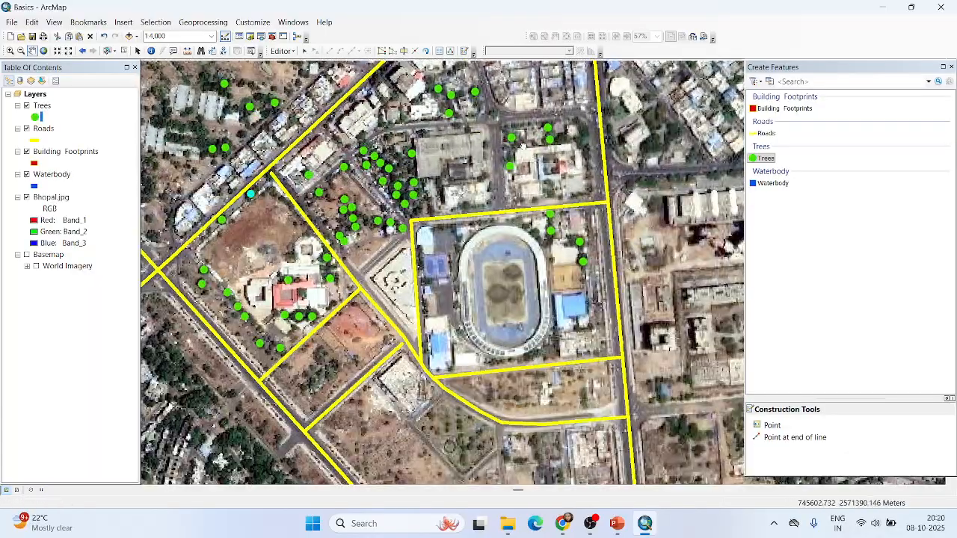
left_click_drag(404, 220, 456, 310)
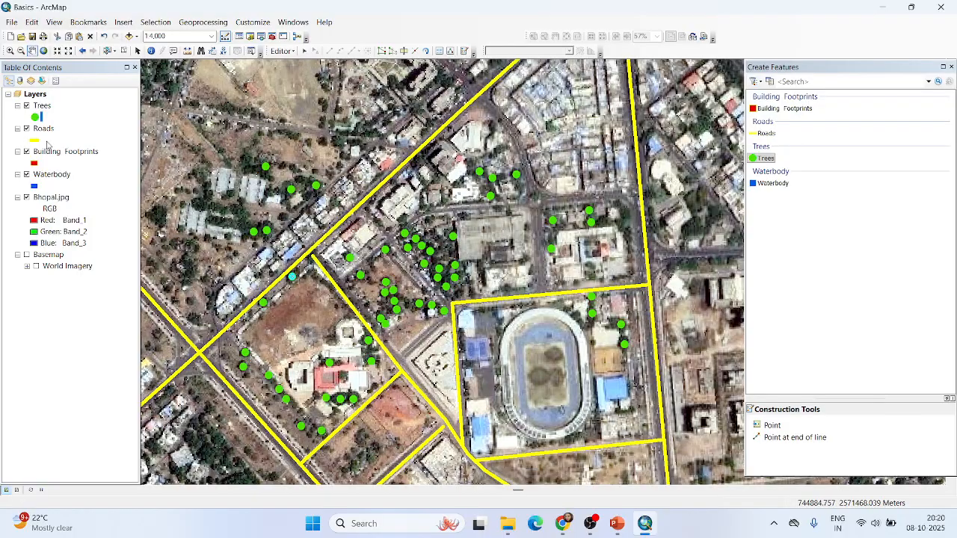
- Save the edits to the tree points and stop the edit session
left_click(281, 51)
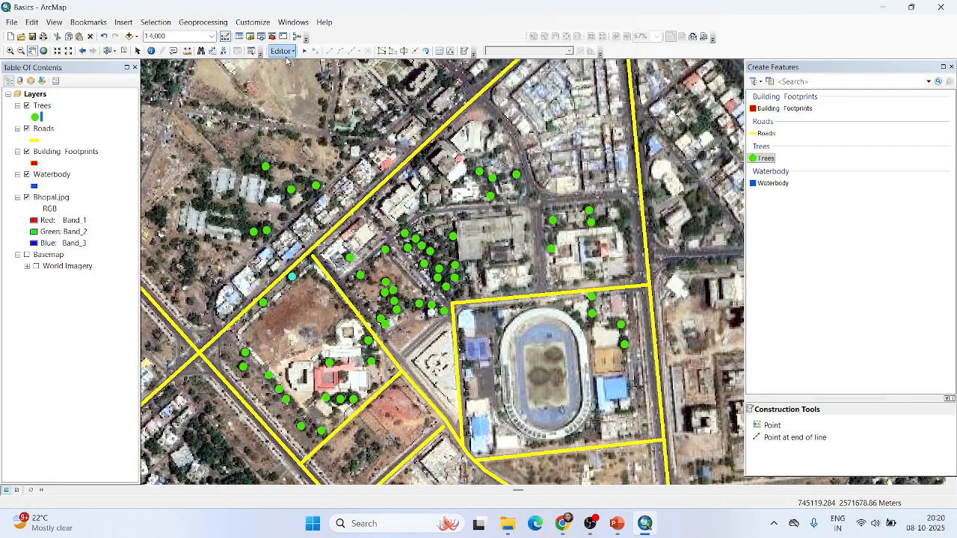
left_click(300, 92)
left_click(282, 51)
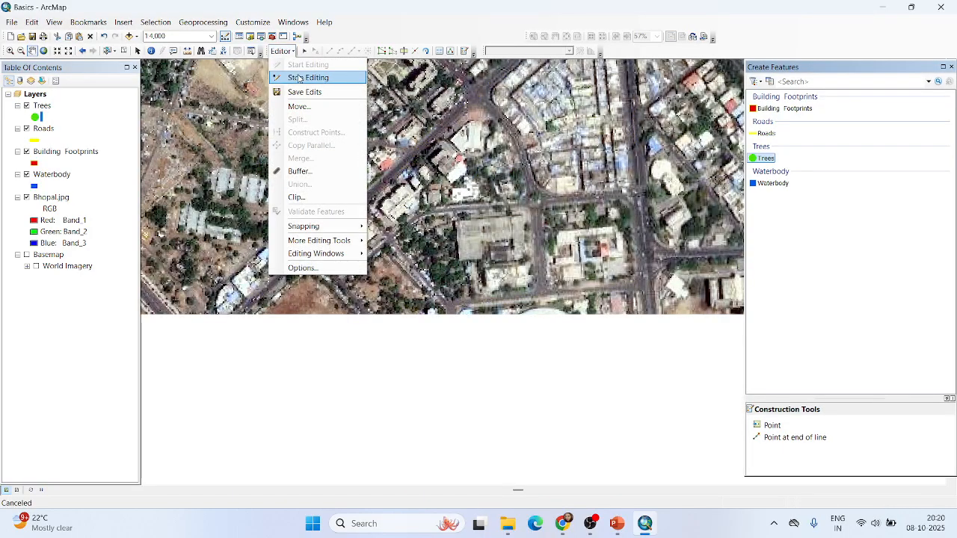
left_click(303, 77)
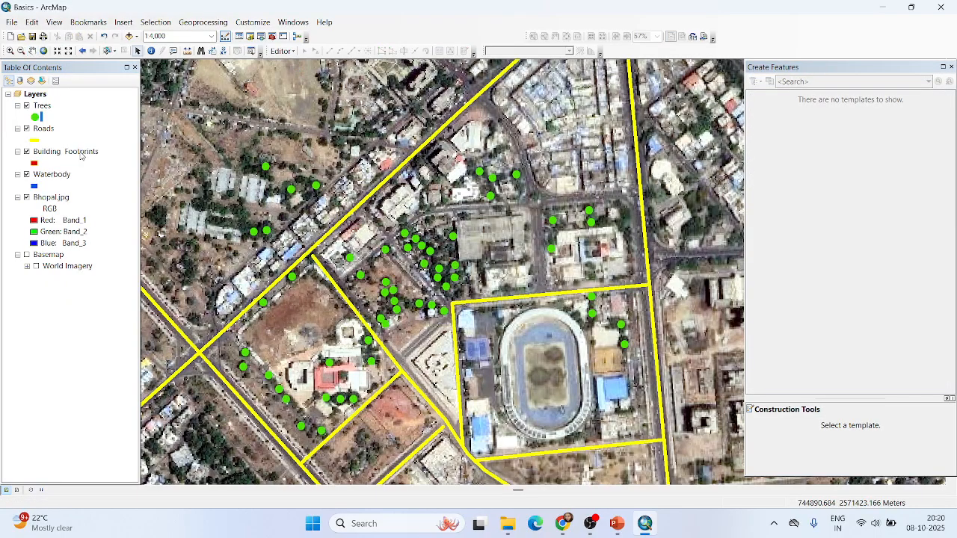
- Start editing the Building Footprints layer and choose its template with the Polygon construction tool
right_click(61, 155)
mouse_move(97, 297)
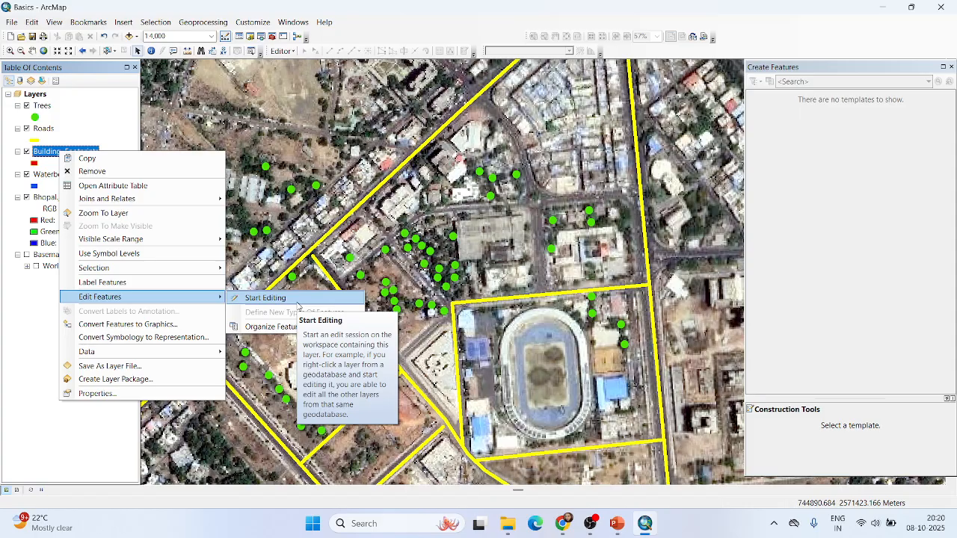
left_click(265, 298)
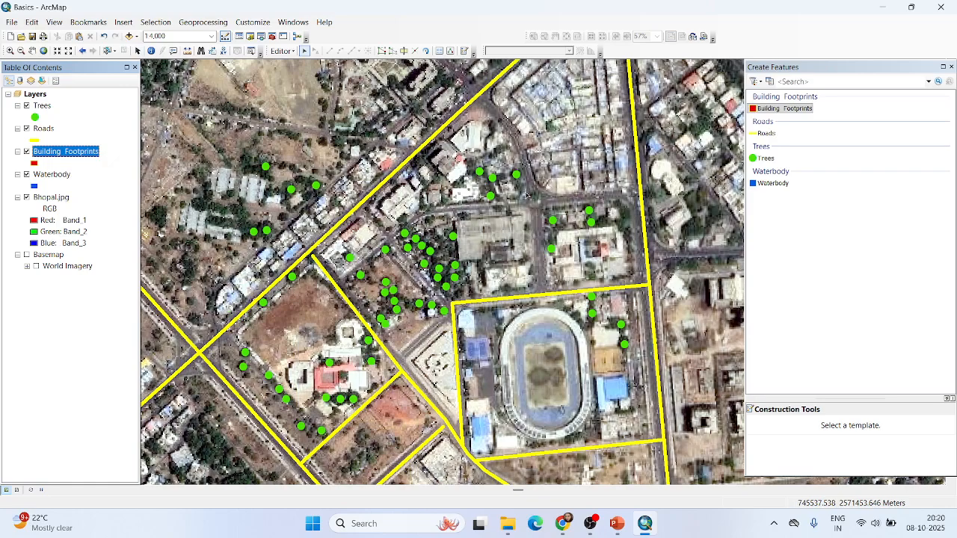
left_click(466, 51)
left_click(771, 110)
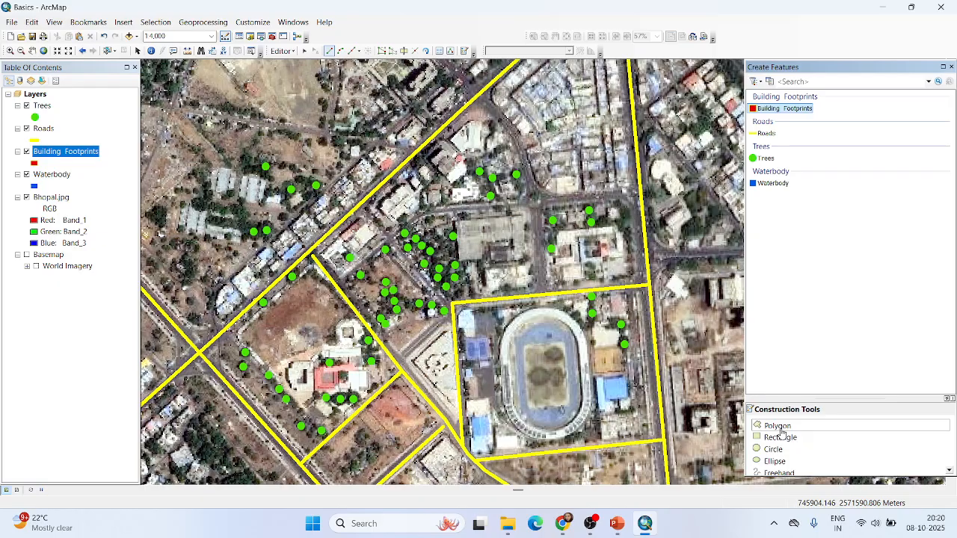
left_click(780, 427)
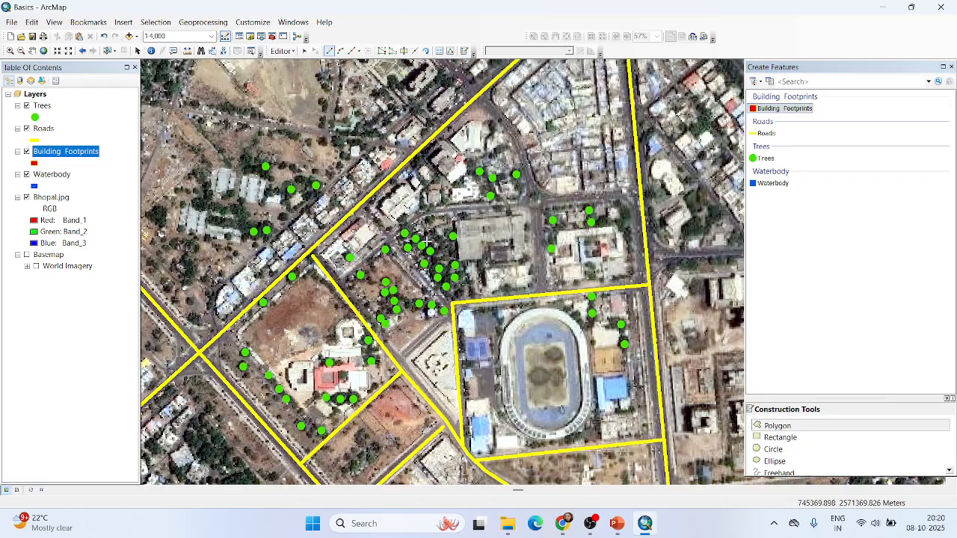
- Digitize the U-shaped building north of the stadium as a footprint polygon about 400 m in perimeter
scroll(336, 240, "up", 2)
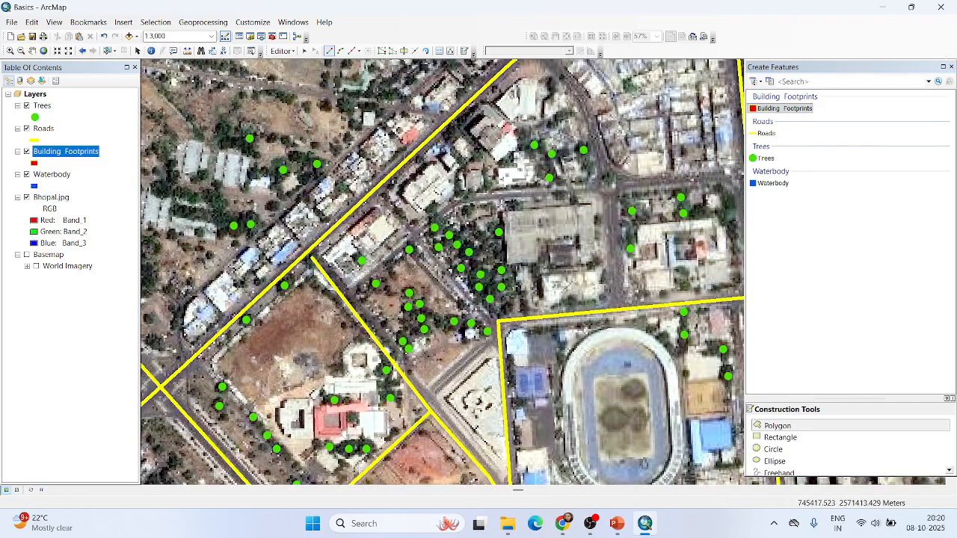
left_click(508, 210)
left_click(508, 263)
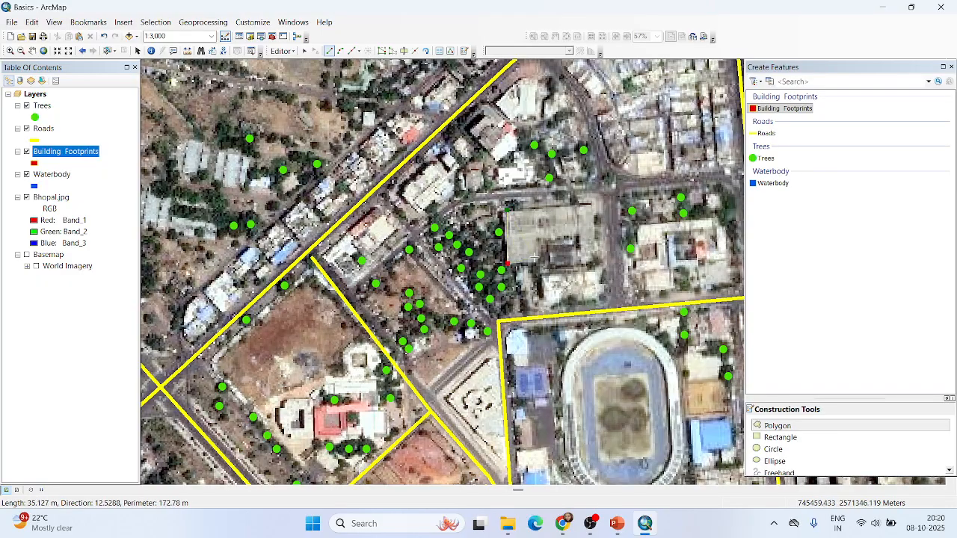
left_click(538, 263)
left_click(538, 237)
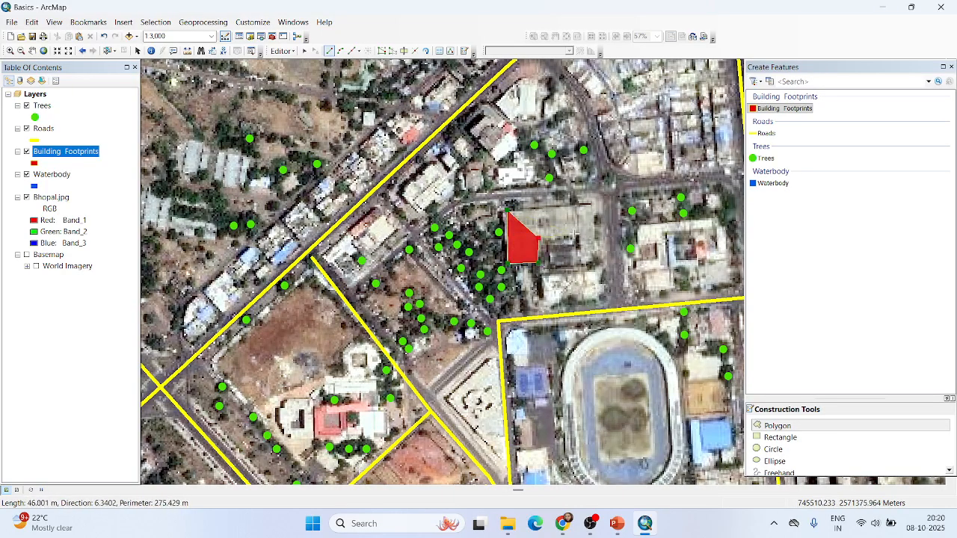
left_click(576, 235)
left_click(580, 255)
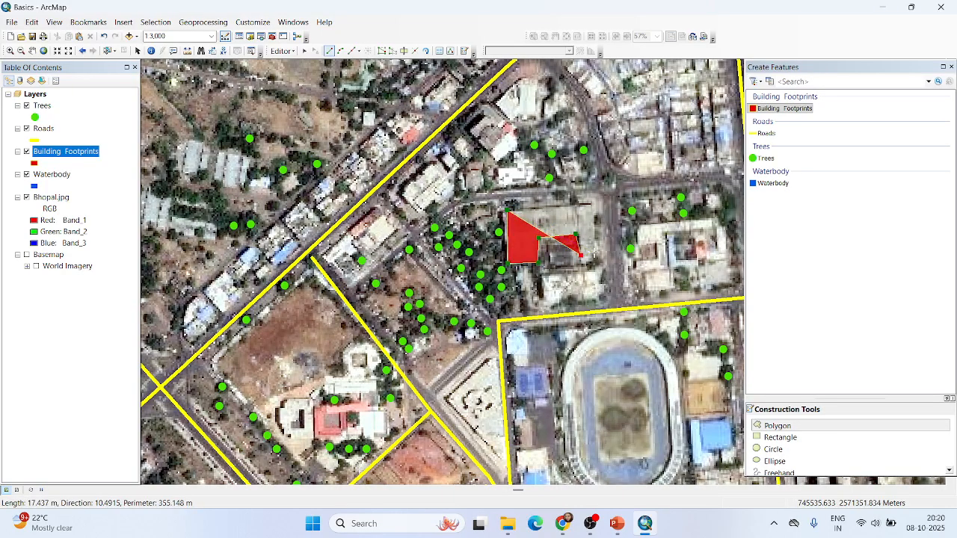
left_click(595, 253)
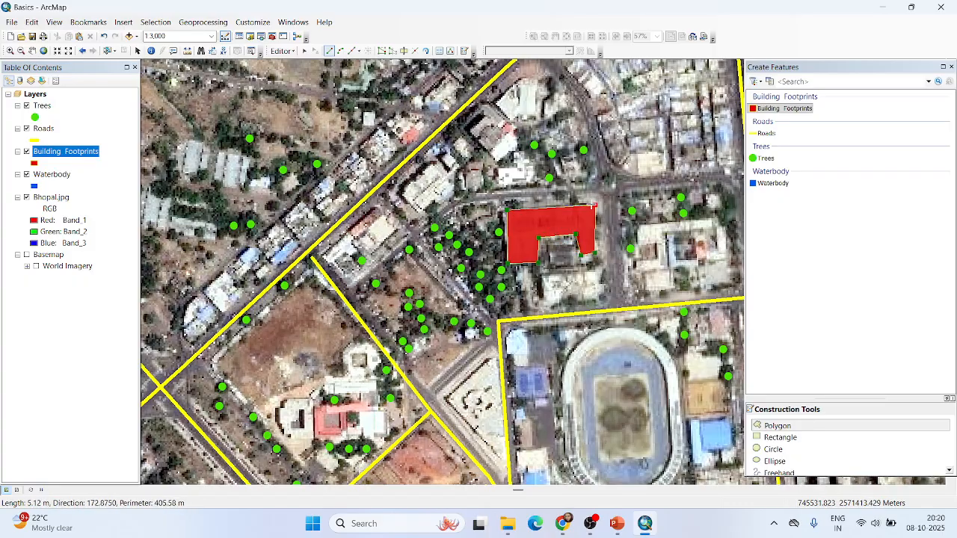
double_click(595, 205)
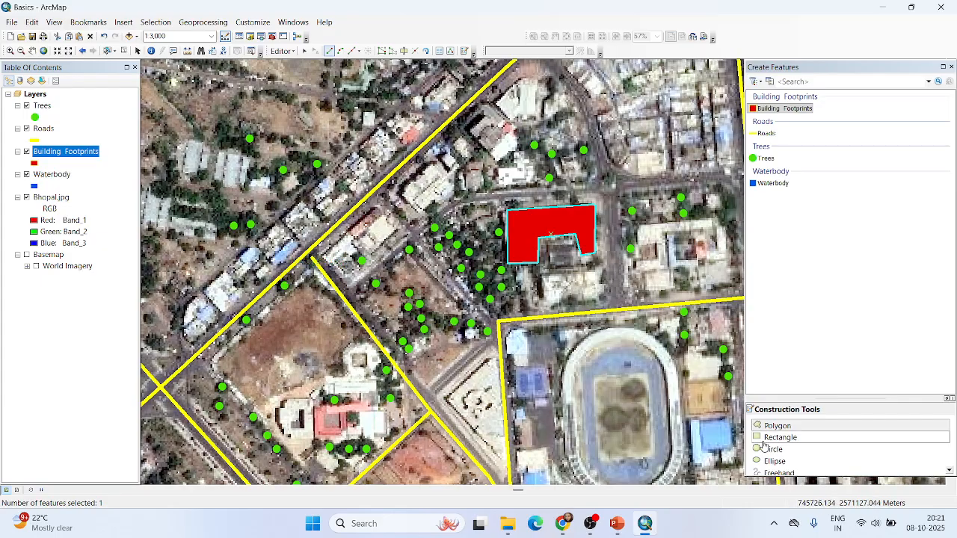
- Digitize a four-sided footprint about 50 m long over the northeastern part of the roadside building northwest of the stadium
scroll(444, 195, "up", 2)
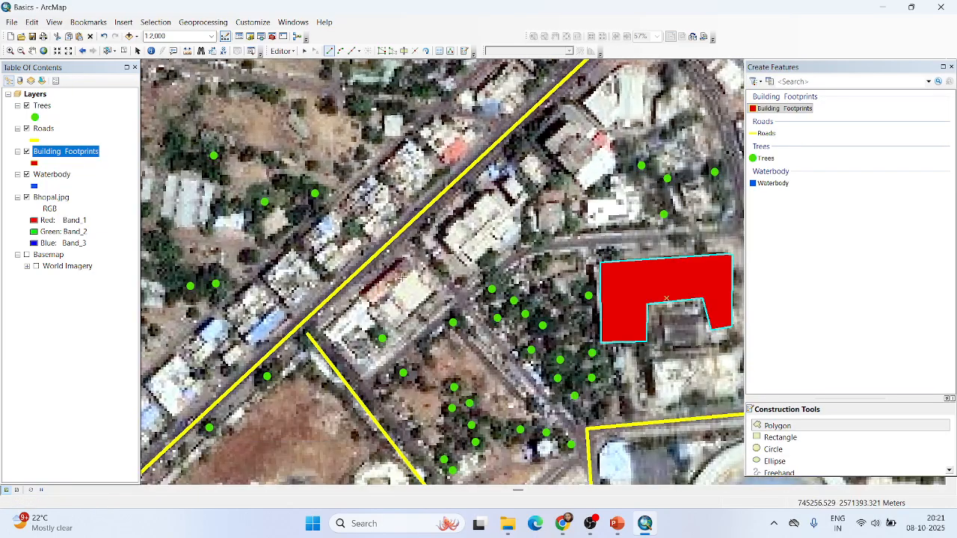
left_click(406, 258)
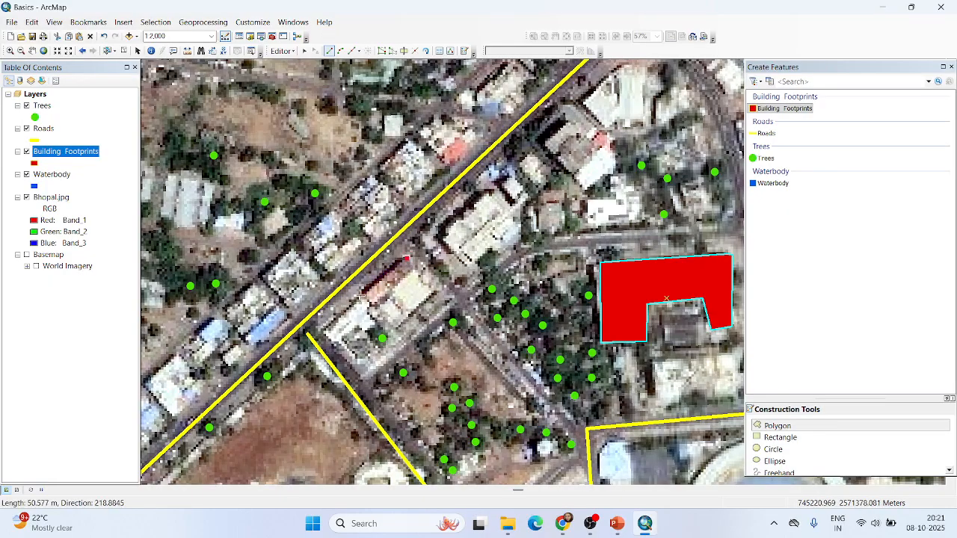
left_click(362, 294)
left_click(395, 327)
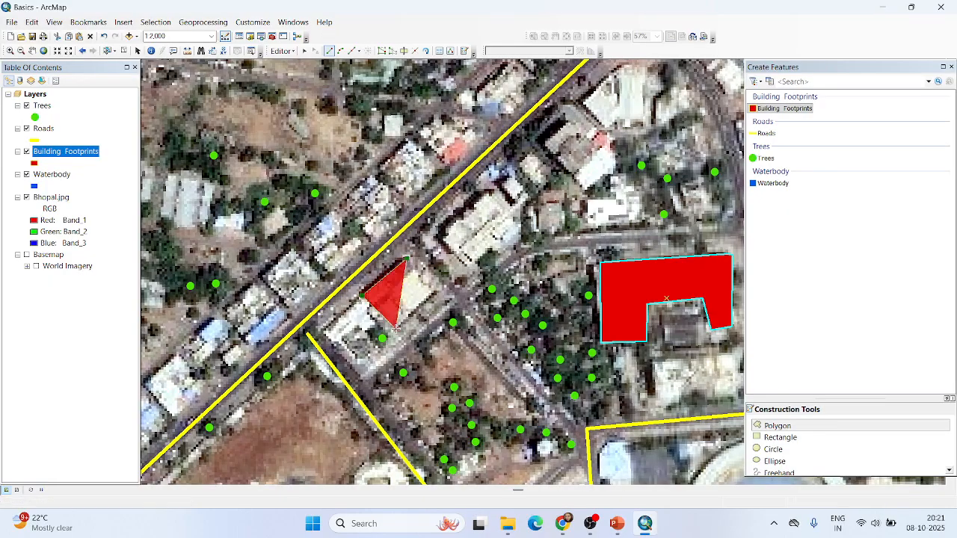
double_click(436, 292)
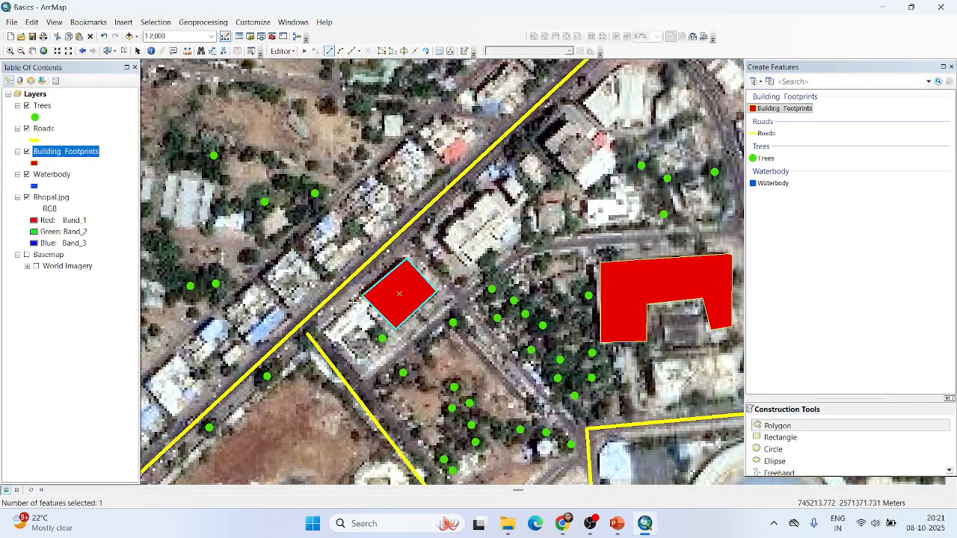
- Digitize a four-sided footprint over the southwestern part of the roadside building northwest of the stadium
left_click(355, 301)
left_click(323, 332)
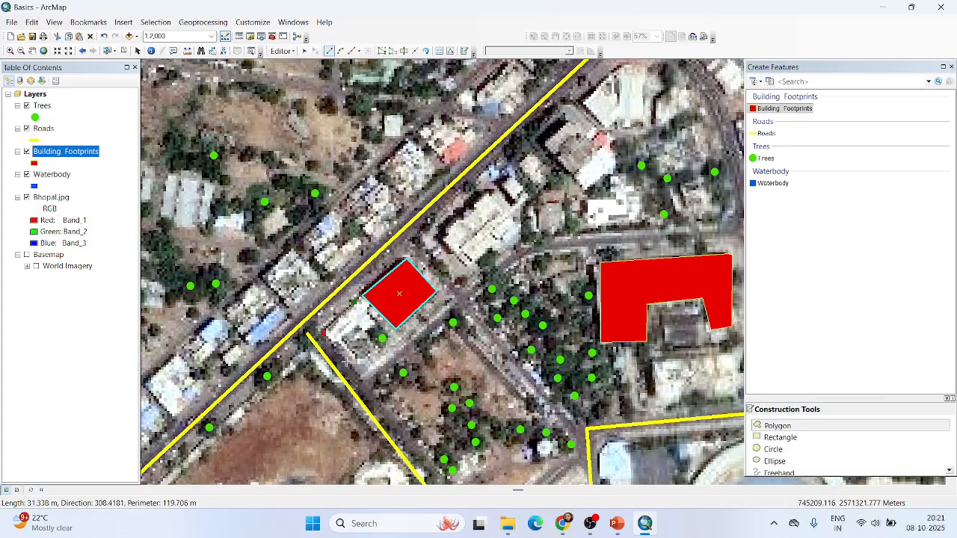
left_click(349, 359)
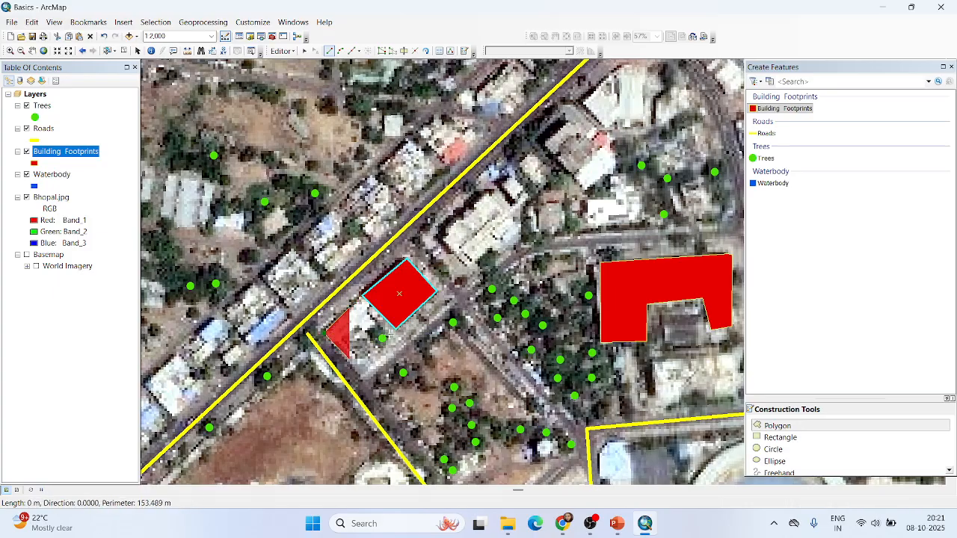
double_click(388, 333)
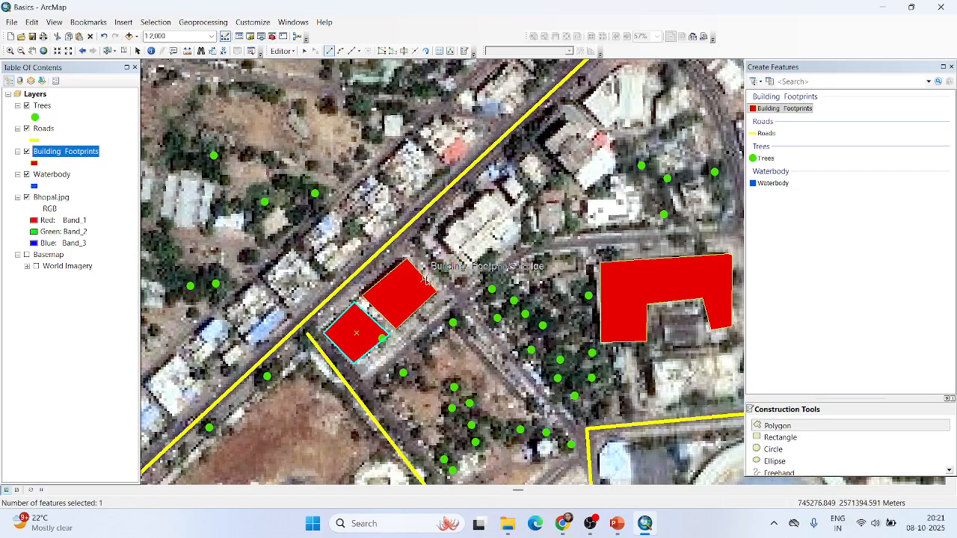
- Digitize a four-sided footprint over the next large building northeast along the diagonal main road
scroll(427, 280, "down", 1)
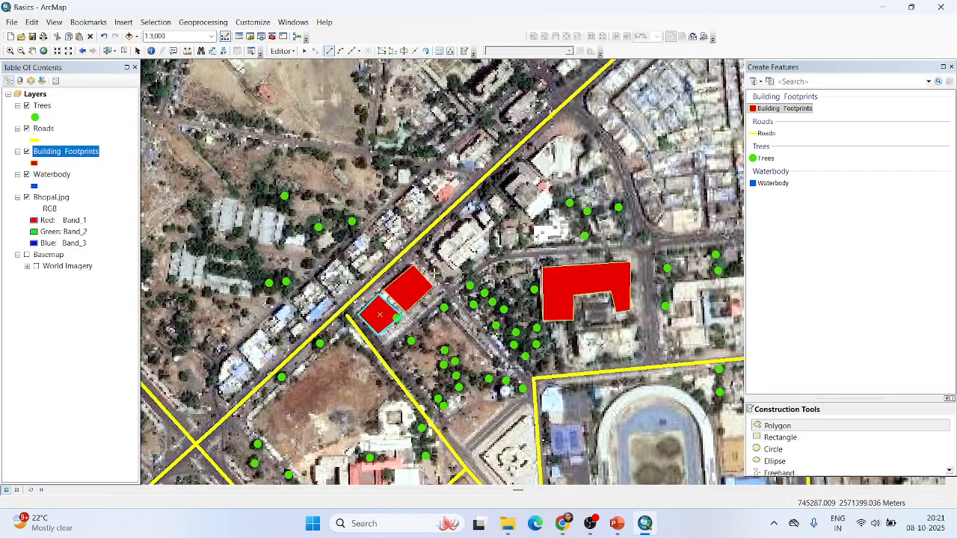
left_click(469, 218)
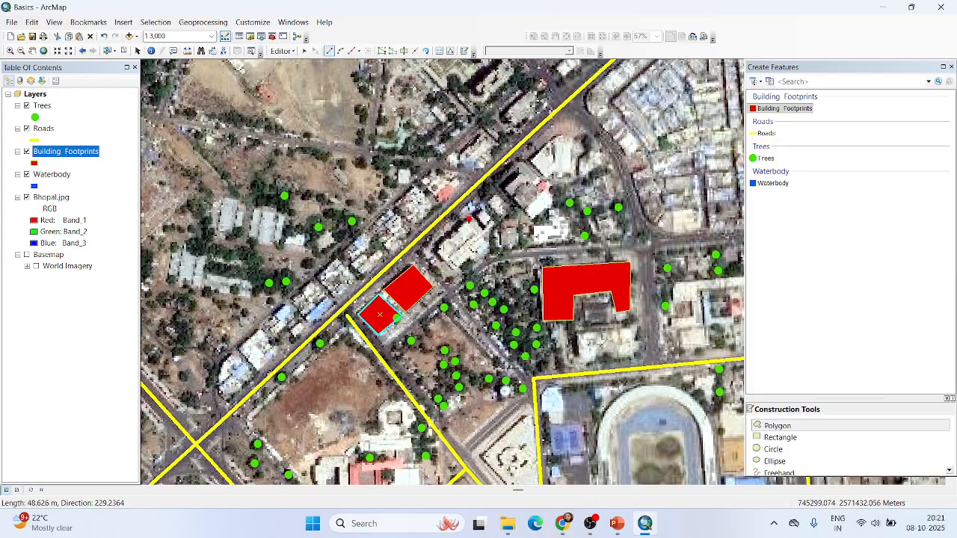
left_click(457, 273)
left_click(488, 241)
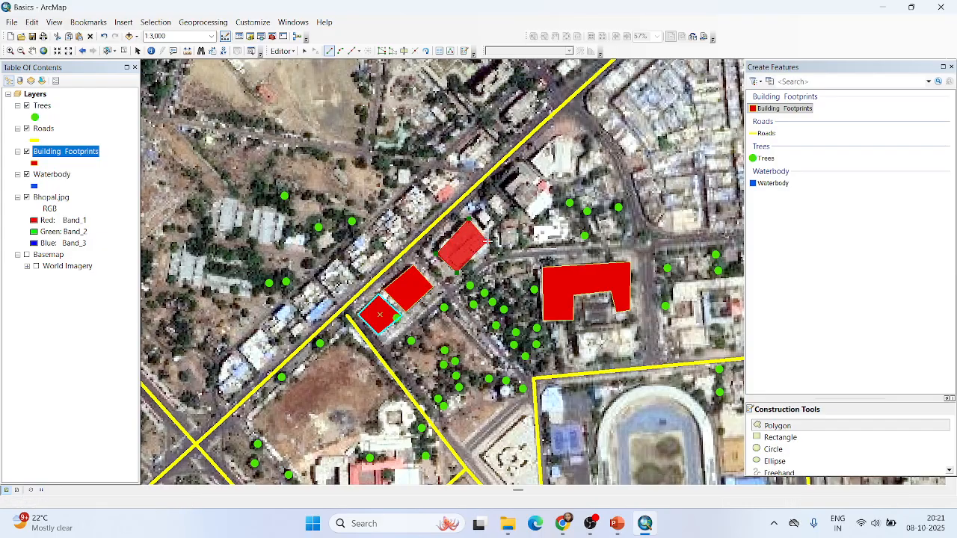
double_click(489, 240)
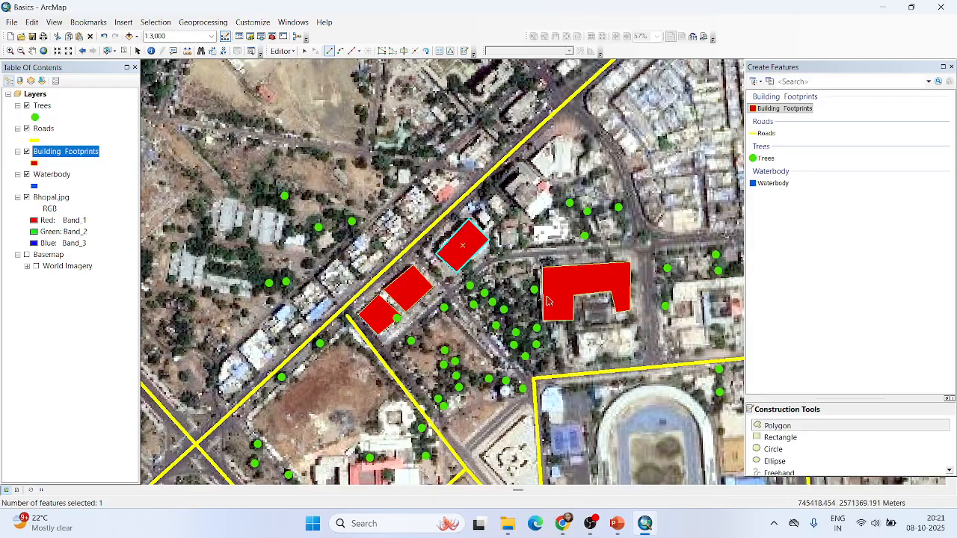
- Digitize the building west of the pink-roofed block as a footprint polygon with notched western corners
scroll(530, 338, "down", 2)
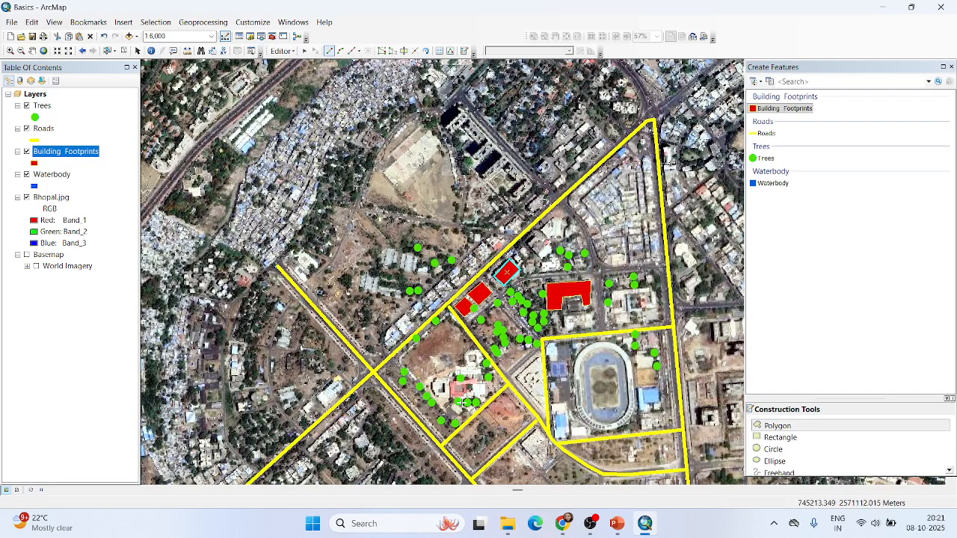
scroll(459, 415, "up", 3)
scroll(457, 417, "up", 1)
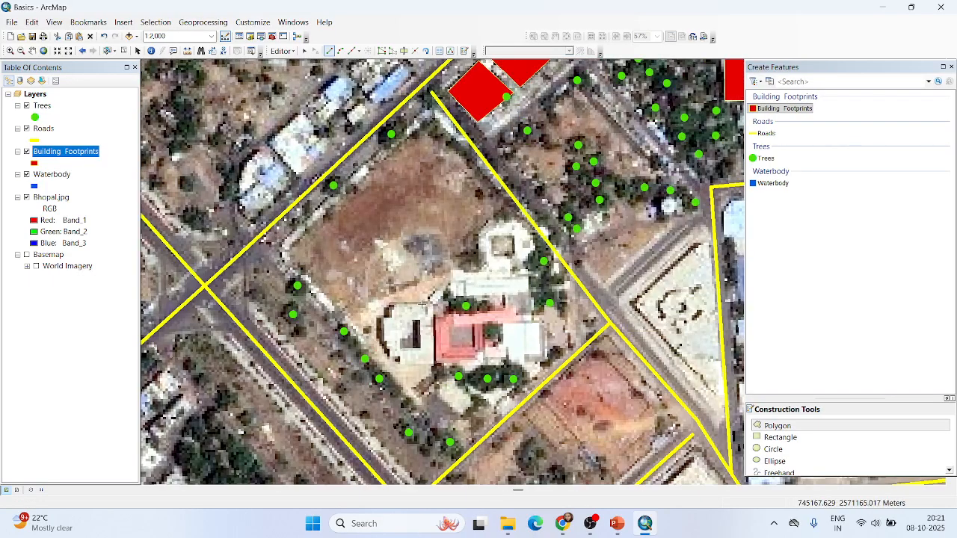
left_click(430, 302)
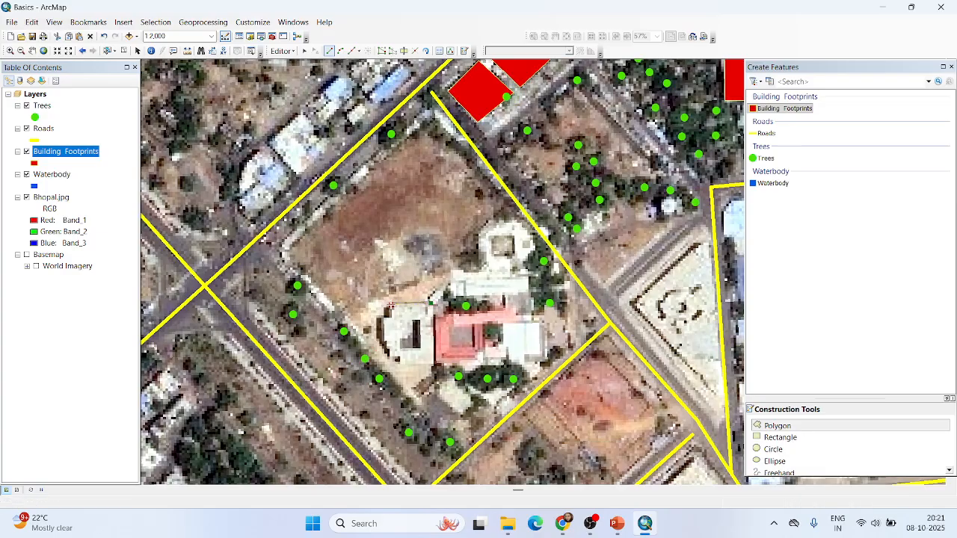
left_click(390, 306)
left_click(384, 317)
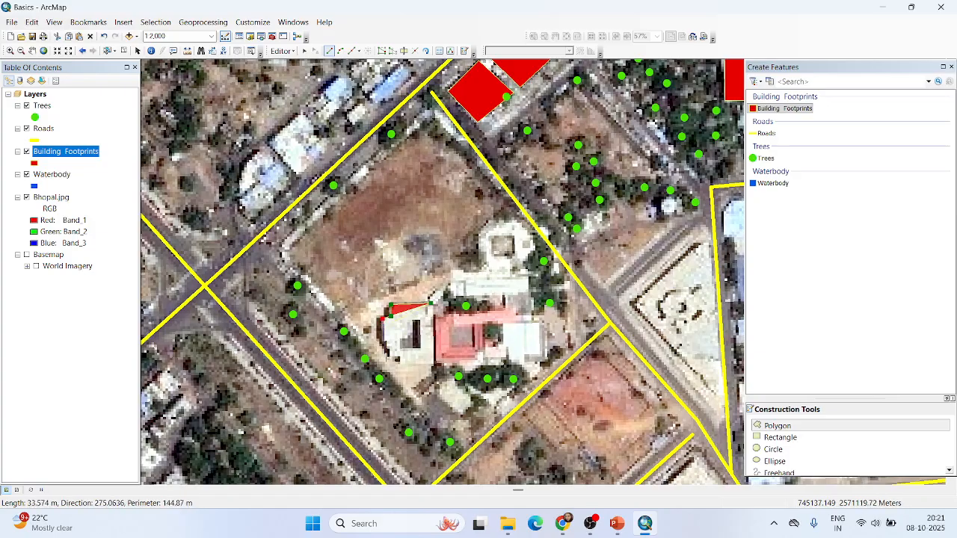
left_click(385, 357)
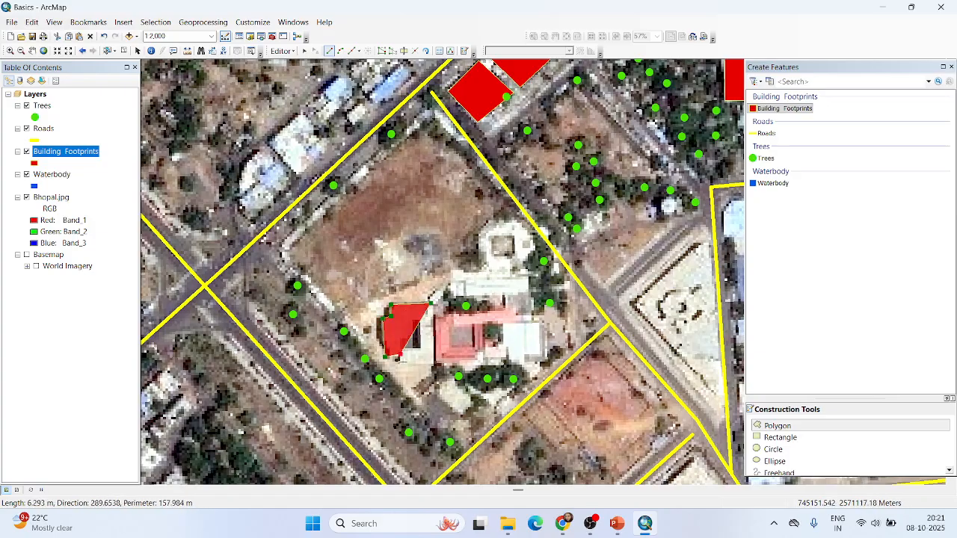
left_click(403, 364)
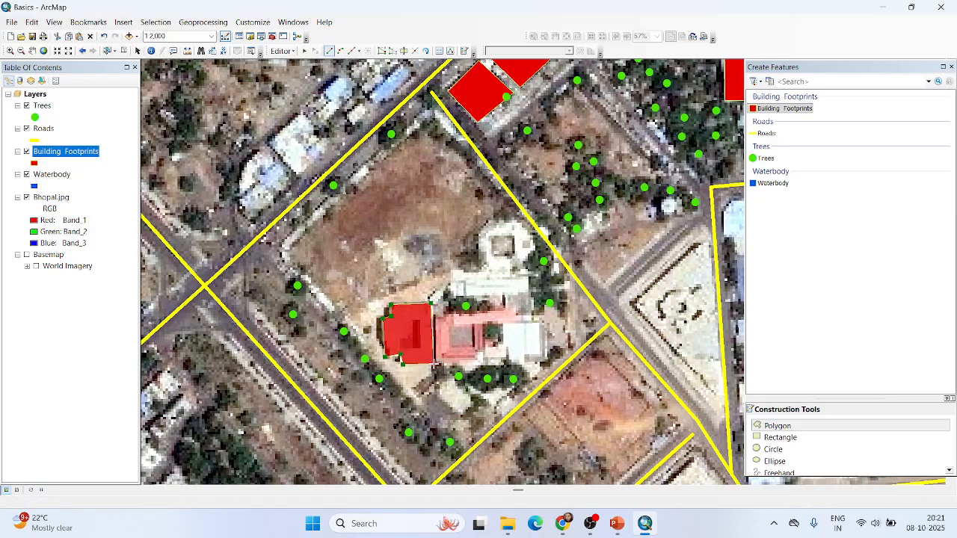
double_click(434, 364)
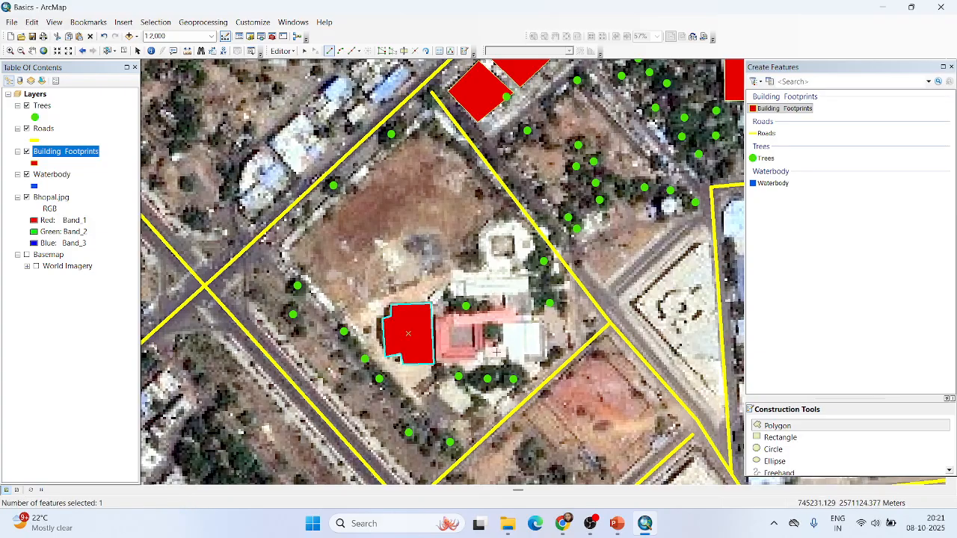
- Digitize the long, narrow building north of the pink-roofed block as a four-sided footprint
left_click(450, 270)
left_click(453, 294)
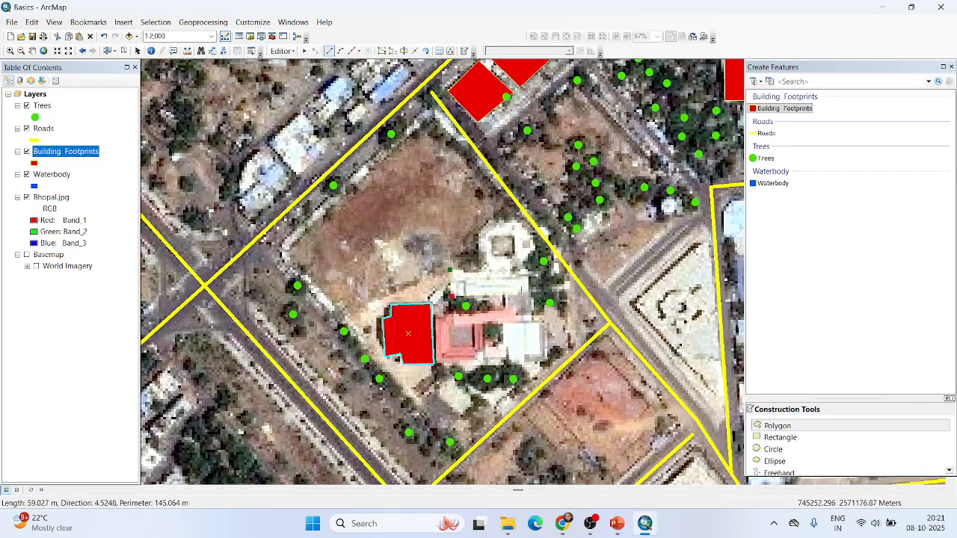
left_click(528, 293)
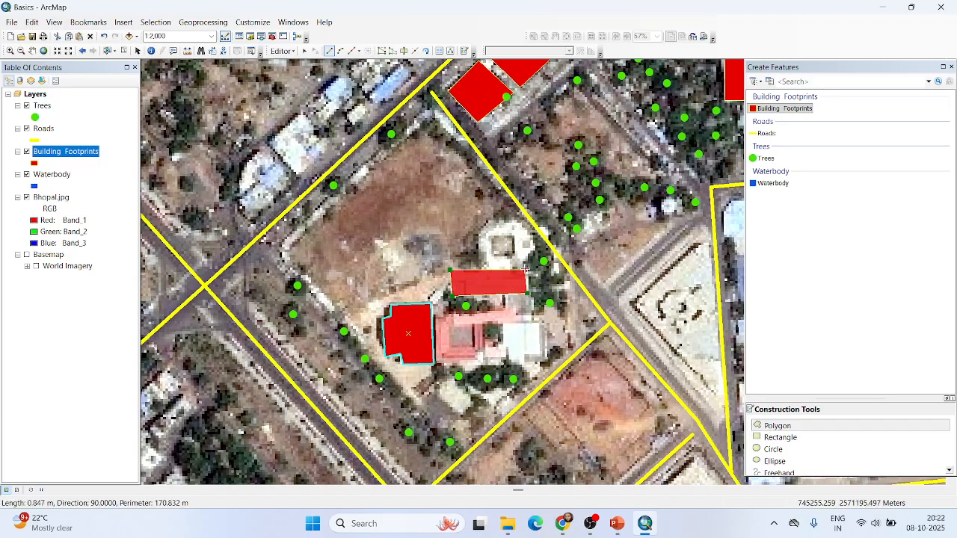
double_click(526, 269)
scroll(474, 278, "down", 2)
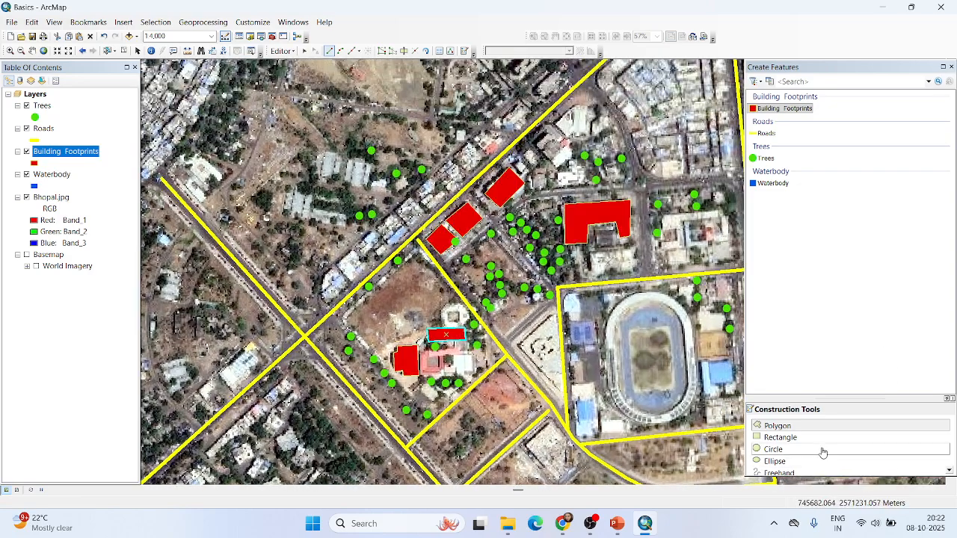
- Open the Catalog and expand the Terra Incognita folder inside Aug'25
left_click(250, 36)
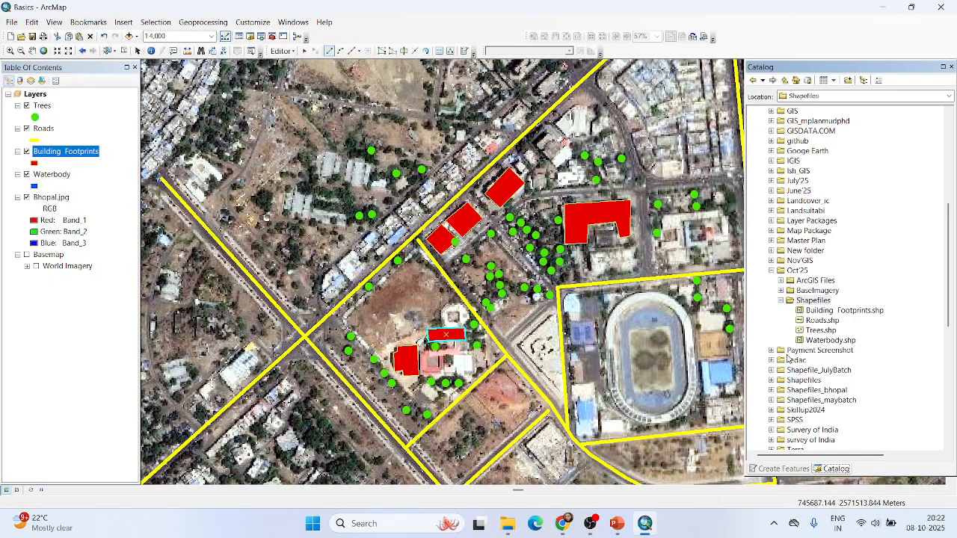
scroll(789, 281, "down", 1)
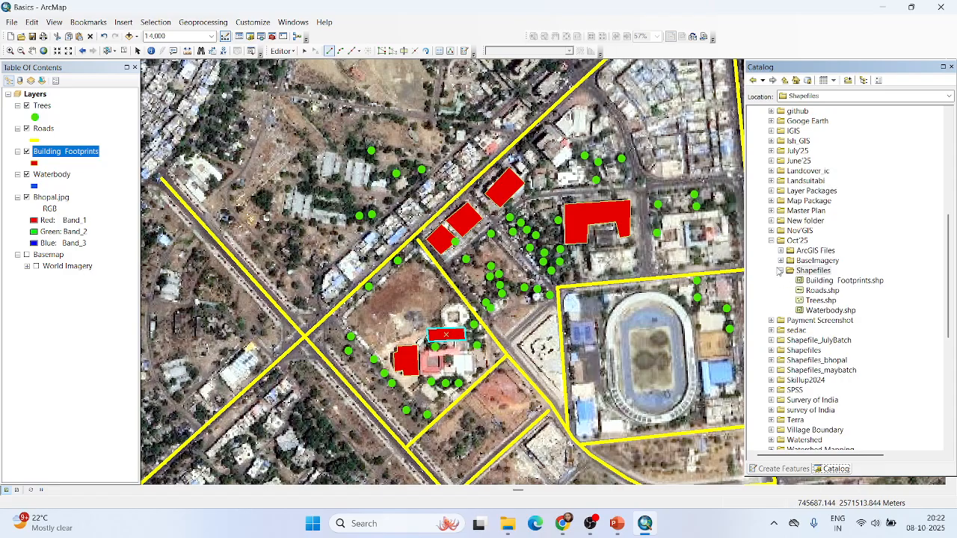
scroll(796, 224, "up", 7)
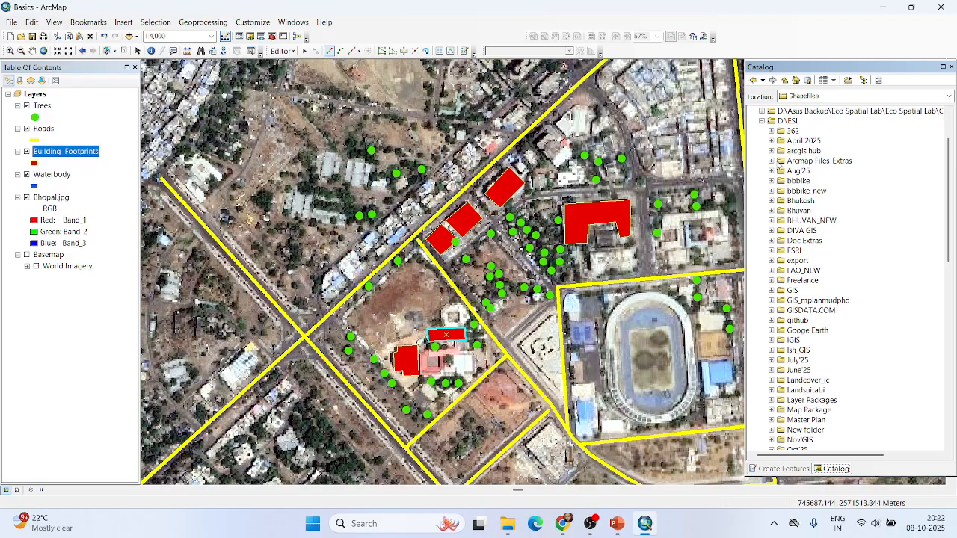
left_click(772, 171)
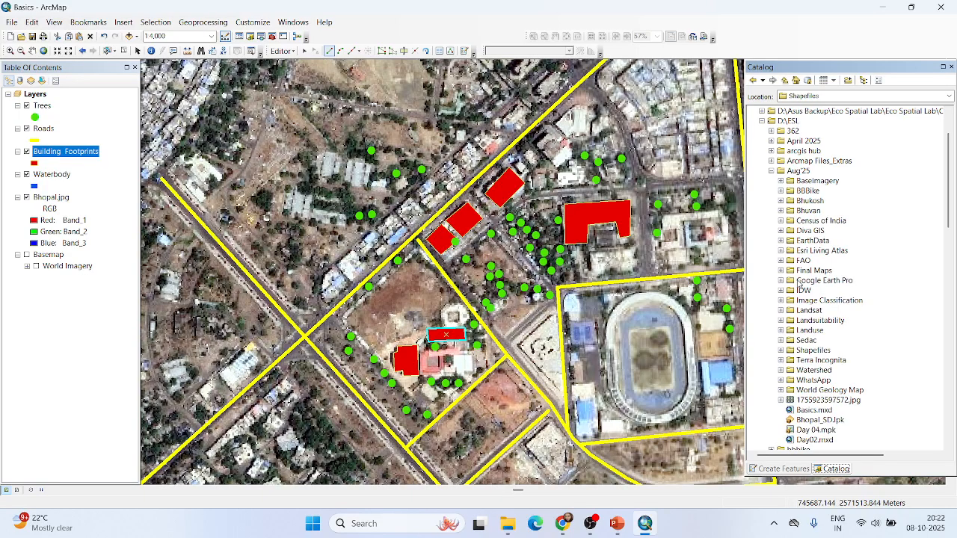
left_click(782, 361)
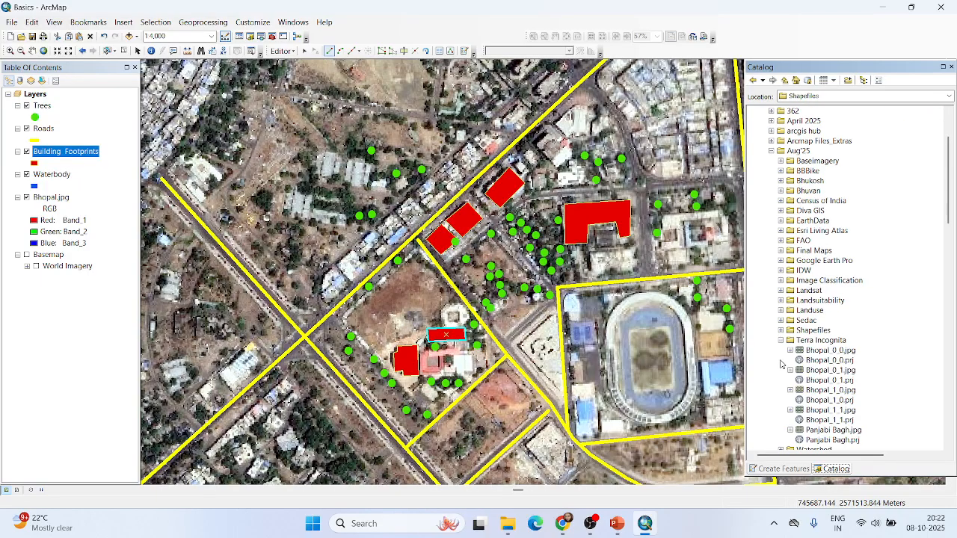
- Add the images Bhopal_0_0.jpg, Bhopal_0_1.jpg, Bhopal_1_0.jpg and Bhopal_1_1.jpg to the map and close the Catalog
scroll(813, 361, "down", 1)
left_click_drag(819, 324, 539, 302)
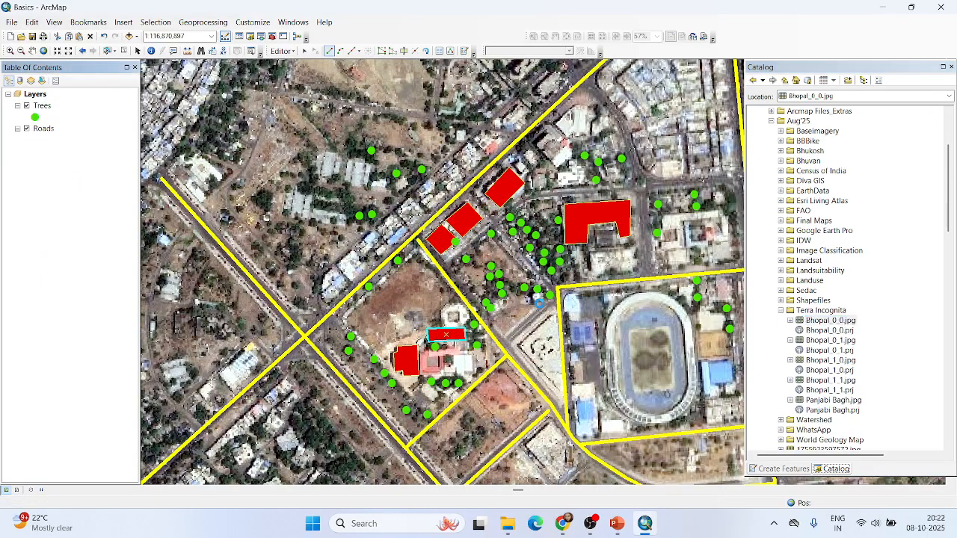
left_click_drag(831, 341, 522, 329)
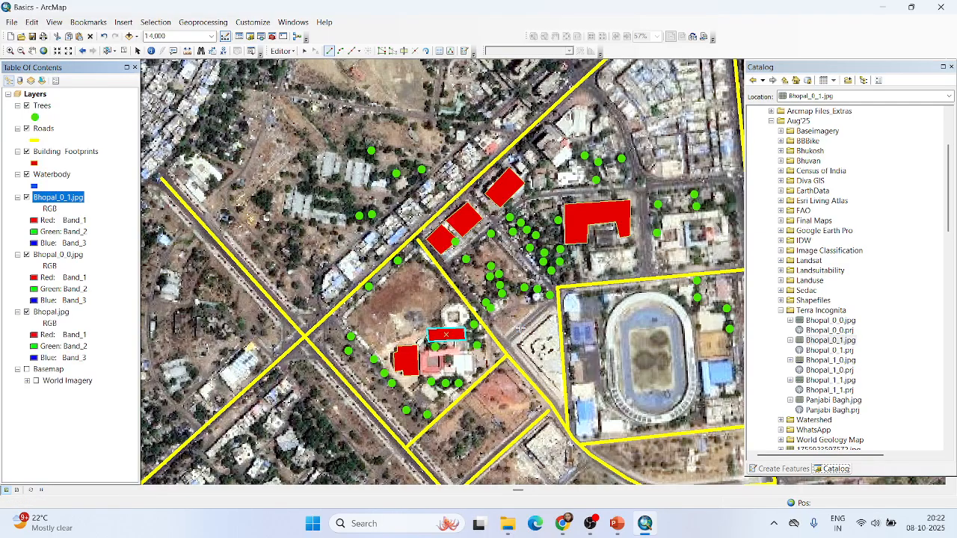
left_click_drag(831, 361, 537, 333)
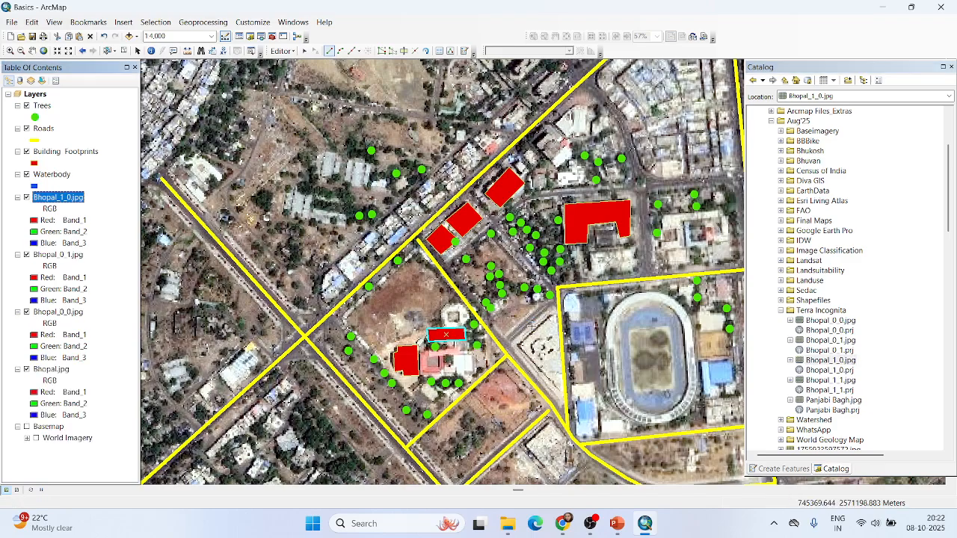
left_click_drag(826, 382, 530, 334)
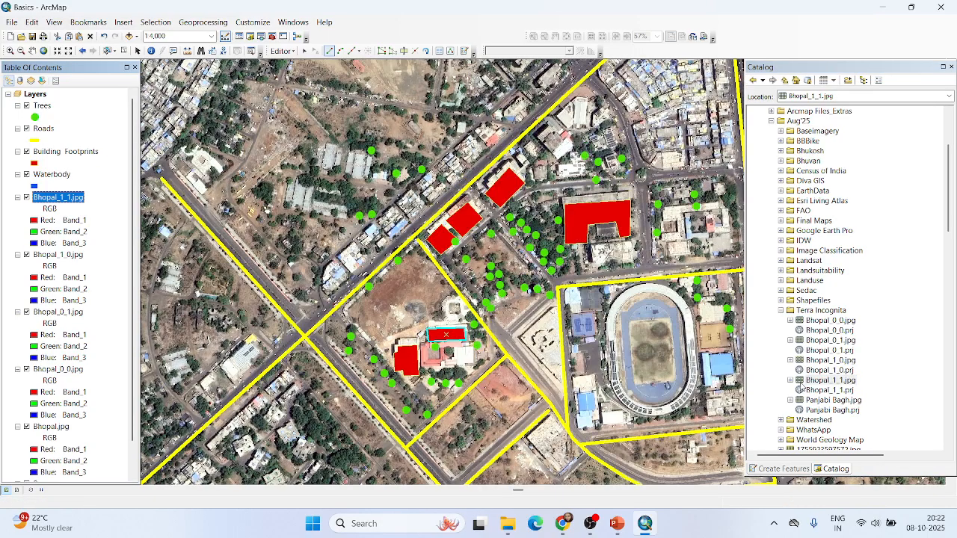
left_click(952, 68)
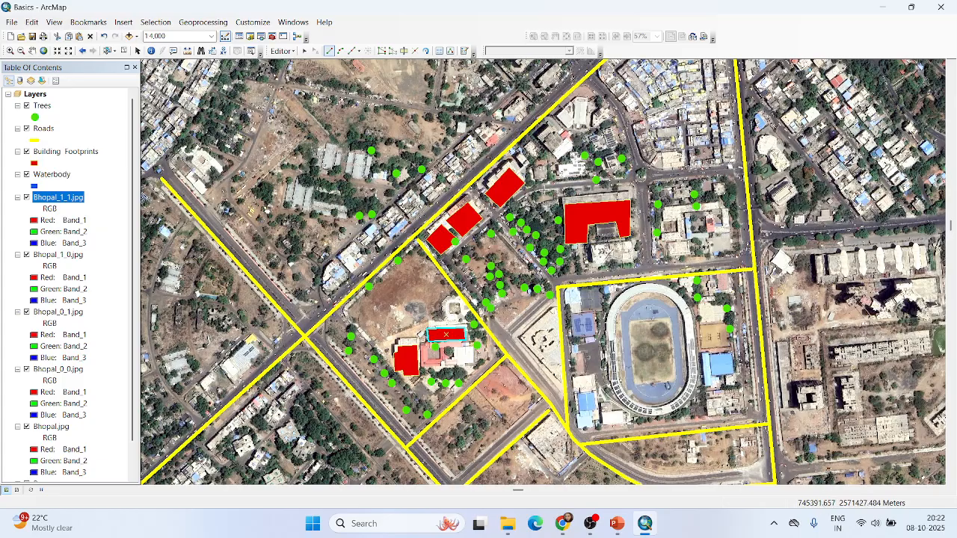
- Hide the Bhopal.jpg layer and remove the Bhopal_0_0.jpg and Bhopal_0_1.jpg layers from the map
scroll(428, 225, "up", 1)
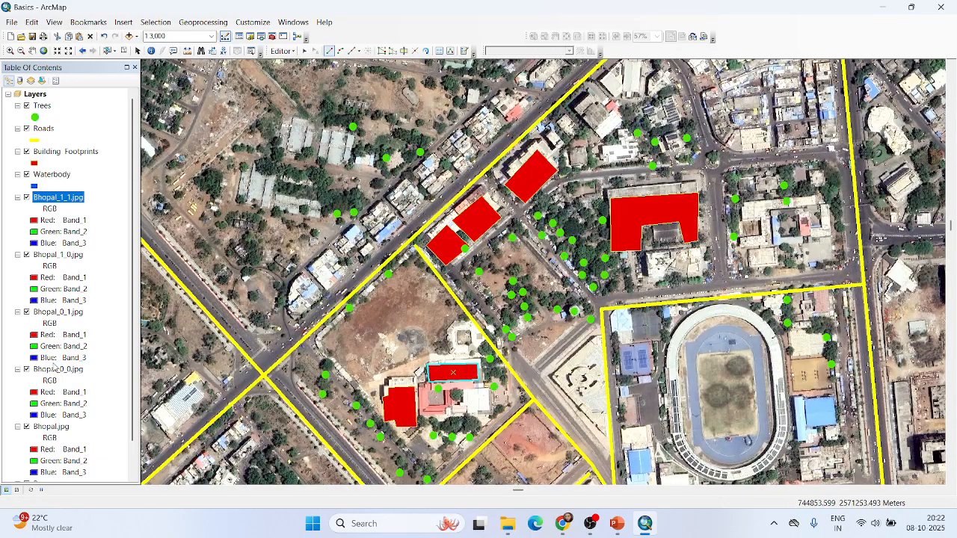
scroll(54, 367, "down", 1)
left_click(26, 393)
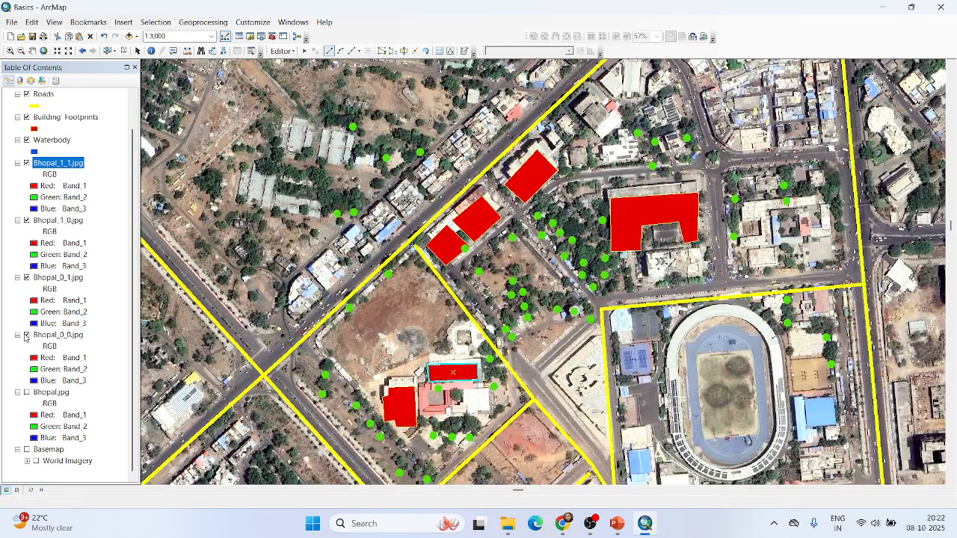
left_click(26, 335)
right_click(57, 335)
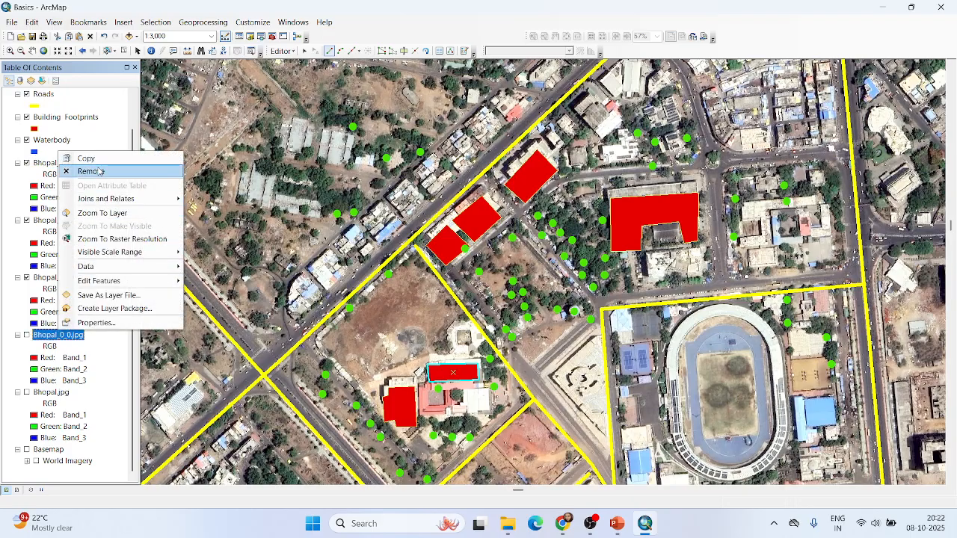
left_click(100, 172)
right_click(47, 315)
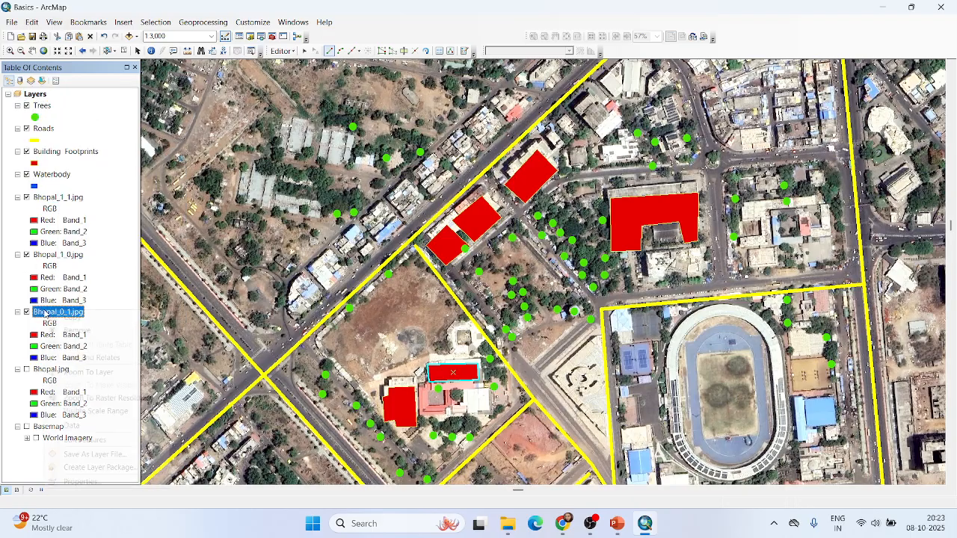
left_click(73, 333)
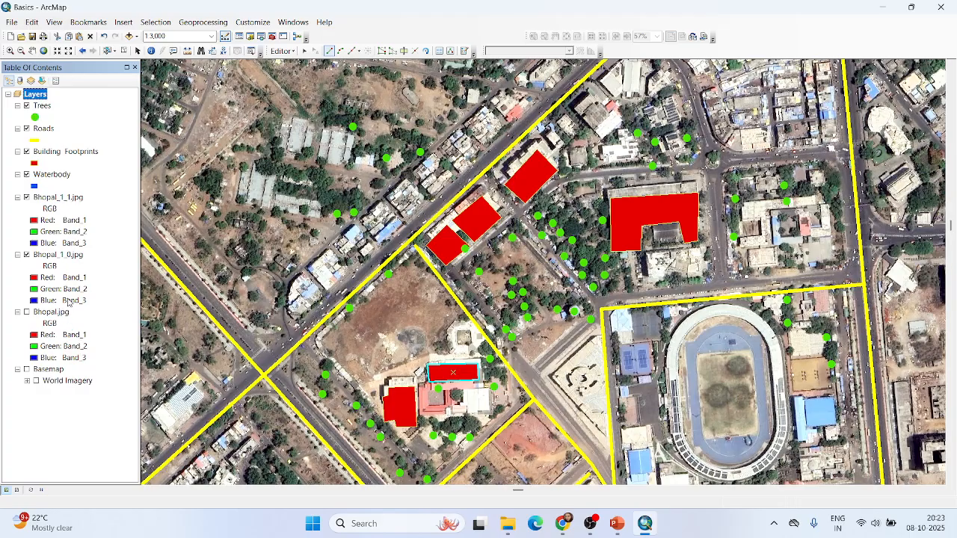
- Select the U-shaped building footprint north of the stadium and delete it
scroll(546, 303, "up", 1)
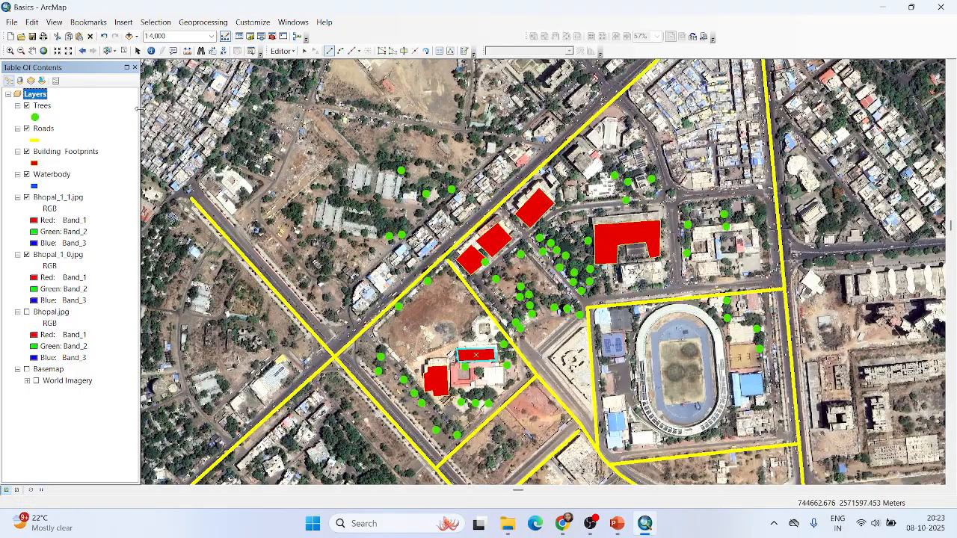
left_click(109, 50)
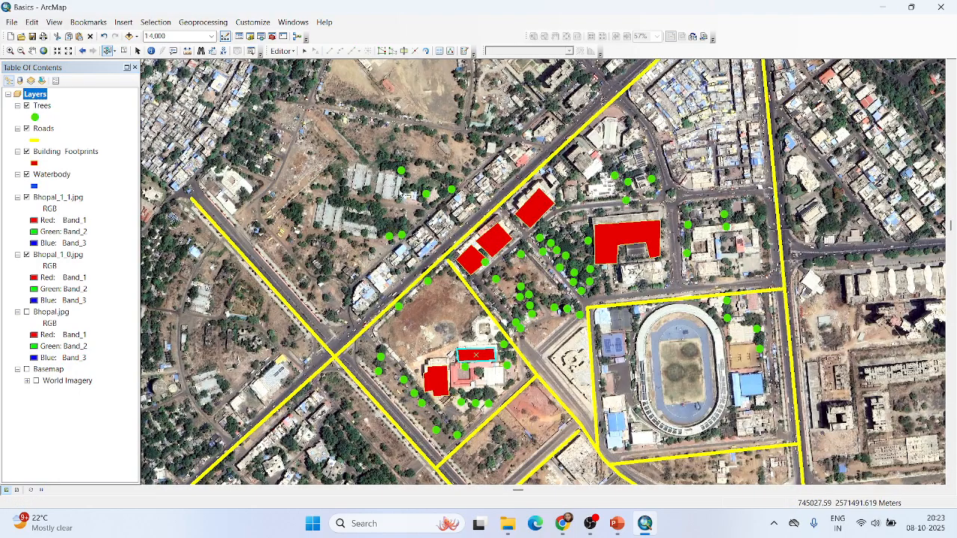
left_click(624, 239)
key("Delete")
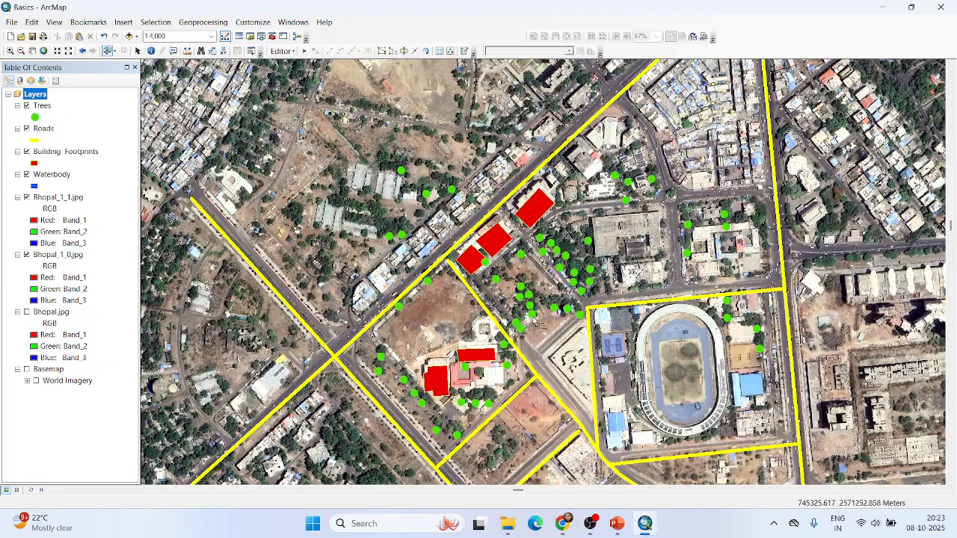
- Delete the two building footprints in the red-roofed compound southwest of the stadium
left_click(475, 355)
key("Delete")
left_click(436, 380)
key("Delete")
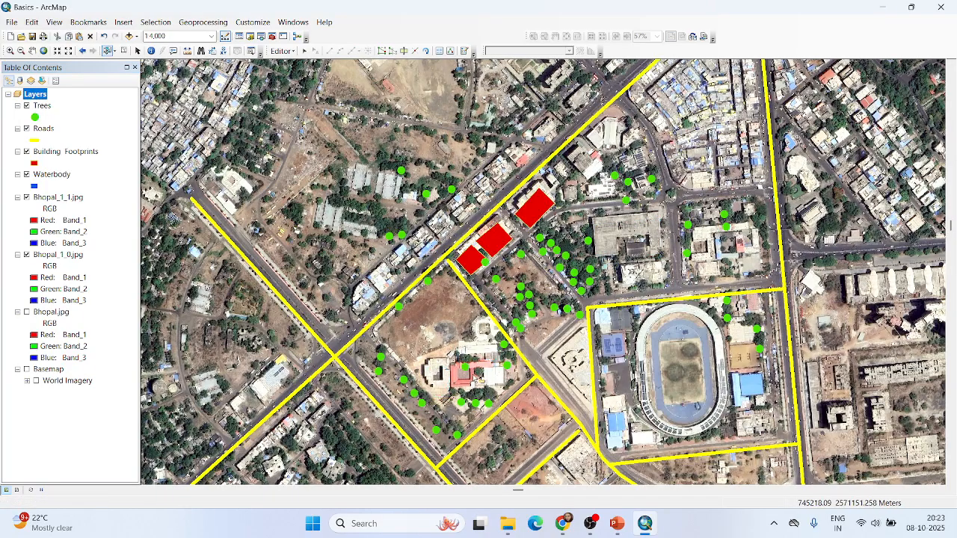
- Delete the three remaining building footprints along the diagonal main road northwest of the stadium
left_click(535, 207)
key("Delete")
left_click(493, 240)
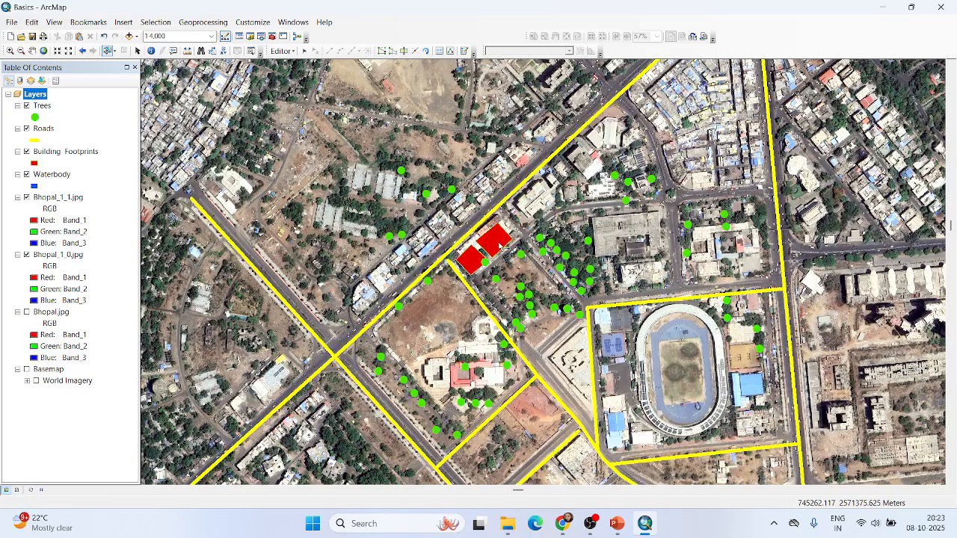
key("Delete")
left_click(477, 261)
key("Delete")
- Activate the Building_Footprints feature template for drawing new polygons and close Create Features
scroll(570, 291, "up", 1)
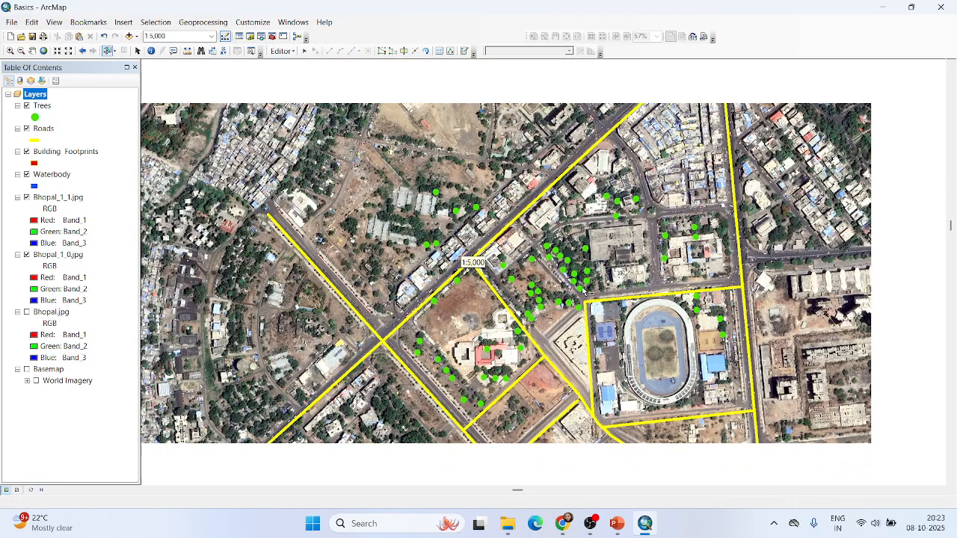
scroll(512, 215, "down", 2)
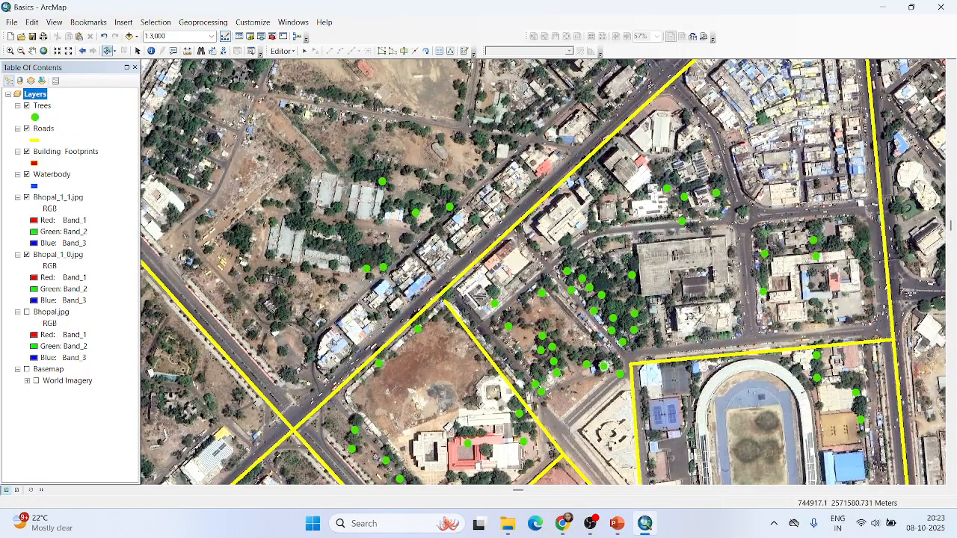
right_click(56, 152)
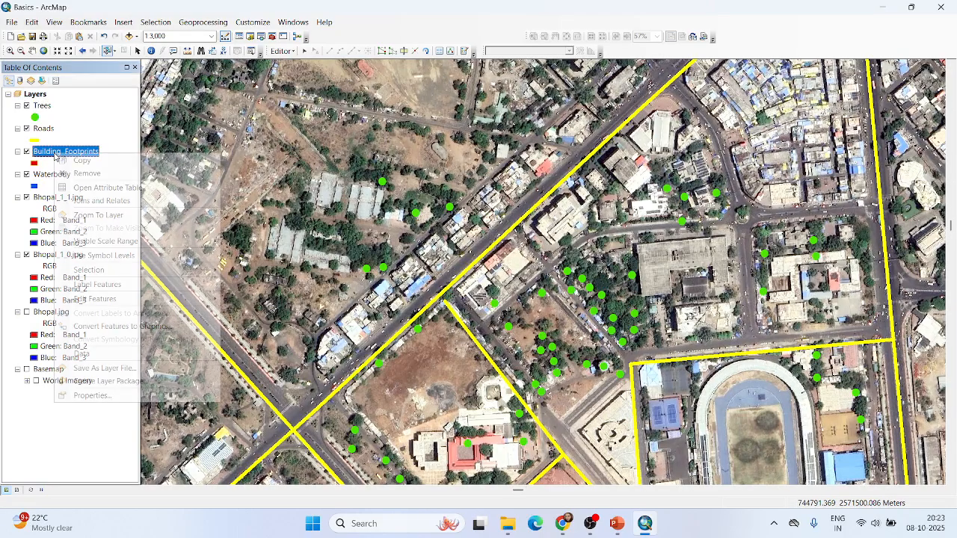
mouse_move(94, 303)
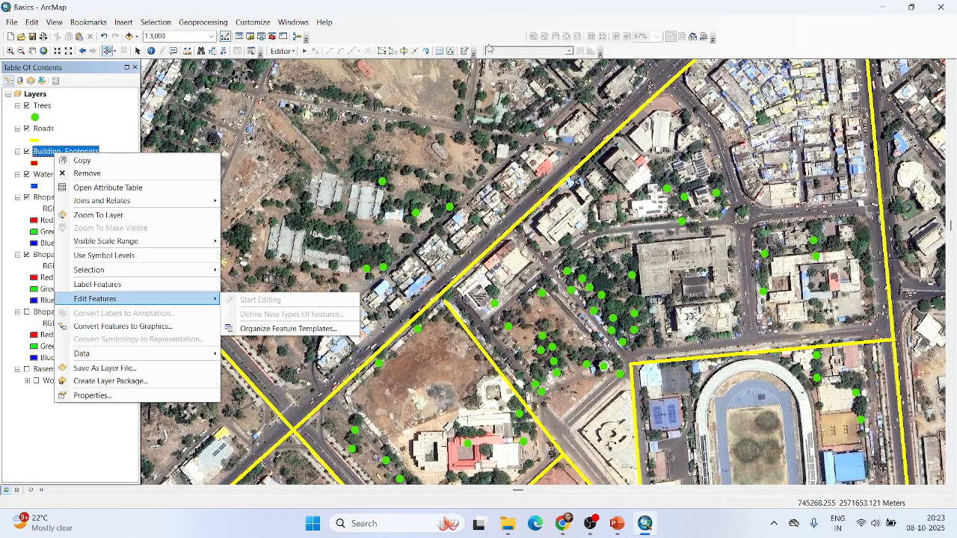
left_click(465, 52)
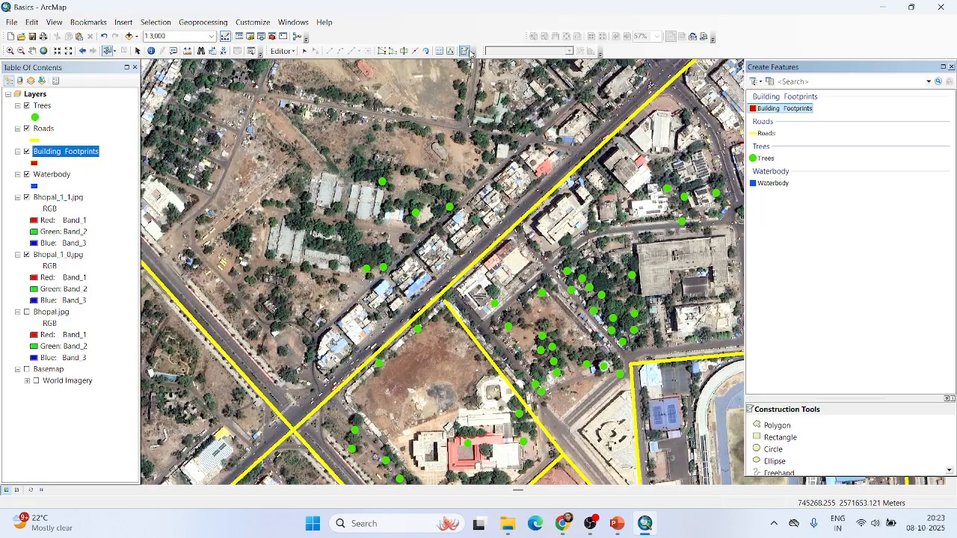
left_click(793, 109)
left_click(951, 67)
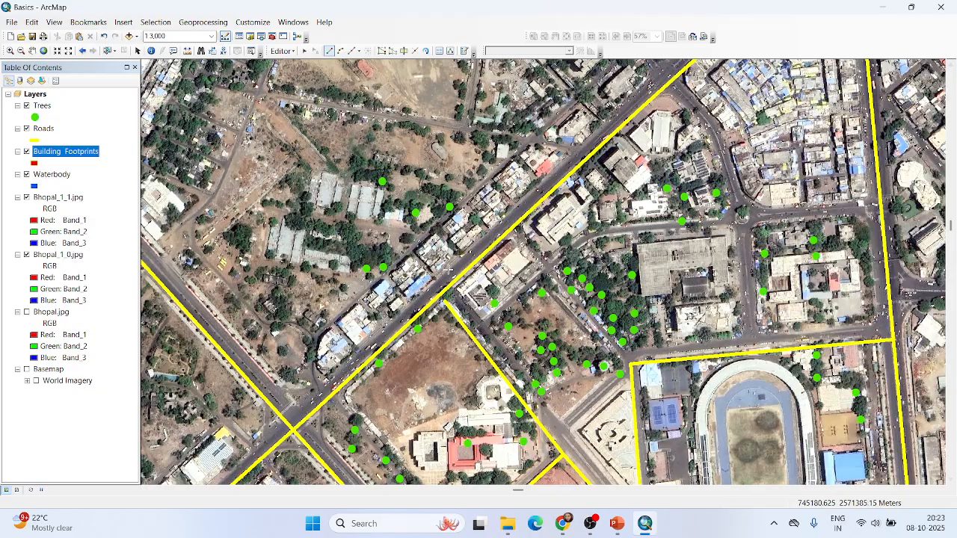
- Compare the Bhopal_1_1.jpg tile with the World Imagery basemap by temporarily swapping their visibility
scroll(470, 290, "down", 2)
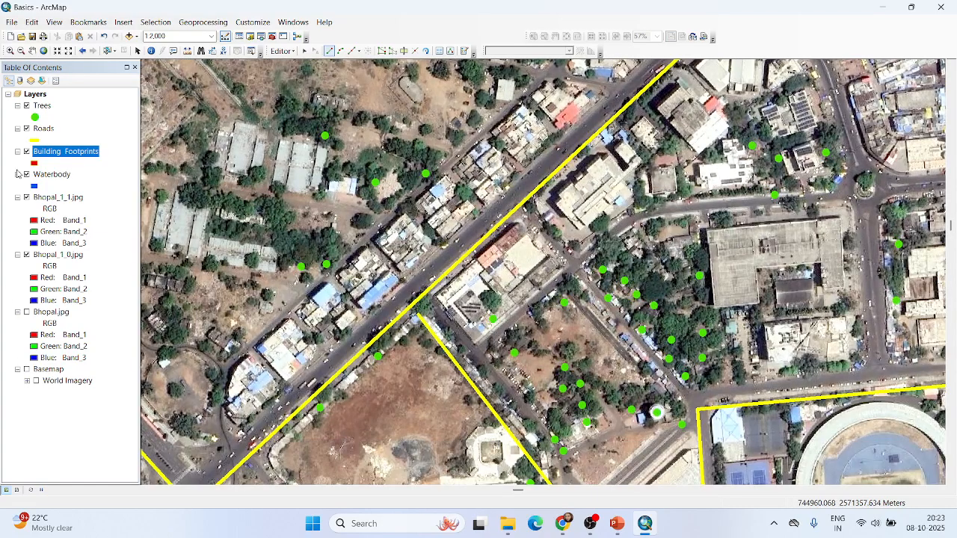
left_click(26, 197)
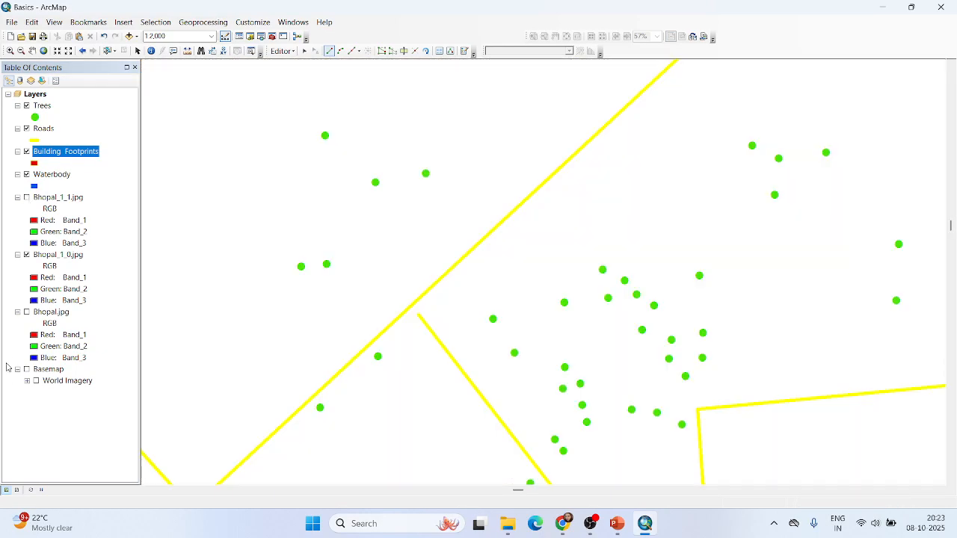
left_click(26, 369)
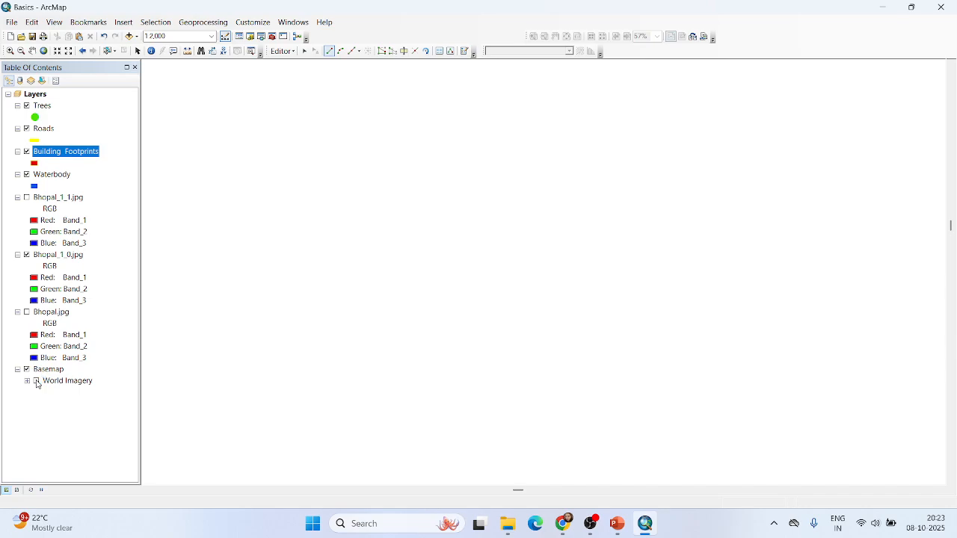
left_click(36, 382)
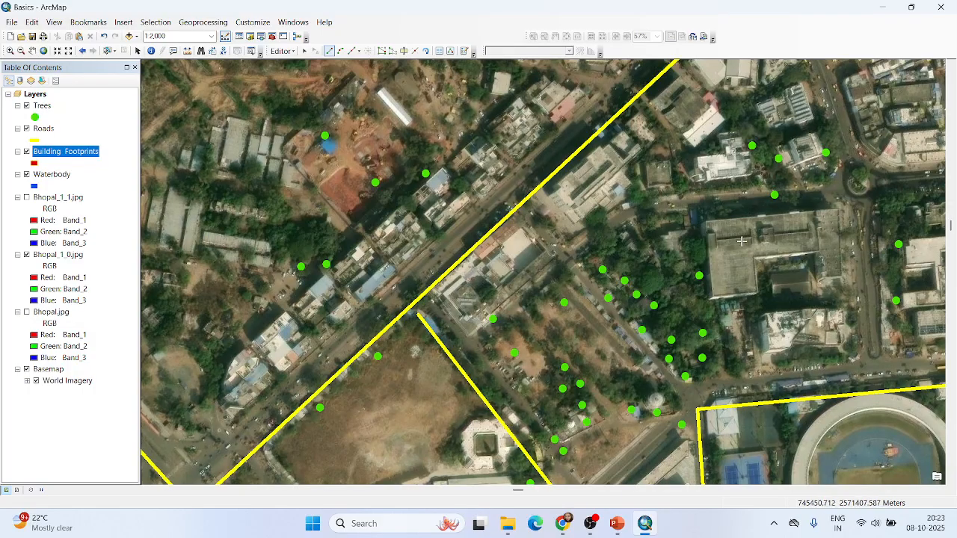
left_click(26, 370)
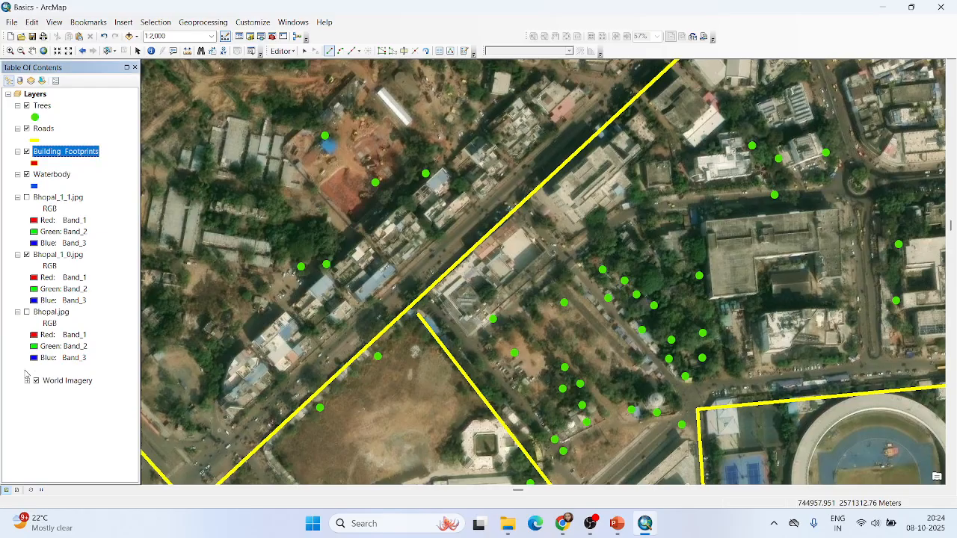
left_click(35, 381)
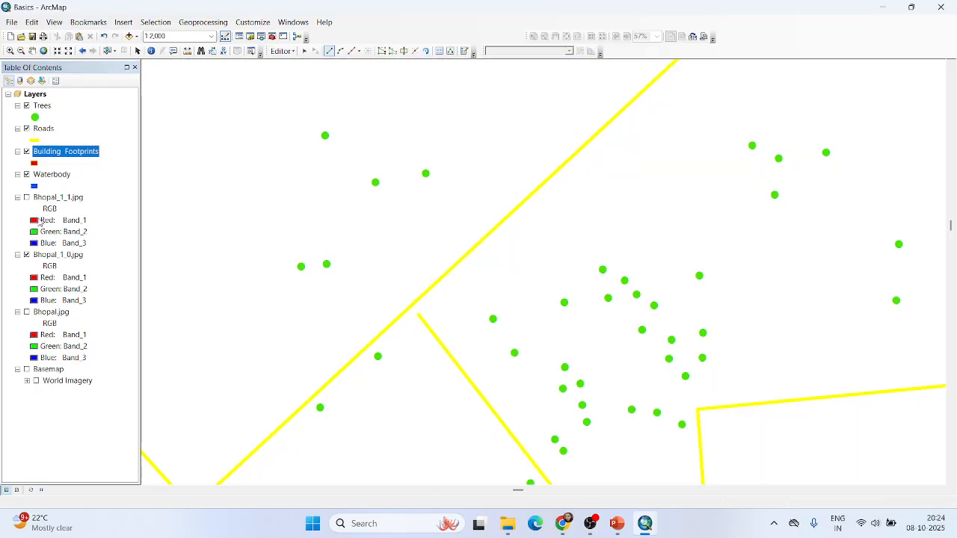
left_click(26, 198)
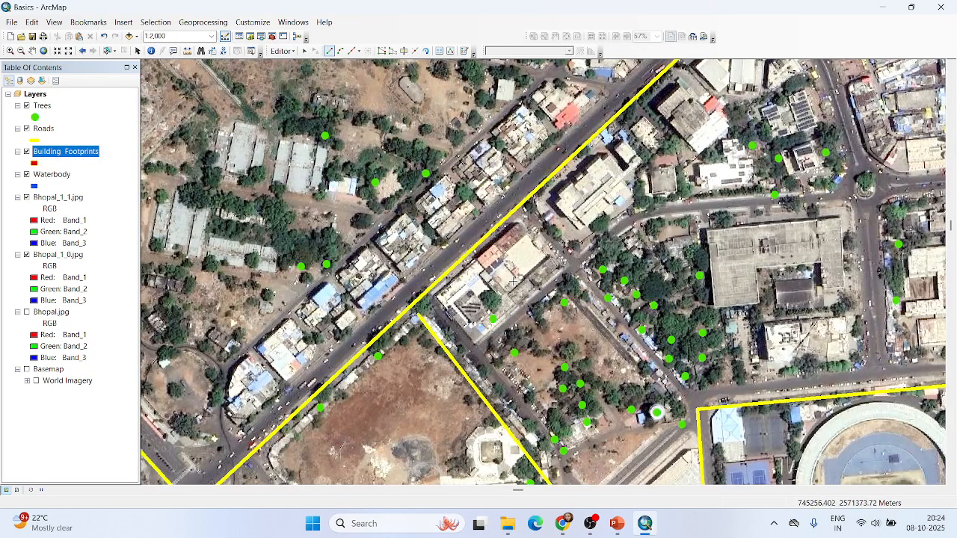
- Show the Bhopal.jpg layer and hide the Bhopal_1_1.jpg and Bhopal_1_0.jpg layers
scroll(640, 316, "down", 1)
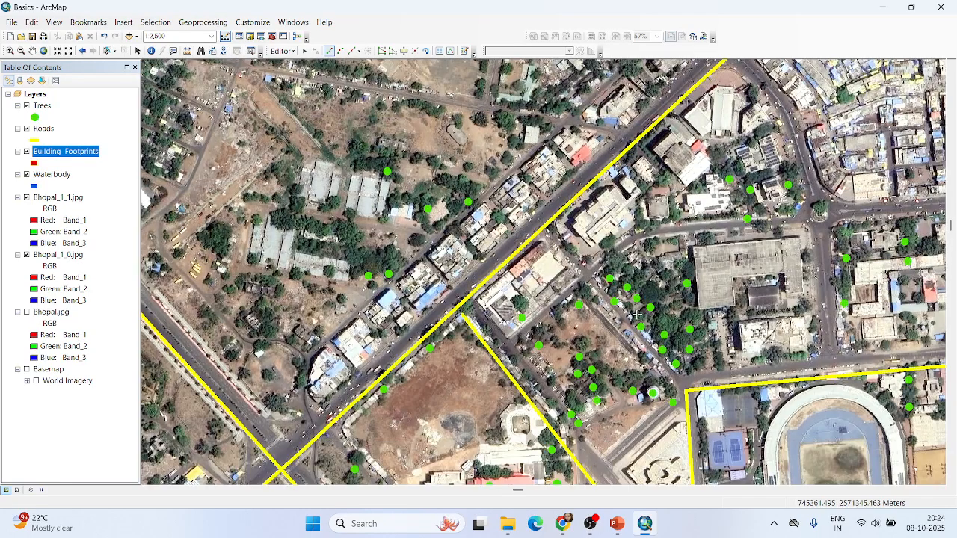
scroll(634, 316, "down", 1)
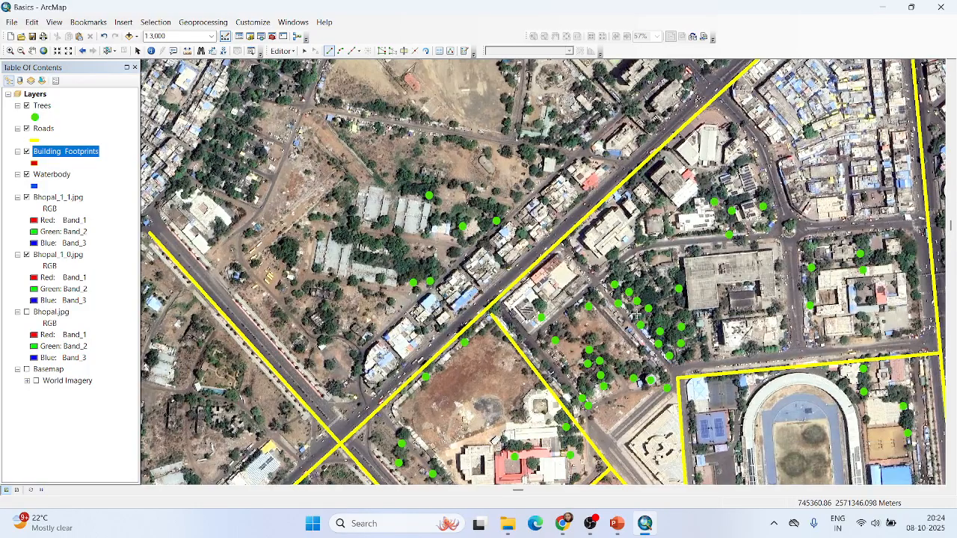
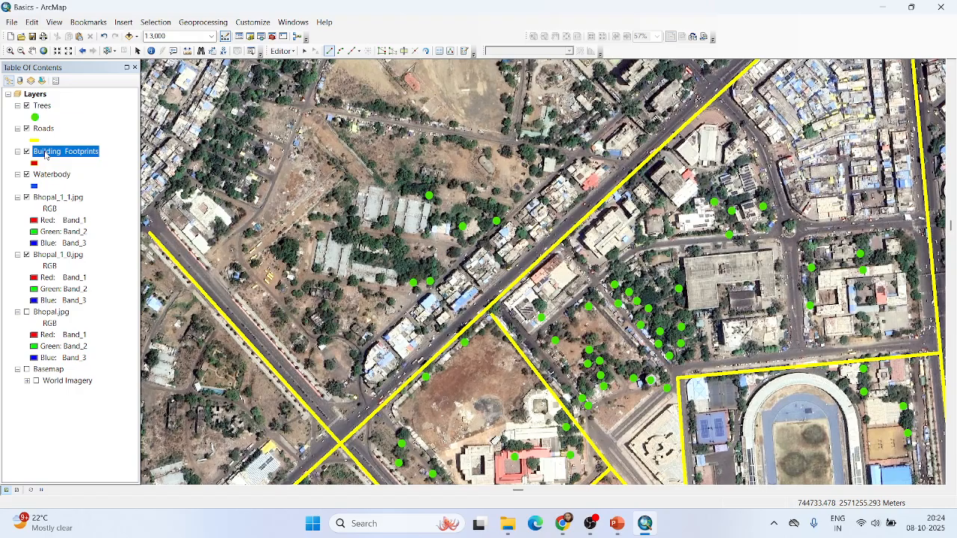
scroll(184, 298, "down", 5)
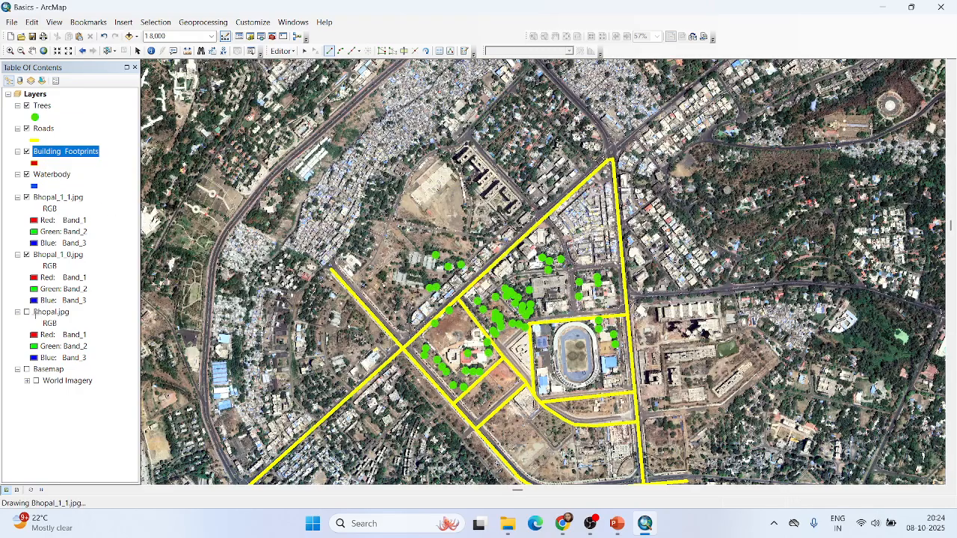
left_click(26, 313)
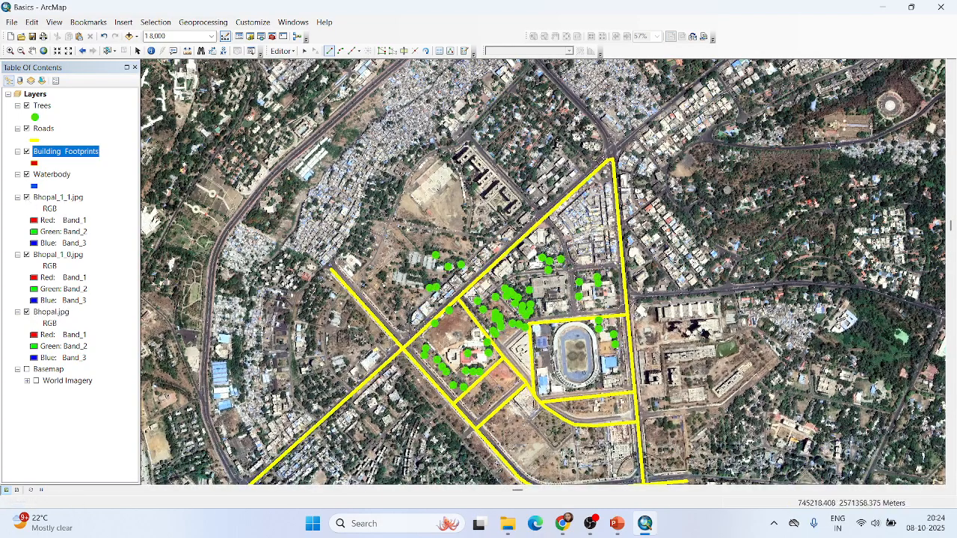
scroll(504, 274, "up", 4)
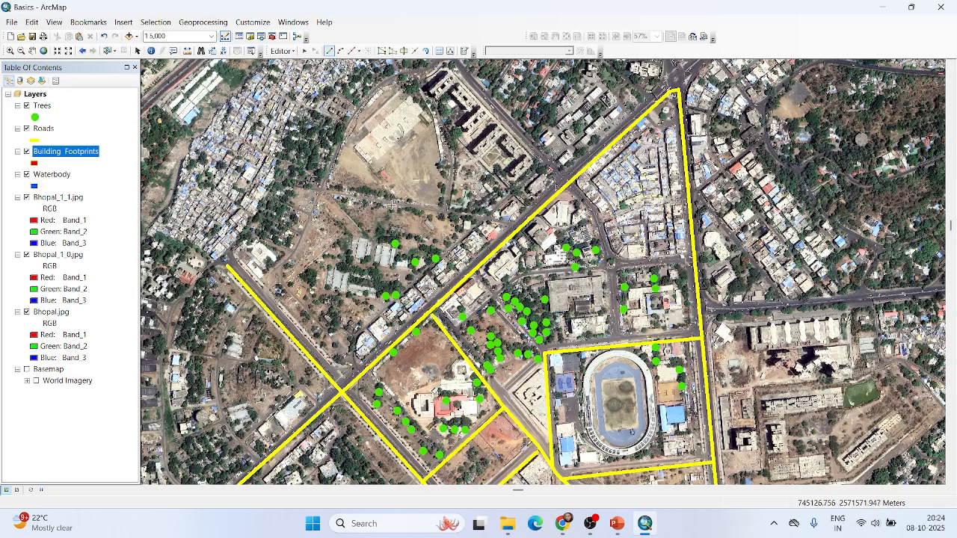
scroll(383, 359, "up", 2)
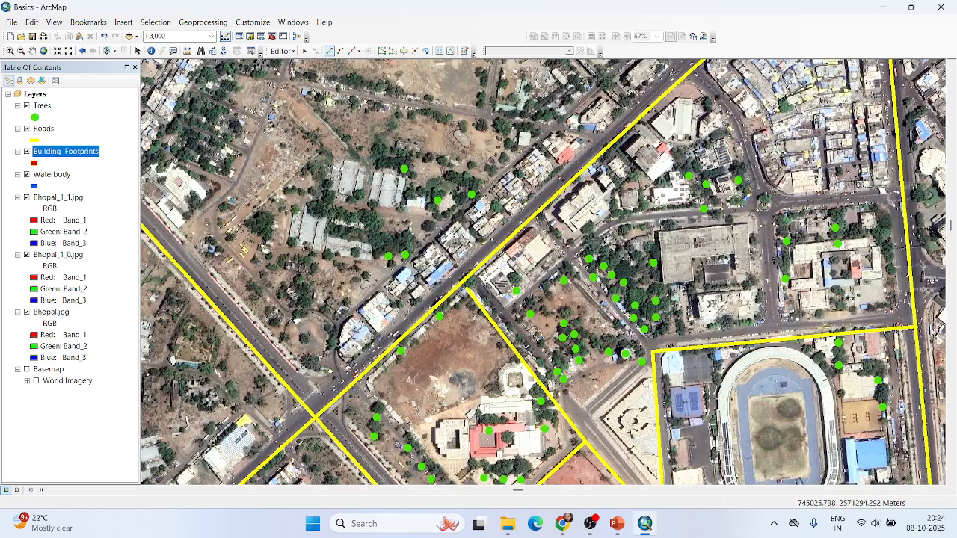
left_click(27, 197)
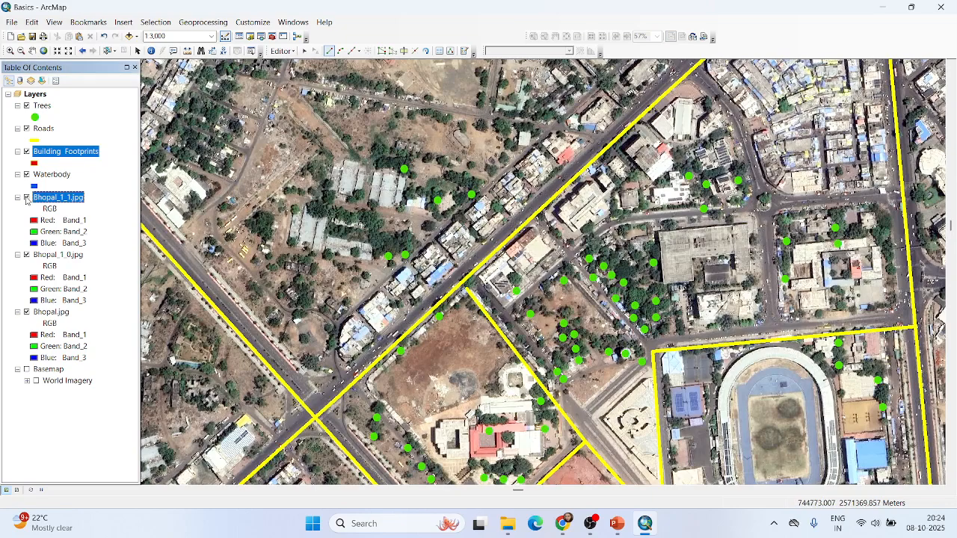
left_click(26, 255)
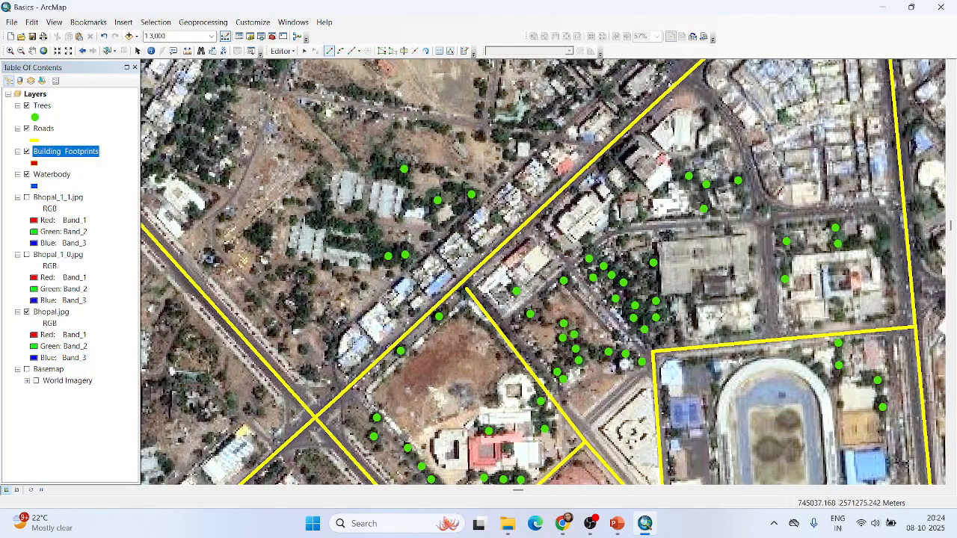
- Digitize the corner building just north of the main road intersection as a polygon footprint with a perimeter of about 150 m
scroll(365, 339, "up", 2)
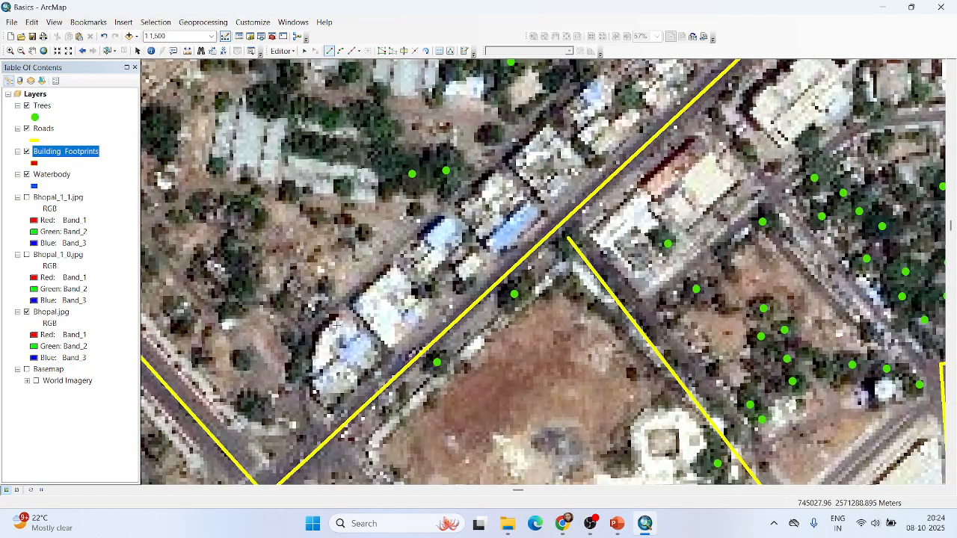
left_click(338, 318)
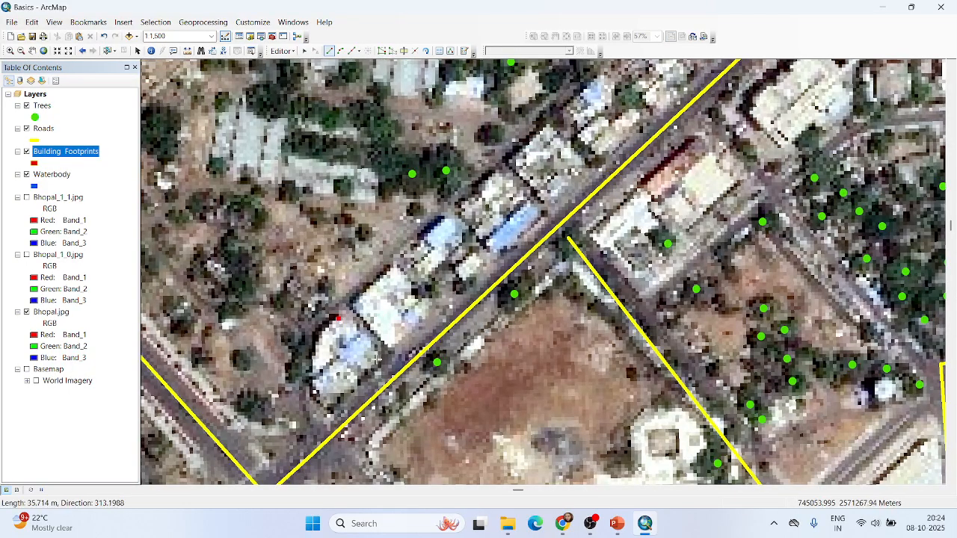
left_click(378, 363)
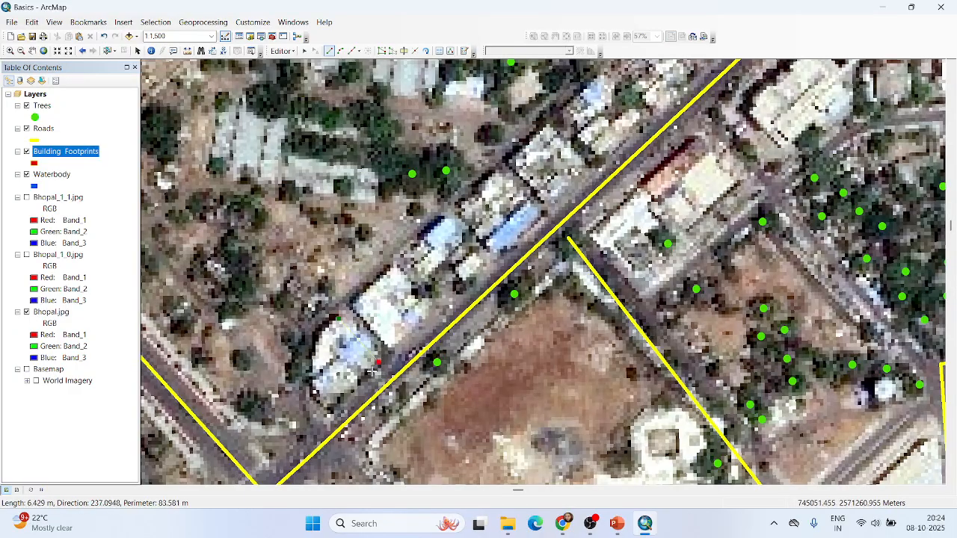
left_click(330, 411)
left_click(313, 392)
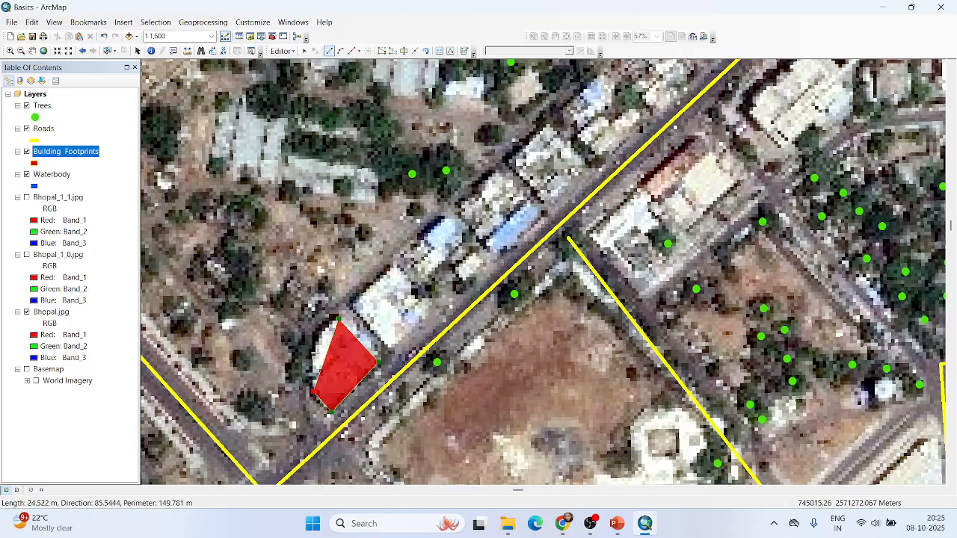
left_click(315, 352)
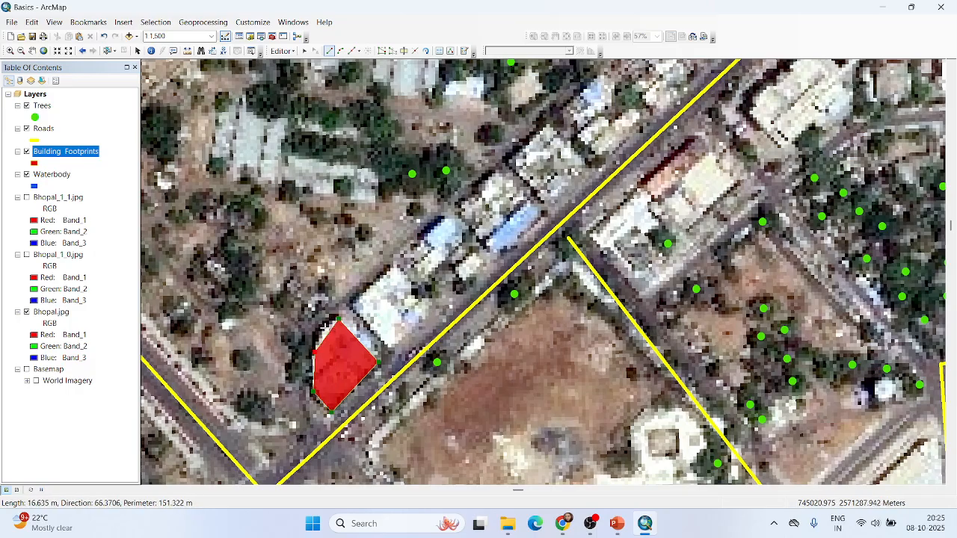
key("F2")
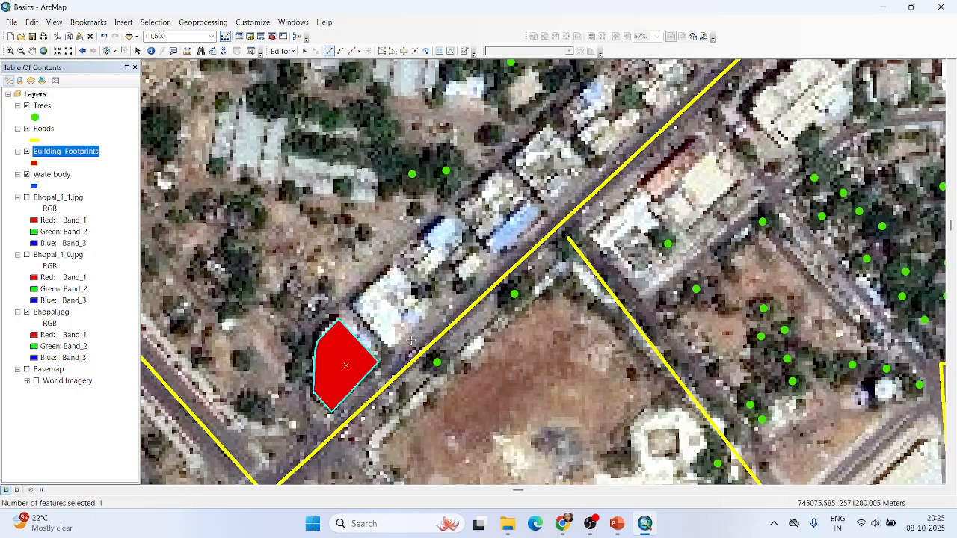
- Digitize the building just northeast of the corner footprint as a rectangle of about 41 by 40 m
scroll(401, 283, "up", 1)
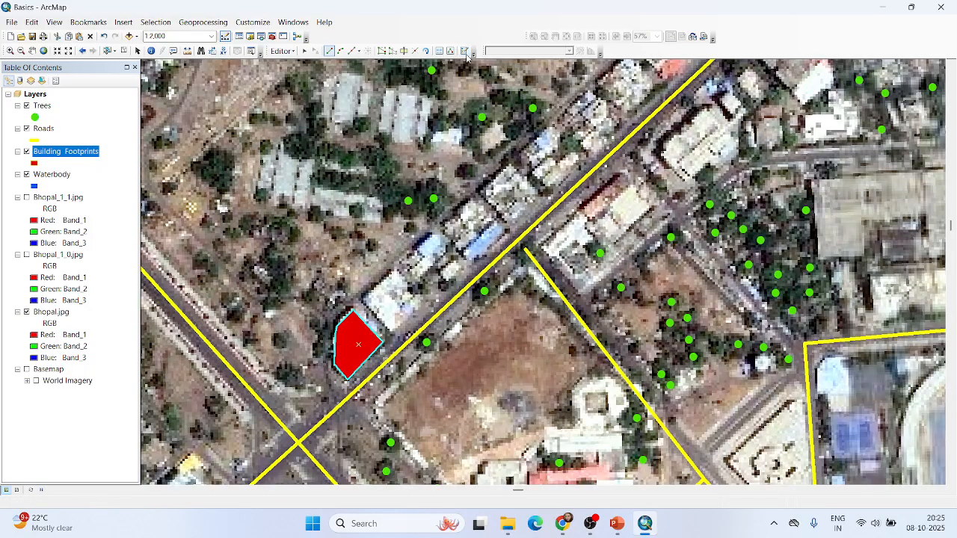
left_click(464, 52)
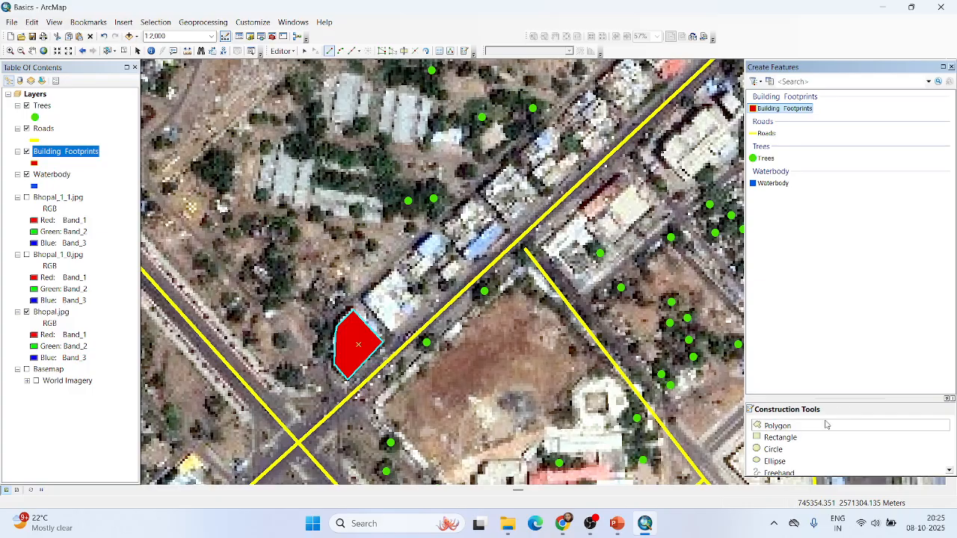
left_click(778, 441)
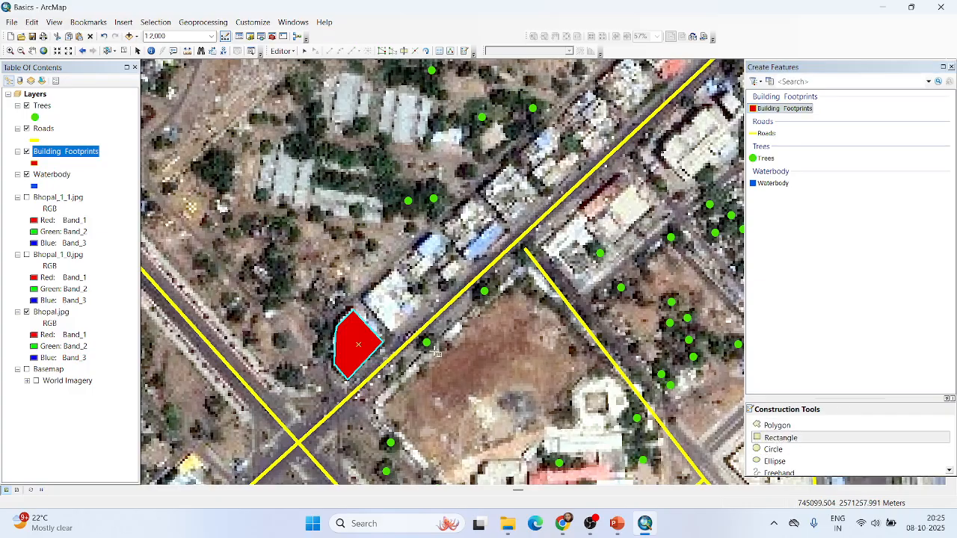
left_click(397, 265)
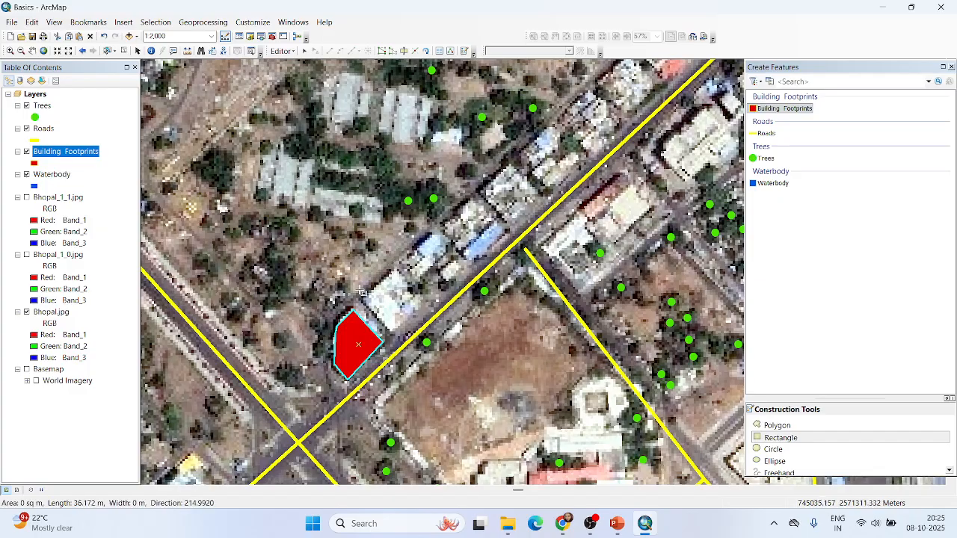
left_click(361, 299)
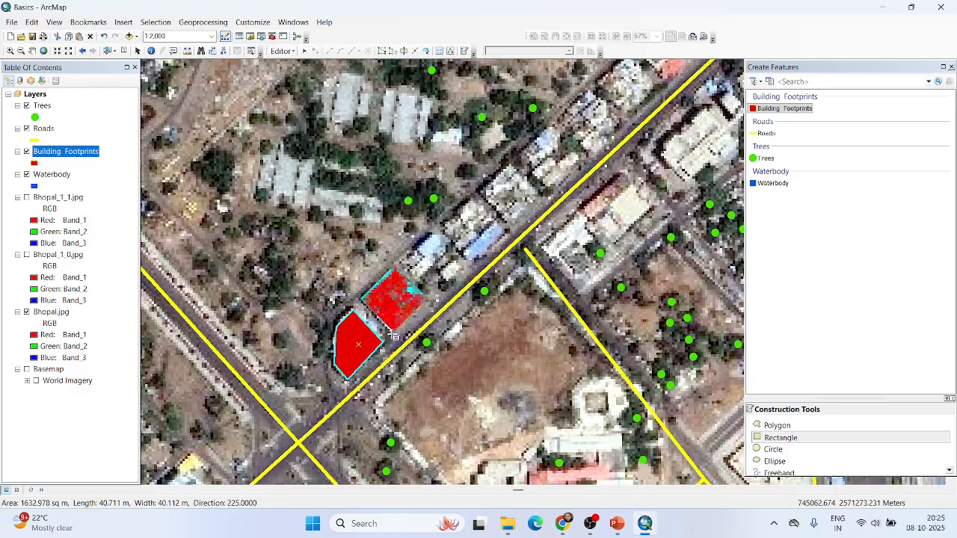
left_click(410, 314)
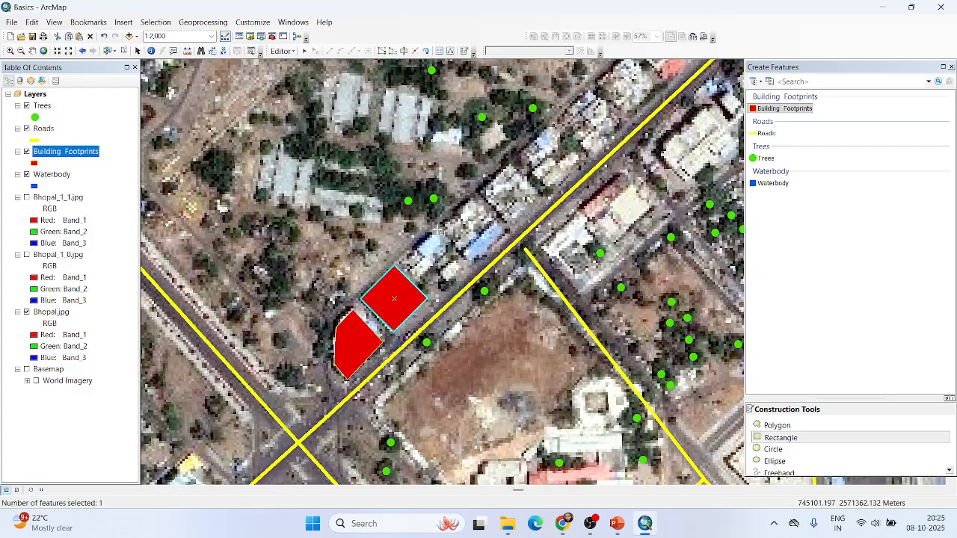
- Digitize the next three buildings northeast along the main road's northwest side as rectangular footprints aligned with the road
left_click(439, 233)
left_click(408, 258)
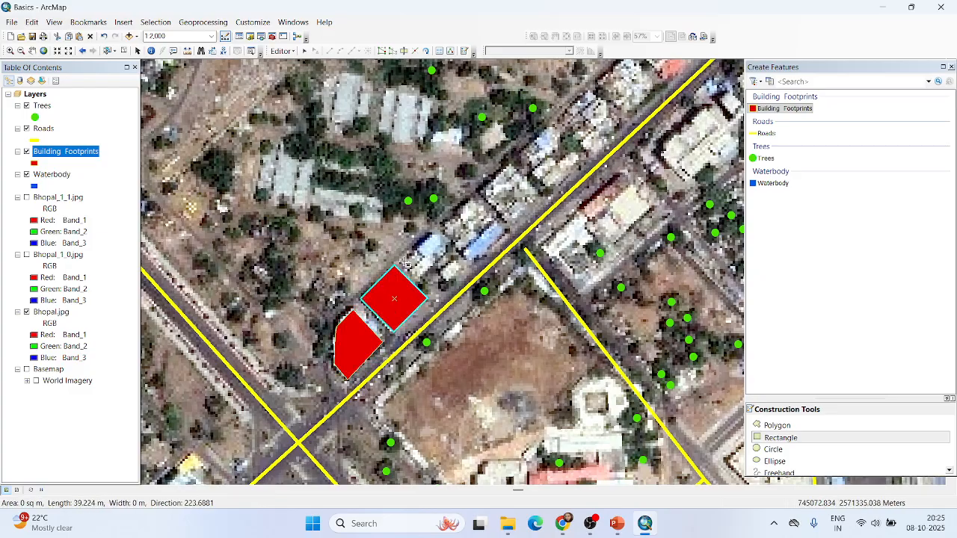
left_click(436, 295)
left_click(477, 197)
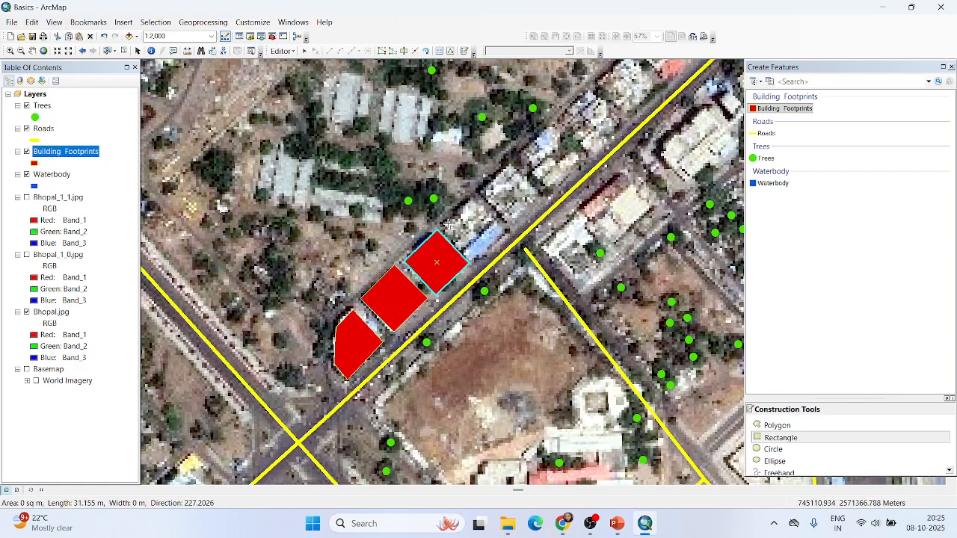
left_click(449, 226)
left_click(506, 225)
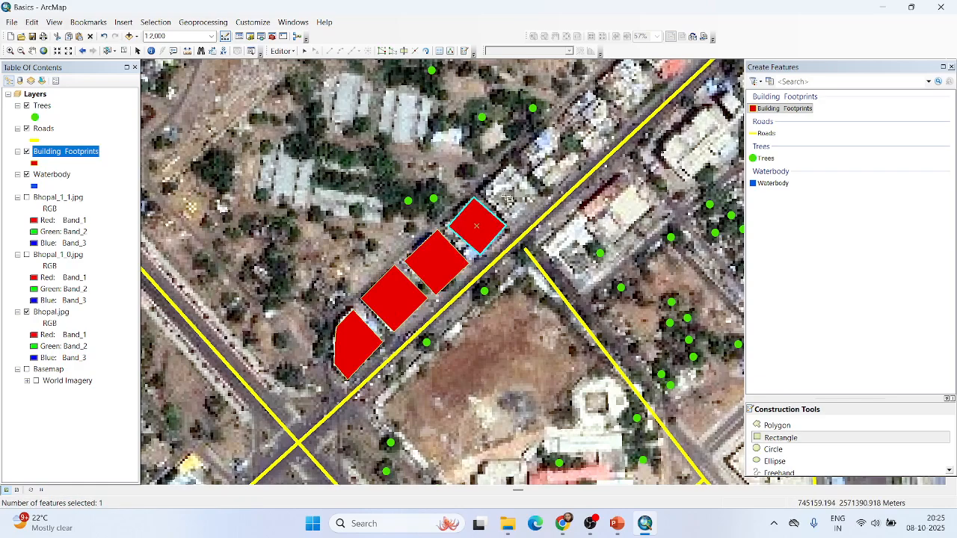
left_click(511, 166)
left_click(484, 191)
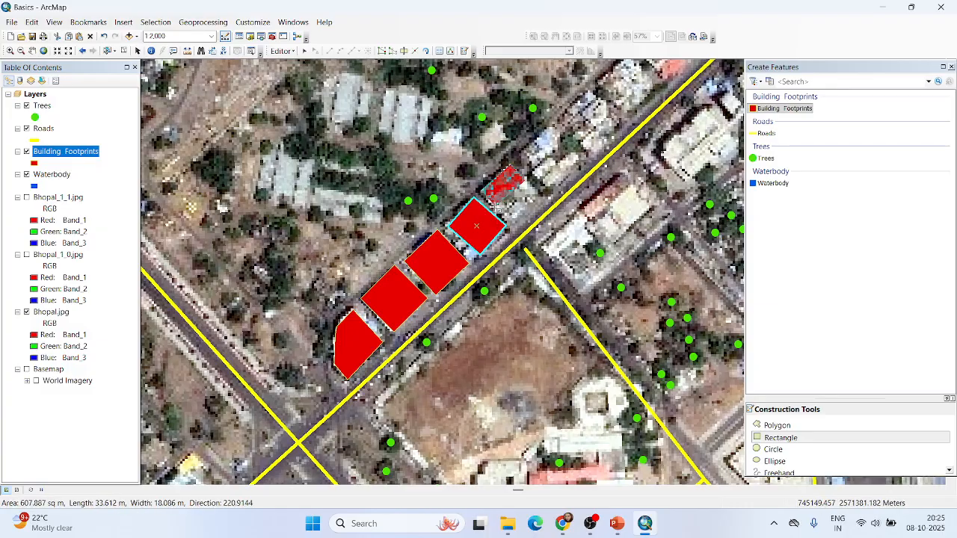
left_click(512, 222)
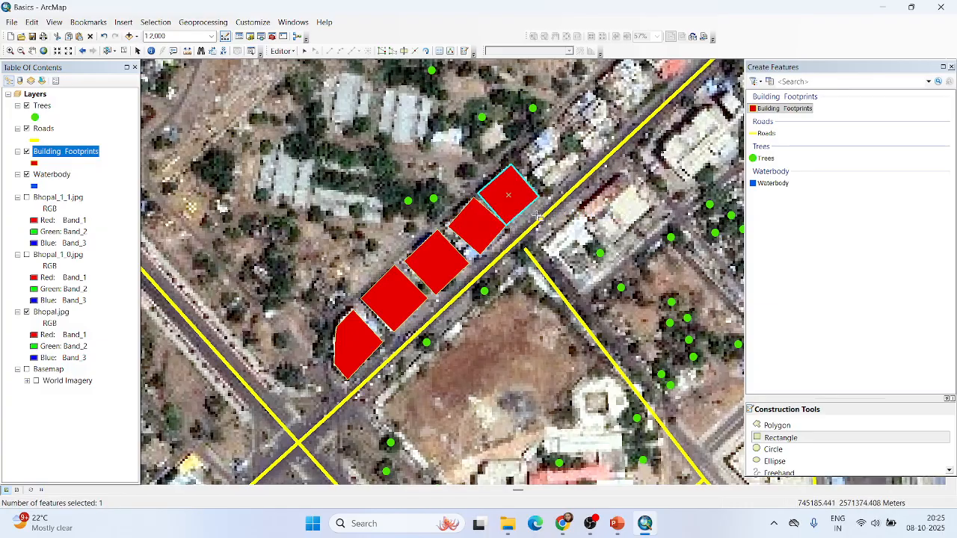
- Digitize the long building across the main road, east of the road junction, as a rectangular footprint about 40 m wide
scroll(538, 216, "down", 1)
left_click(593, 188)
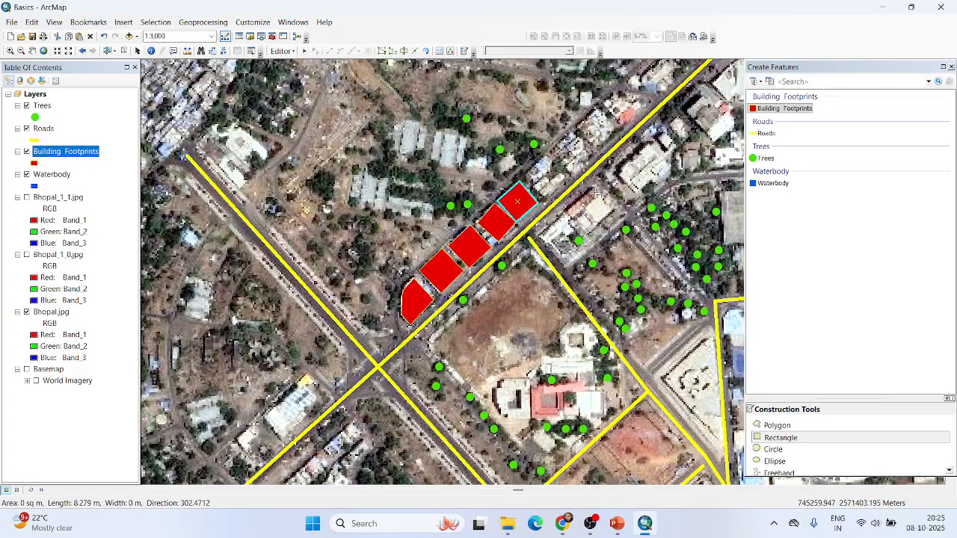
left_click(611, 207)
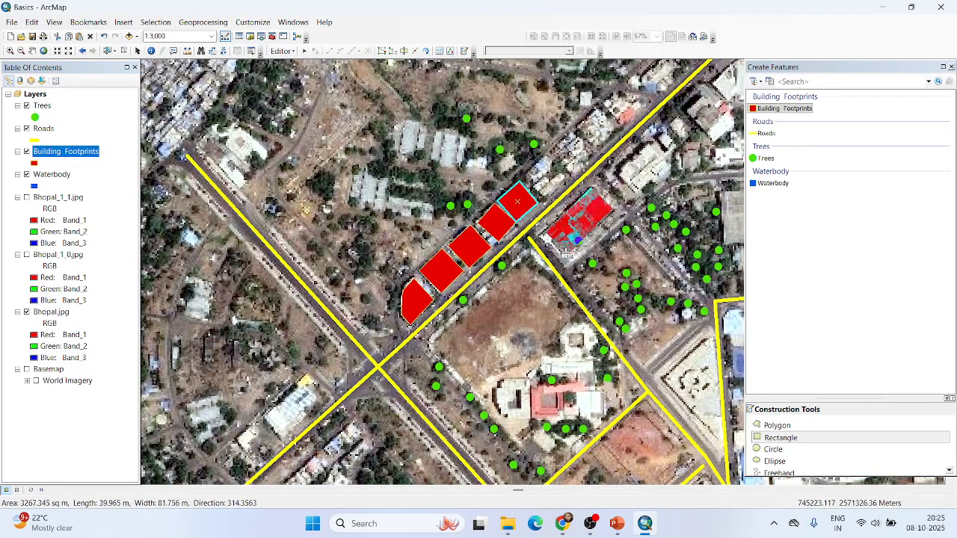
left_click(572, 247)
- Digitize the round structure among the houses south of the main road intersection as a circular building footprint
scroll(601, 187, "down", 2)
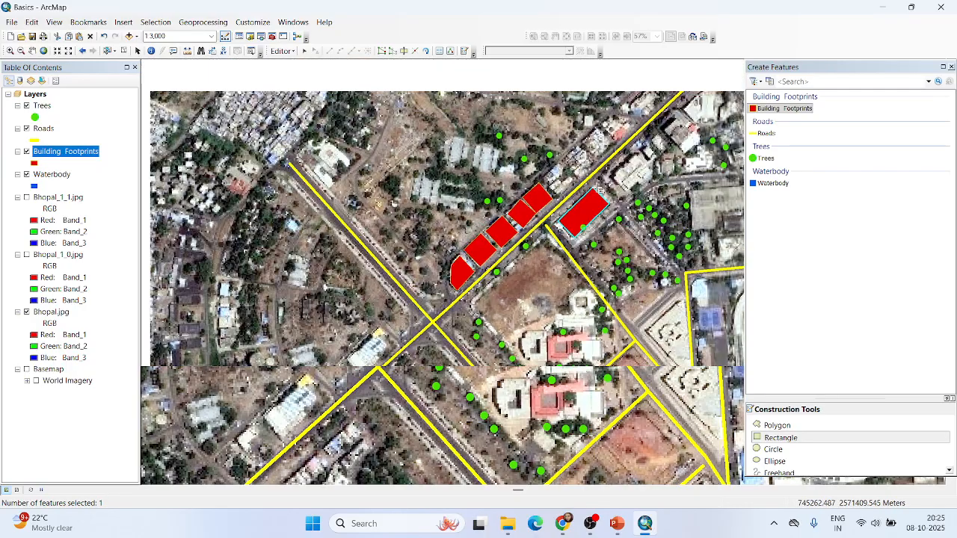
left_click(772, 449)
scroll(462, 198, "down", 2)
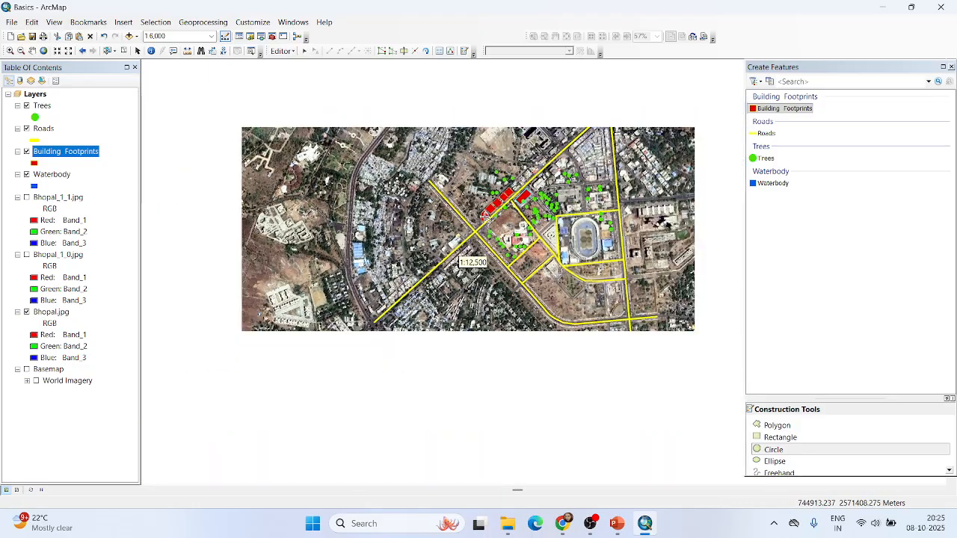
scroll(471, 291, "up", 5)
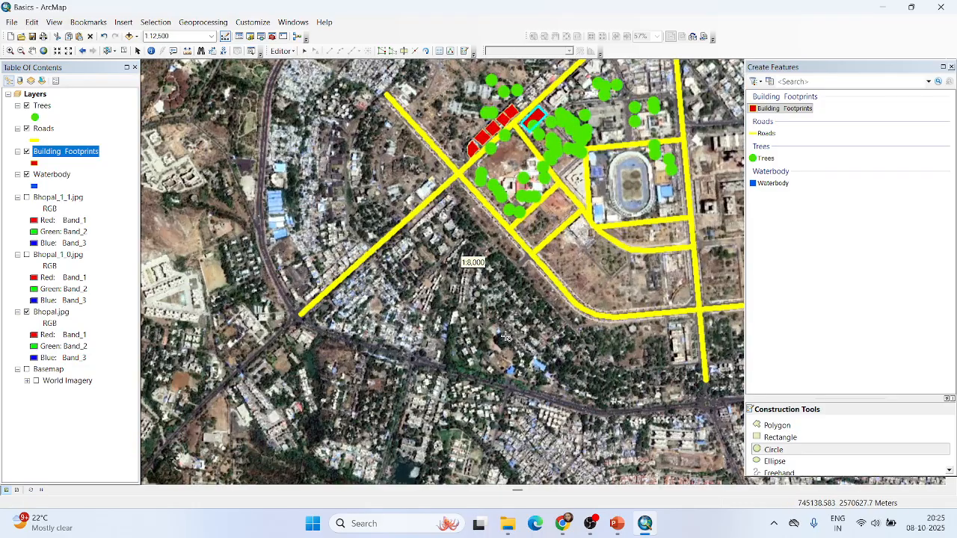
scroll(497, 322, "up", 2)
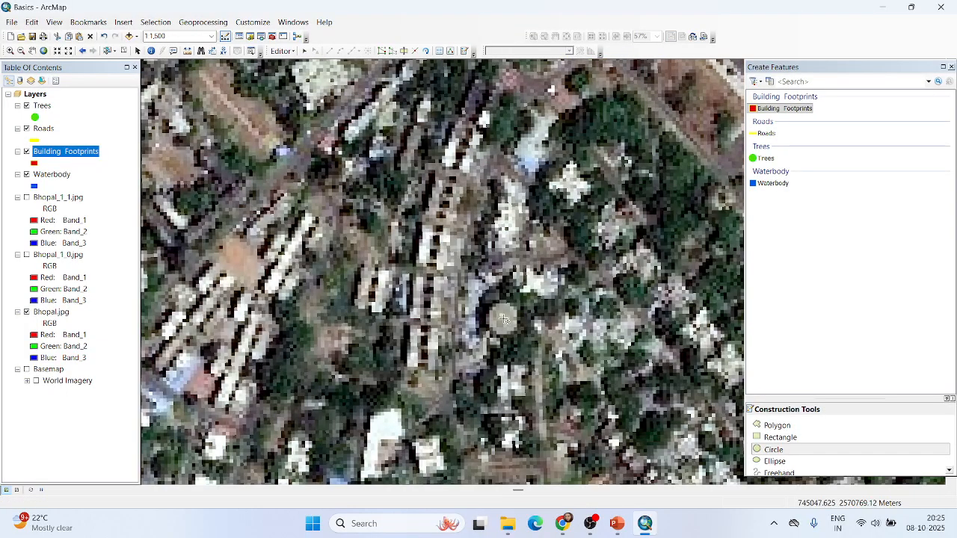
left_click(504, 320)
left_click(516, 336)
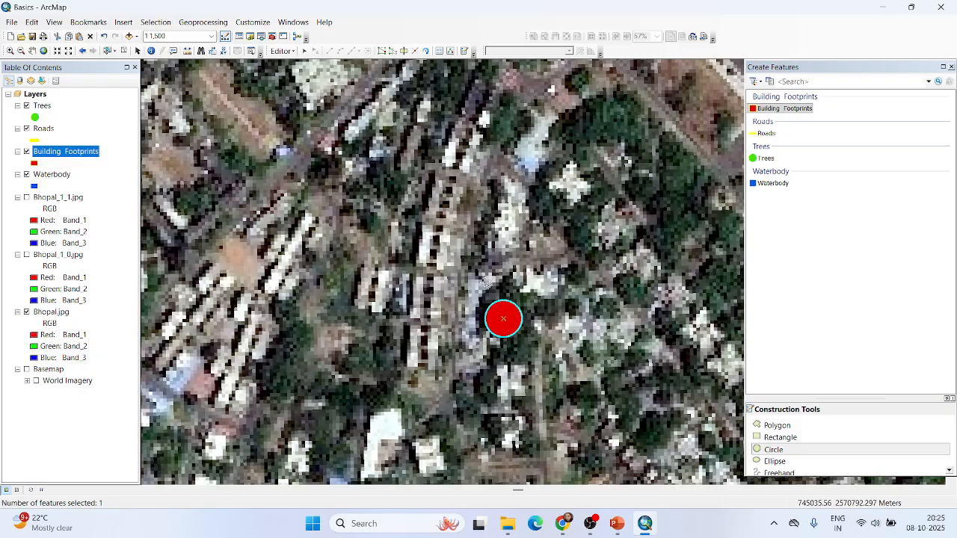
- Digitize the two neighbouring buildings northeast of the circular footprint as rectangles
scroll(486, 284, "down", 2)
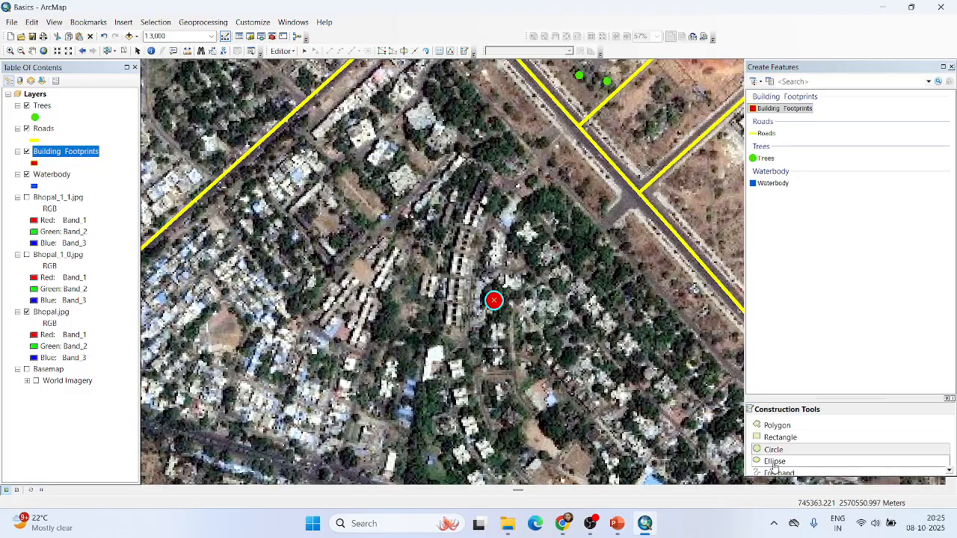
left_click(778, 438)
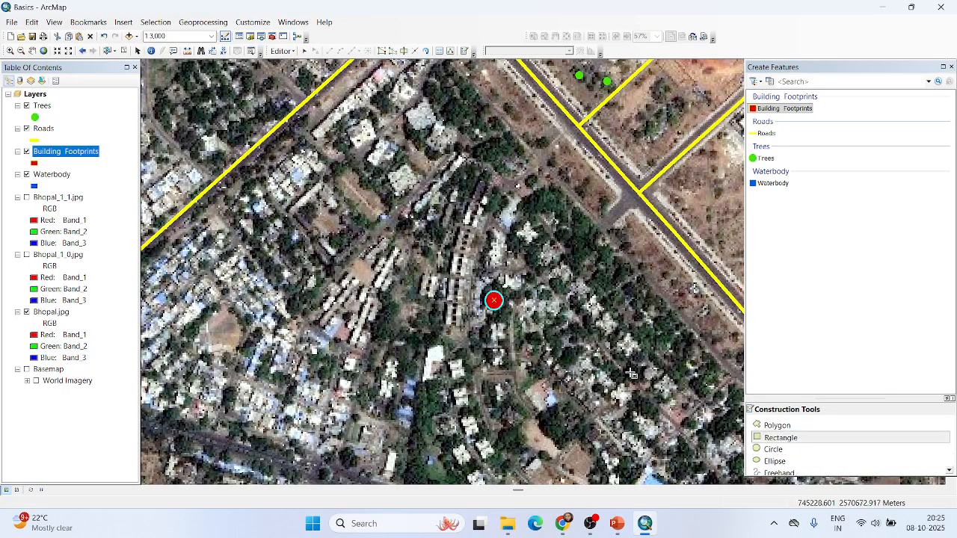
left_click(528, 222)
left_click(517, 233)
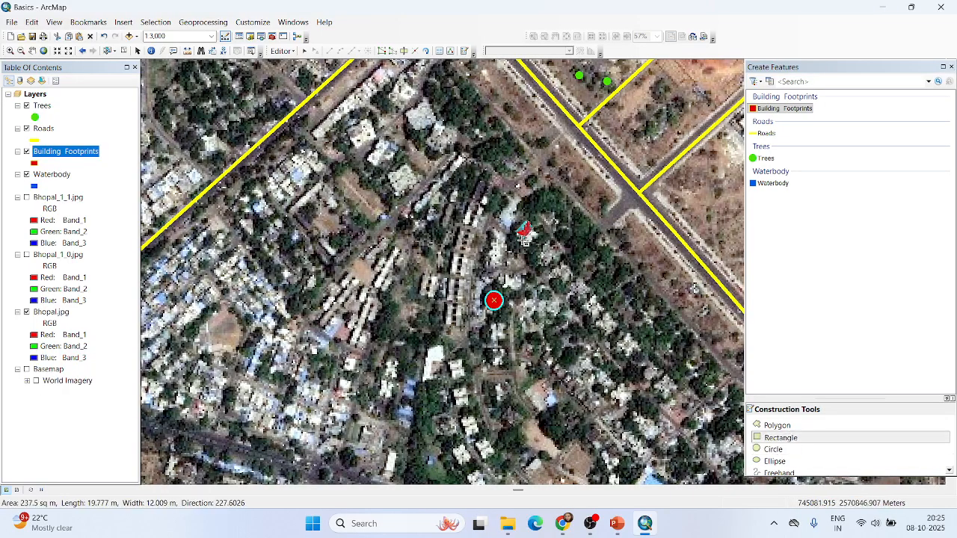
left_click(529, 246)
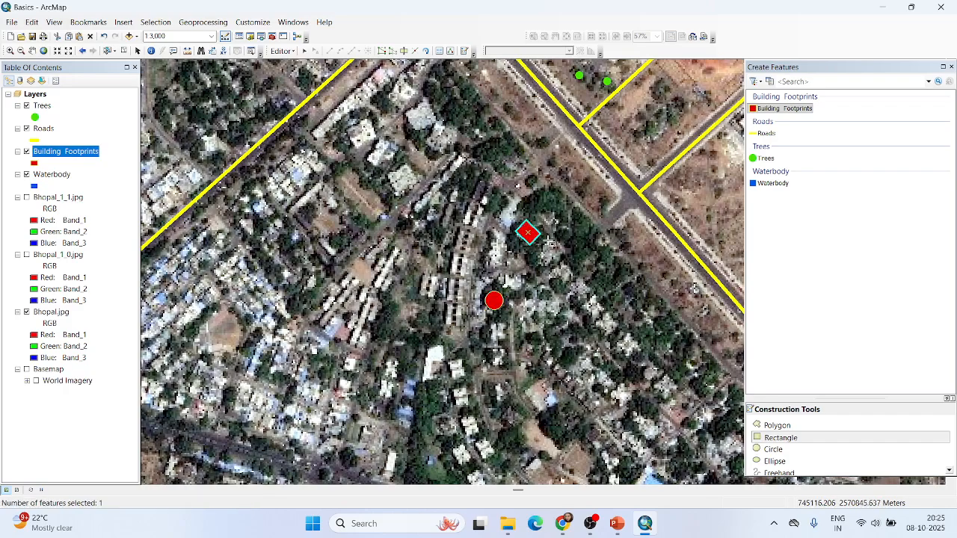
left_click(549, 243)
left_click(538, 255)
left_click(554, 272)
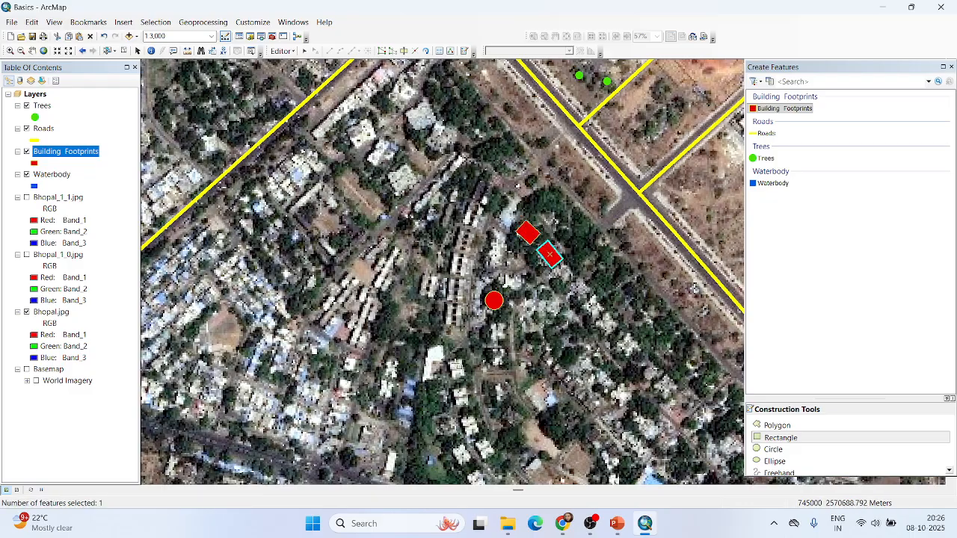
- Digitize two buildings south-southwest of the circular footprint as rectangles, the northern one about 18 by 24 m
left_click(445, 361)
left_click(457, 358)
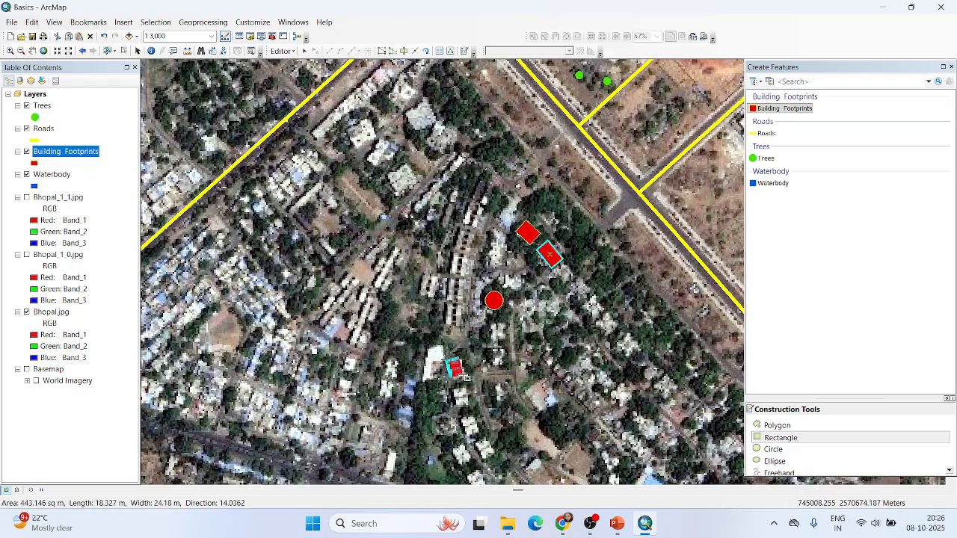
left_click(463, 377)
left_click(452, 388)
left_click(465, 390)
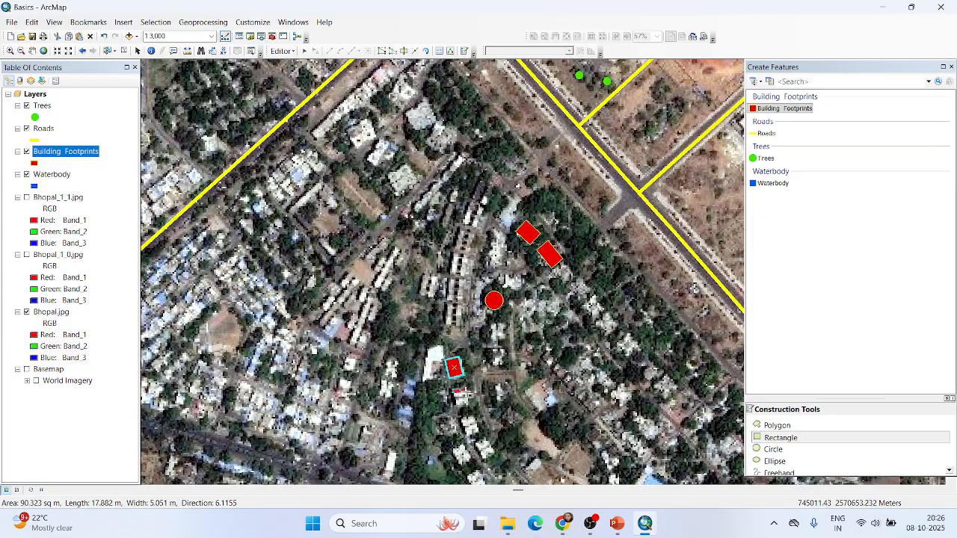
left_click(469, 406)
- Continue the row southward with two more rectangular footprints, the last one about 15 by 23 m
left_click(463, 416)
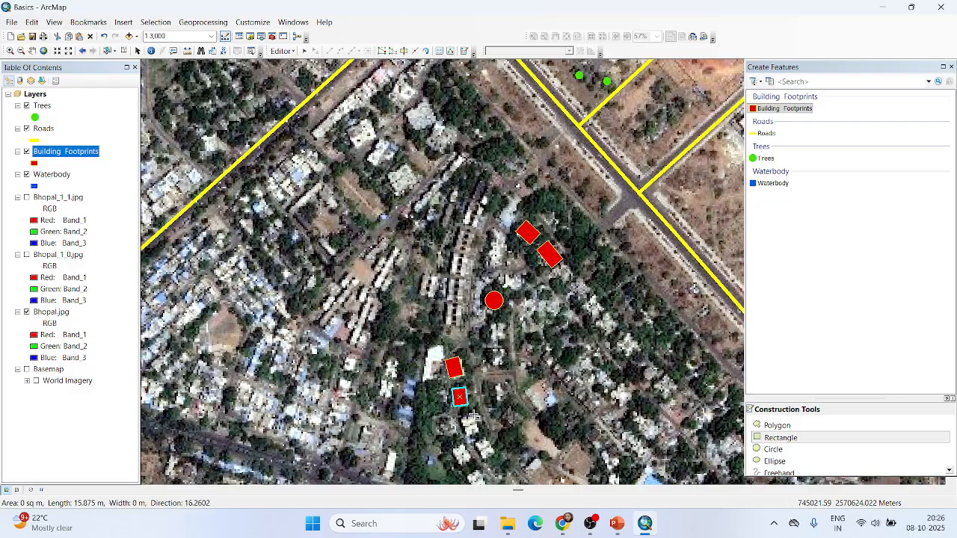
left_click(477, 420)
left_click(481, 437)
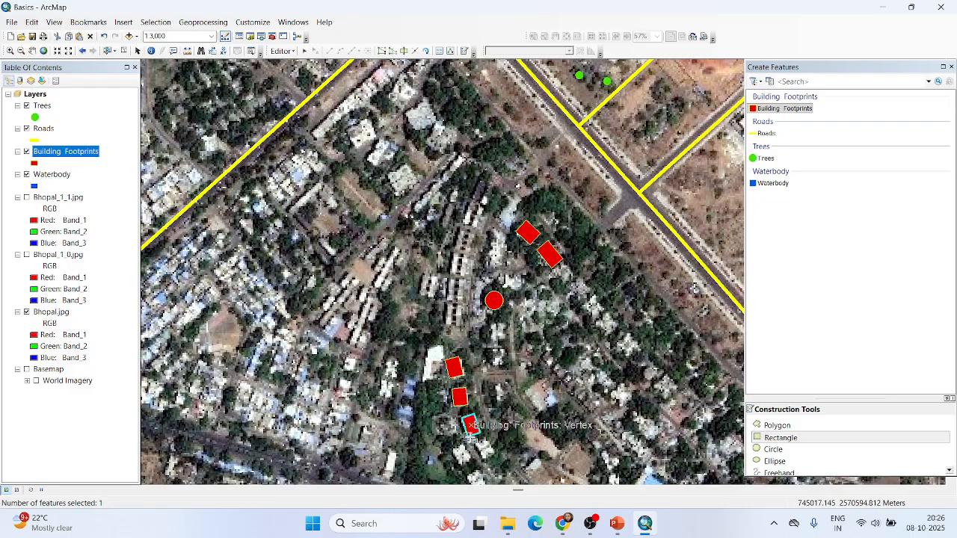
left_click(477, 447)
left_click(488, 443)
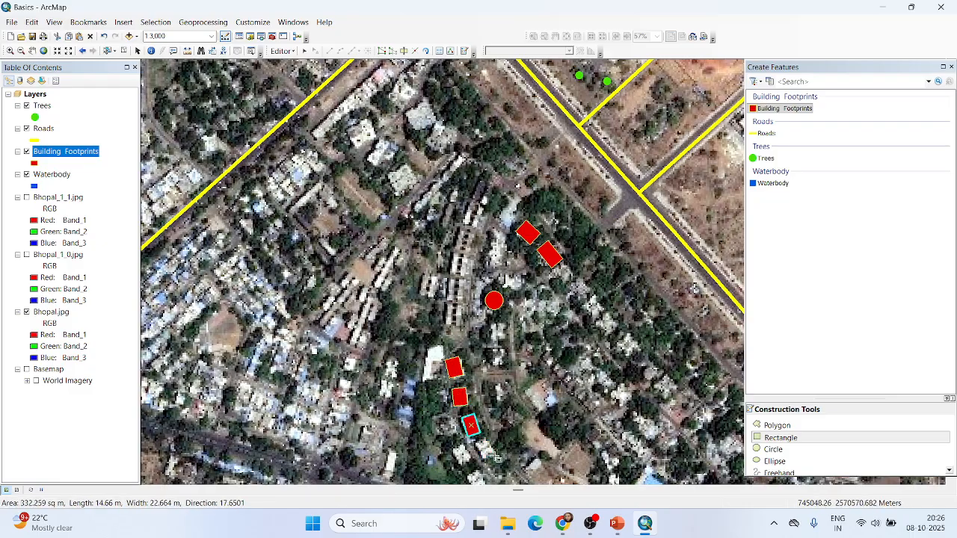
left_click(494, 452)
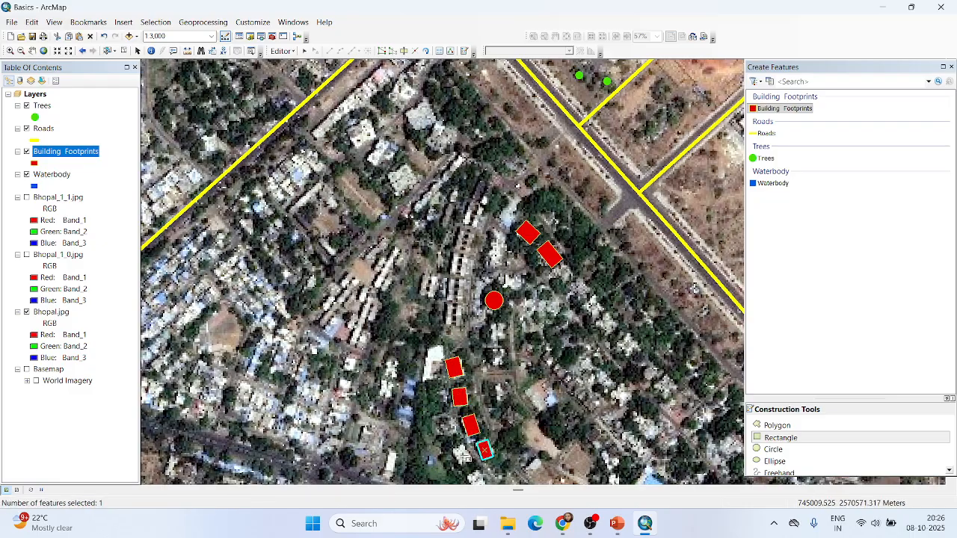
- Digitize the building at the north end of the long housing row as a four-sided polygon with a perimeter of about 95 m
left_click(774, 426)
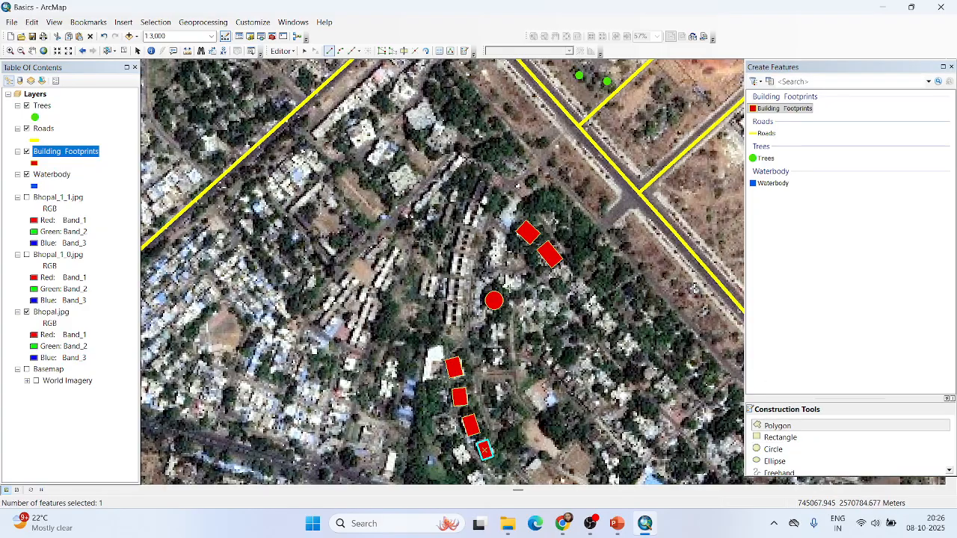
left_click(481, 178)
left_click(492, 183)
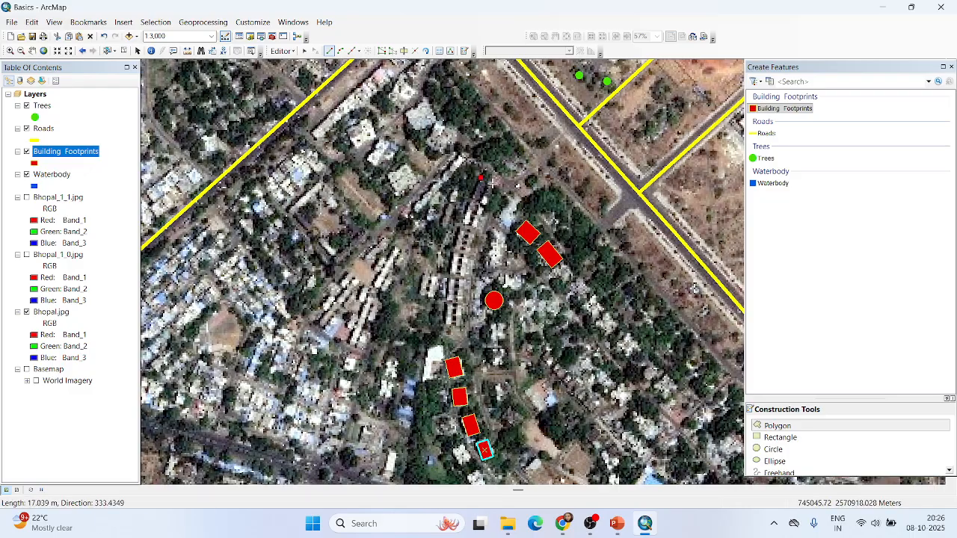
left_click(485, 200)
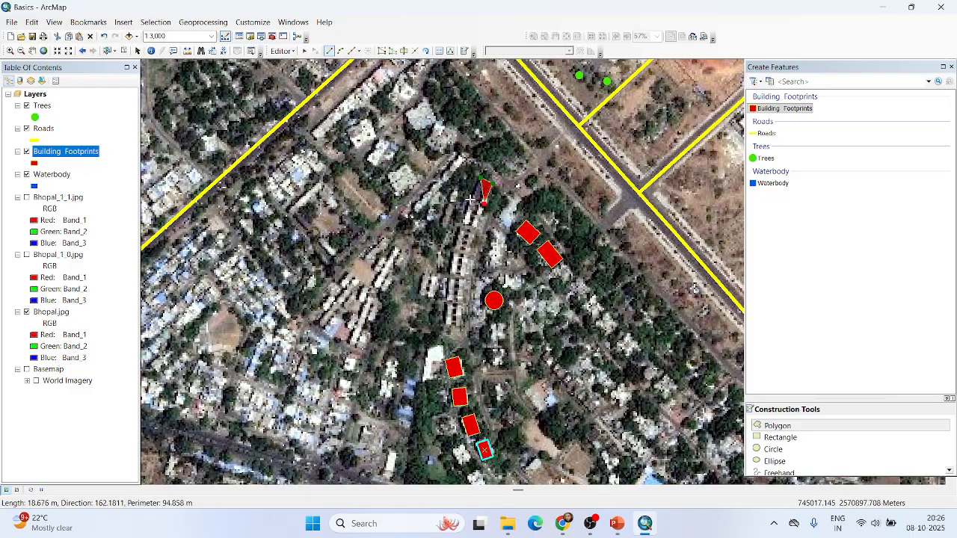
double_click(471, 198)
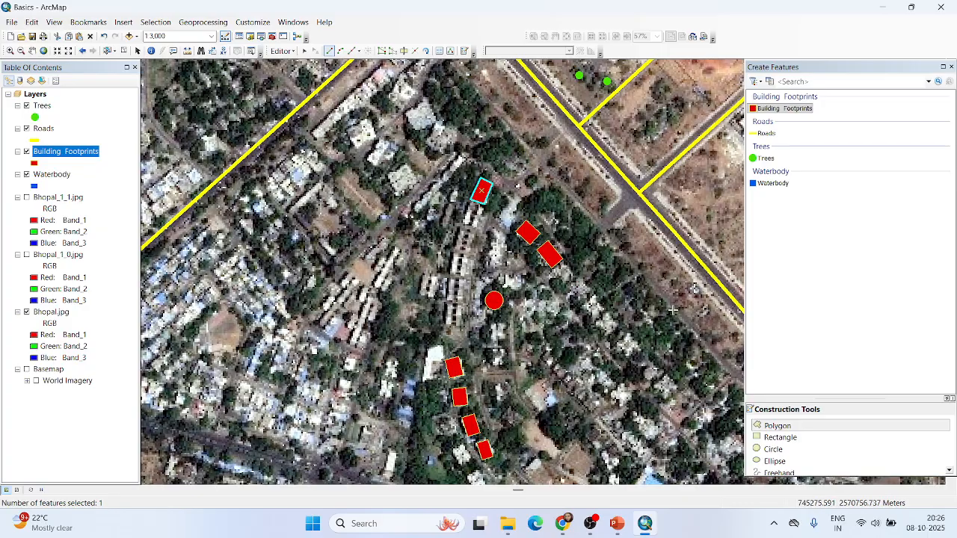
- Digitize the next two buildings southward along the long housing row as four-sided polygons
left_click(771, 427)
scroll(464, 202, "up", 3)
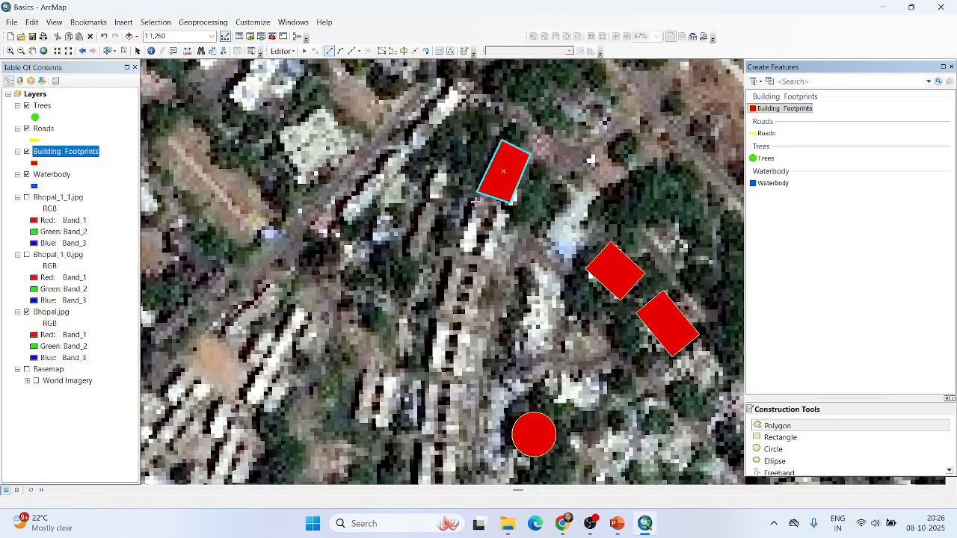
left_click(477, 202)
left_click(508, 216)
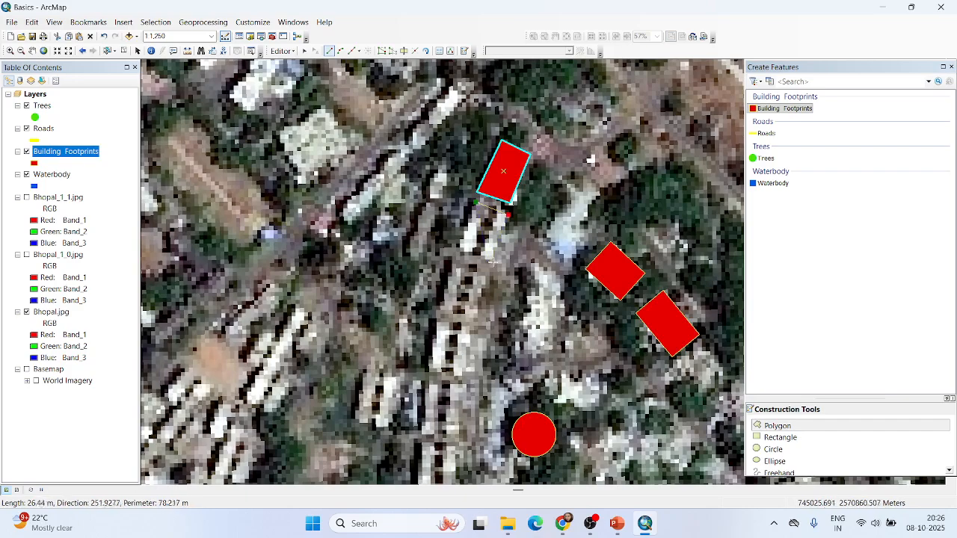
left_click(494, 259)
double_click(459, 252)
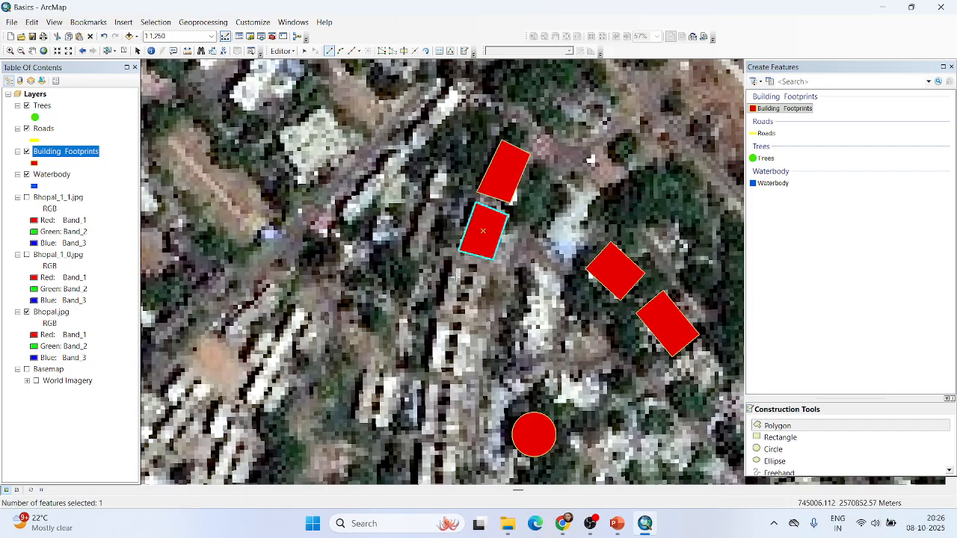
left_click(451, 264)
left_click(487, 270)
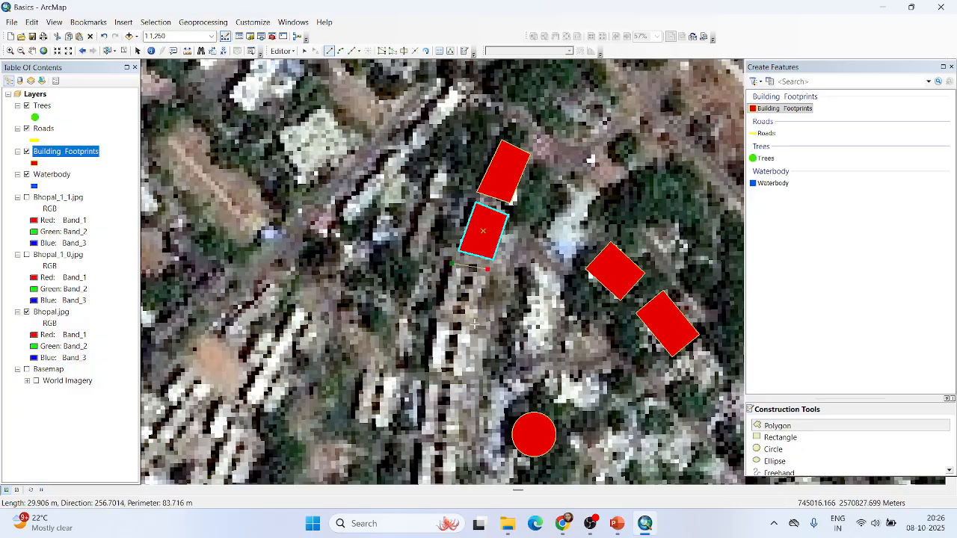
left_click(474, 318)
double_click(437, 313)
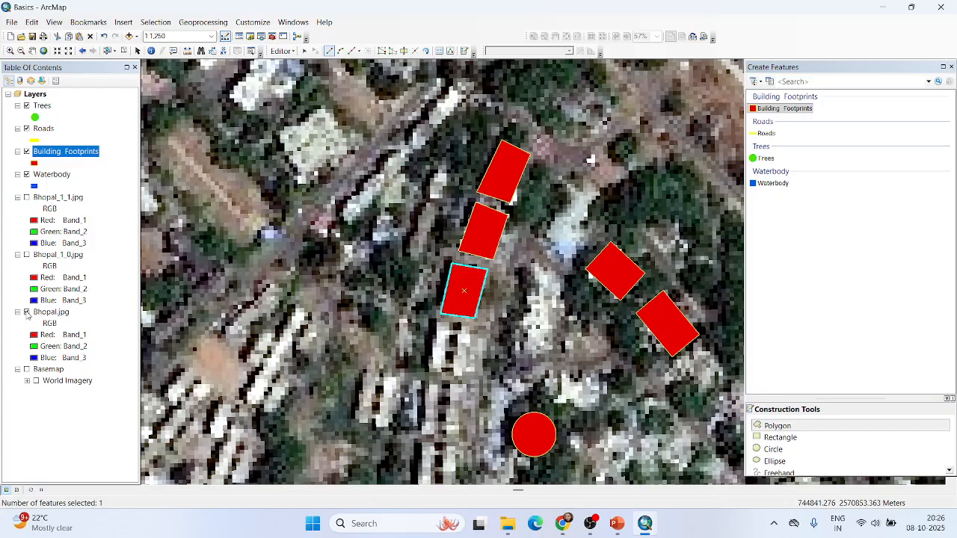
- Hide the Bhopal.jpg image and display Bhopal_1_1.jpg as the tracing background
left_click(27, 313)
left_click(27, 197)
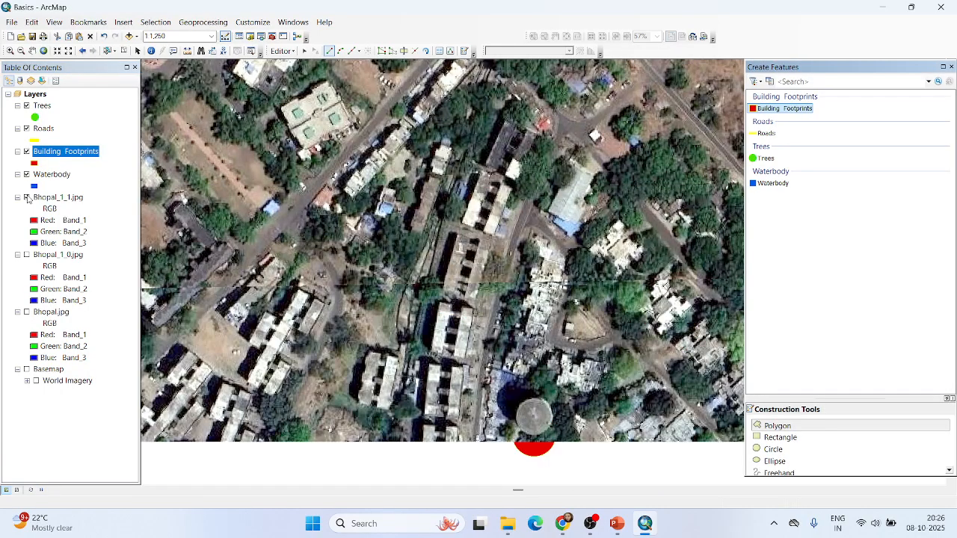
scroll(411, 221, "up", 5)
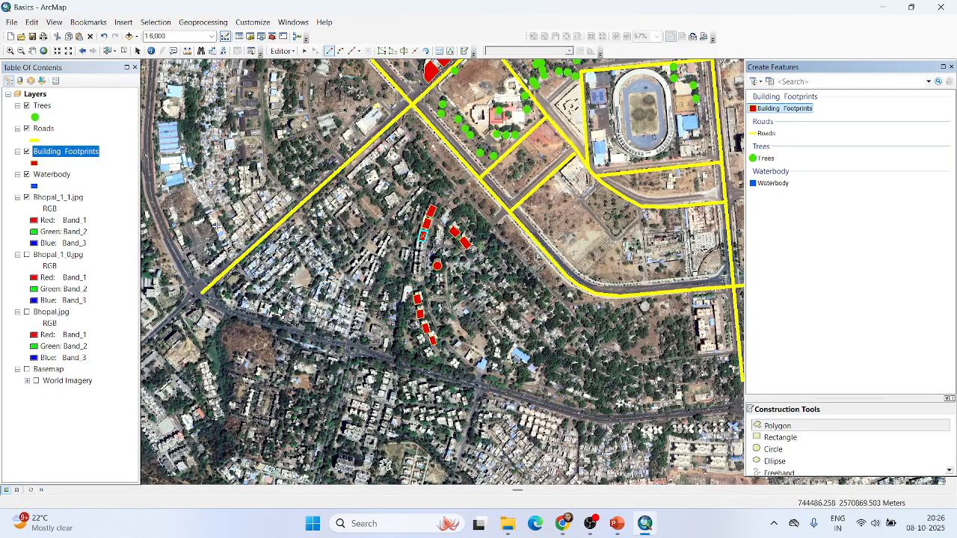
- Digitize the corner building at the southwest end of the row northwest of the diagonal road as a four-sided polygon
scroll(206, 222, "down", 5)
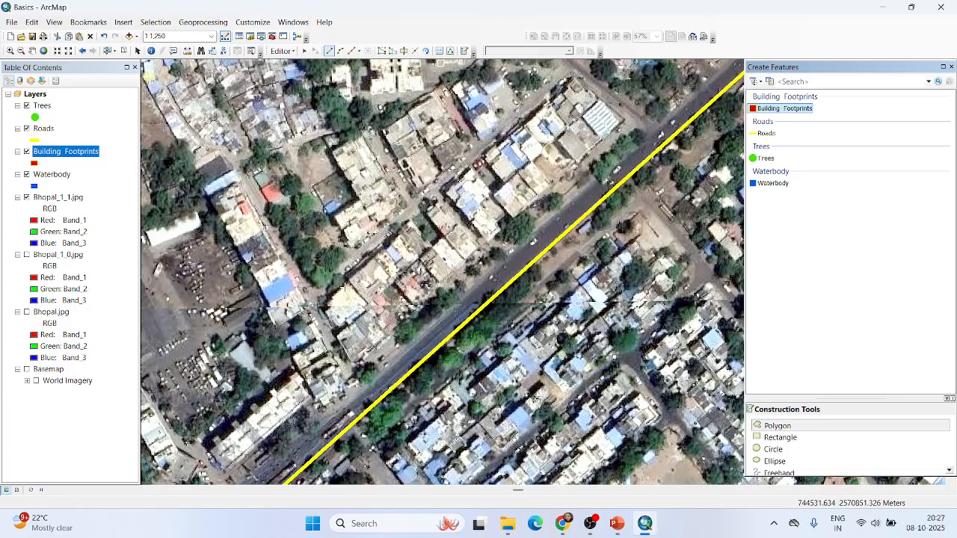
left_click(348, 284)
left_click(327, 308)
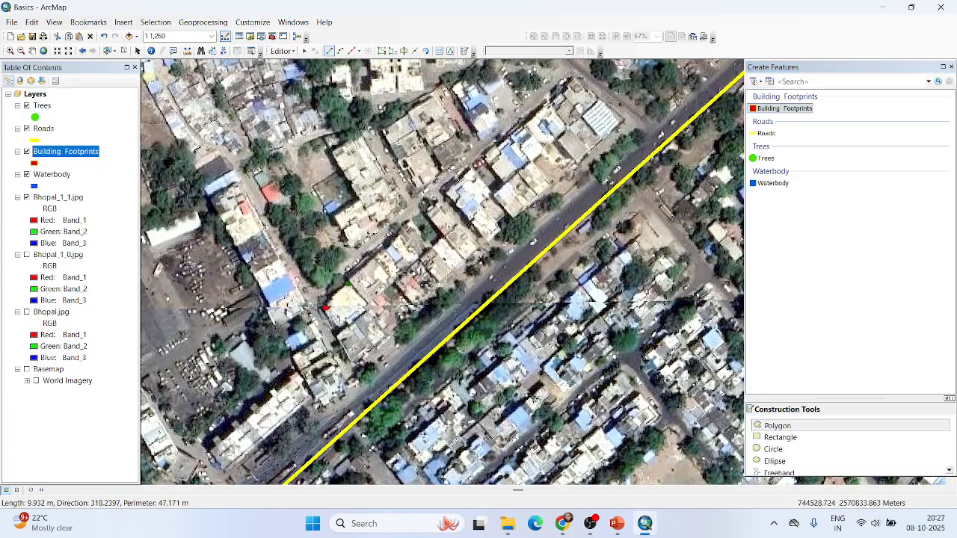
left_click(341, 325)
double_click(365, 305)
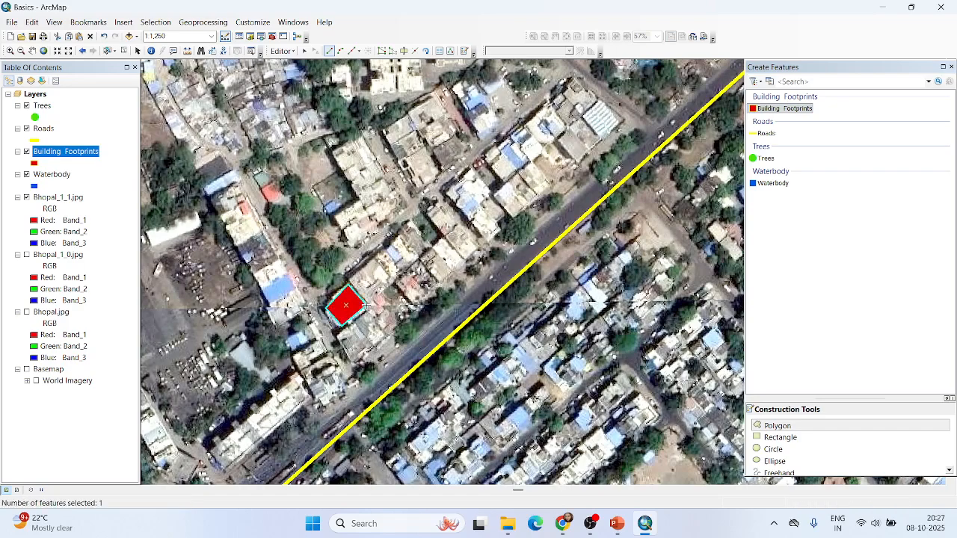
- Digitize the next two buildings northeast of the corner building as rectangles, the second about 16 m long along the lane
left_click(781, 438)
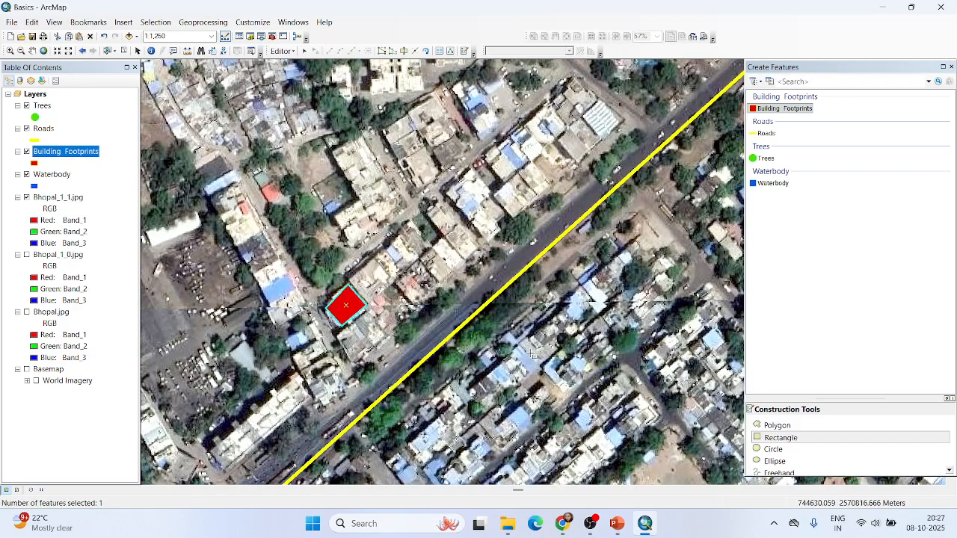
left_click(373, 259)
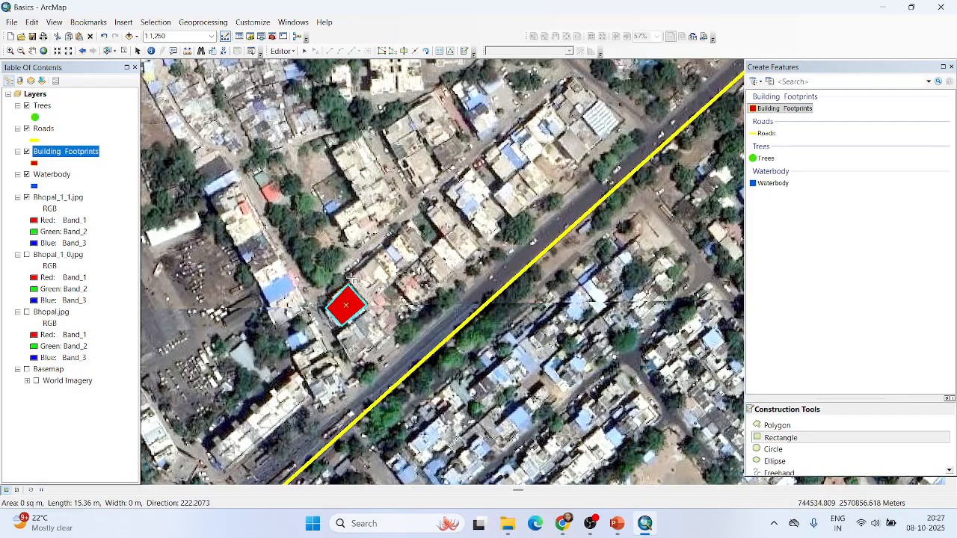
left_click(352, 283)
left_click(366, 304)
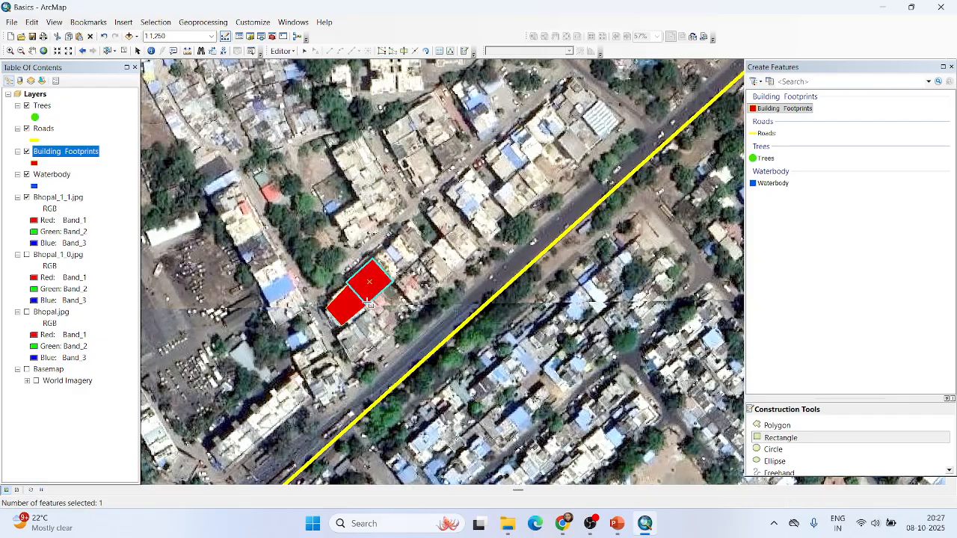
left_click(398, 237)
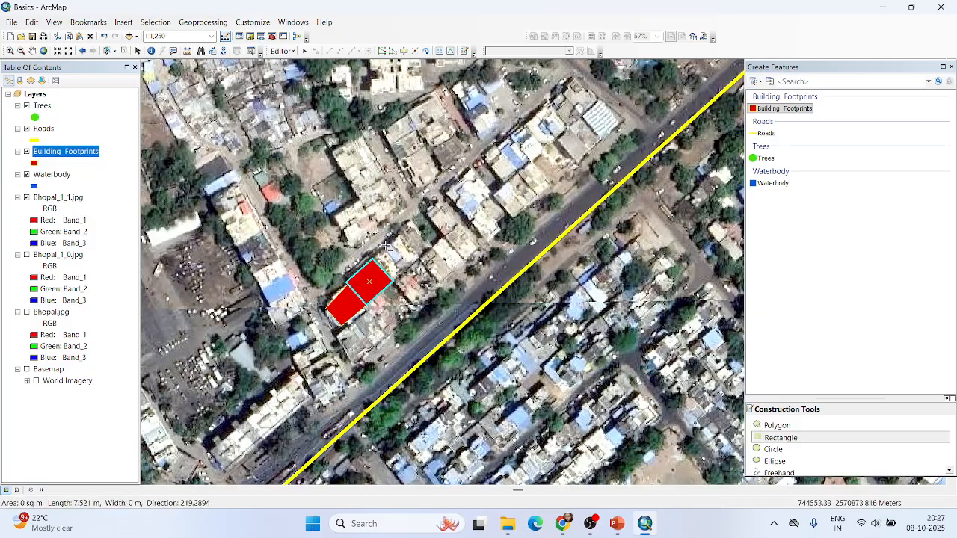
scroll(374, 261, "up", 2)
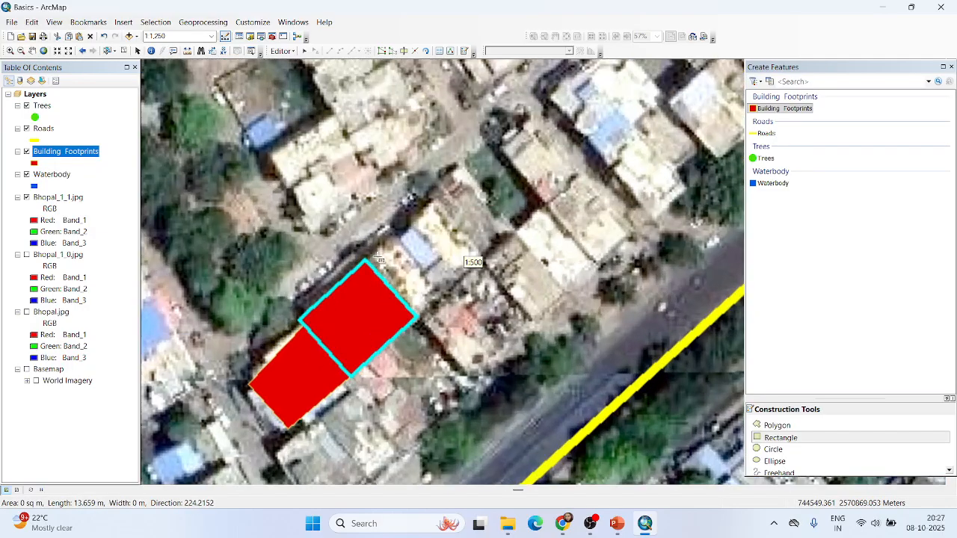
scroll(373, 260, "up", 1)
left_click(374, 258)
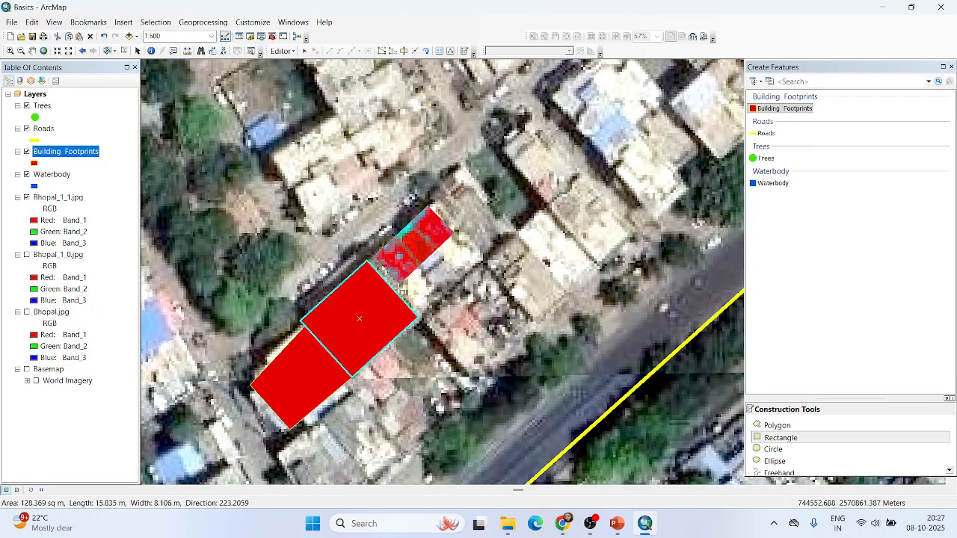
left_click(425, 314)
- Try to digitize the narrow building at the northeast end of the row as a rectangle, and delete that footprint
left_click(464, 171)
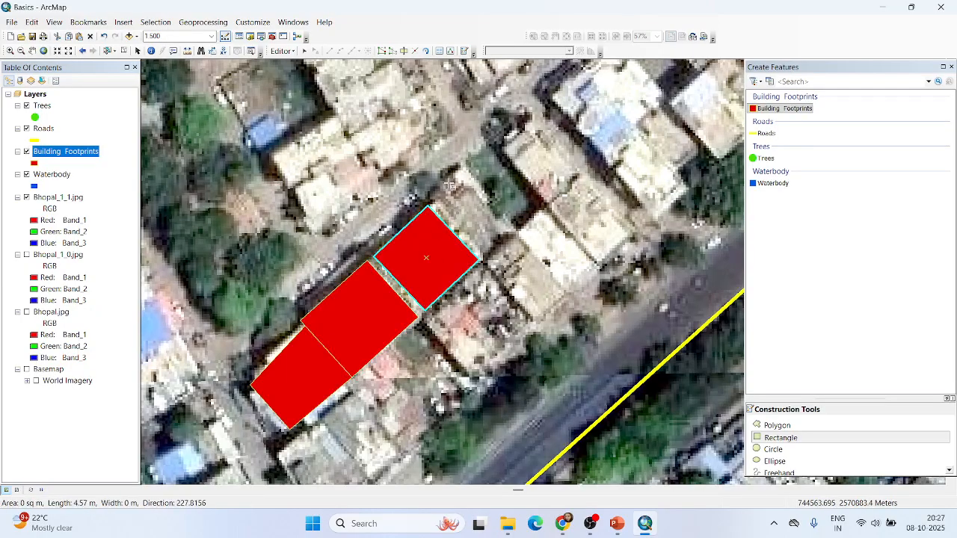
left_click(430, 207)
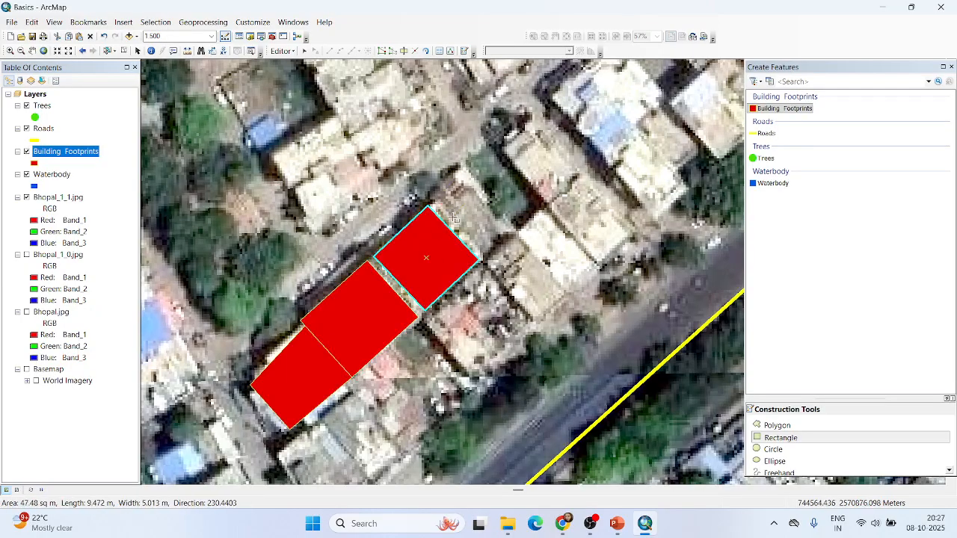
left_click(491, 253)
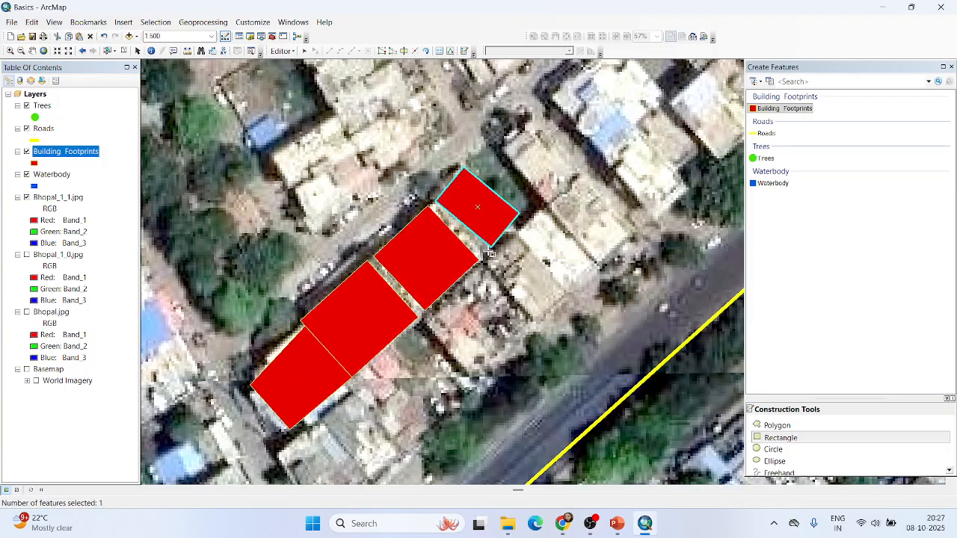
key("Delete")
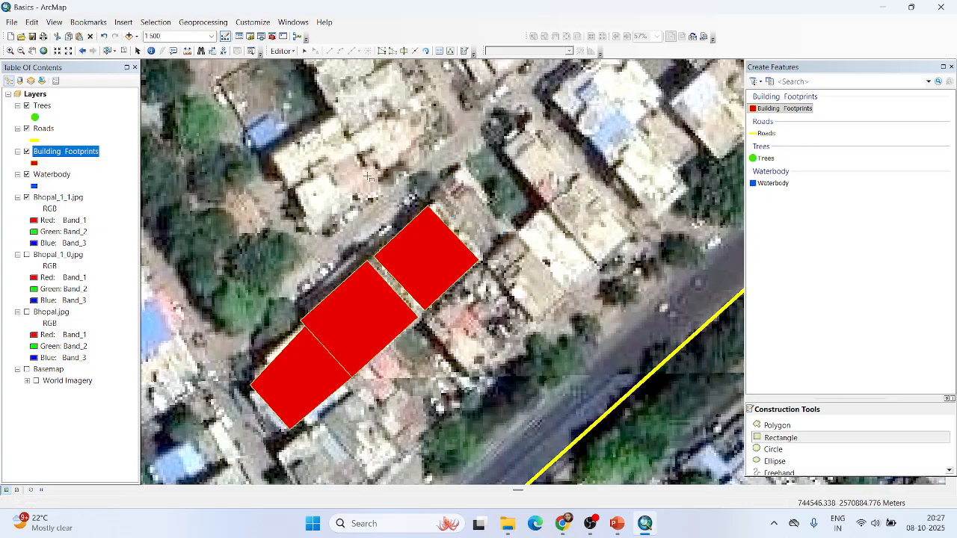
- Try to trace the stepped northwest outline of the large apartment block farther north as a detailed polygon, and delete it
scroll(495, 296, "up", 2)
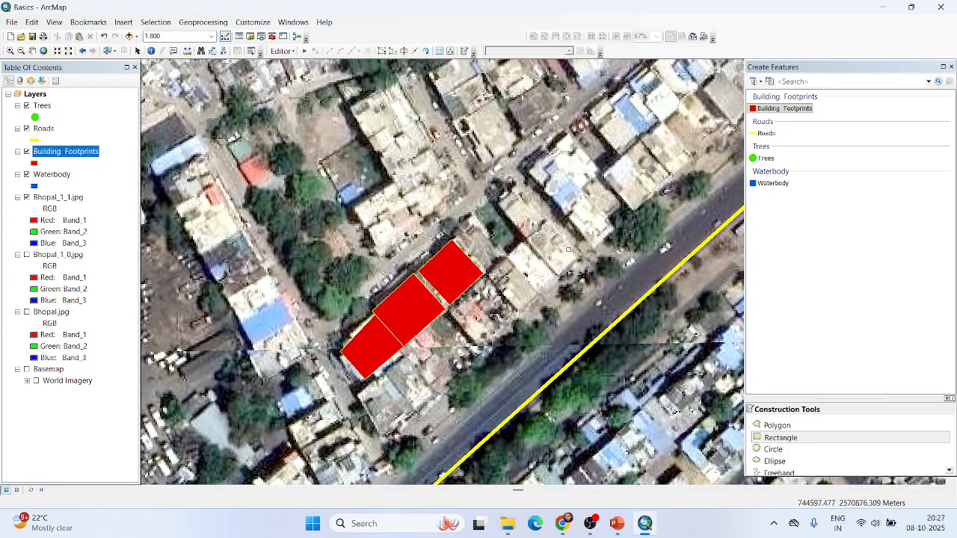
scroll(408, 212, "down", 2)
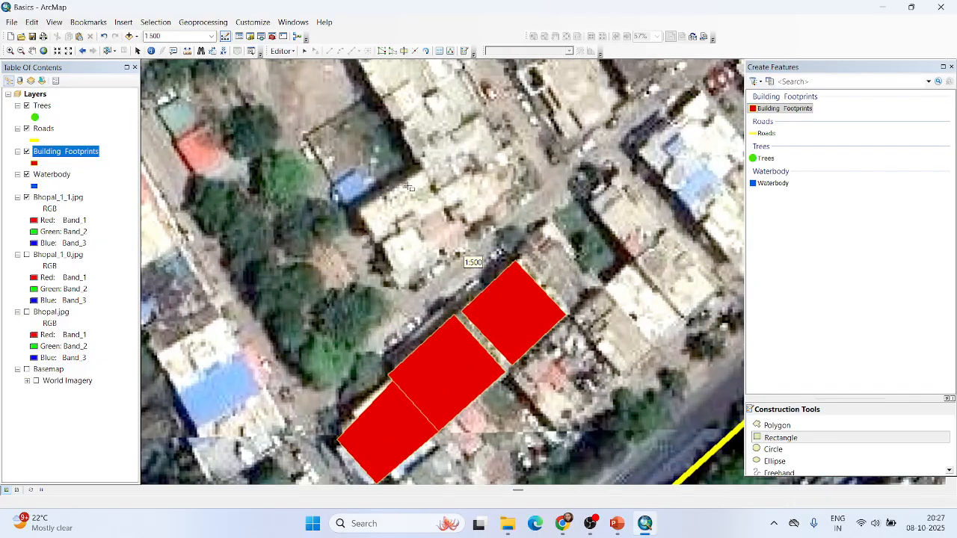
left_click(777, 426)
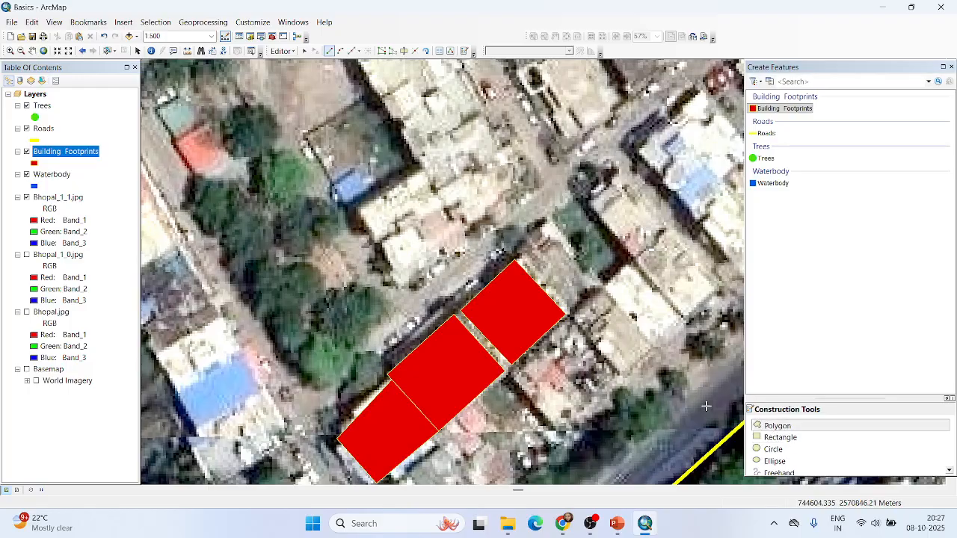
scroll(457, 301, "up", 2)
scroll(458, 301, "up", 2)
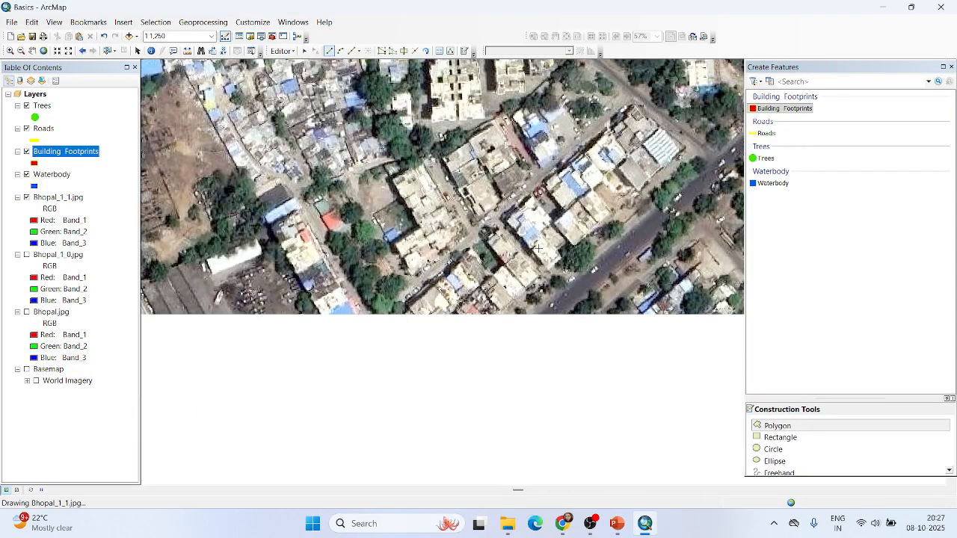
scroll(453, 298, "down", 2)
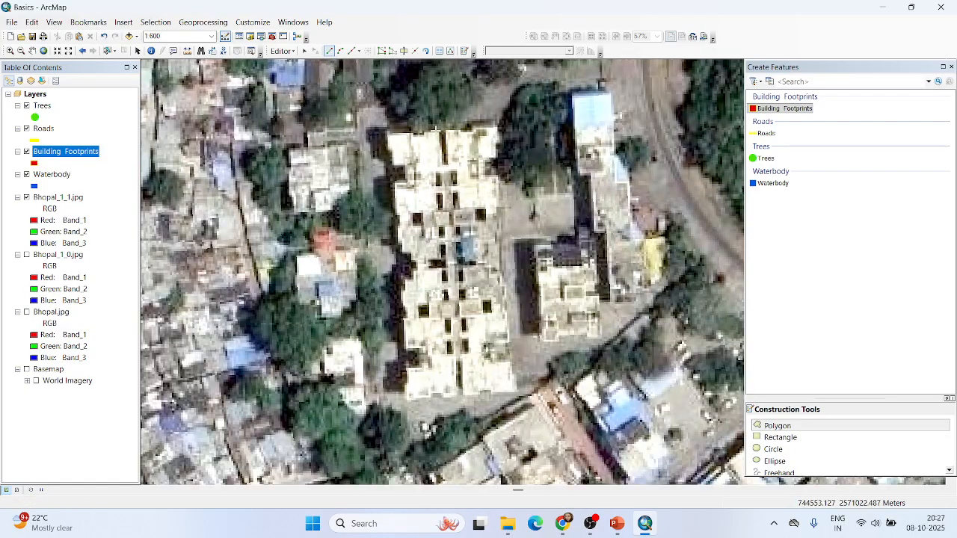
left_click(436, 130)
left_click(424, 133)
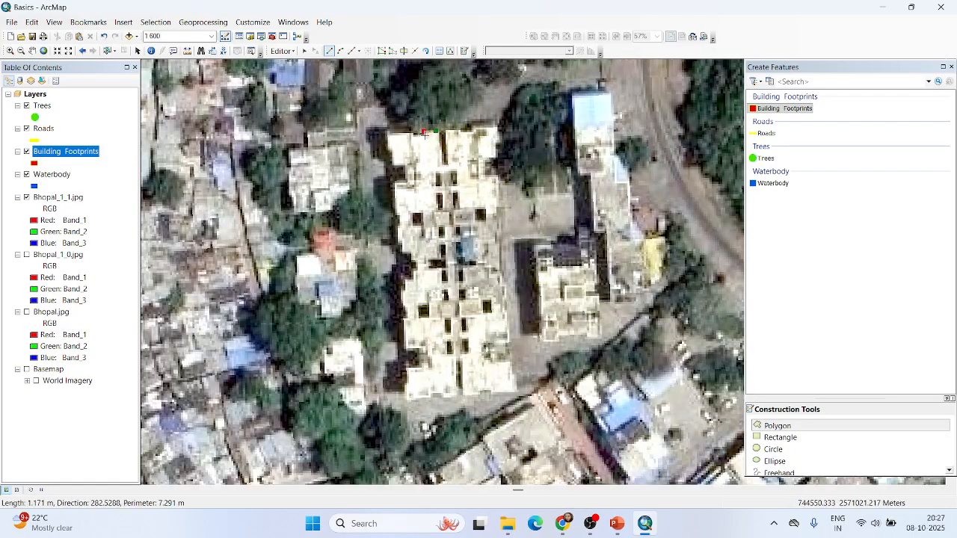
left_click(411, 133)
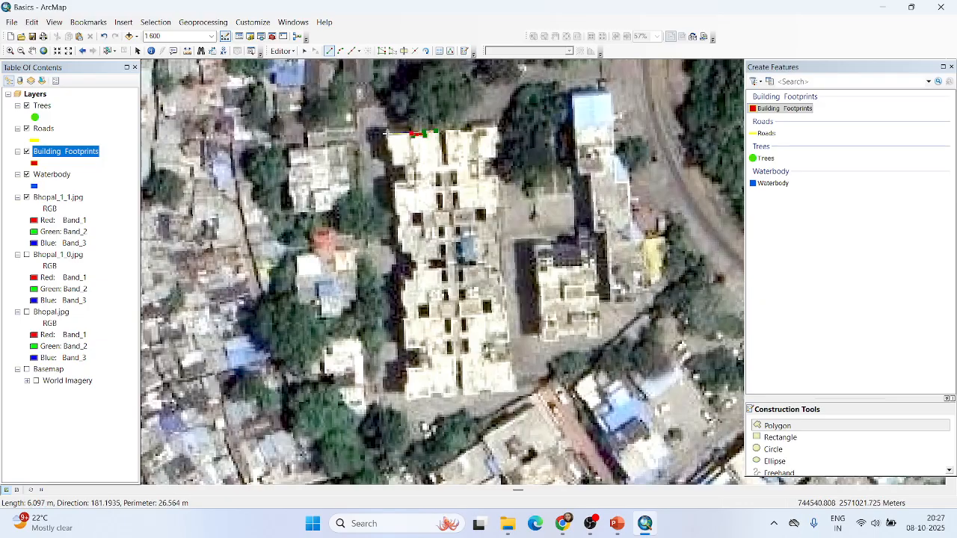
left_click(386, 134)
left_click(389, 151)
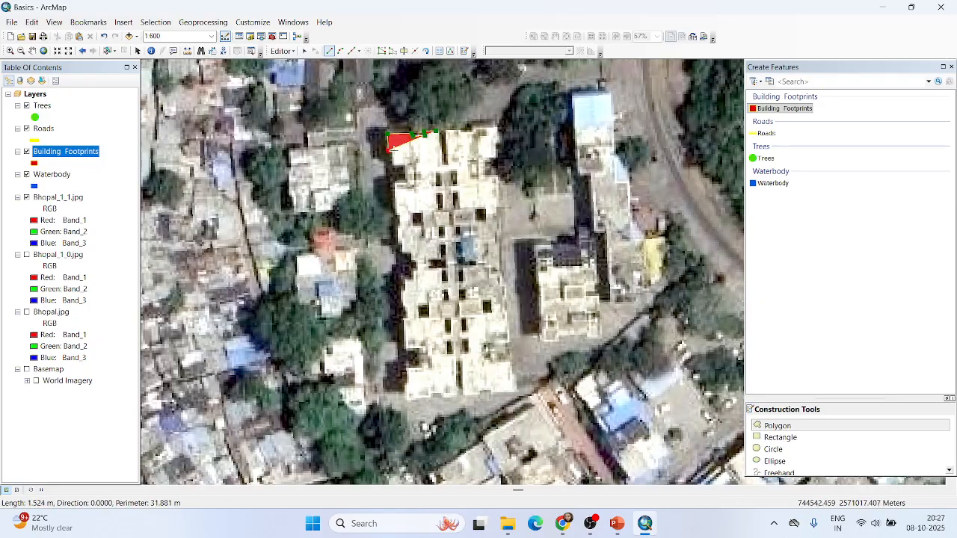
left_click(395, 163)
left_click(407, 180)
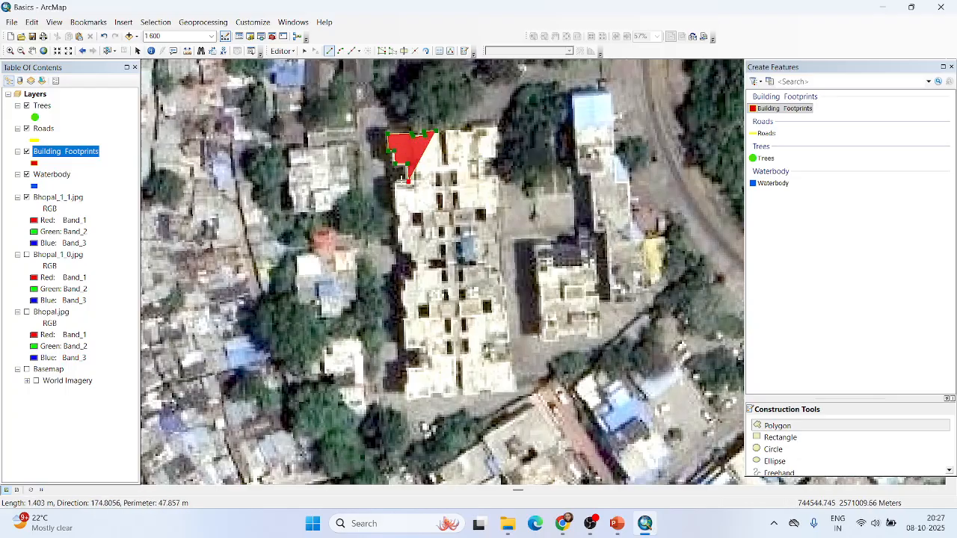
left_click(395, 180)
left_click(396, 216)
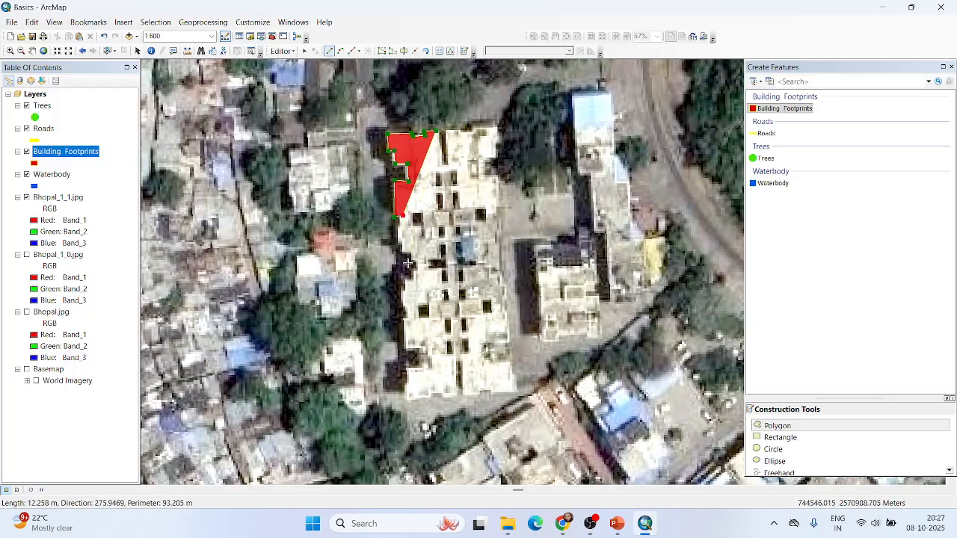
double_click(426, 247)
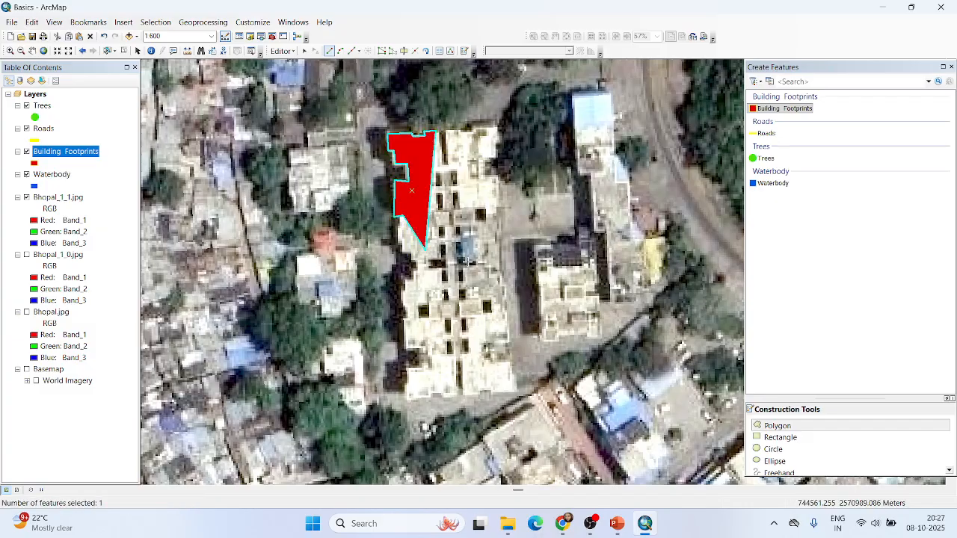
key("Delete")
- Digitize the whole large apartment block as a single rectangle of about 29 by 66 m
left_click(780, 437)
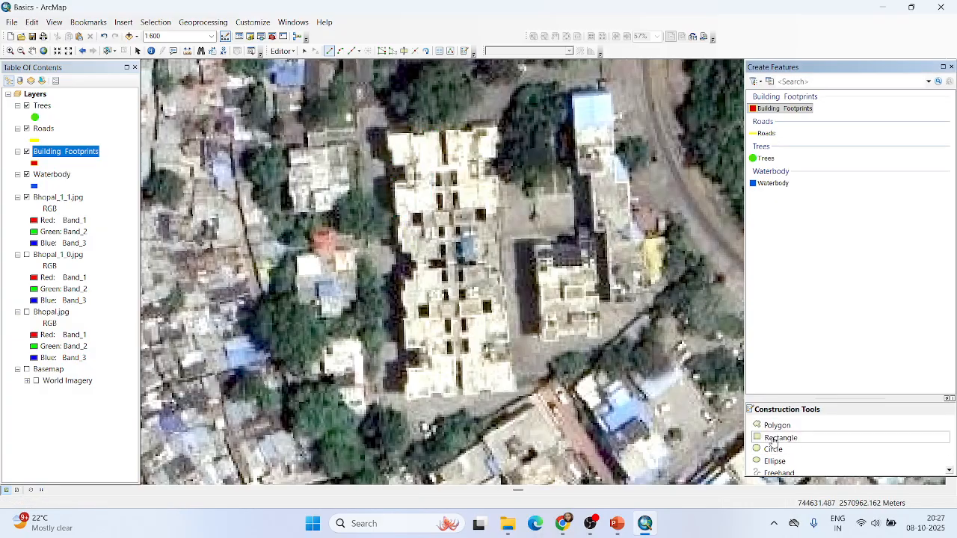
left_click(384, 133)
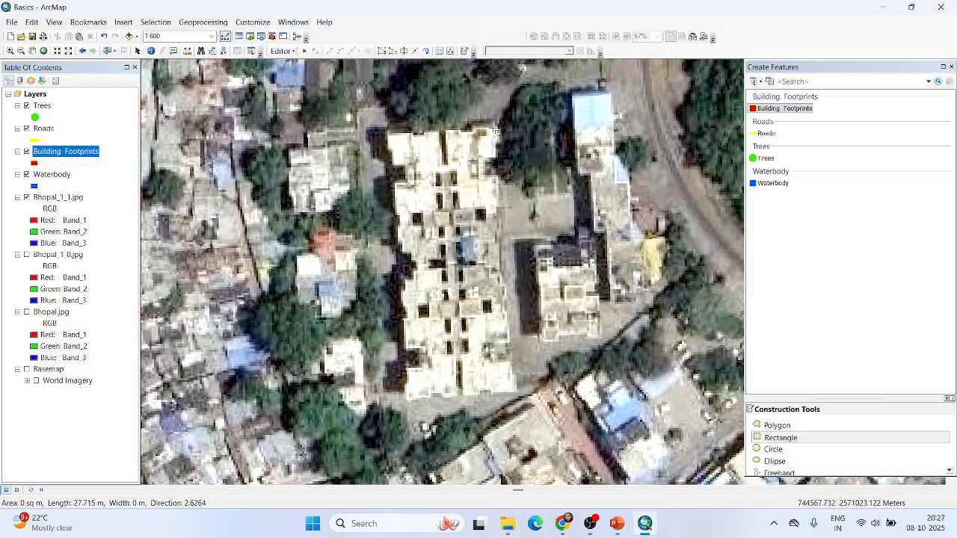
left_click(495, 130)
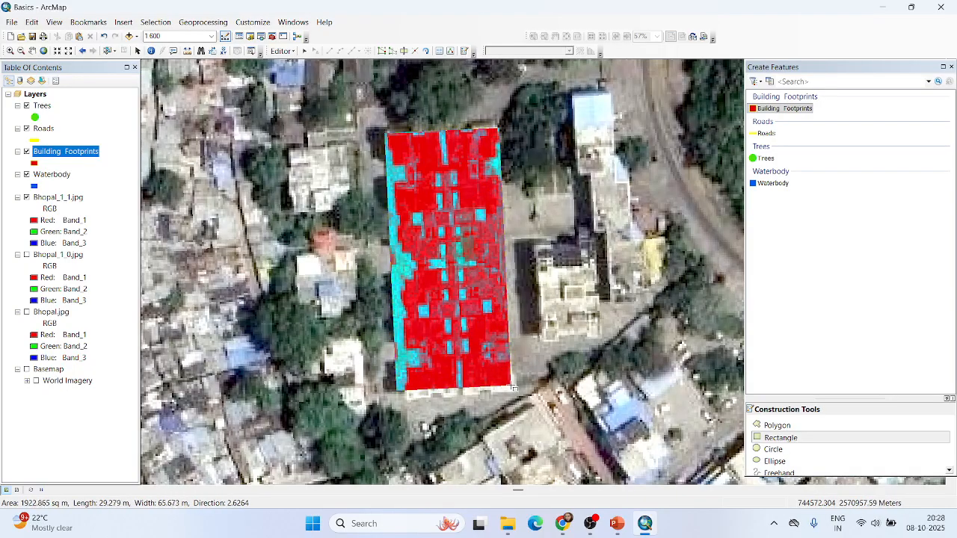
left_click(513, 387)
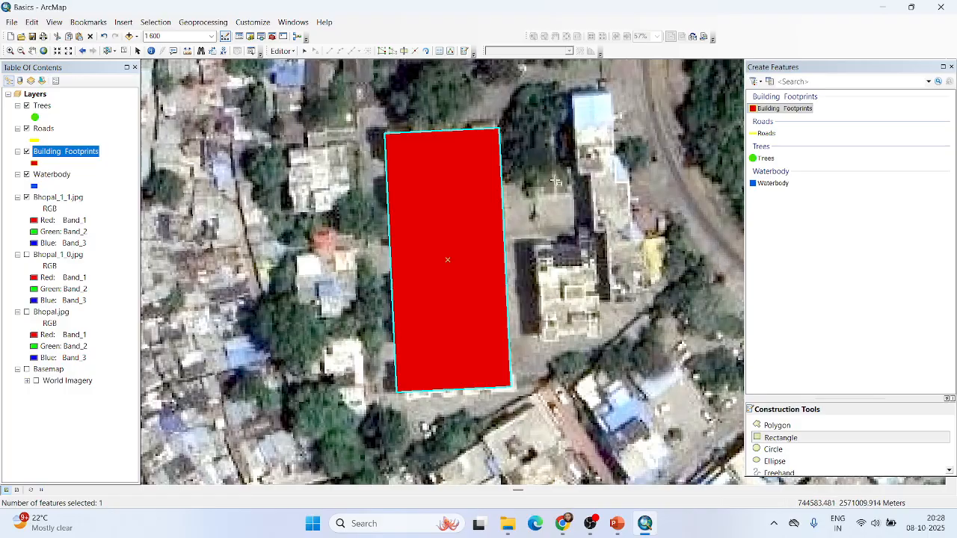
- Digitize the two buildings east of the large apartment block as rectangles, about 15 m wide for the southern one and 11 m for the northern
left_click(539, 245)
left_click(598, 244)
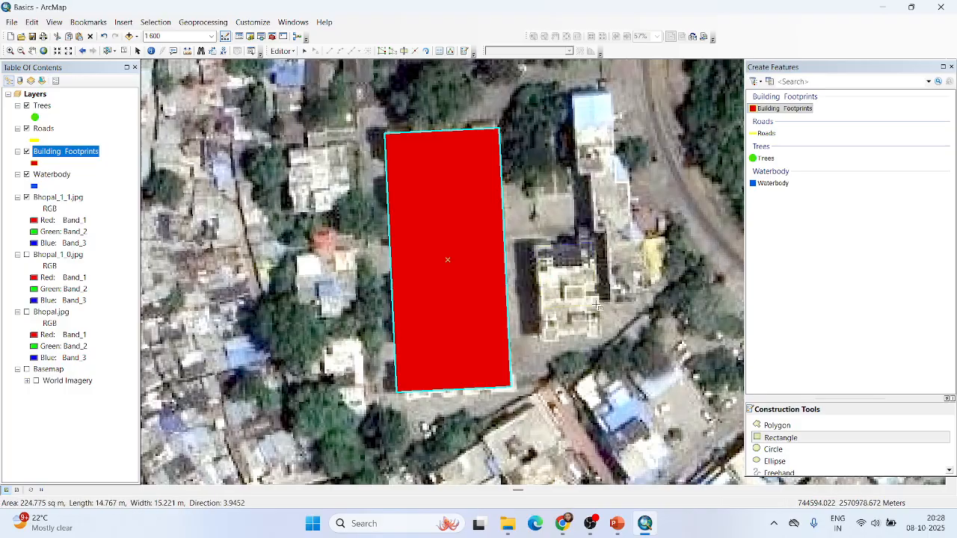
left_click(601, 341)
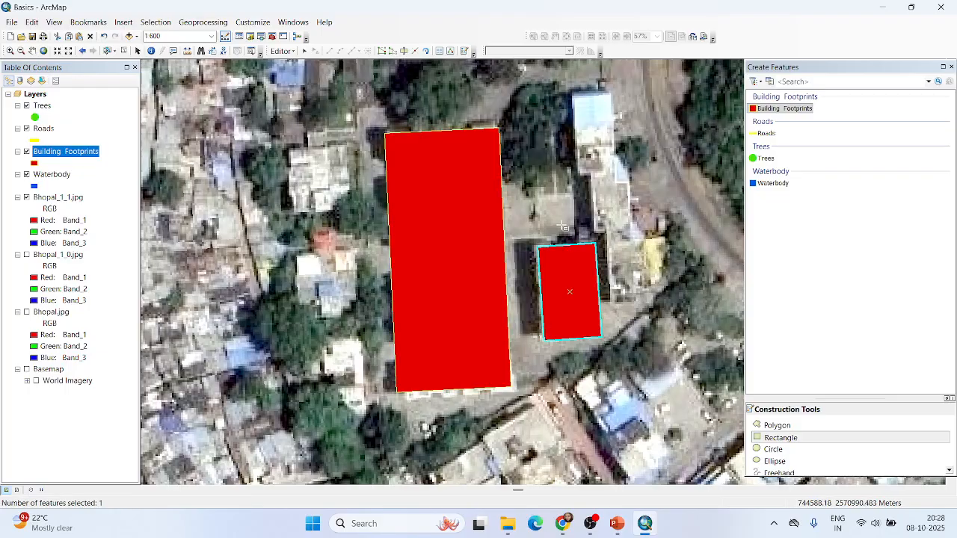
left_click(572, 92)
left_click(614, 92)
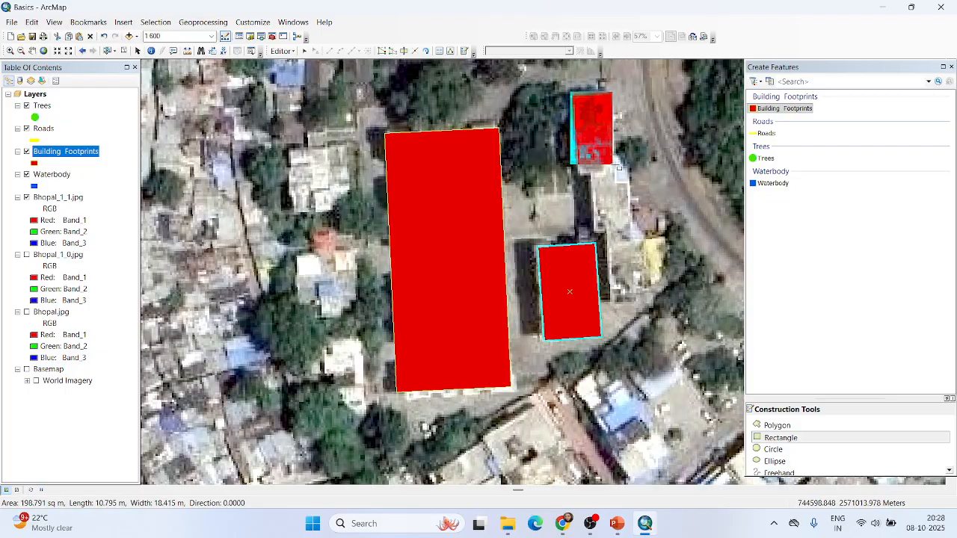
left_click(616, 175)
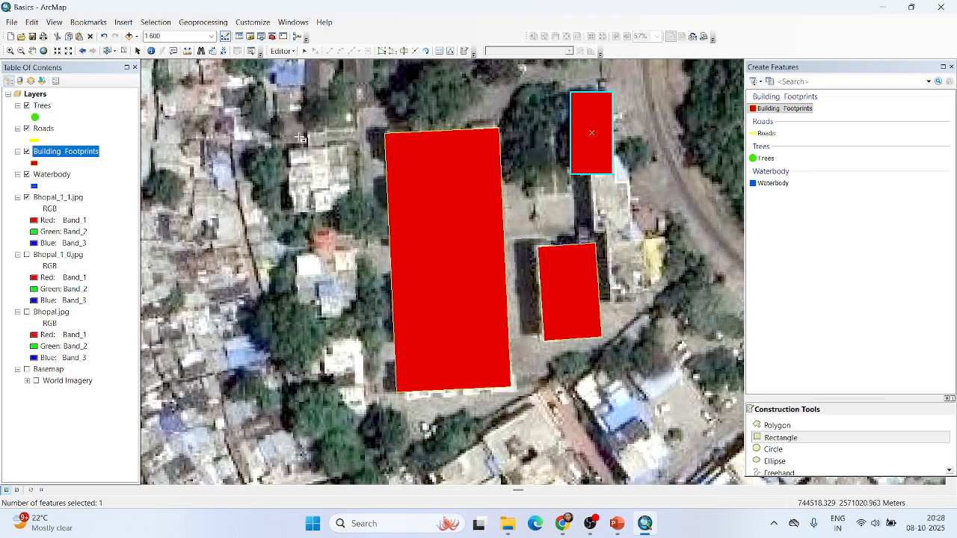
- Examine the digitized features around the stadium and the dense settlement north of the apartment block for buildings still without footprints
scroll(537, 233, "down", 5)
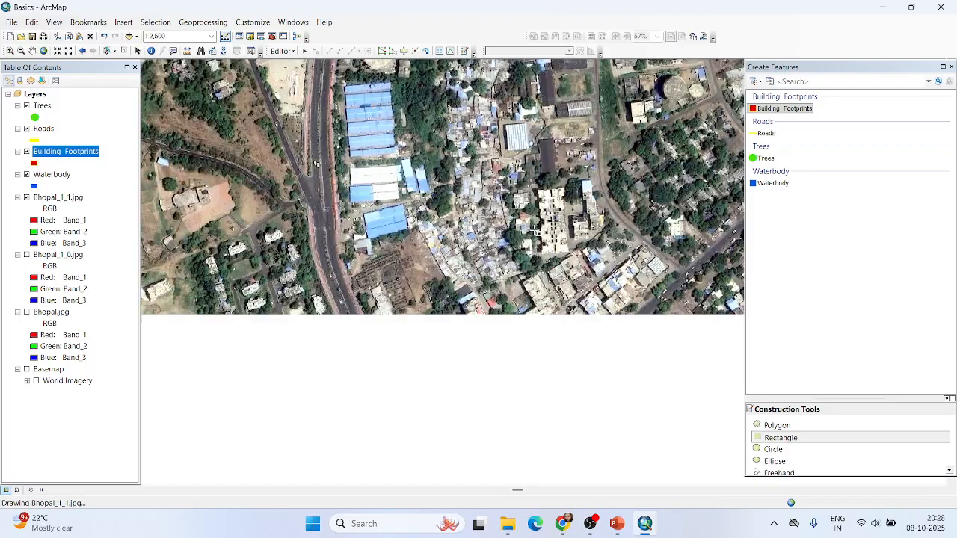
scroll(536, 232, "down", 3)
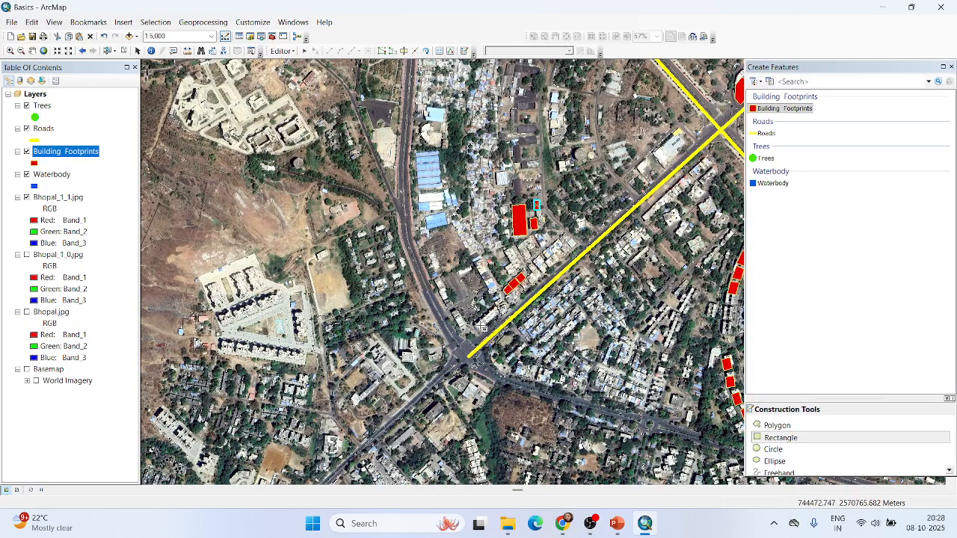
scroll(492, 274, "up", 2)
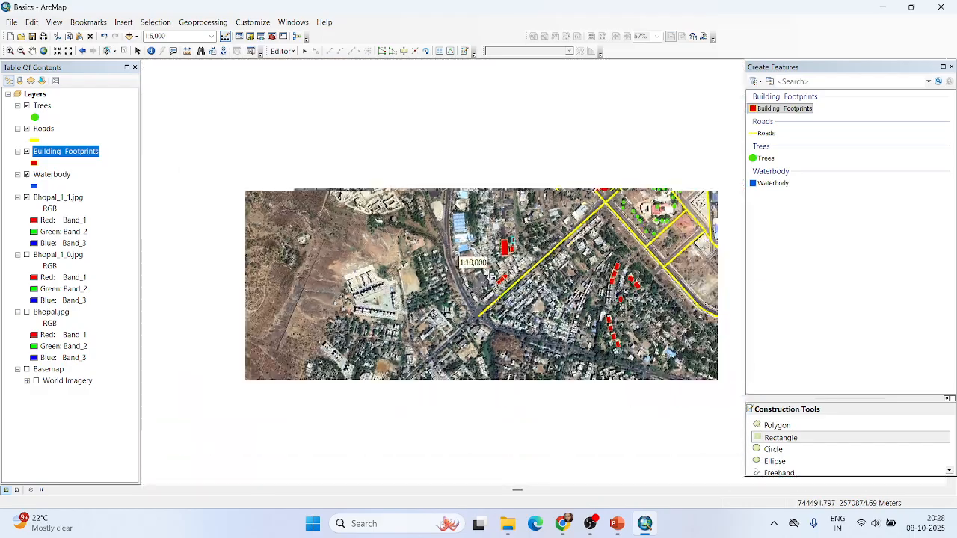
scroll(492, 276, "up", 1)
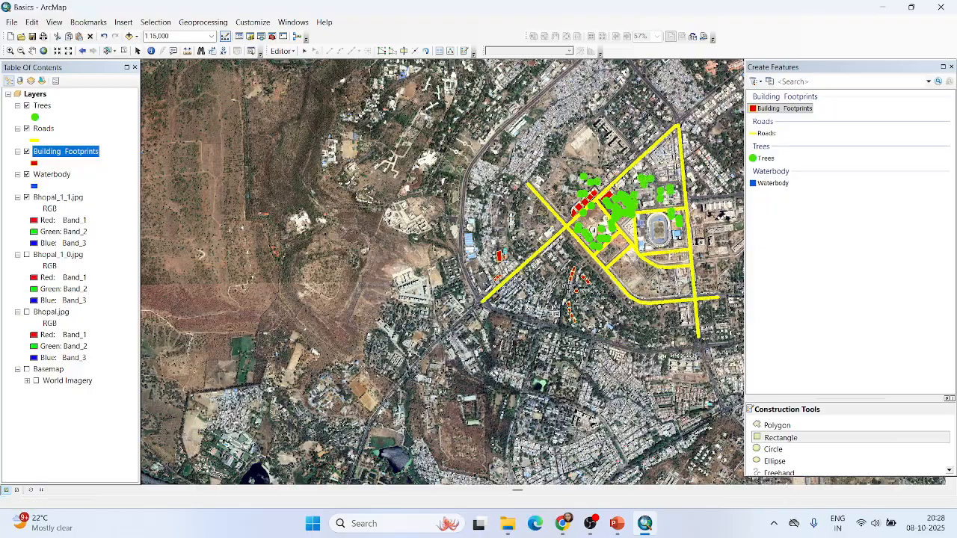
scroll(693, 173, "down", 1)
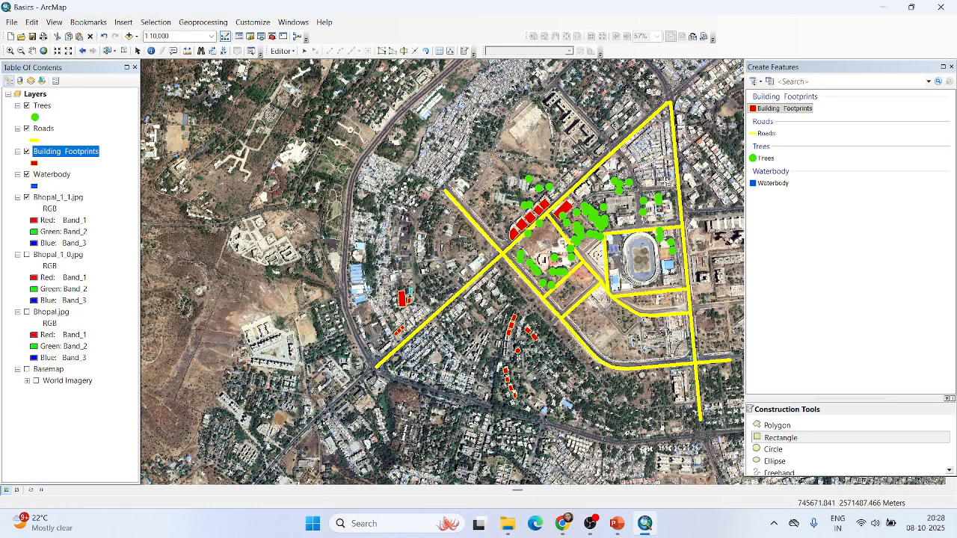
scroll(399, 274, "down", 3)
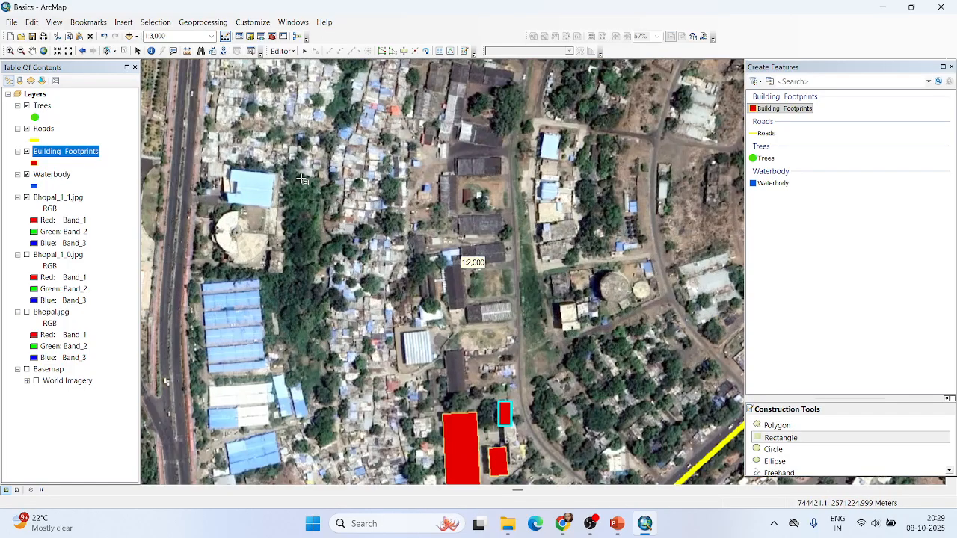
scroll(305, 196, "up", 3)
scroll(316, 182, "up", 1)
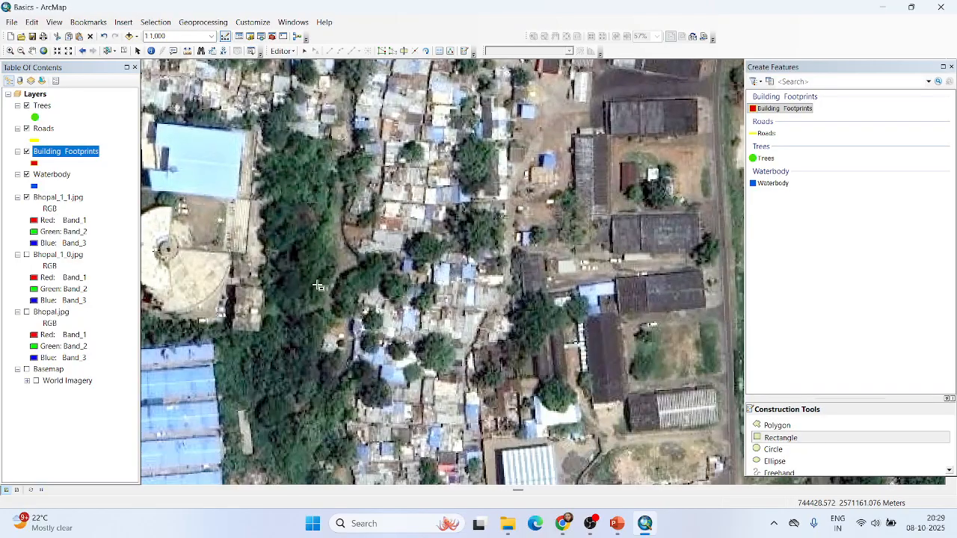
scroll(379, 183, "up", 2)
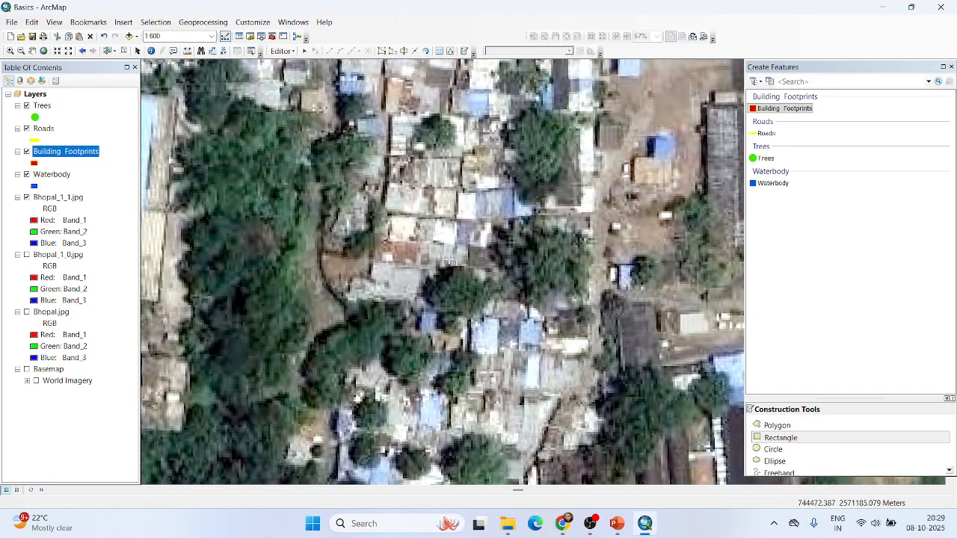
scroll(453, 254, "down", 2)
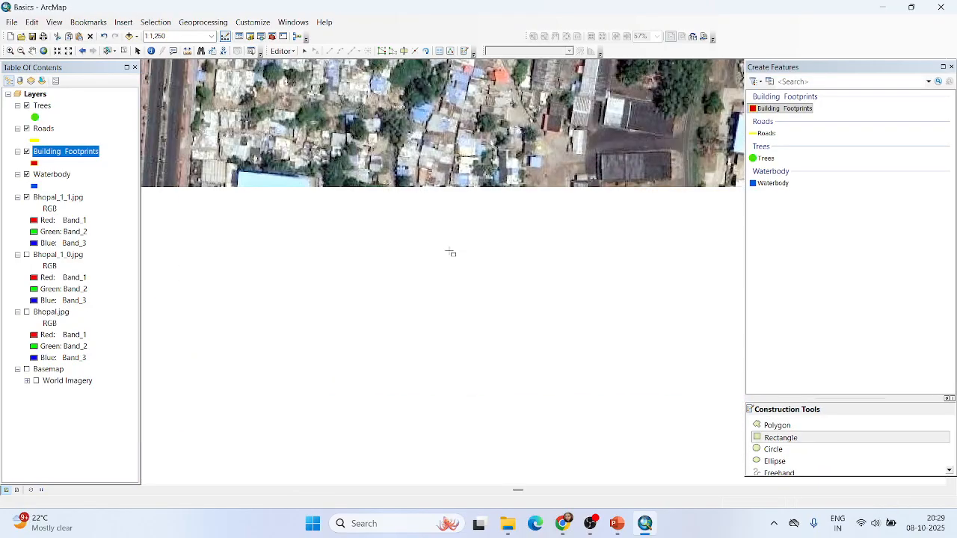
scroll(452, 254, "down", 2)
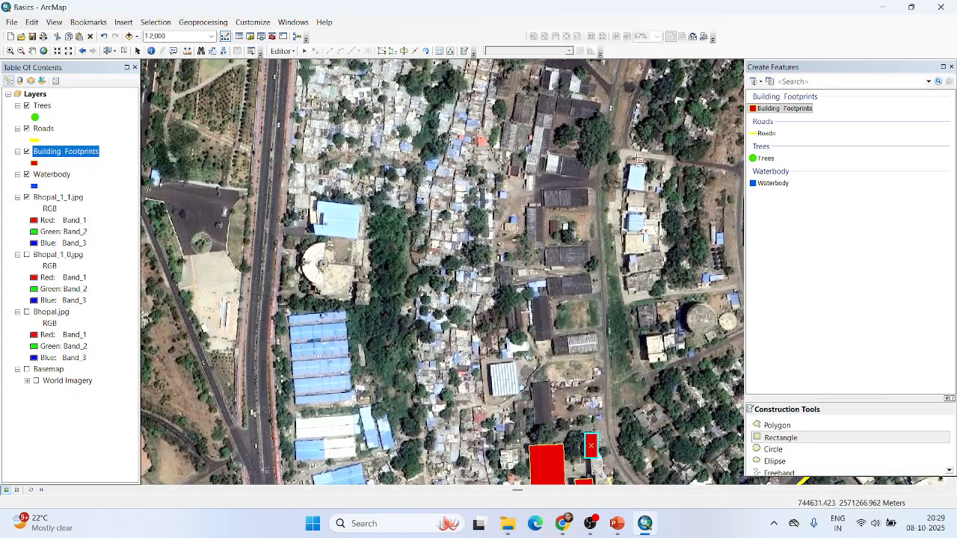
- Digitize the blue-roofed building just south of the lane junction, east of the road, as a rectangle of about 23 by 16 m
scroll(635, 153, "down", 3)
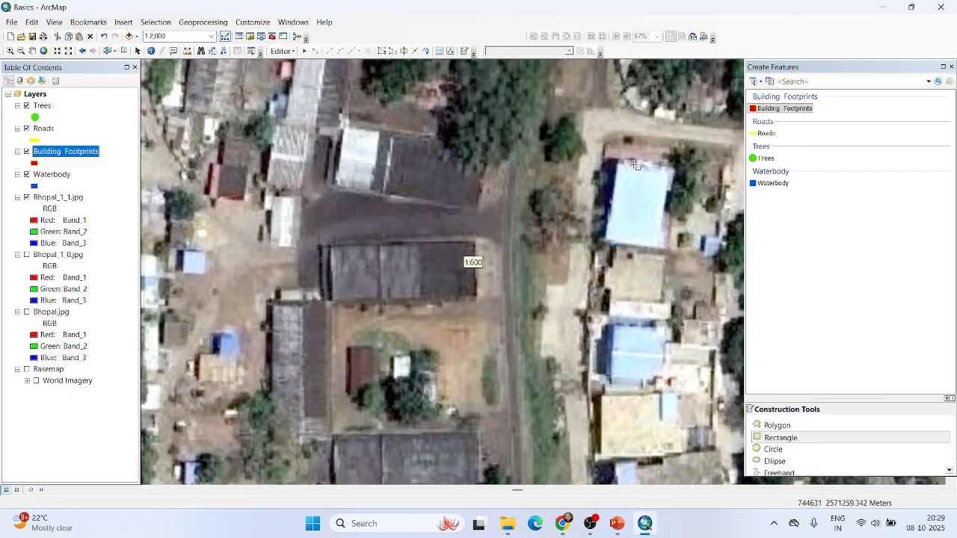
left_click(618, 158)
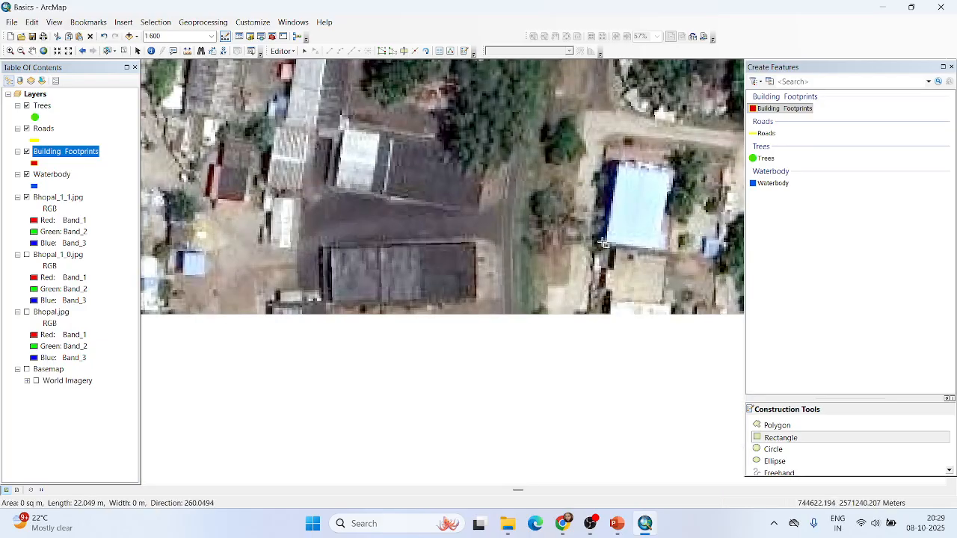
left_click(606, 246)
left_click(668, 254)
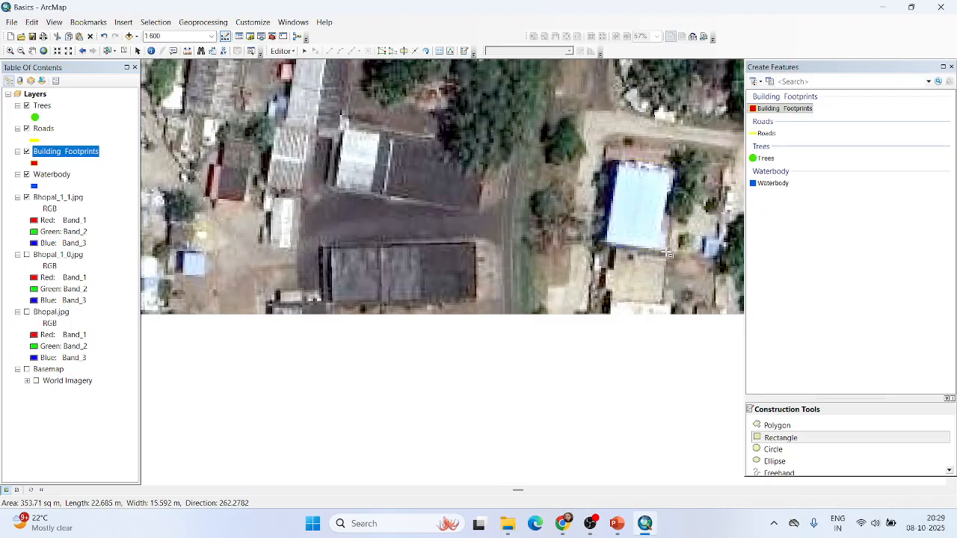
- Try to digitize the building directly south of the blue-roofed one as a rectangle, and delete that footprint
left_click(608, 247)
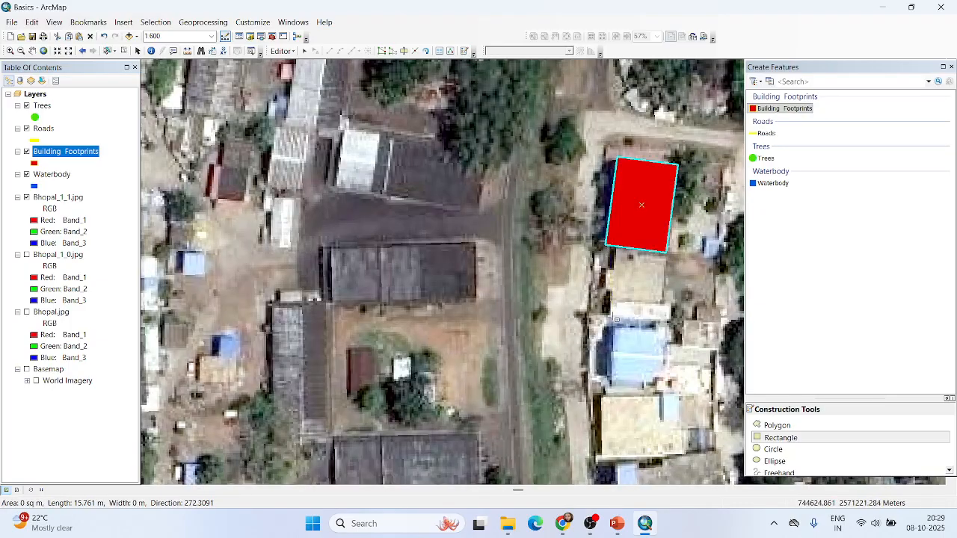
left_click(610, 323)
left_click(663, 323)
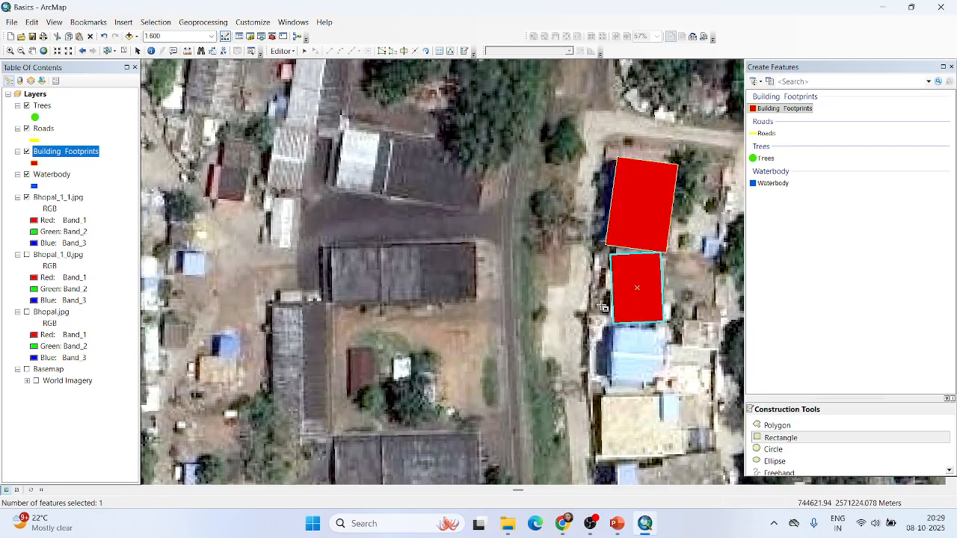
scroll(554, 278, "up", 2)
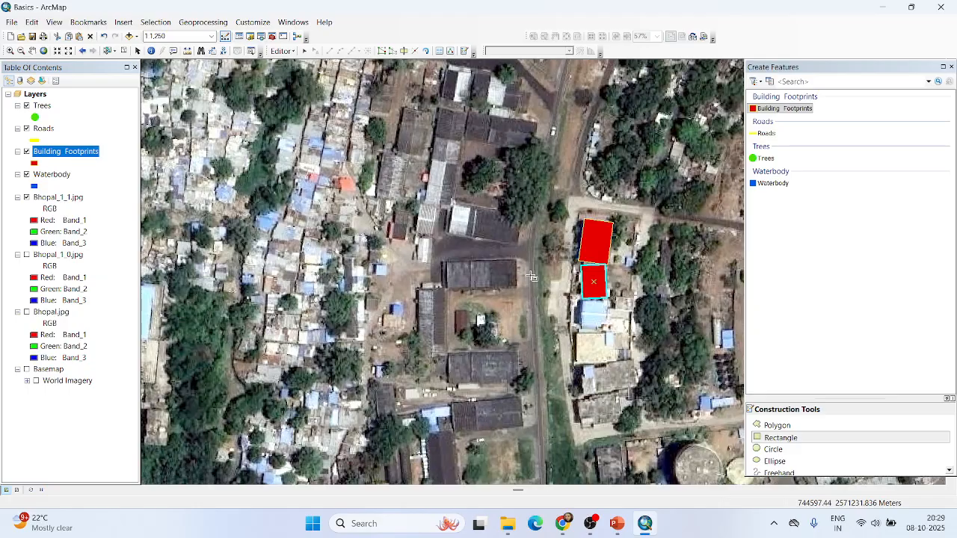
scroll(540, 300, "up", 2)
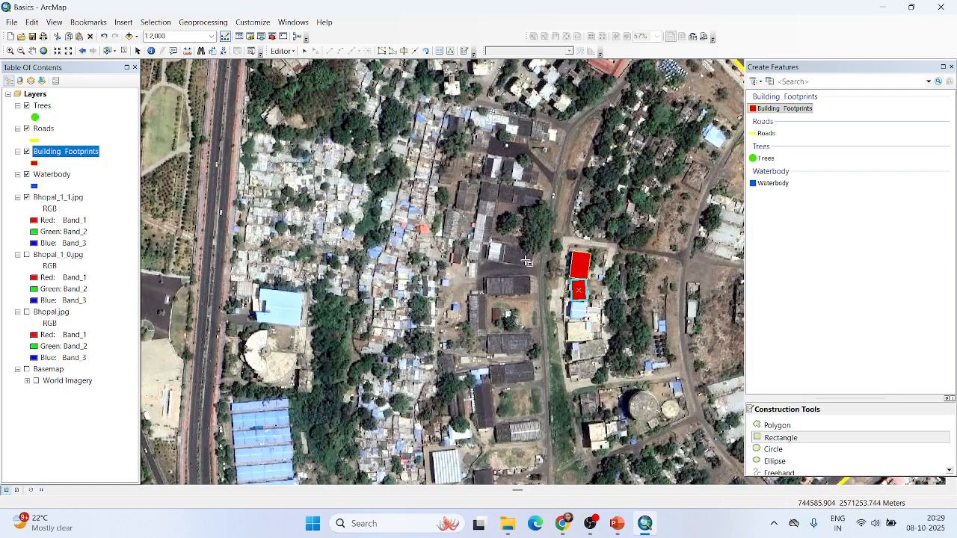
key("Delete")
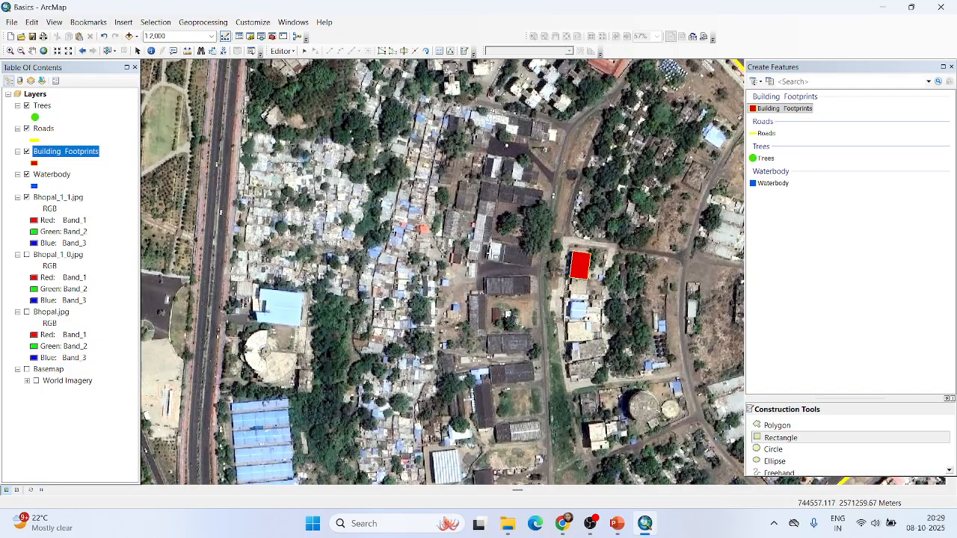
- Digitize the dark-roofed shed on the north side of the courtyard, west of the road, as a rectangle about 16 m wide
scroll(494, 255, "up", 2)
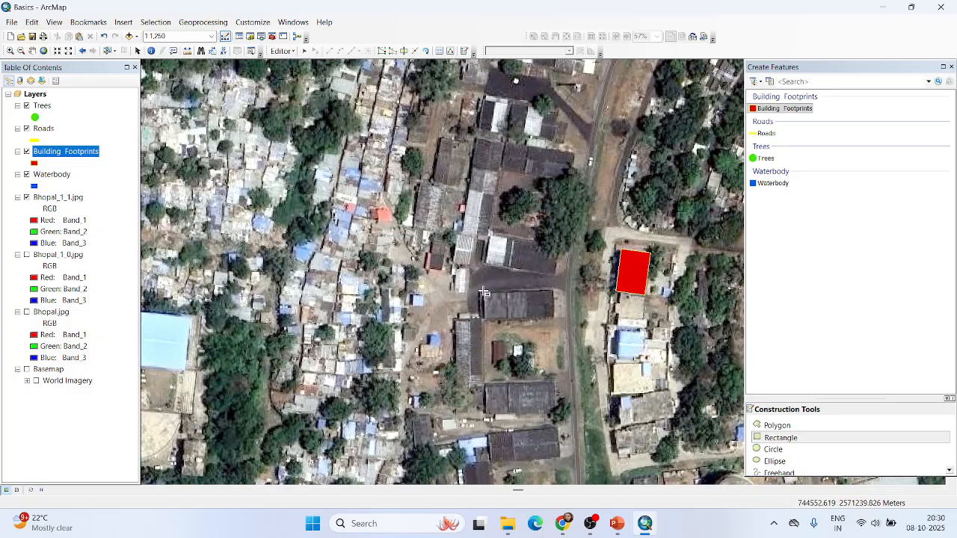
left_click(482, 288)
left_click(552, 286)
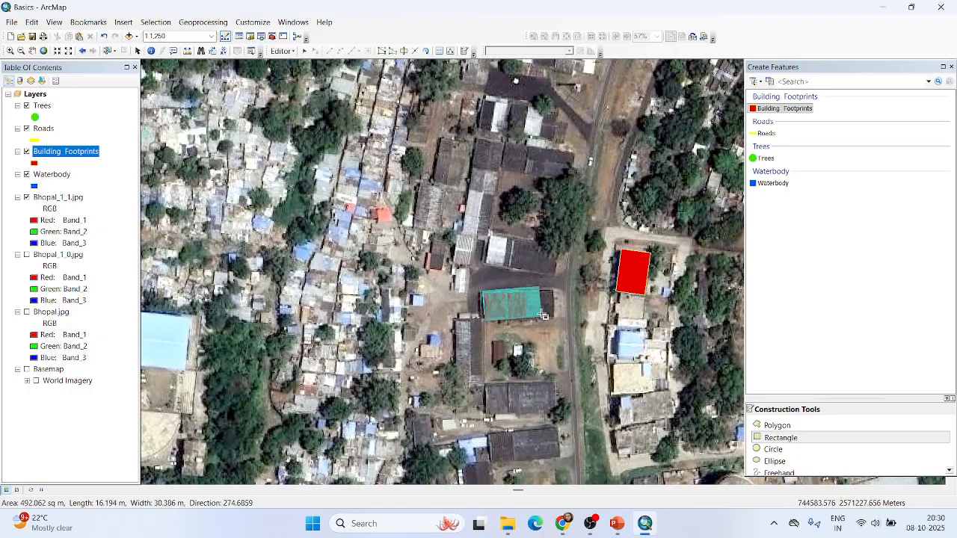
left_click(554, 318)
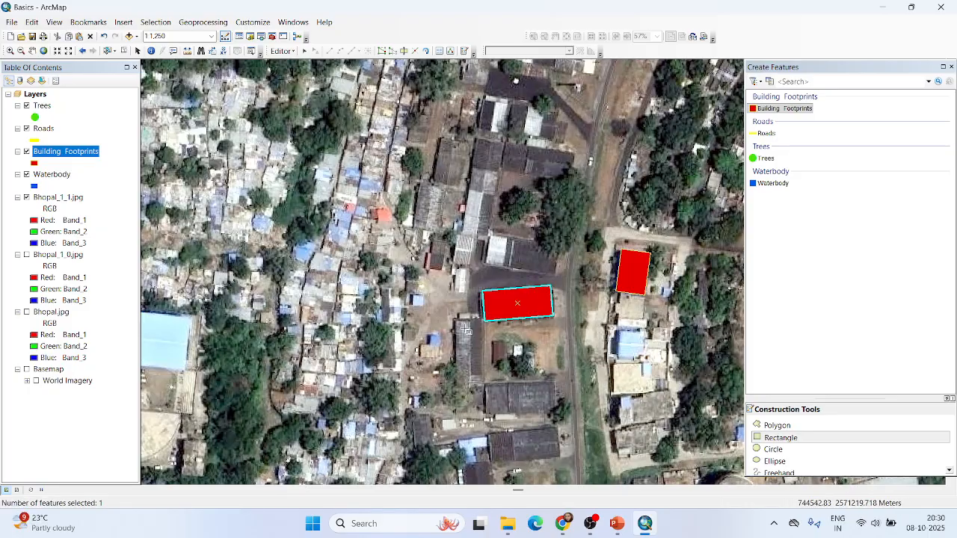
- Digitize the long sheds on the west and south sides of the courtyard as rectangles
left_click(454, 321)
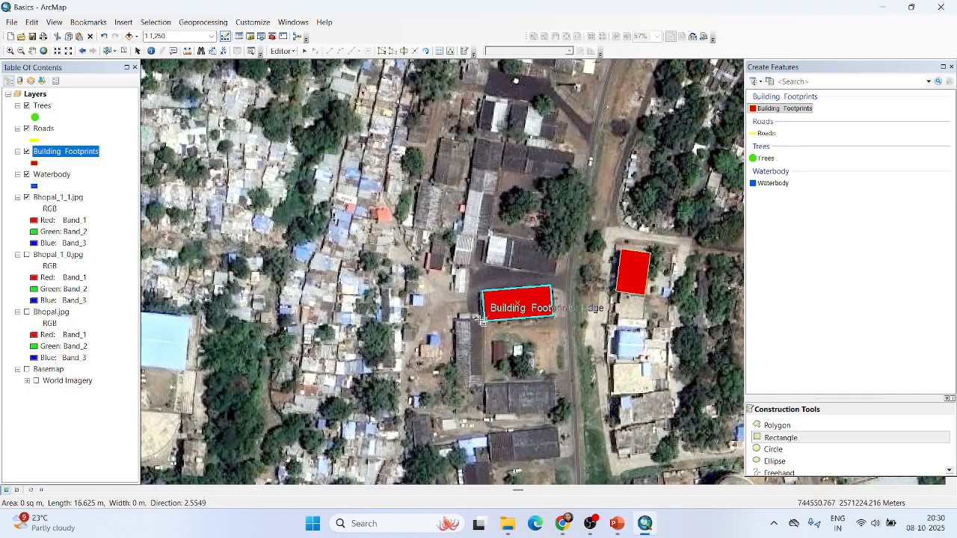
left_click(485, 320)
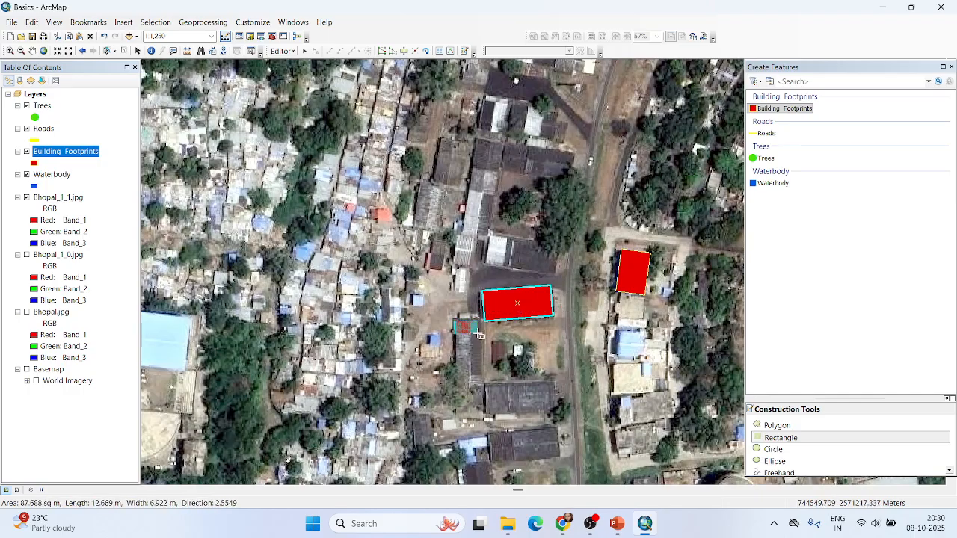
left_click(488, 389)
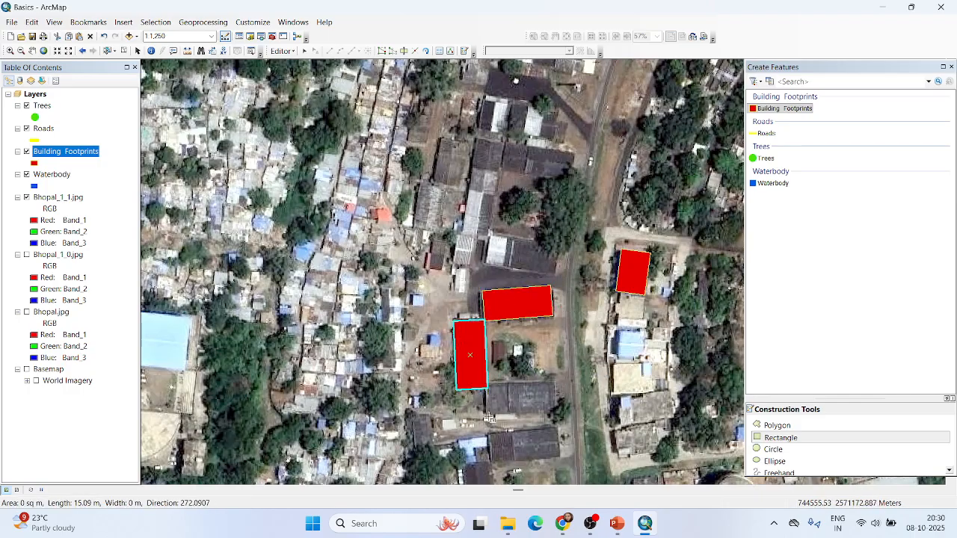
left_click(488, 417)
left_click(557, 416)
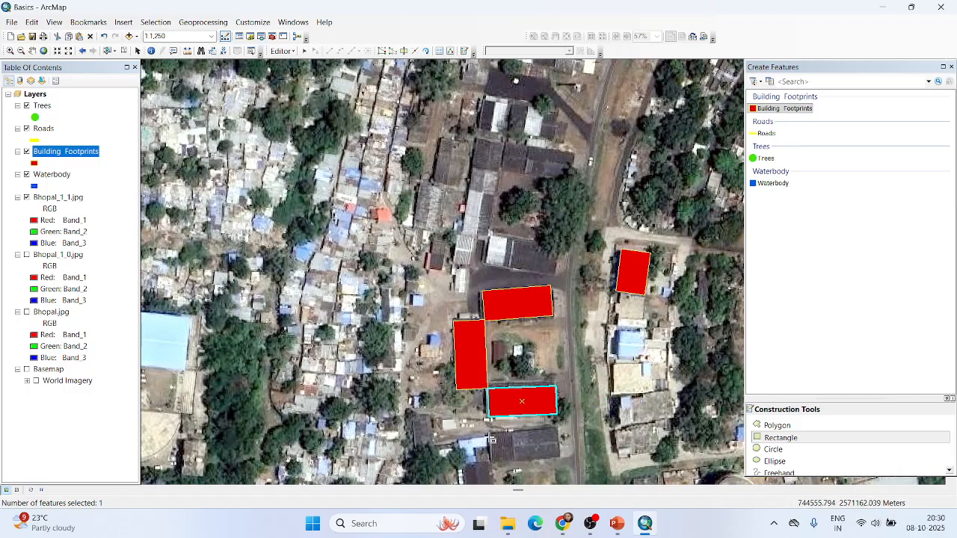
- Try to digitize the next dark-roofed shed farther south as a rectangle starting from its west end, and delete that footprint
left_click(490, 437)
left_click(494, 465)
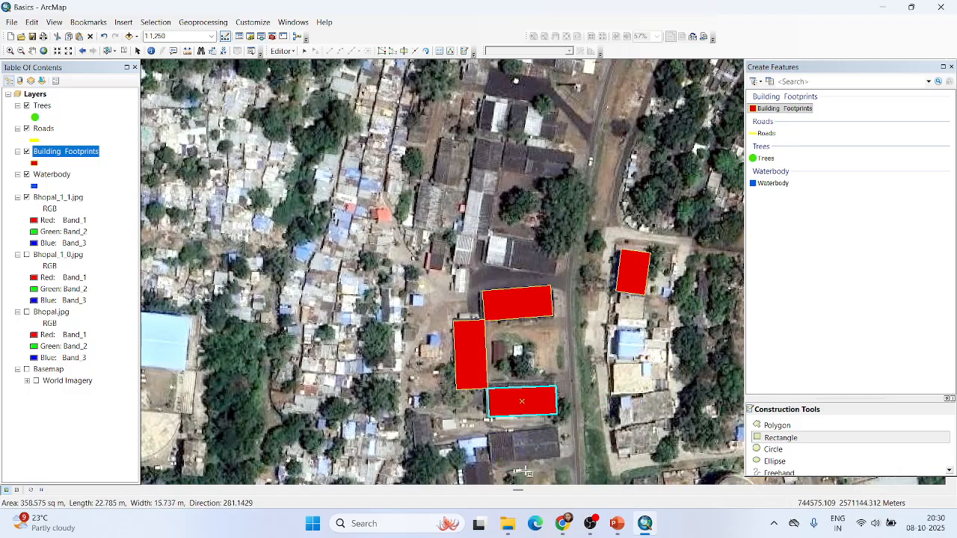
left_click(559, 458)
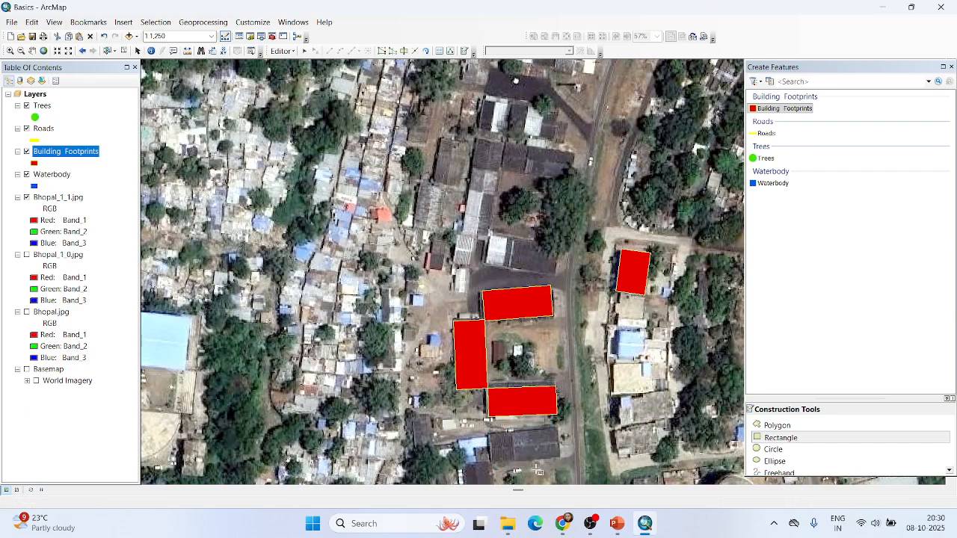
key("Delete")
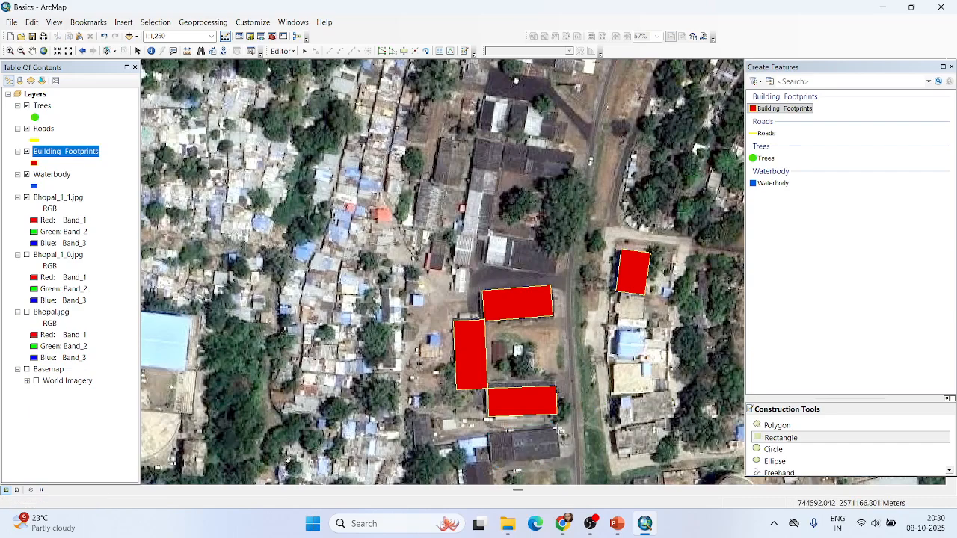
- Digitize the dark-roofed shed south of the courtyard group as a rectangle about 37 m long, starting from its northeast corner
left_click(560, 431)
left_click(487, 430)
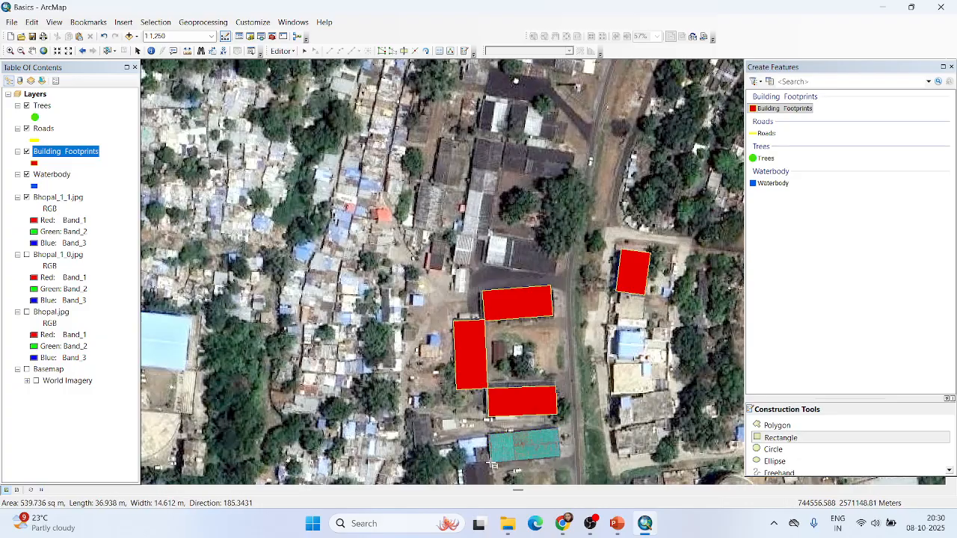
left_click(491, 464)
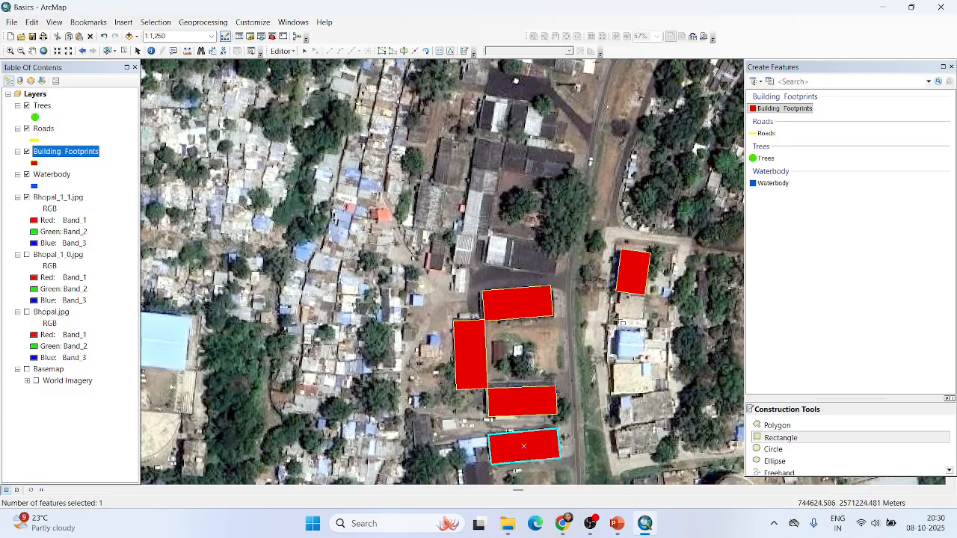
- Digitize the blue-roofed building east of the road, south of the existing footprint there, as a rectangle about 16 m long
left_click(616, 330)
left_click(645, 328)
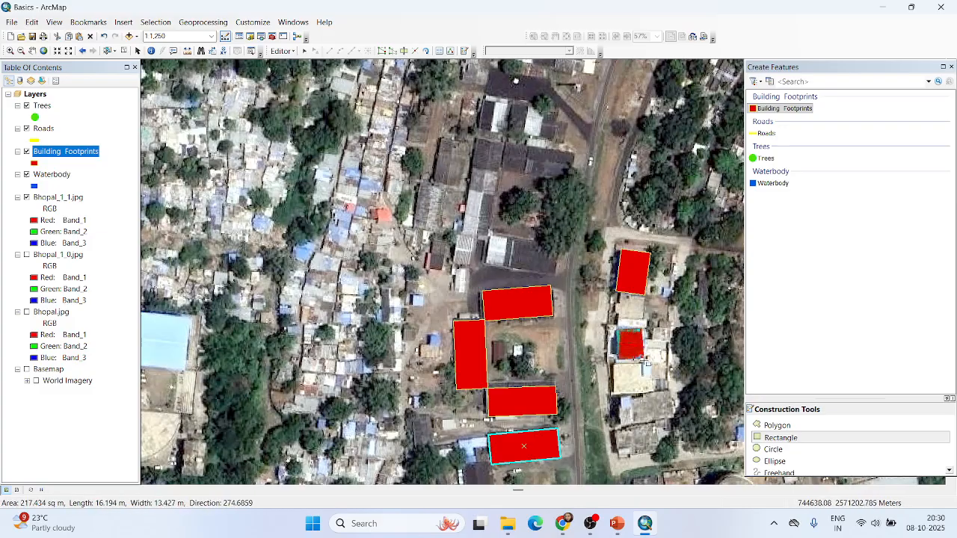
left_click(649, 359)
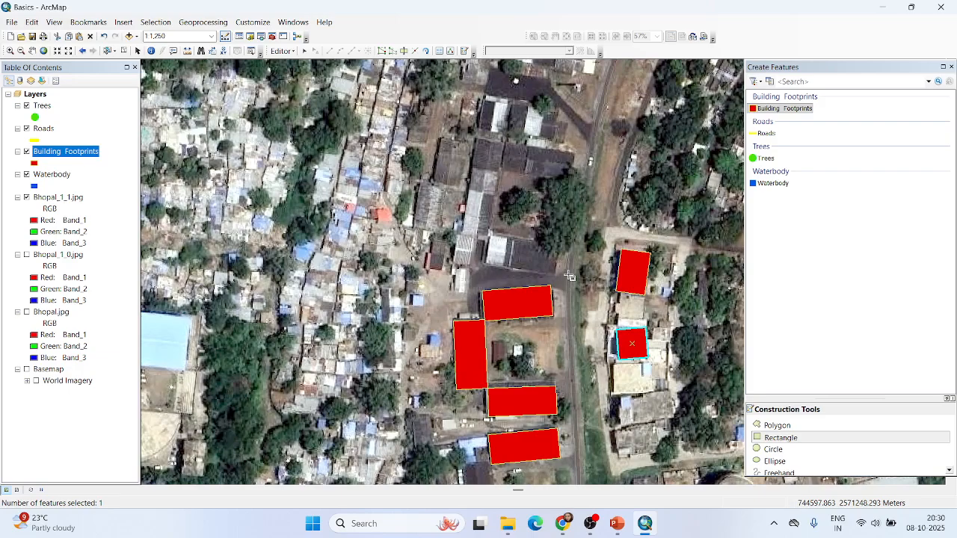
- Examine the imagery southeast of the digitized area, up to the apartment blocks with courtyards beside the road junction
scroll(476, 241, "down", 3)
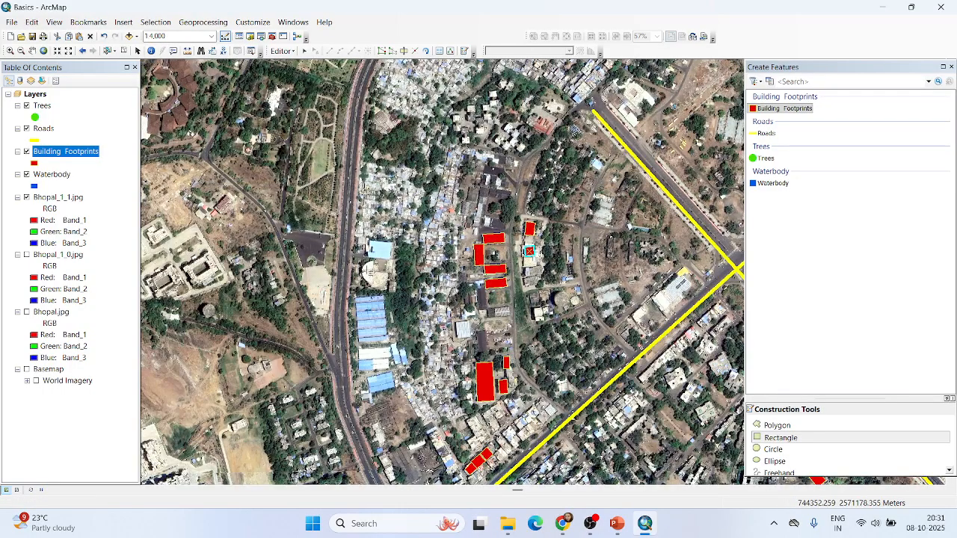
scroll(529, 251, "down", 1)
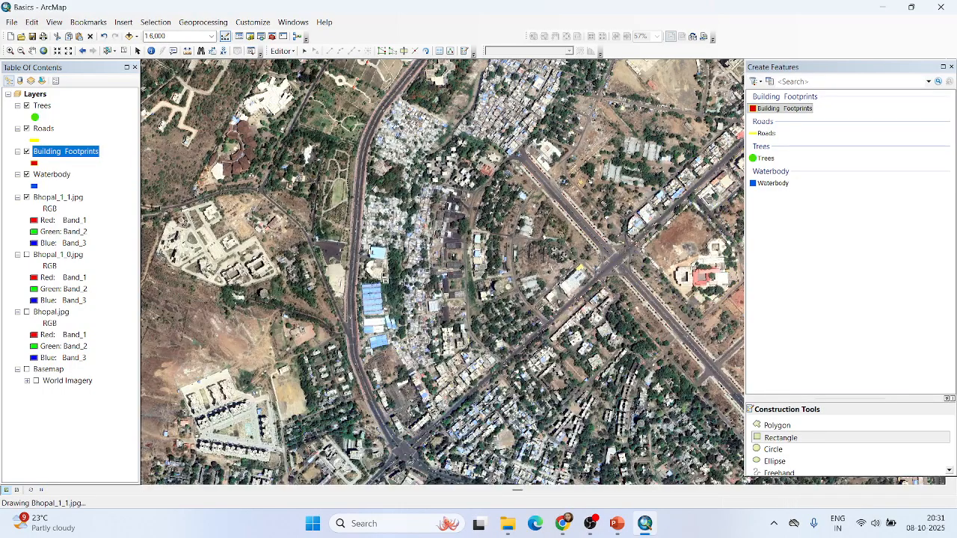
scroll(456, 252, "down", 1)
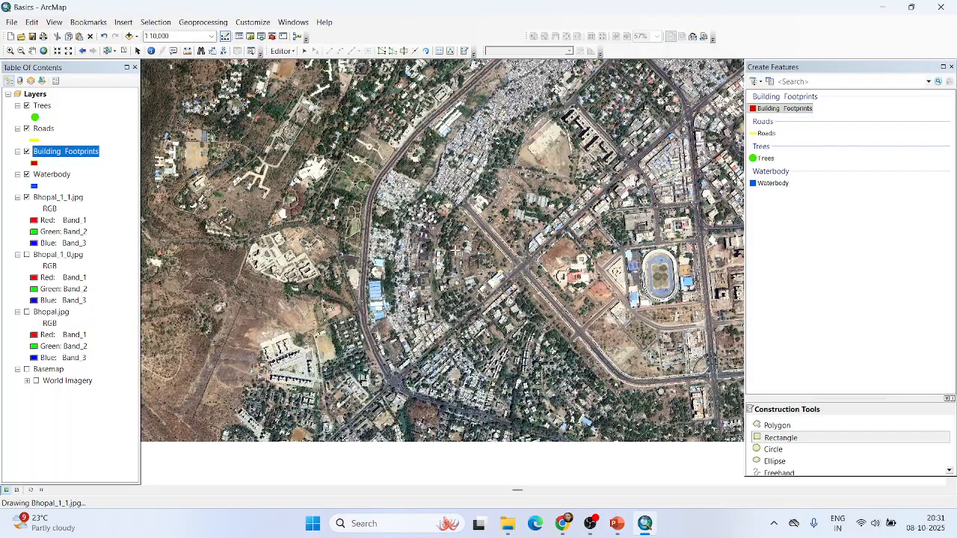
left_click_drag(459, 254, 379, 122)
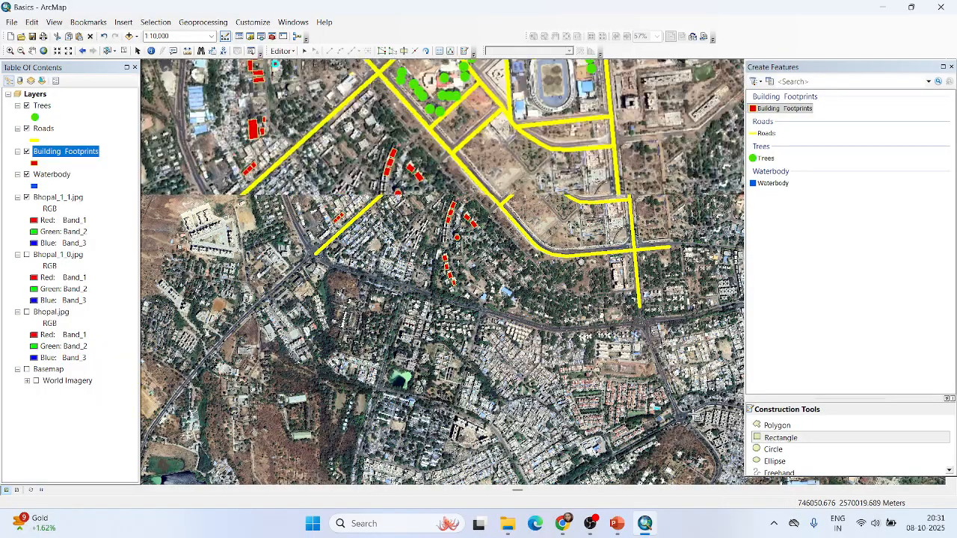
scroll(697, 417, "up", 1)
left_click_drag(639, 365, 548, 299)
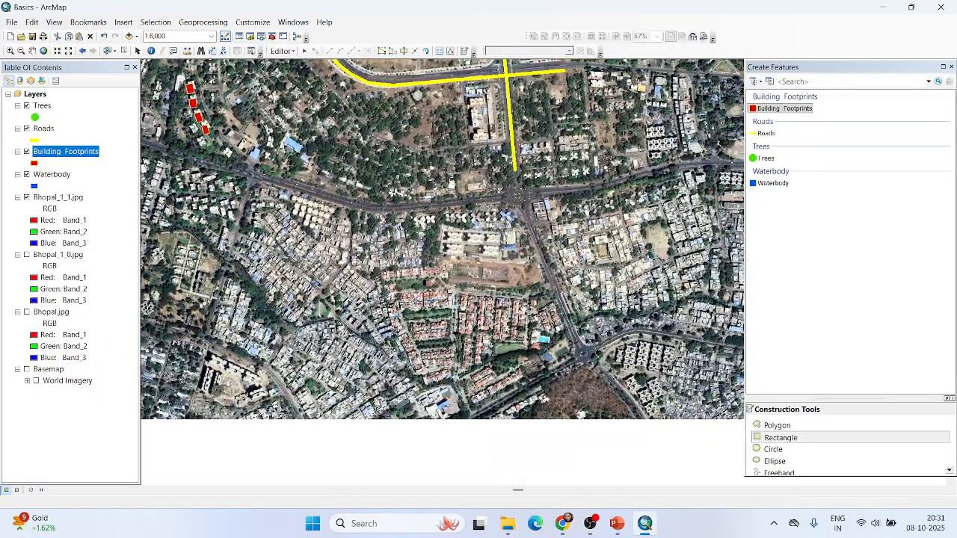
scroll(512, 353, "up", 2)
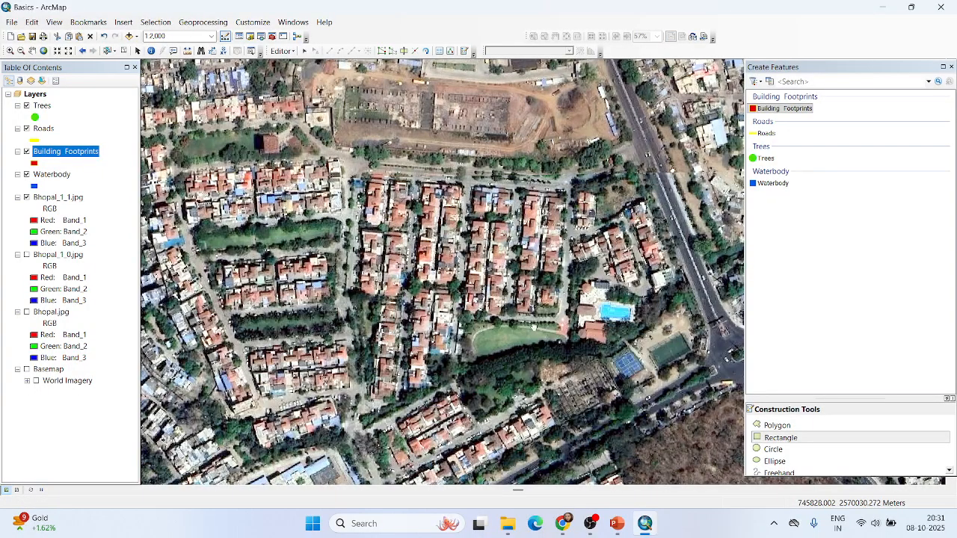
left_click_drag(501, 334, 217, 219)
left_click_drag(554, 314, 424, 274)
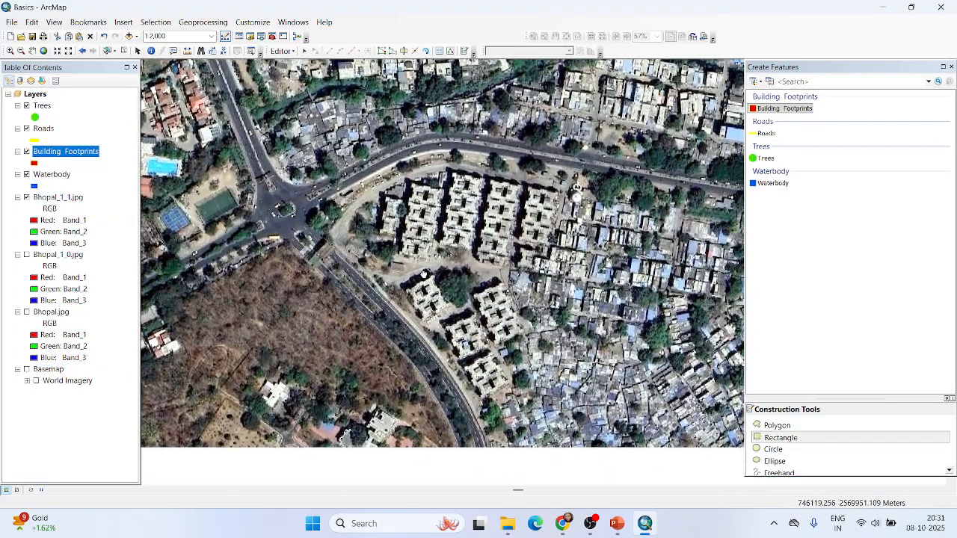
scroll(365, 185, "up", 1)
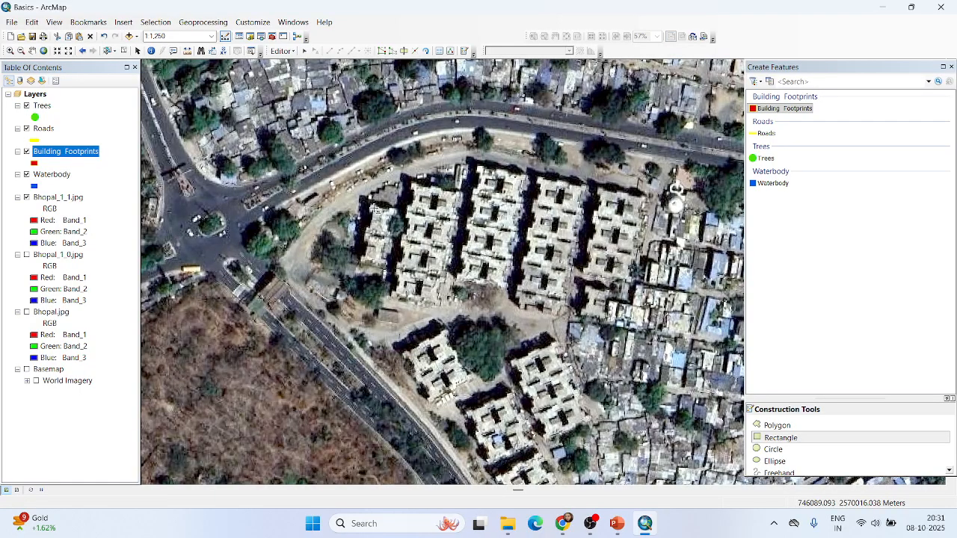
left_click(617, 523)
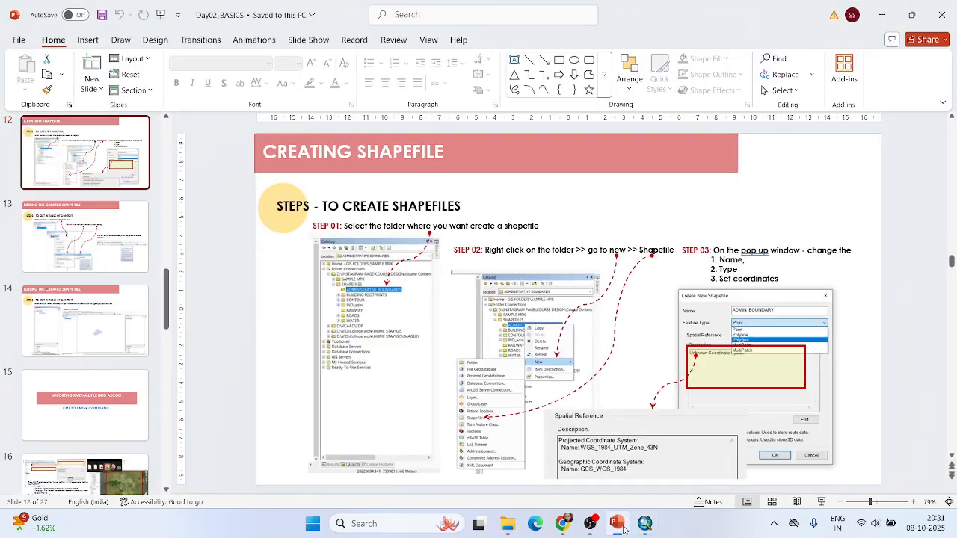
scroll(111, 262, "down", 2)
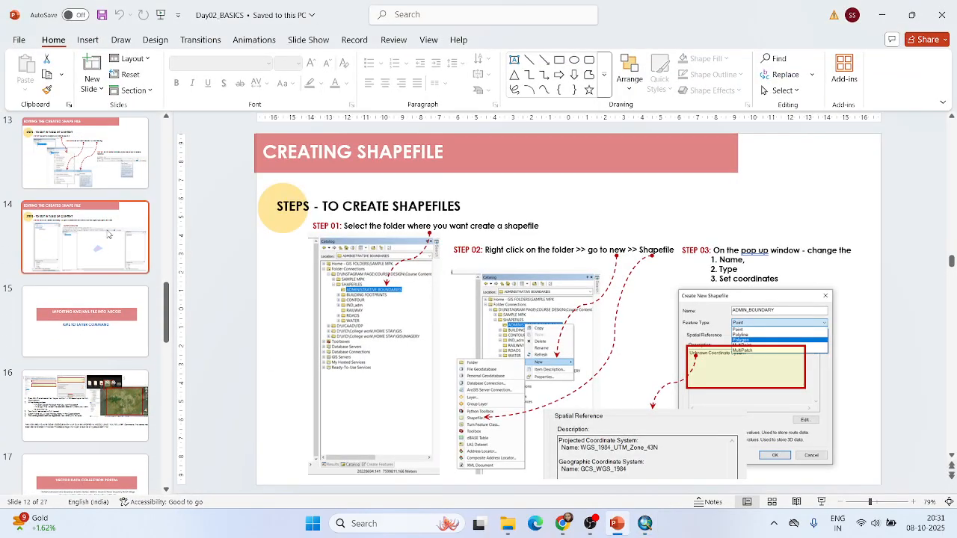
left_click(882, 14)
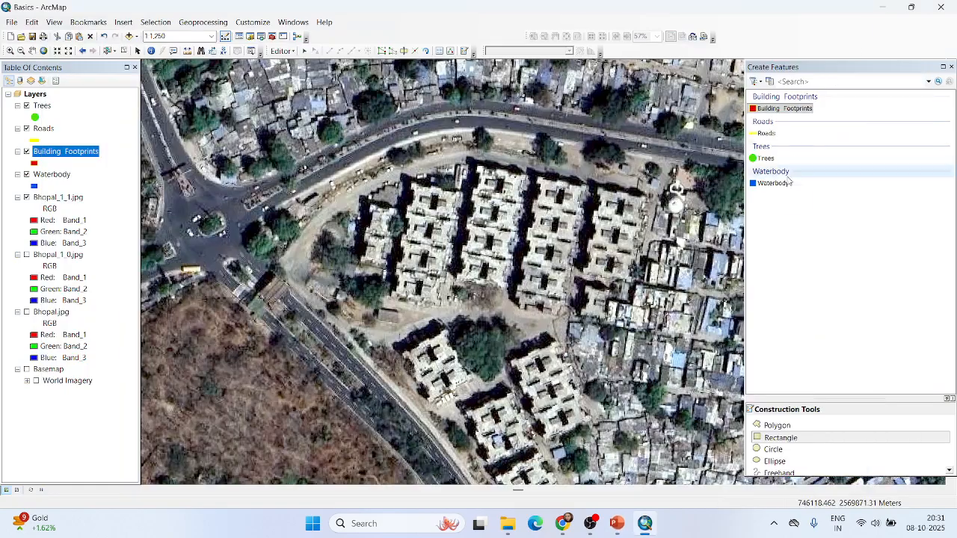